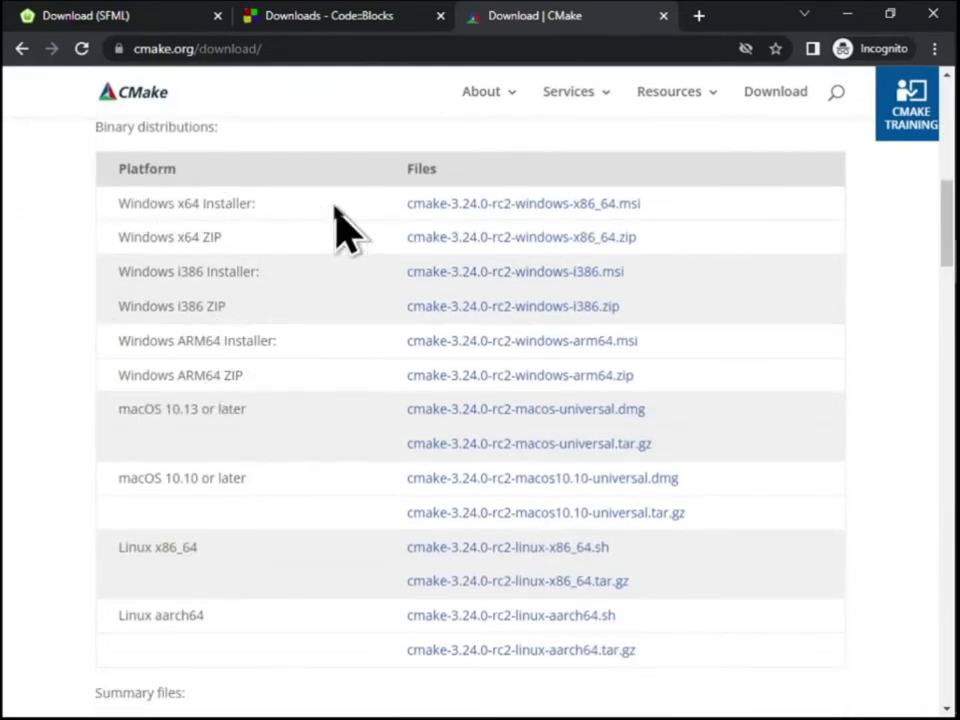
Open the Code::Blocks binary releases page and go to its Microsoft Windows download list
left_click(322, 14)
scroll(600, 260, "down", 2)
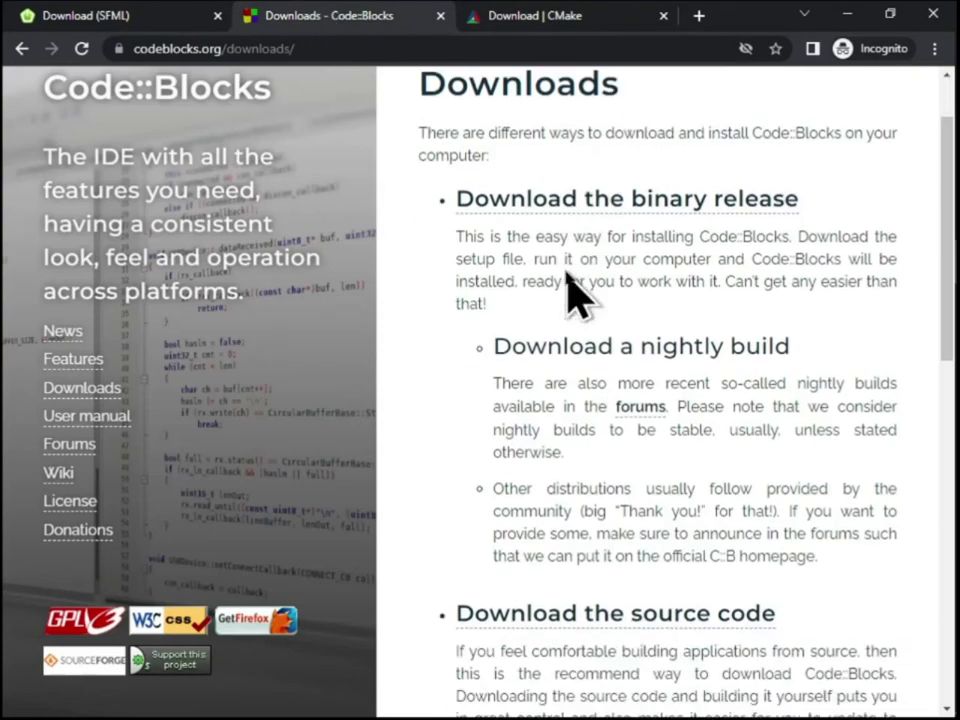
scroll(640, 240, "down", 7)
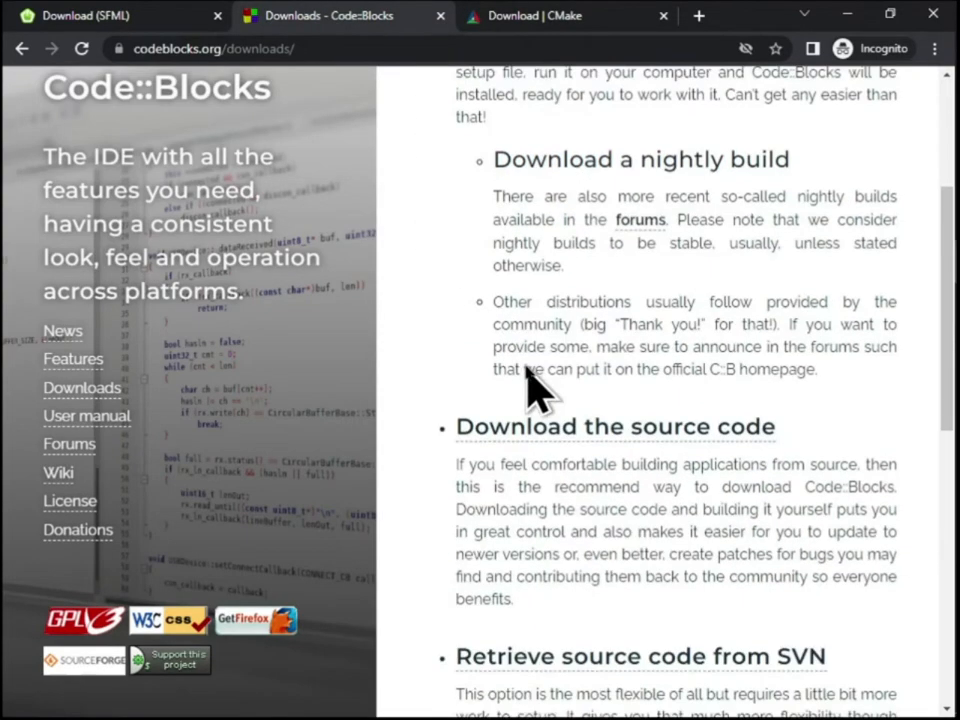
scroll(525, 380, "up", 10)
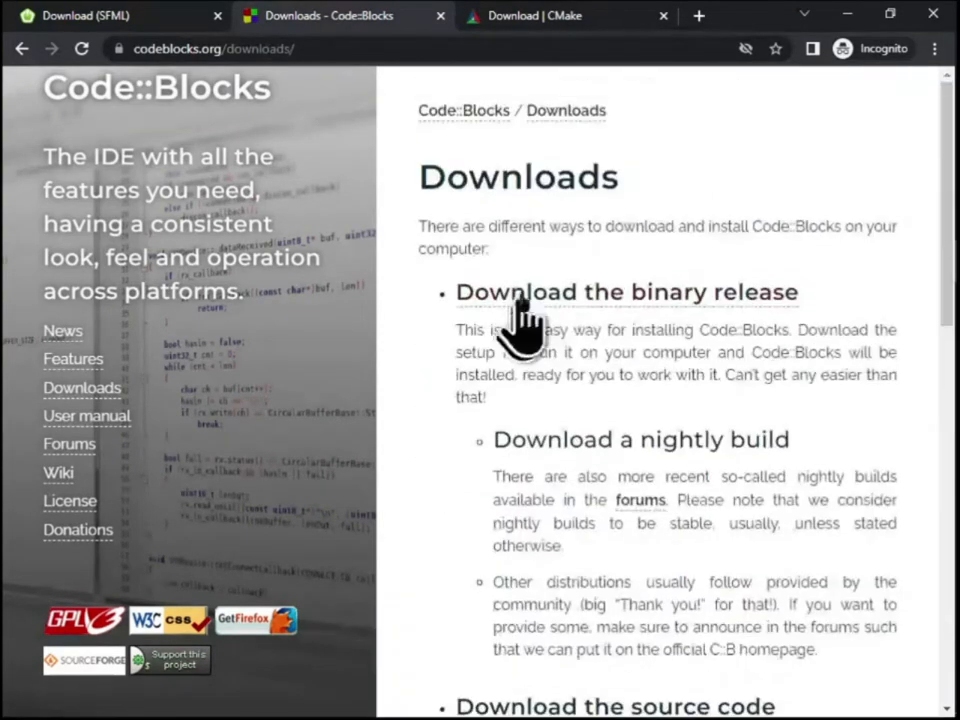
left_click(522, 296)
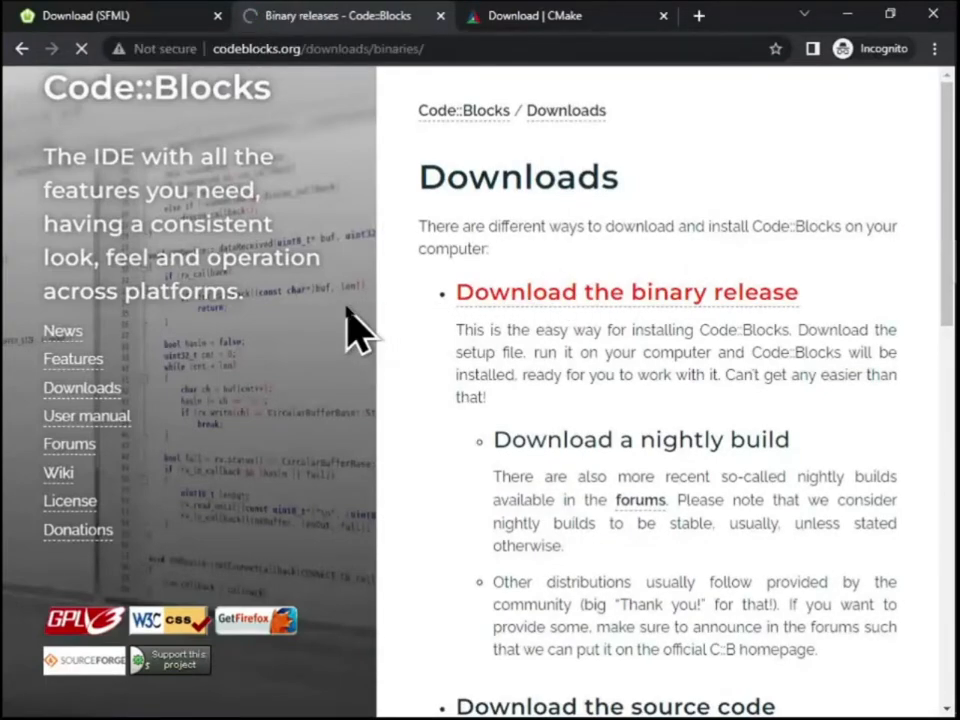
scroll(245, 340, "down", 5)
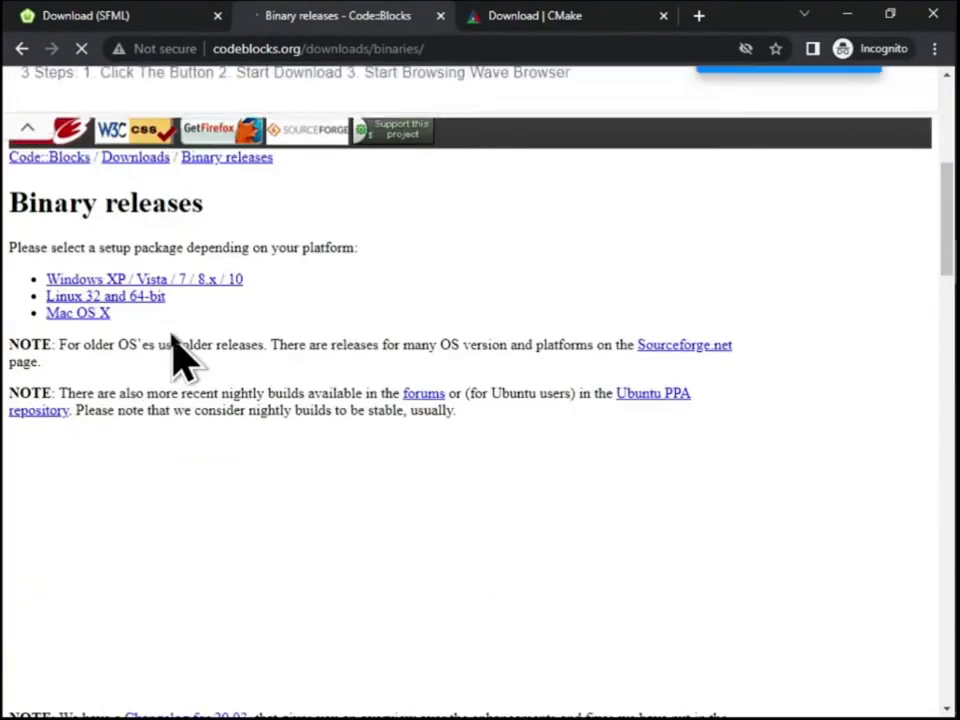
scroll(214, 339, "down", 4)
scroll(165, 355, "down", 3)
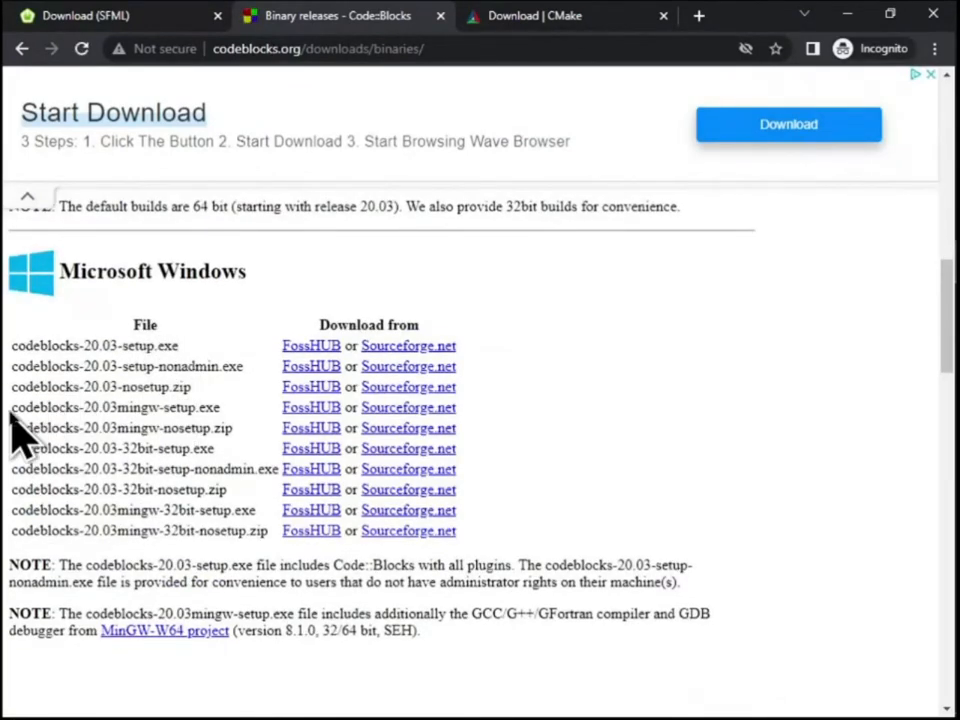
Compare the MinGW and 32-bit setup files offered in the Windows download list, including codeblocks-20.03mingw-32bit-setup.exe
left_click_drag(15, 408, 200, 408)
left_click(214, 420)
left_click_drag(15, 452, 233, 452)
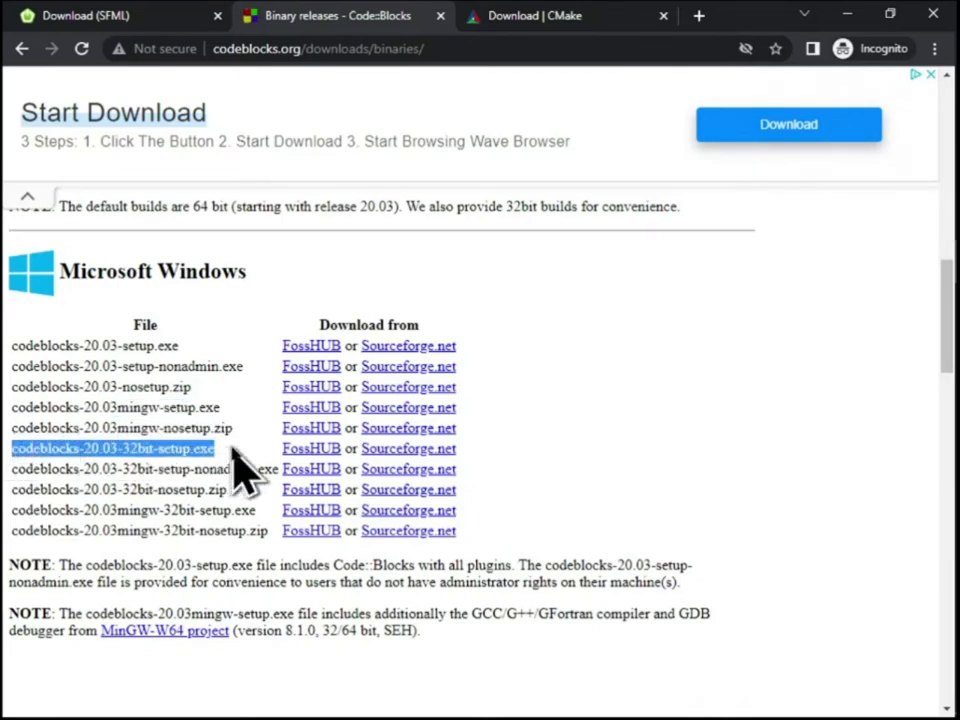
left_click(233, 452)
left_click_drag(14, 510, 275, 530)
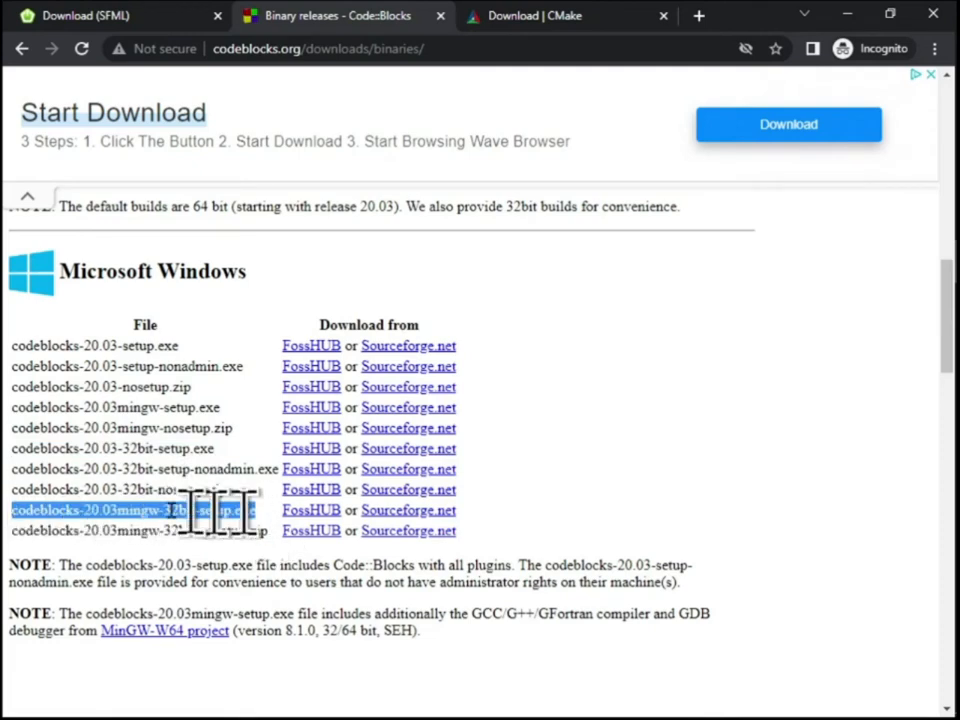
left_click(146, 508)
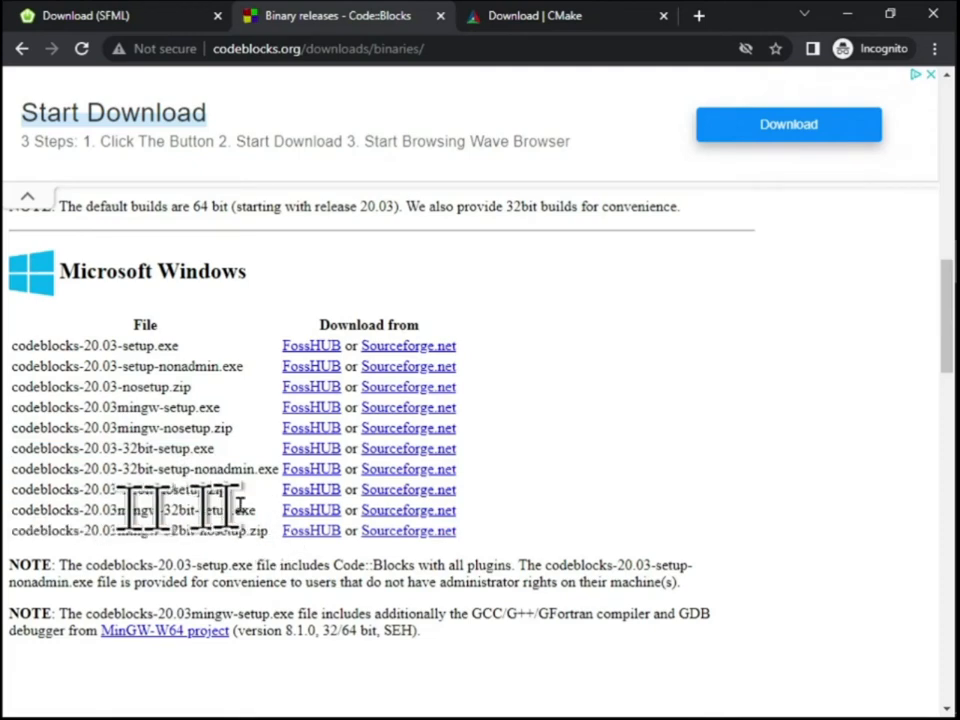
Try the SourceForge link for codeblocks-20.03mingw-32bit-setup.exe, and download the latest version, codeblocks-20.03mingw-setup.exe, instead
left_click(401, 513)
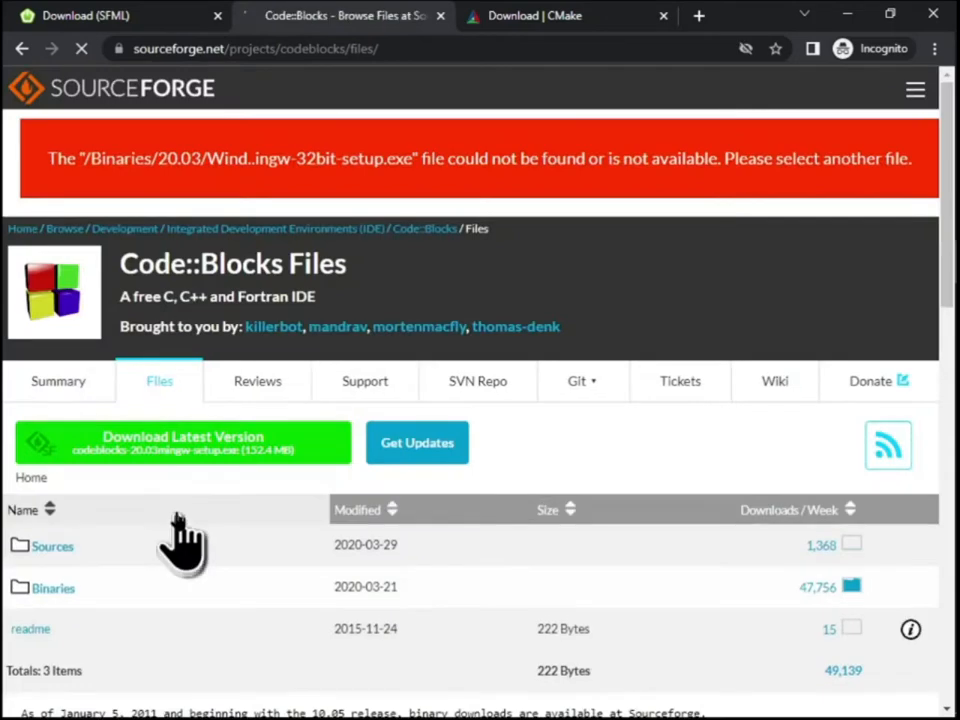
left_click(155, 470)
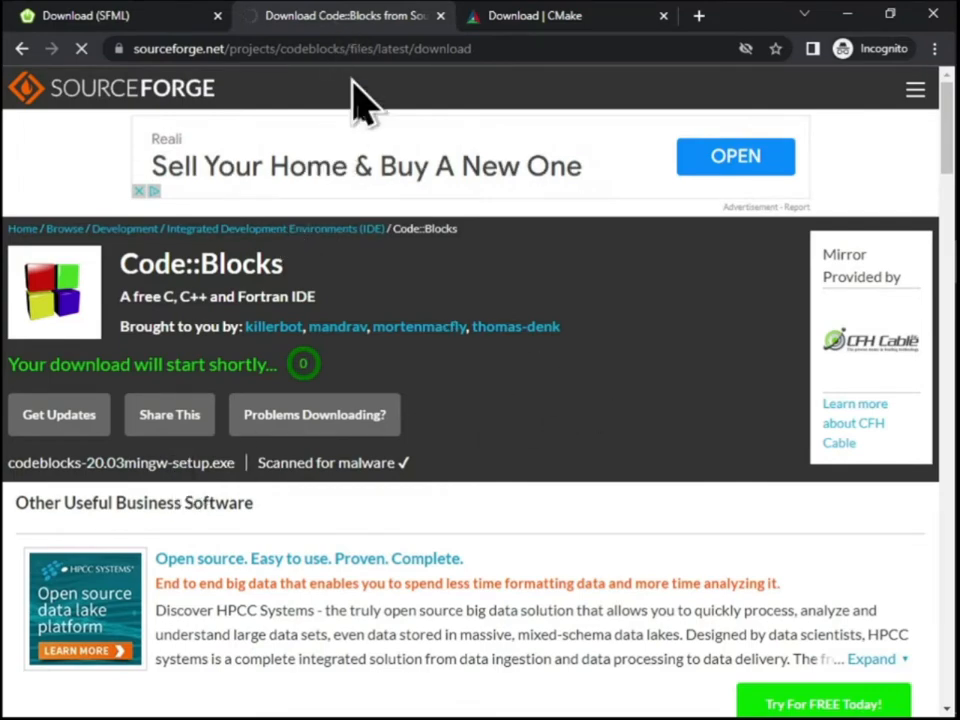
scroll(381, 326, "down", 5)
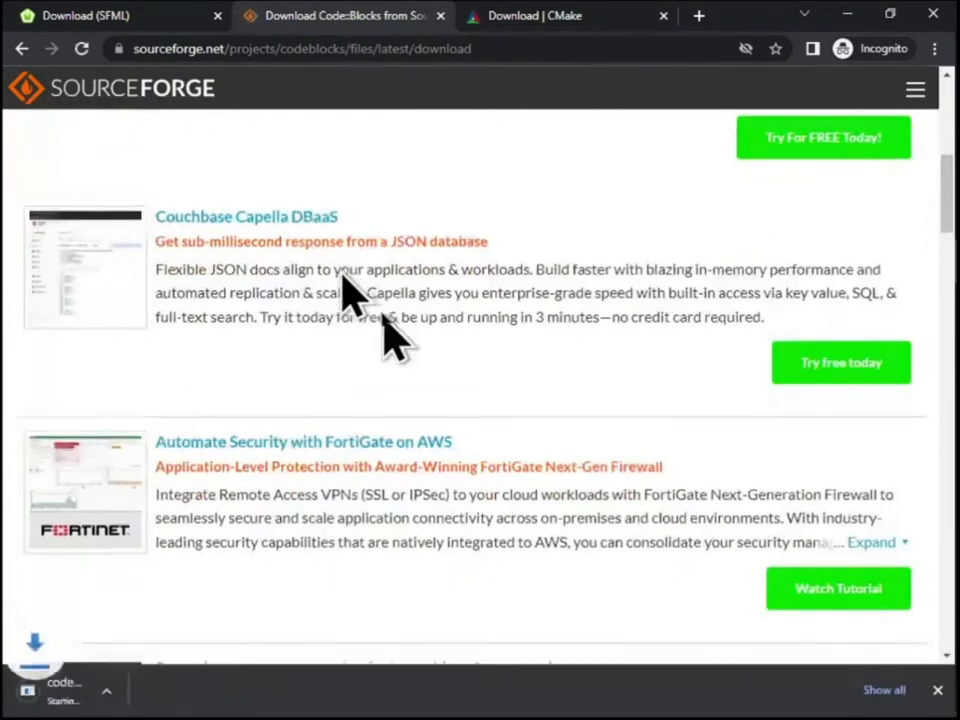
scroll(384, 330, "up", 5)
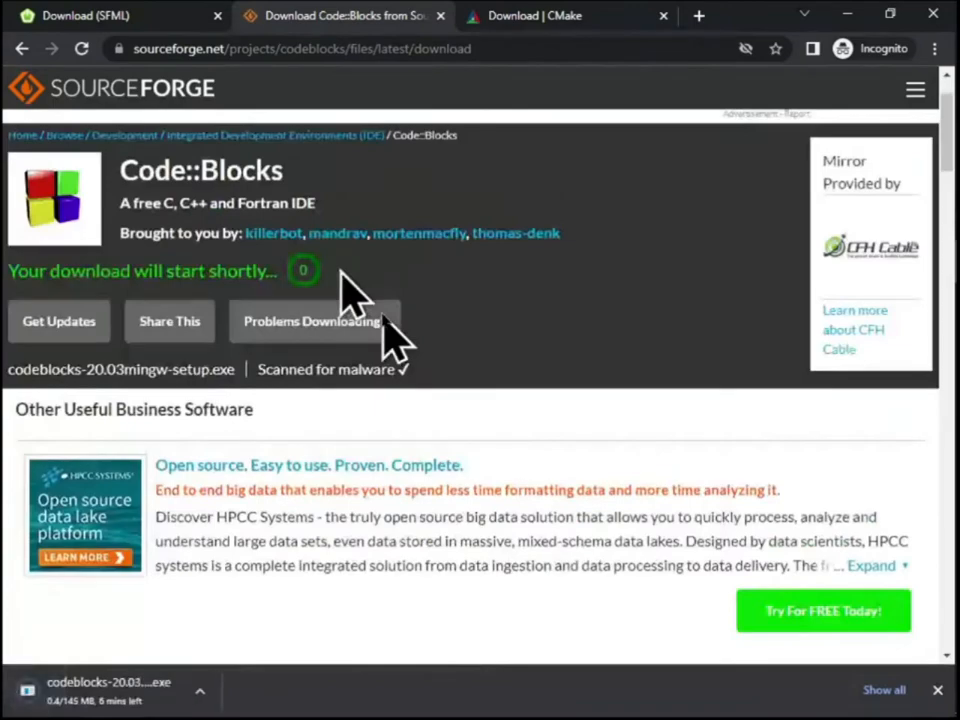
Show the Code::Blocks installer in its download folder, minimize that folder, and go back to the Code::Blocks binary releases page
left_click(200, 690)
left_click(265, 630)
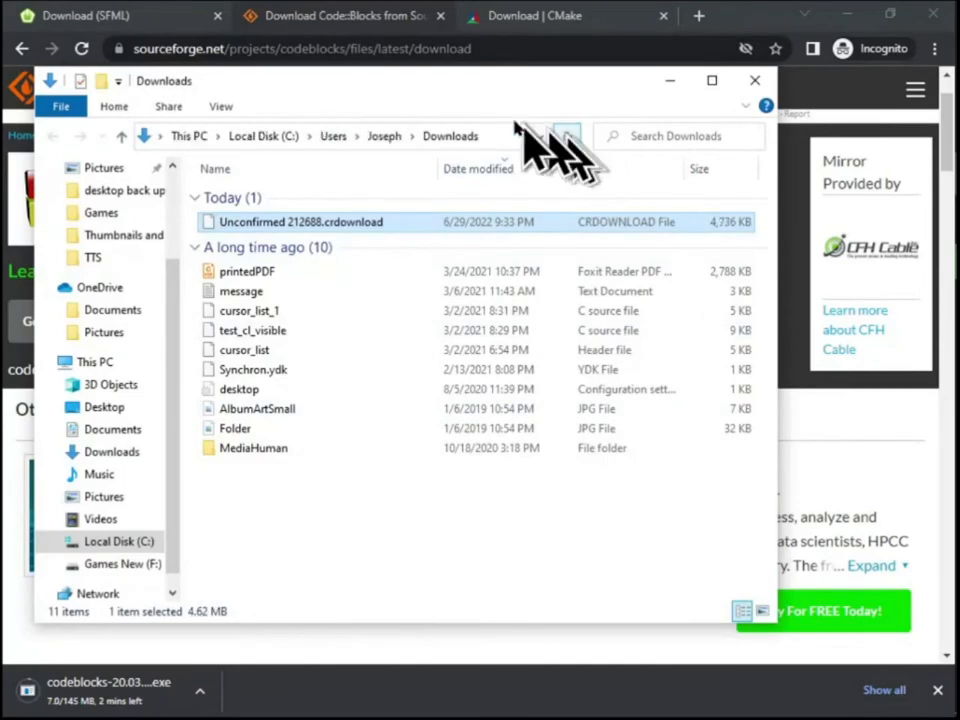
left_click(670, 81)
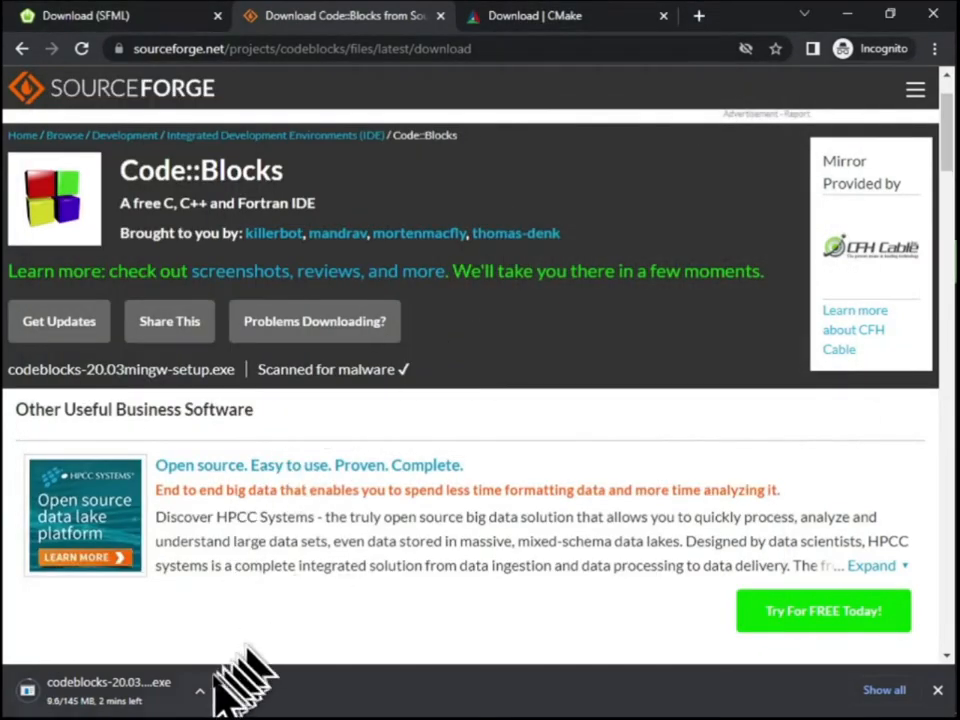
mouse_move(925, 265)
left_click(927, 178)
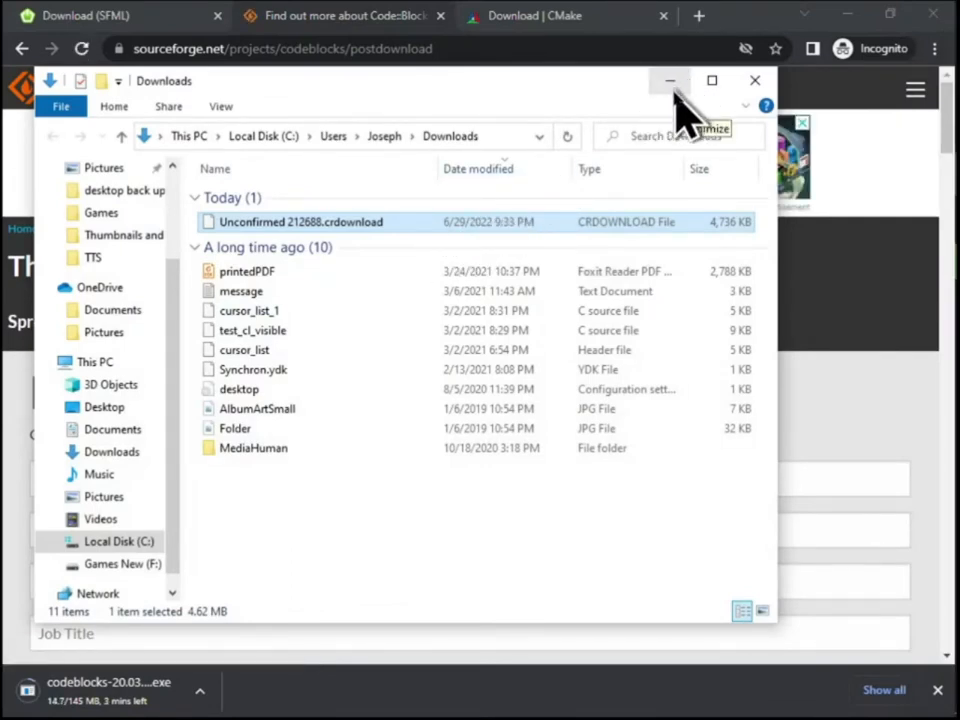
left_click(670, 82)
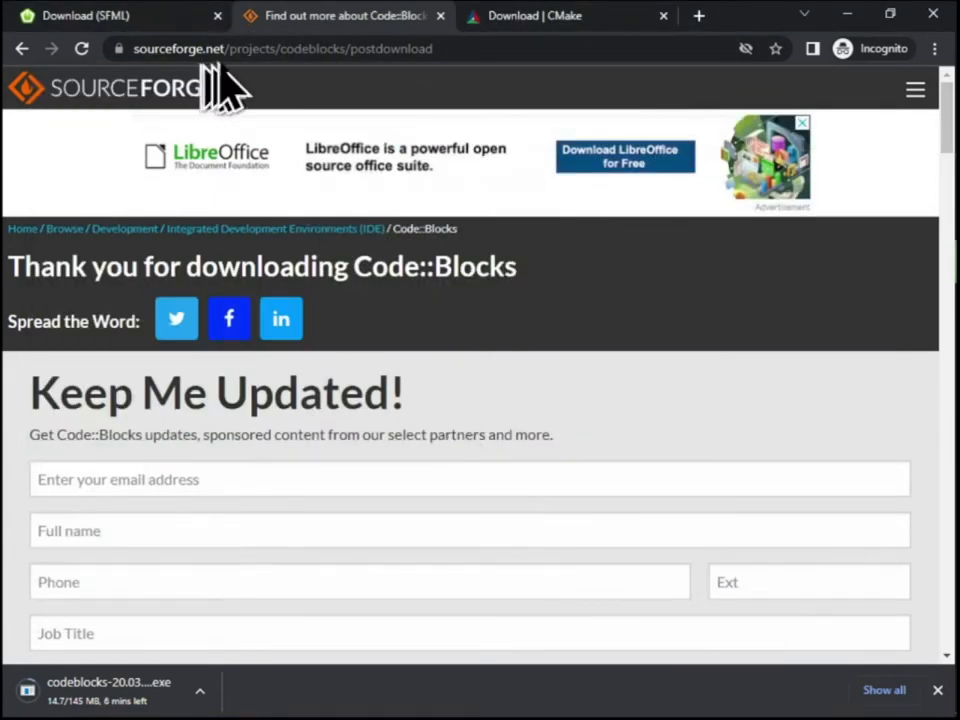
left_click(20, 49)
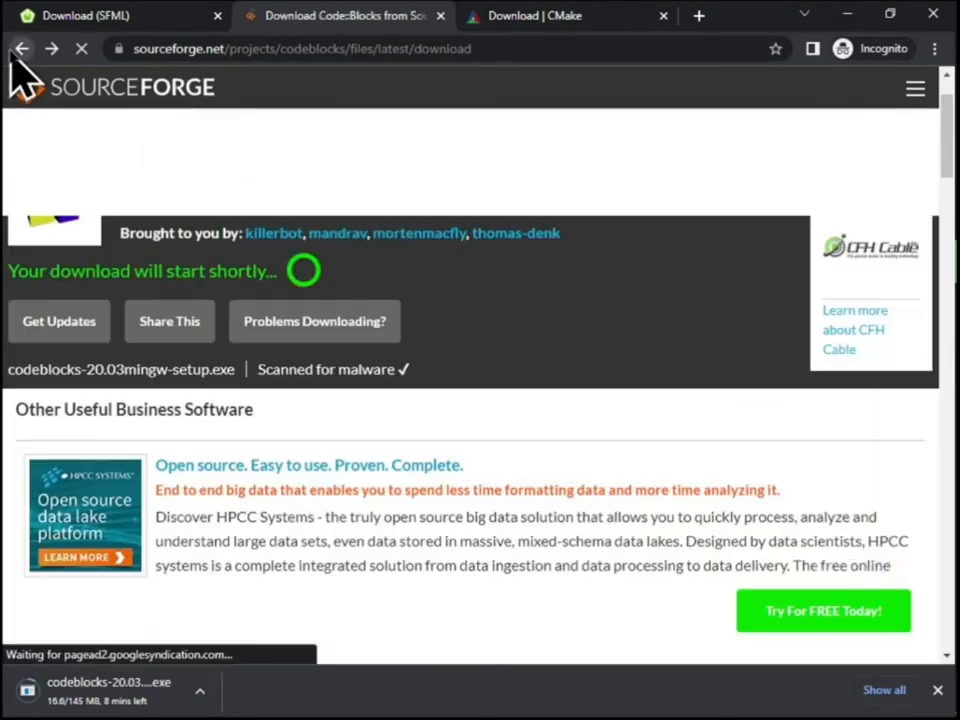
left_click(18, 49)
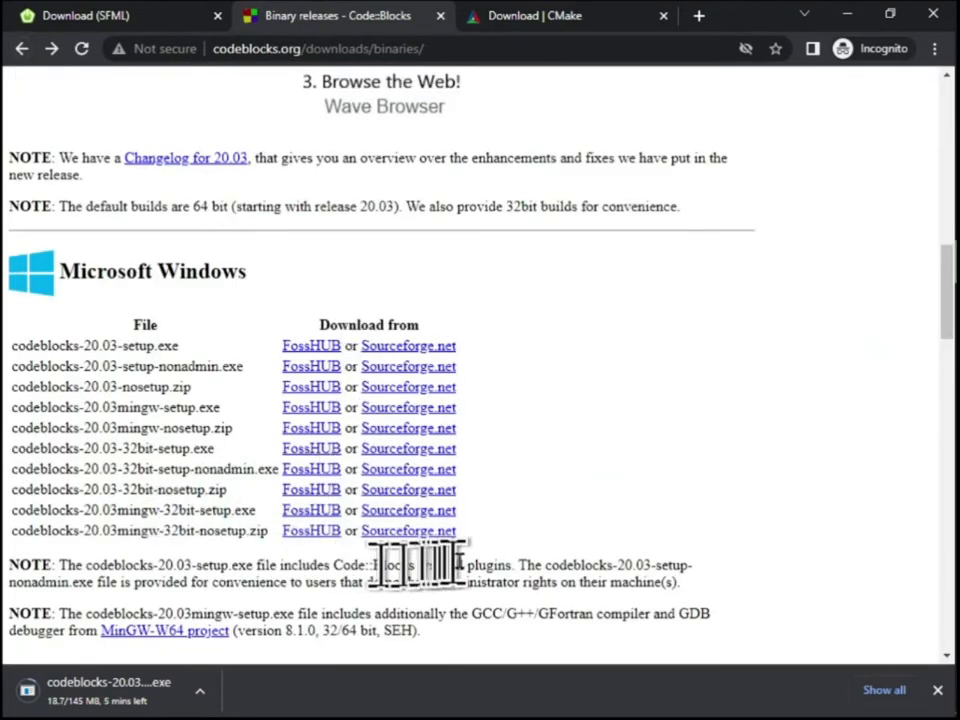
Look through the packages offered for SFML 2.5.1 and return to the SFML download overview
left_click(112, 20)
left_click(325, 352)
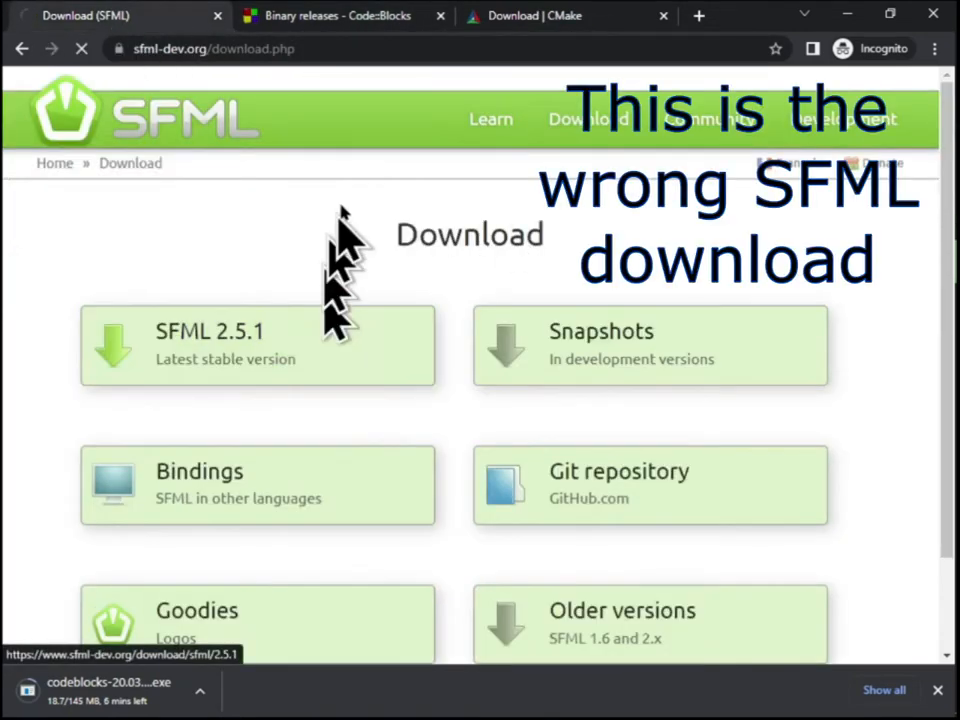
scroll(330, 300, "down", 4)
scroll(300, 330, "down", 3)
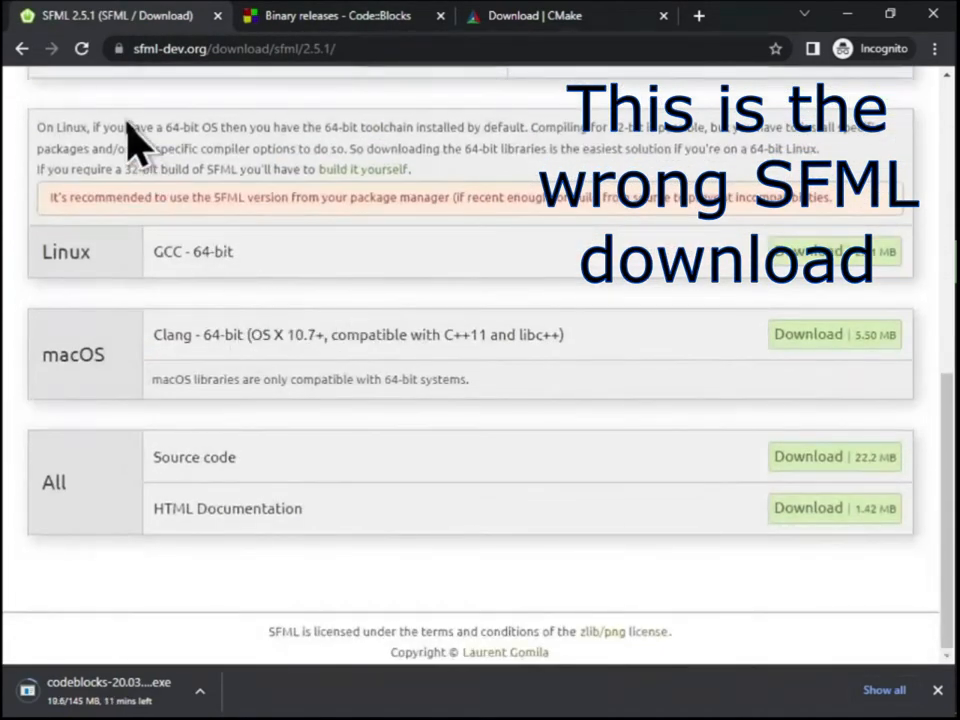
left_click(20, 48)
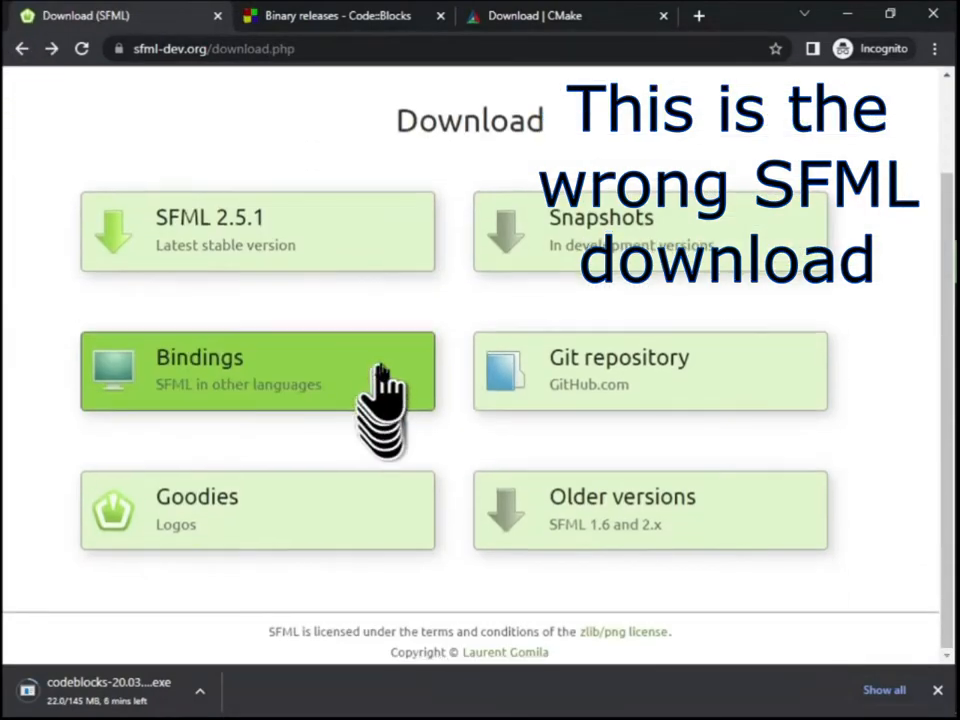
Download the SFML 2.5.0 package for GCC 5.1.0 TDM (SJLJ) - Code::Blocks - 32-bit from the older versions
left_click(669, 531)
left_click(470, 350)
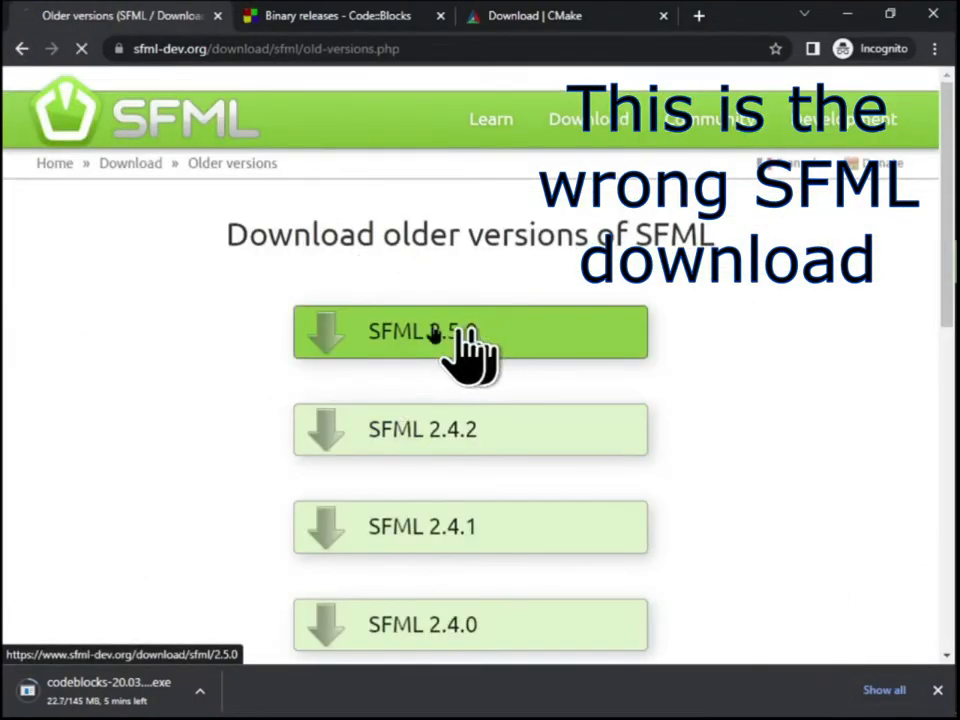
scroll(495, 322, "down", 3)
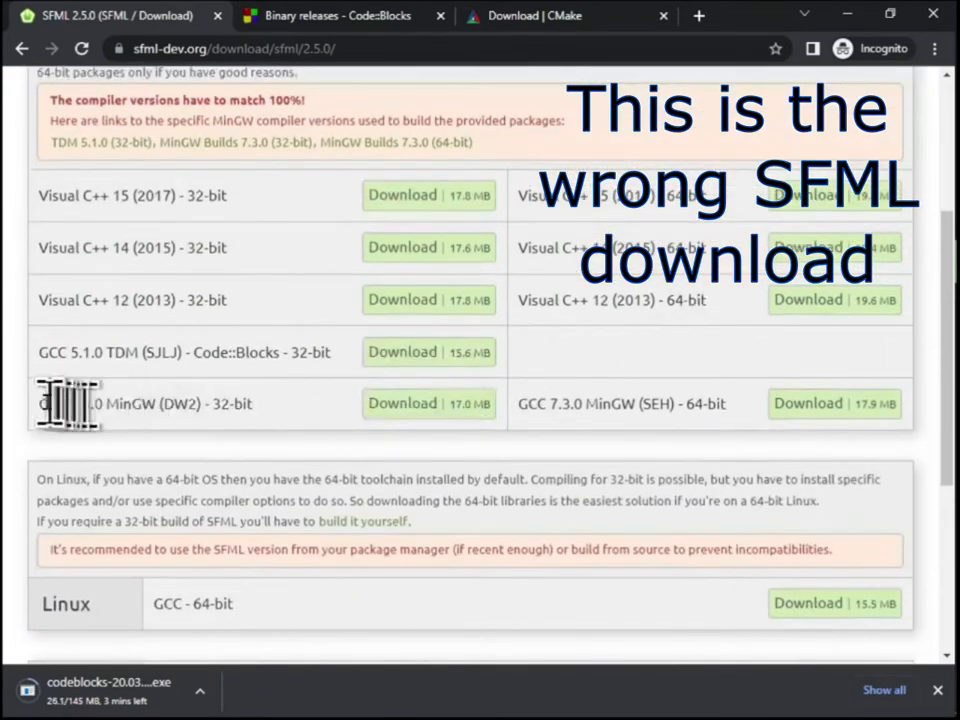
left_click_drag(40, 404, 270, 425)
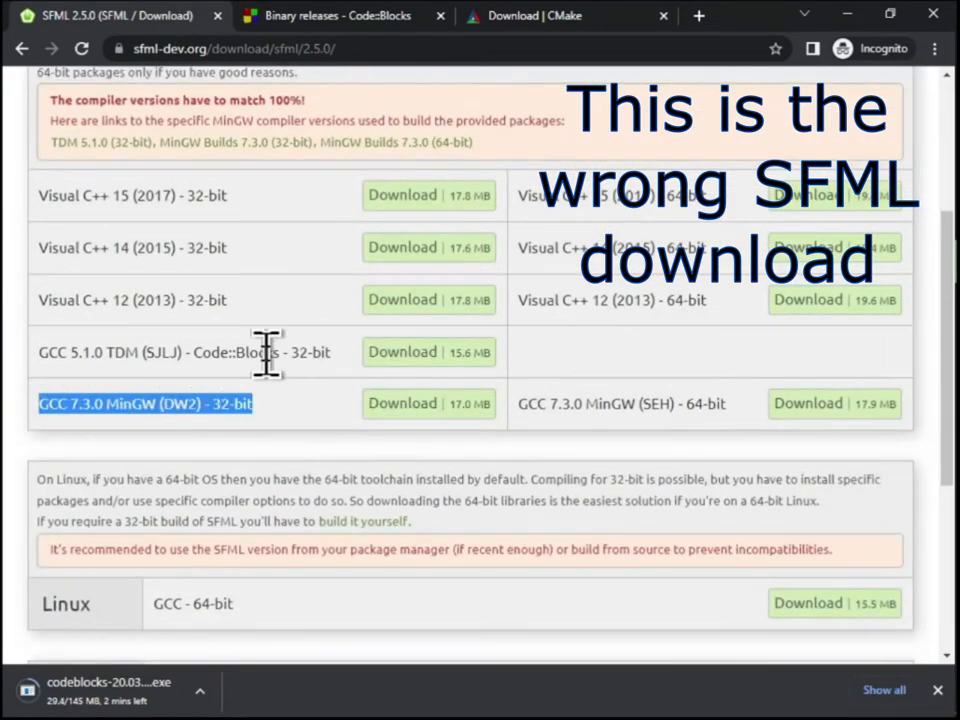
left_click(266, 352)
left_click_drag(40, 352, 312, 350)
left_click(378, 354)
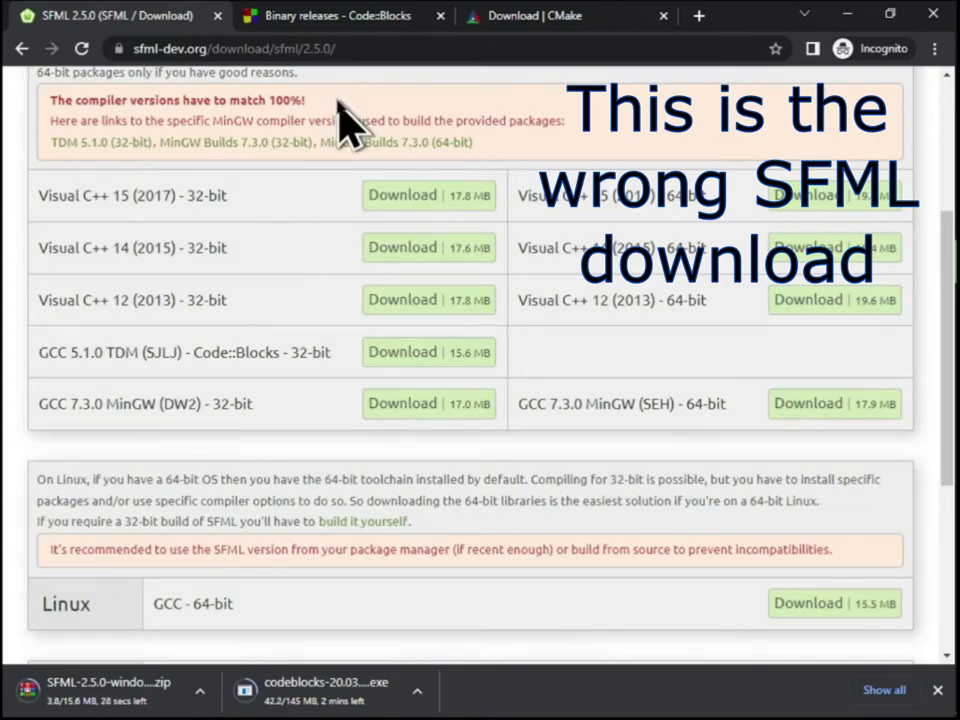
Open the "Compiling SFML with CMake" tutorial in the SFML 2.5 tutorials
scroll(315, 255, "up", 3)
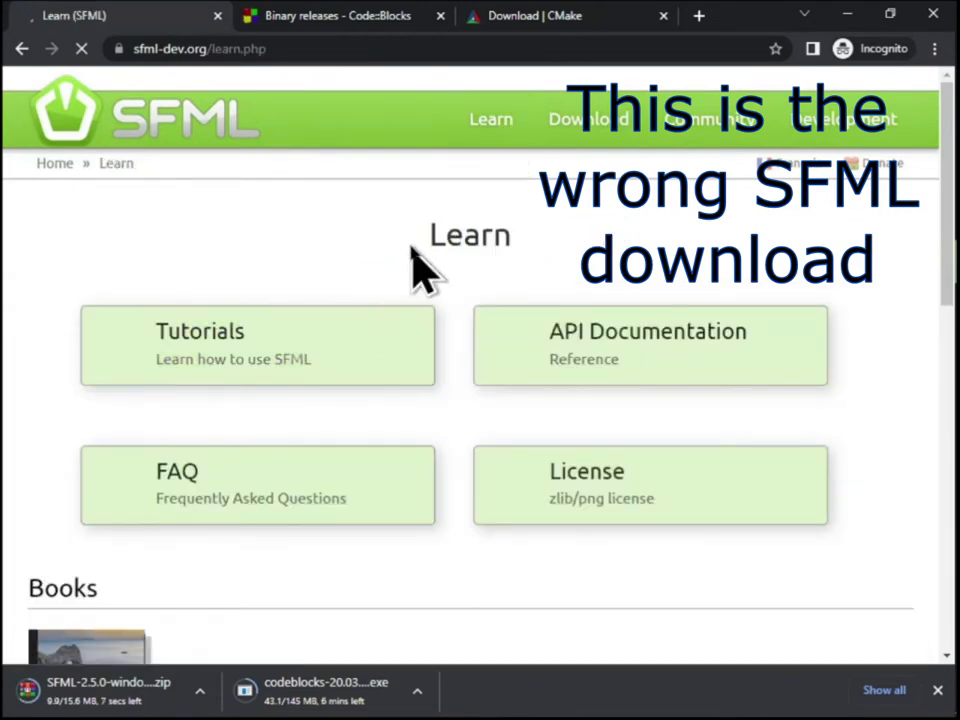
scroll(412, 250, "down", 4)
scroll(411, 248, "up", 3)
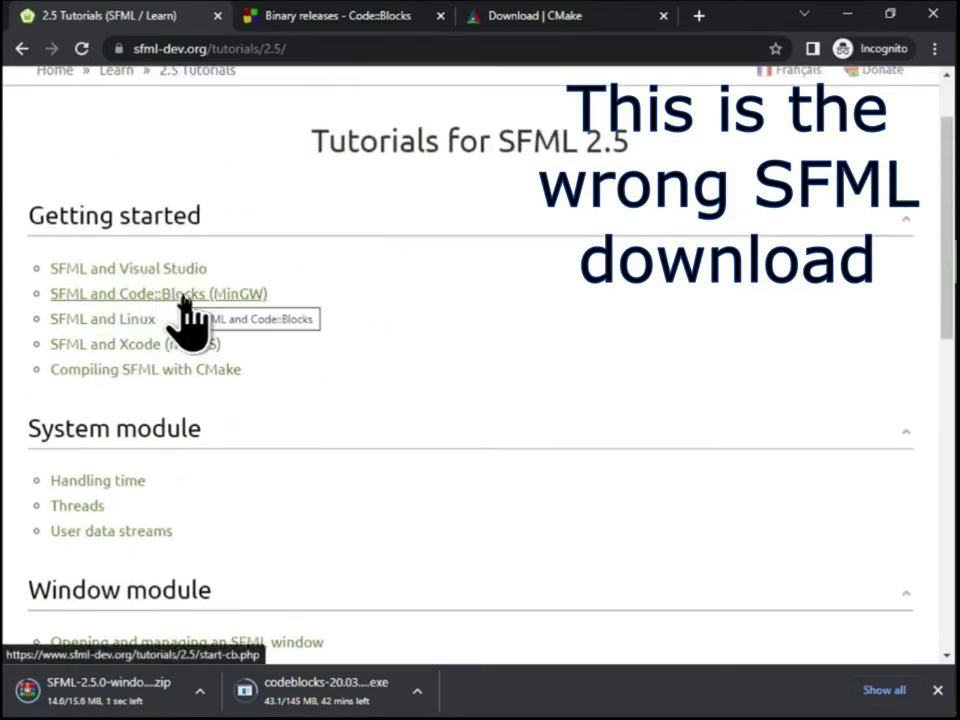
left_click(212, 372)
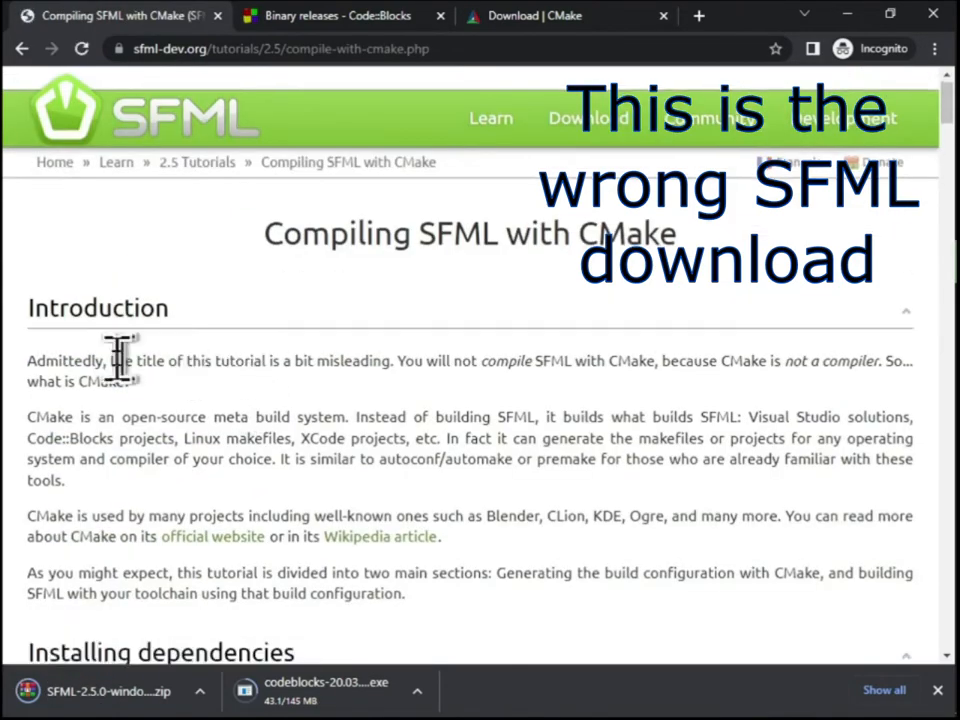
Skim the whole "Compiling SFML with CMake" tutorial, from its introduction to the build targets, and return to its beginning
scroll(60, 165, "down", 2)
scroll(32, 165, "up", 2)
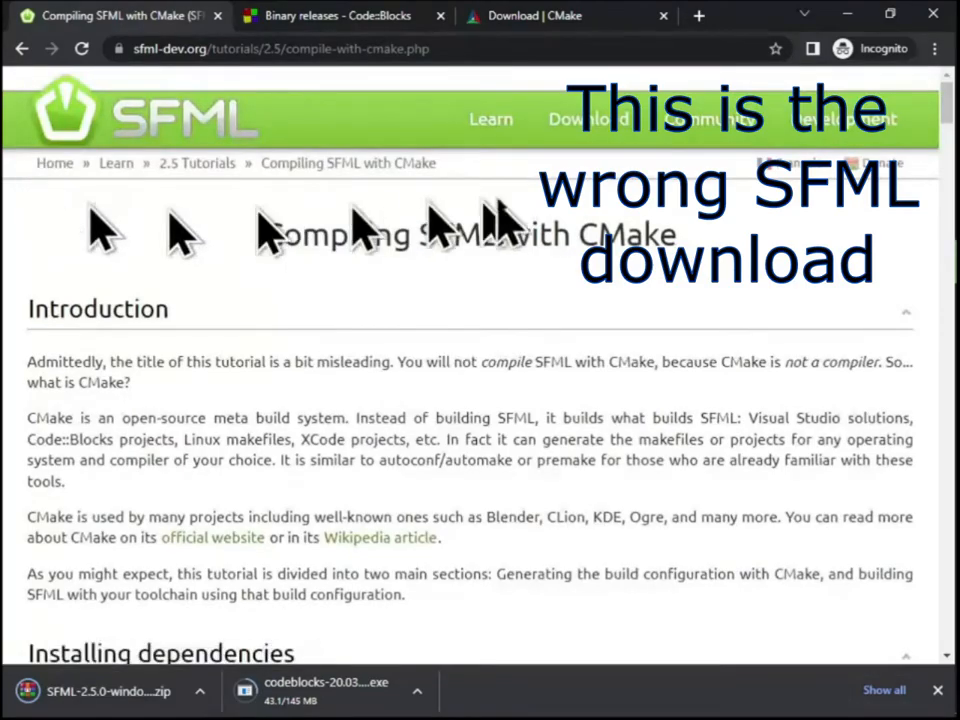
scroll(152, 245, "down", 3)
scroll(155, 240, "down", 15)
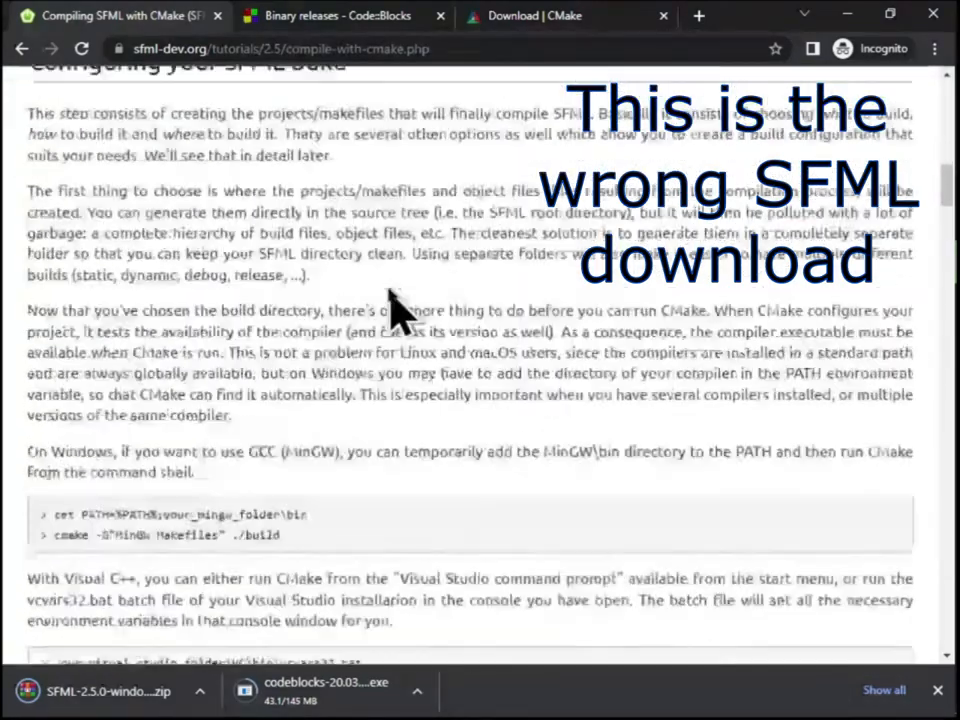
scroll(388, 288, "down", 15)
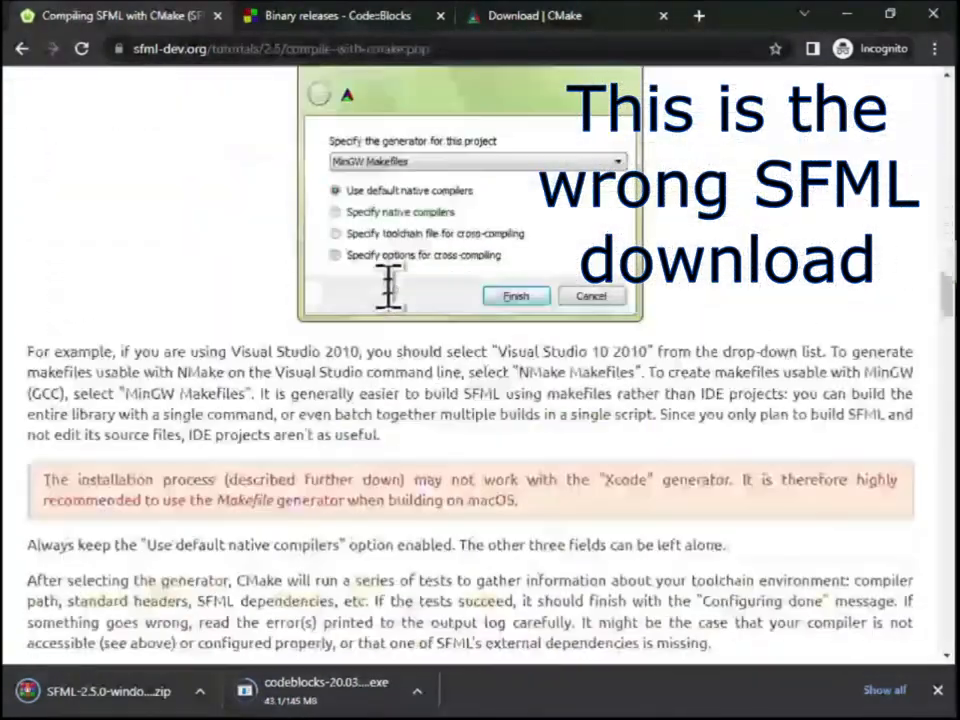
scroll(403, 315, "down", 20)
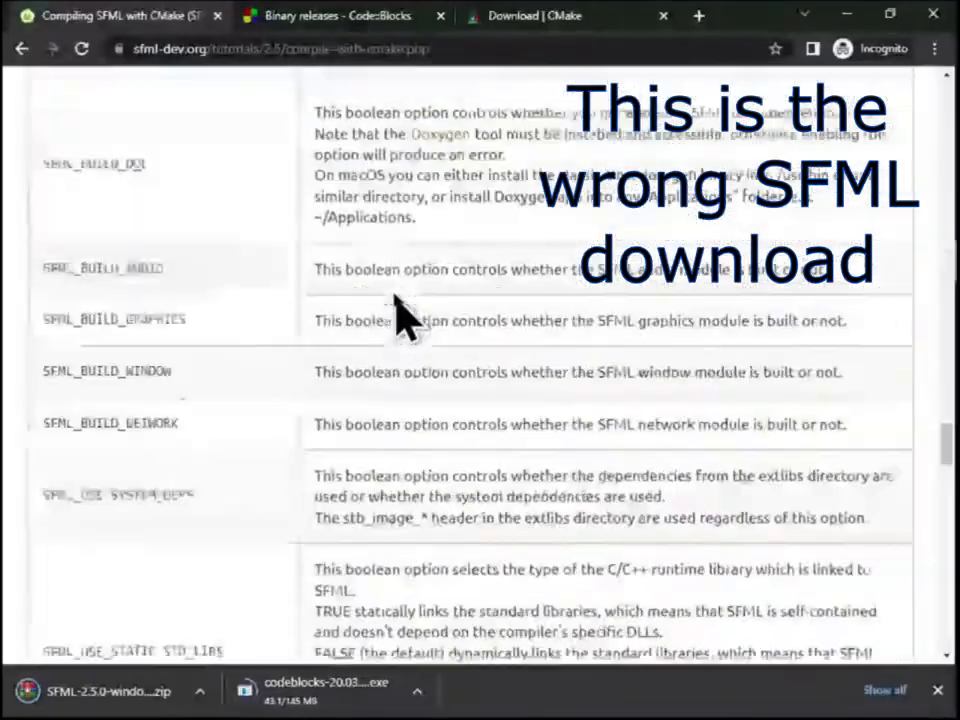
scroll(398, 316, "down", 10)
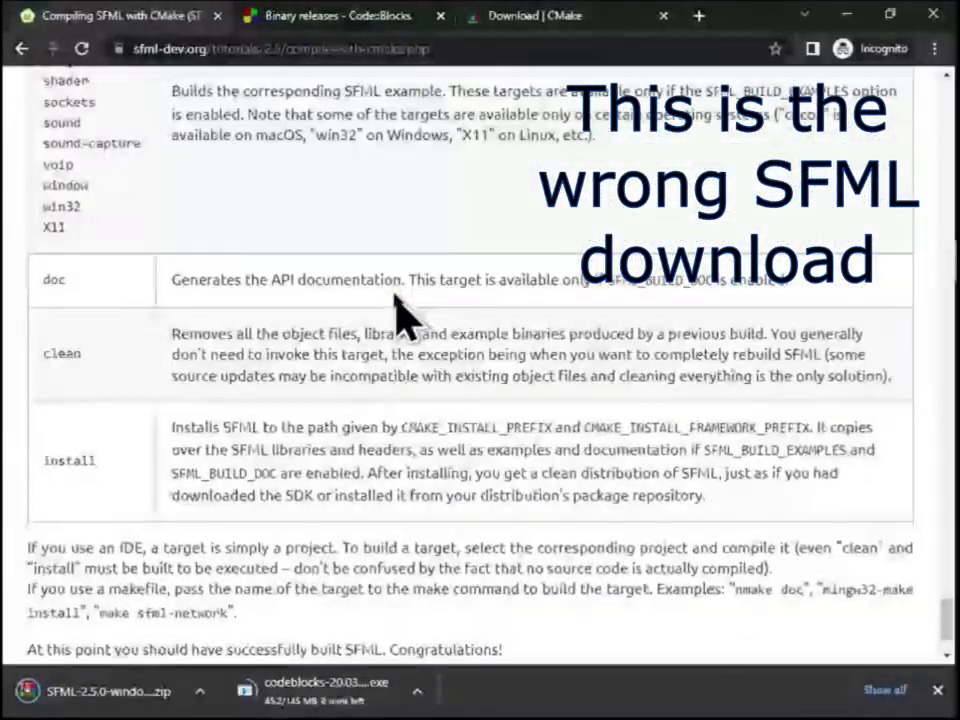
scroll(396, 317, "up", 15)
scroll(318, 300, "up", 20)
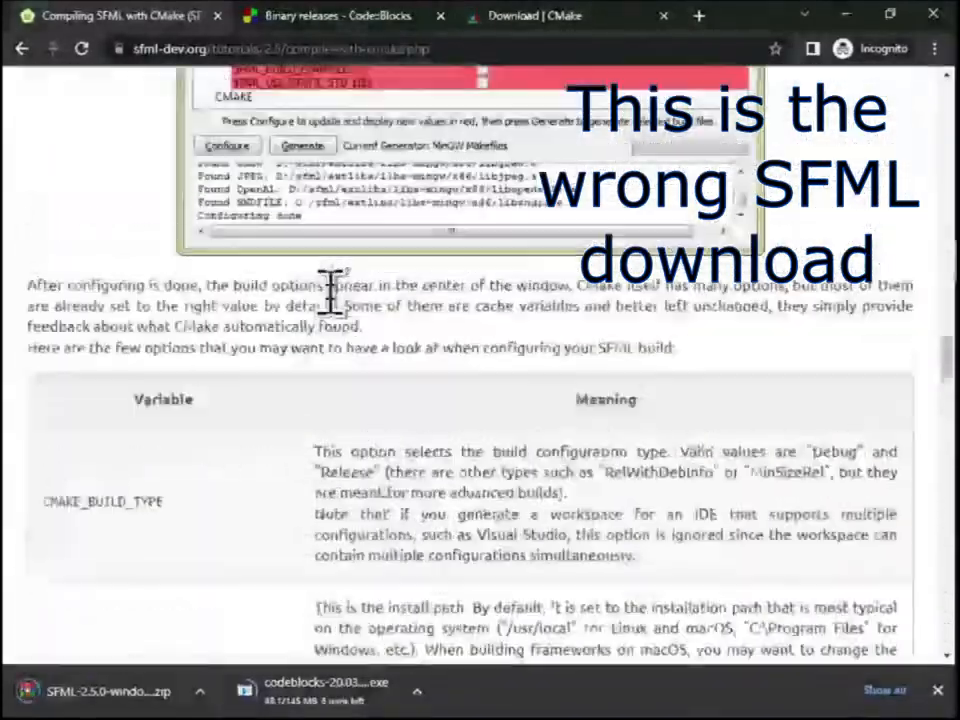
scroll(307, 285, "up", 15)
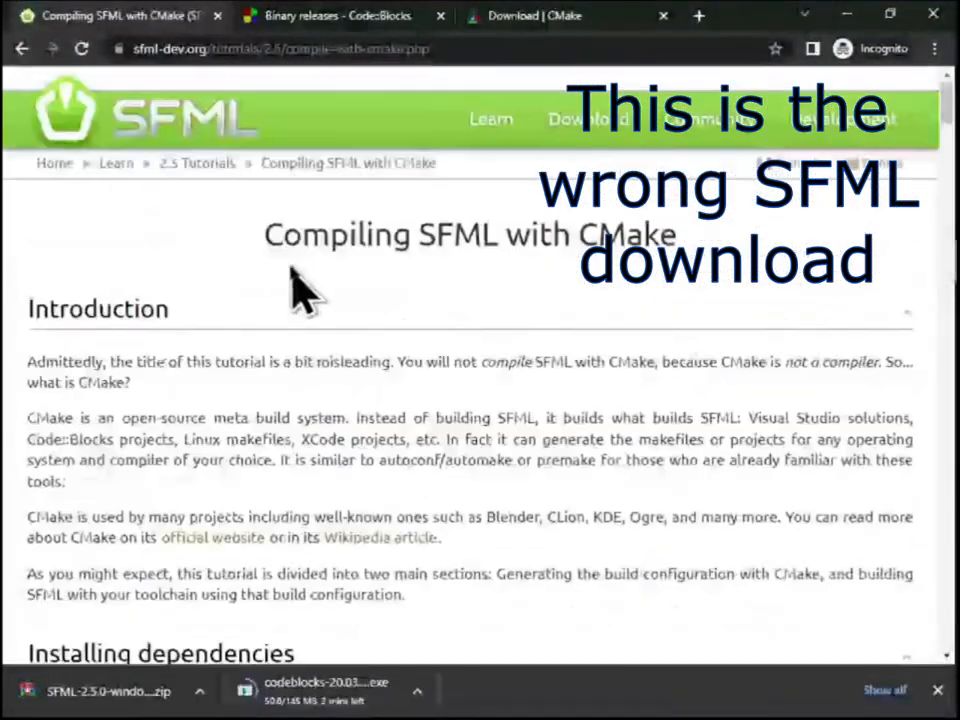
Go back to the SFML 2.5 tutorials and open the "SFML and Code::Blocks (MinGW)" tutorial in a separate tab
left_click(18, 48)
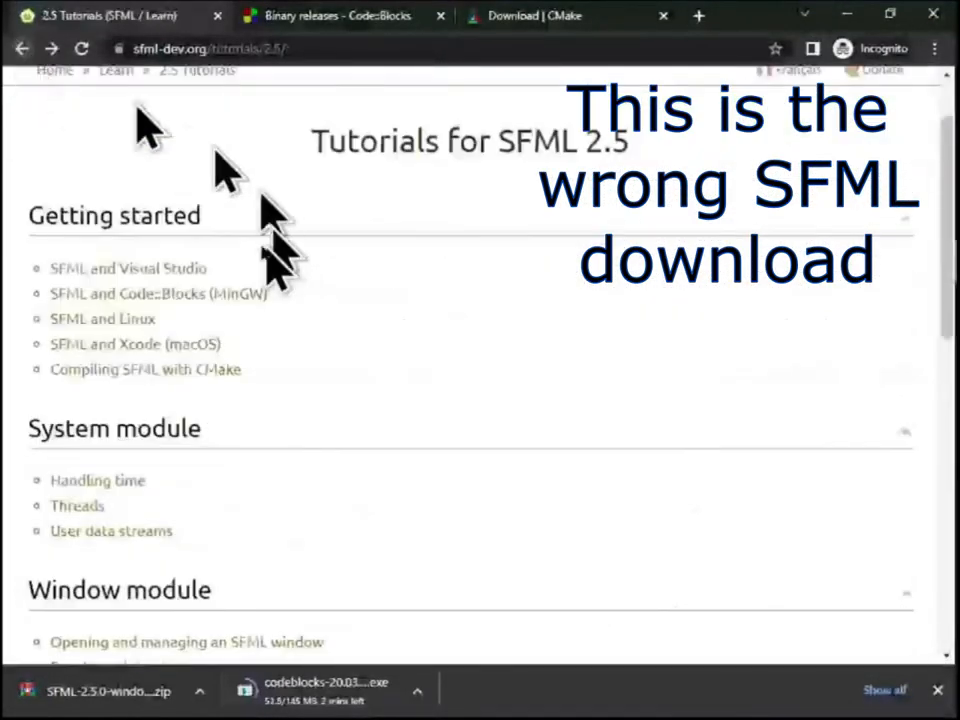
left_click(160, 302)
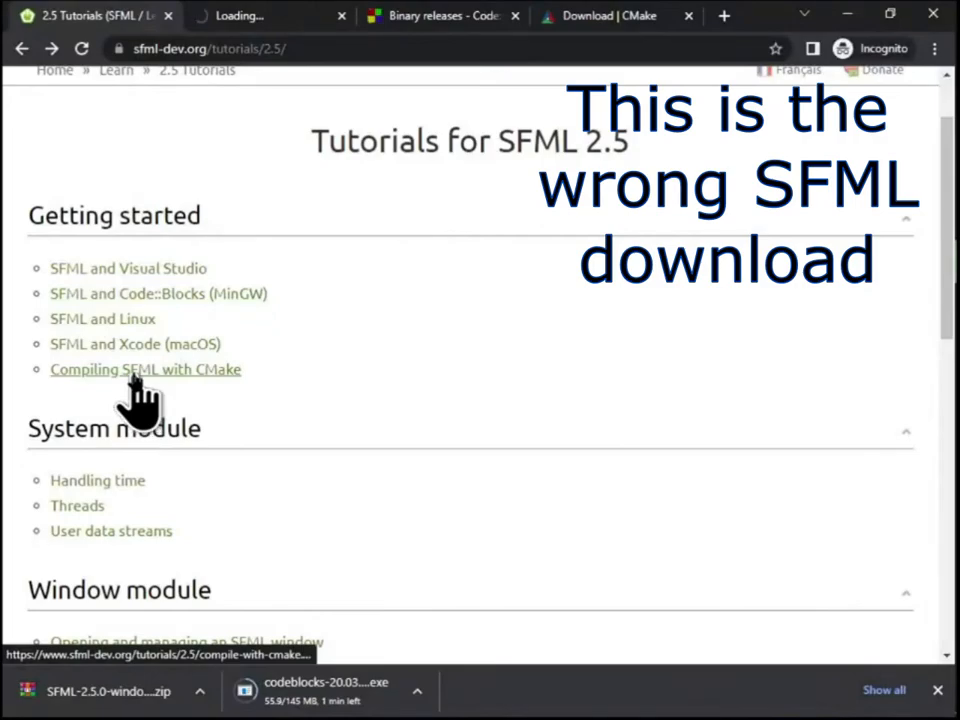
left_click(242, 18)
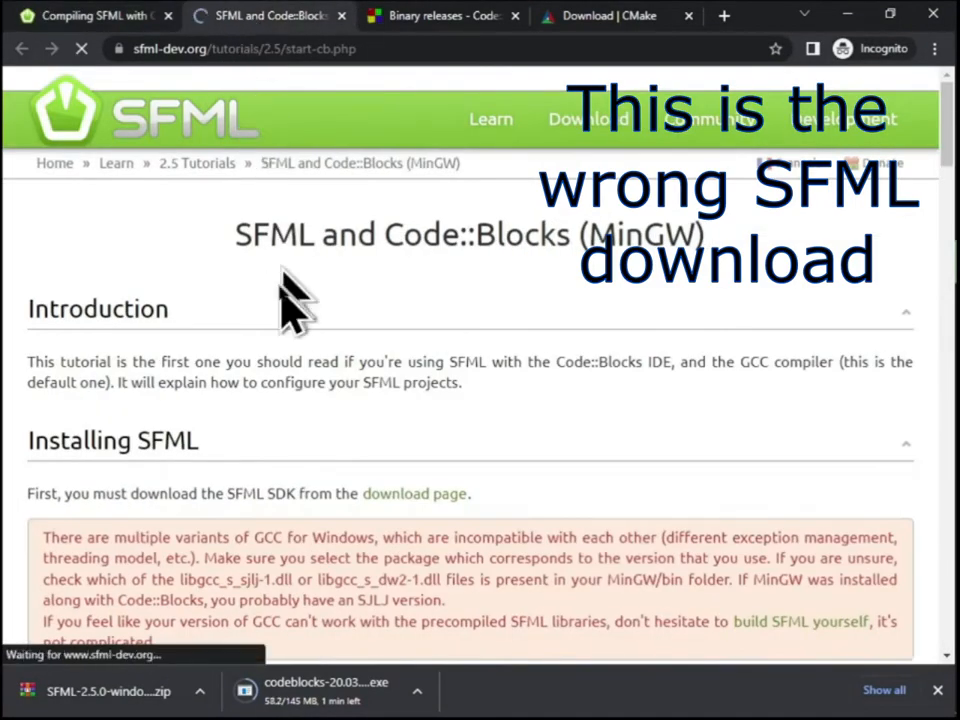
Look through the search directory, link library and test program sections of the Code::Blocks tutorial, and return to the CMake tutorial
scroll(283, 290, "down", 6)
scroll(205, 272, "down", 4)
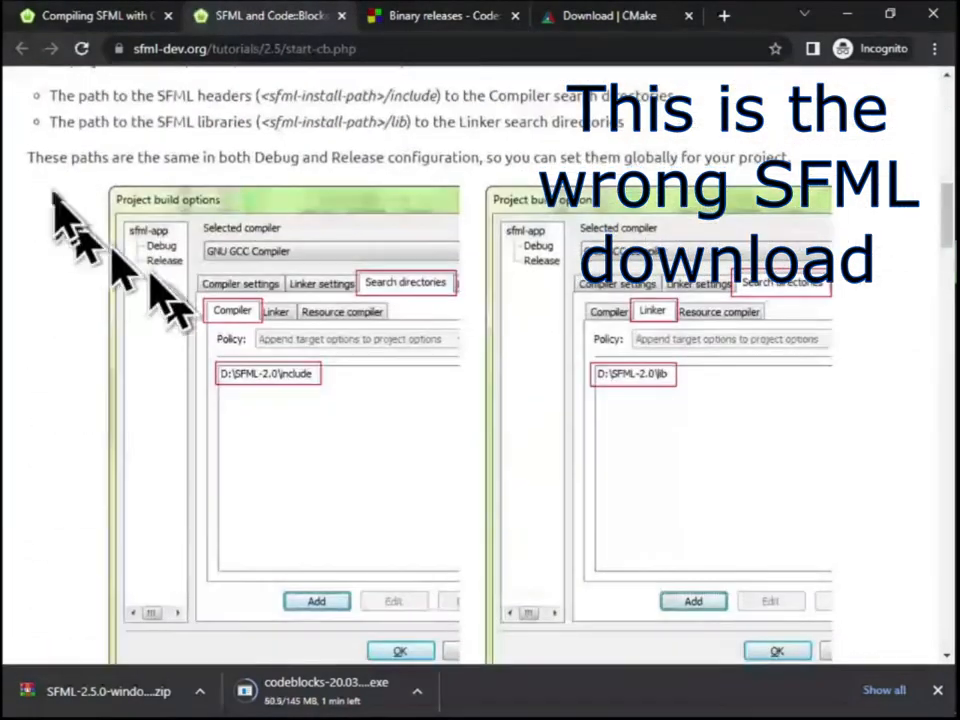
scroll(262, 368, "down", 2)
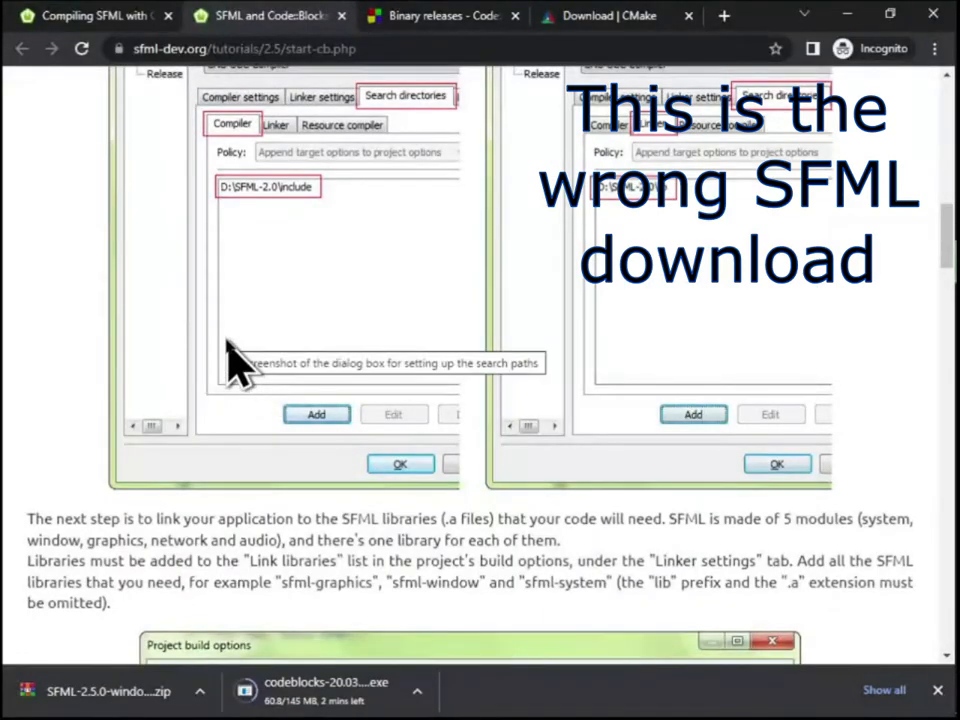
scroll(232, 358, "down", 20)
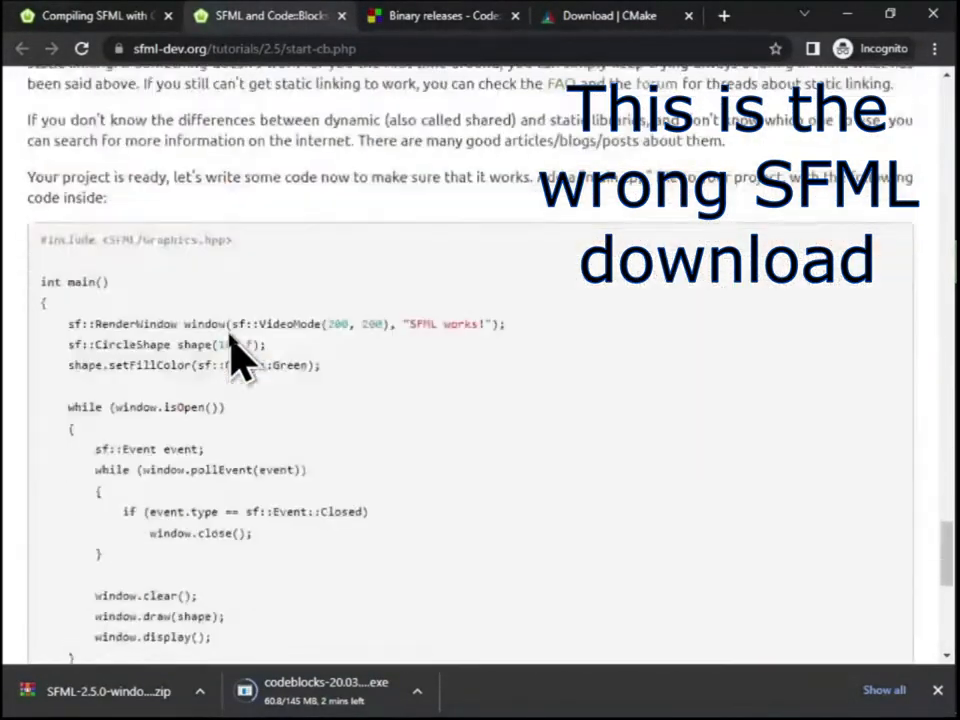
scroll(240, 356, "down", 6)
scroll(214, 407, "up", 4)
left_click_drag(210, 512, 108, 262)
left_click(279, 317)
scroll(176, 281, "up", 1)
scroll(176, 281, "down", 5)
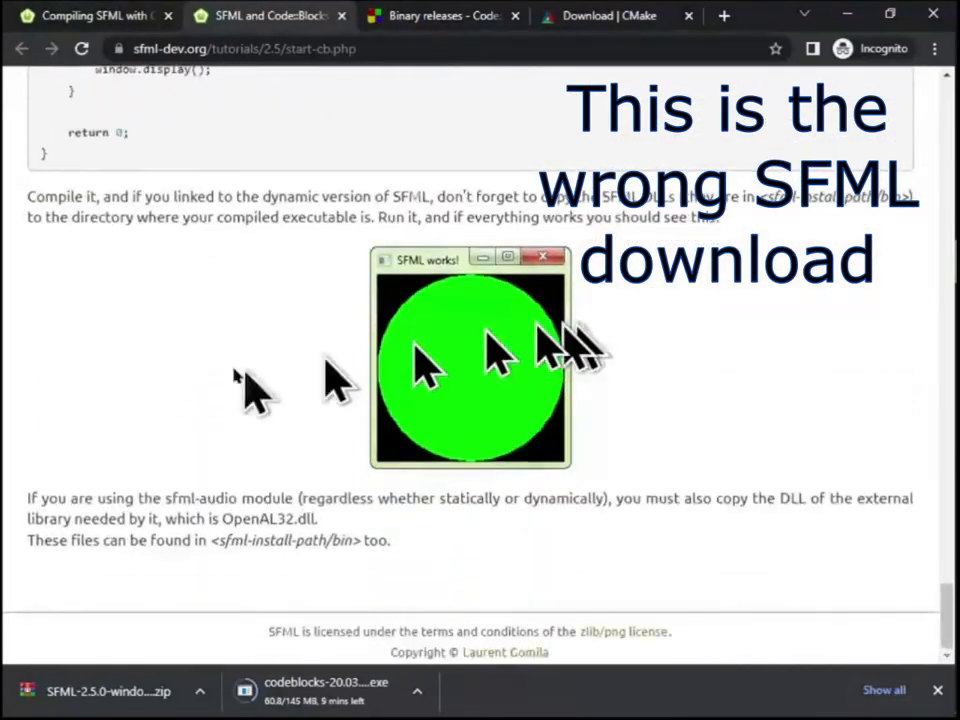
scroll(340, 490, "up", 20)
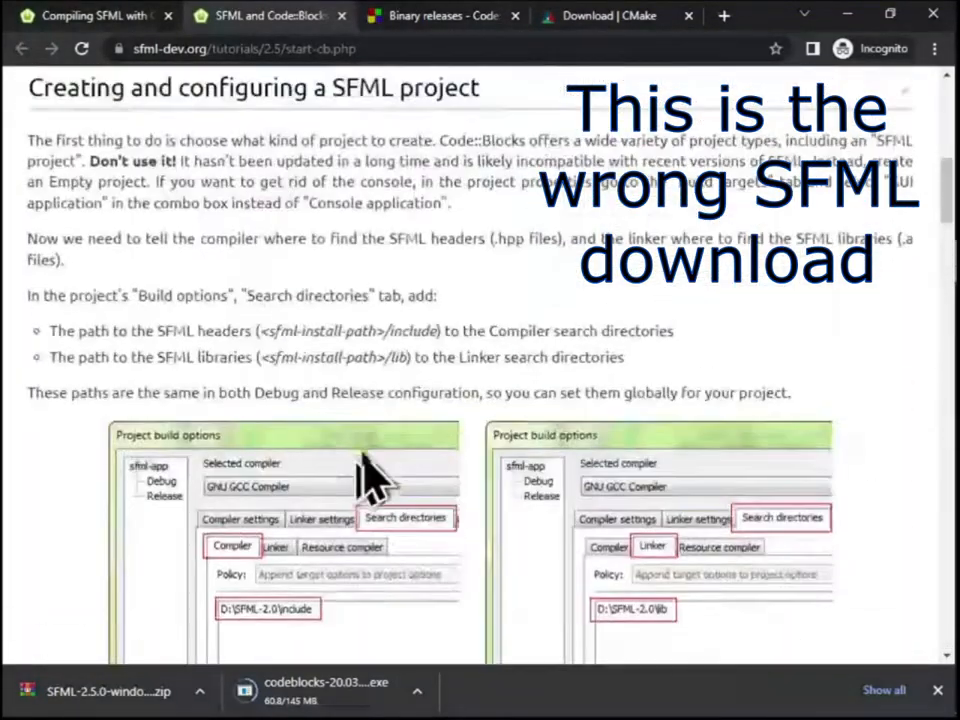
scroll(372, 478, "up", 10)
left_click(95, 16)
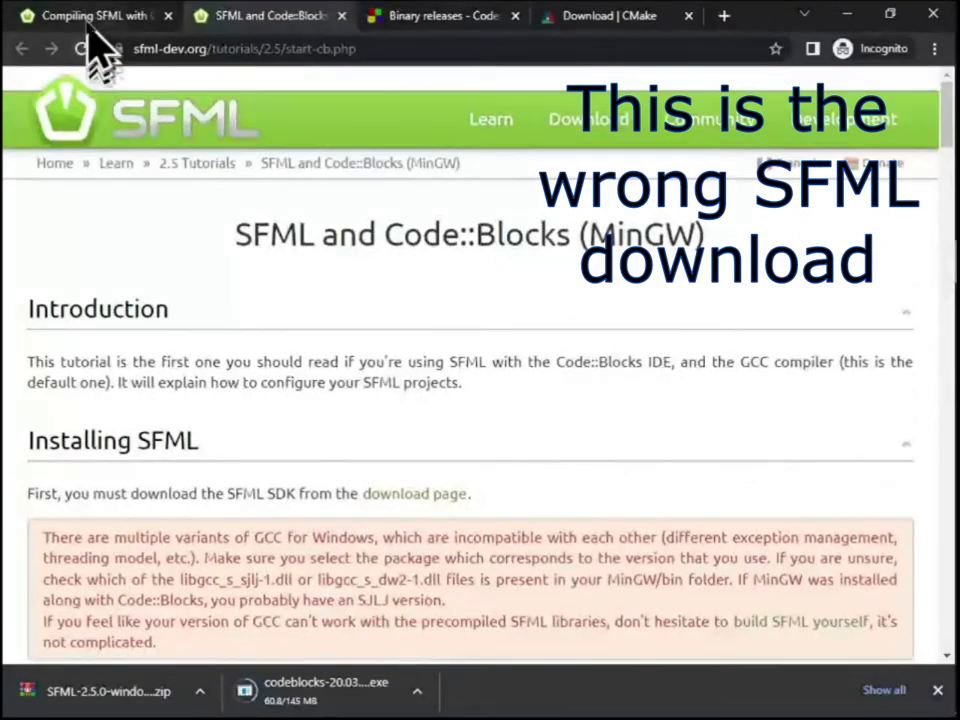
Delete the SFML-2.5.0-windows-gcc-5.1.0-tdm-32-bit archive from its download folder and return to the browser
left_click(198, 688)
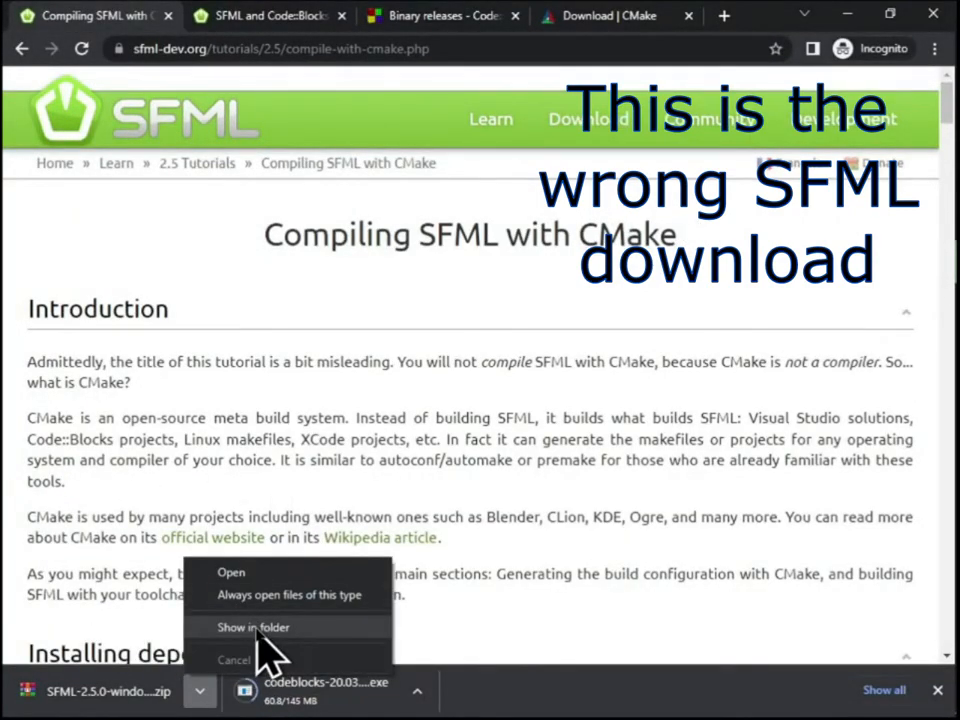
left_click(258, 630)
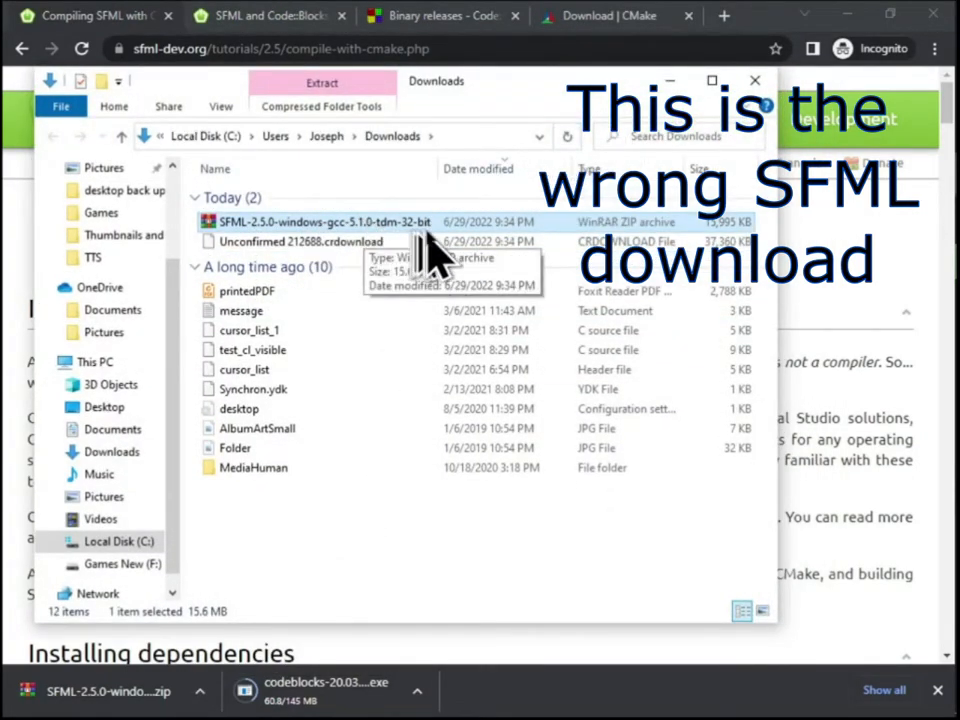
right_click(318, 218)
left_click(375, 583)
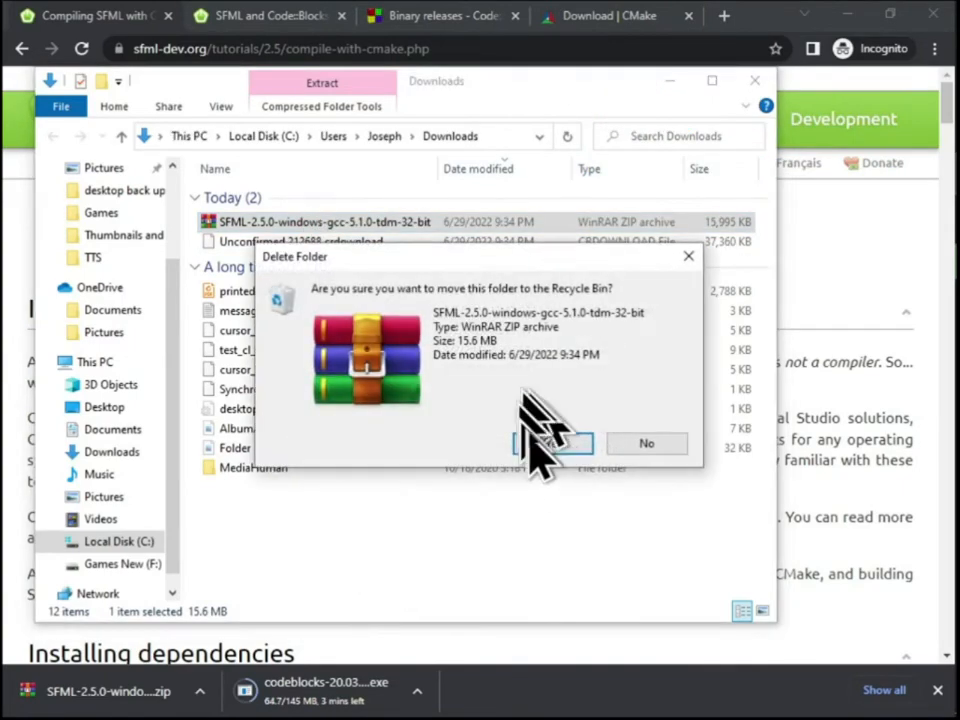
left_click(553, 443)
left_click(110, 28)
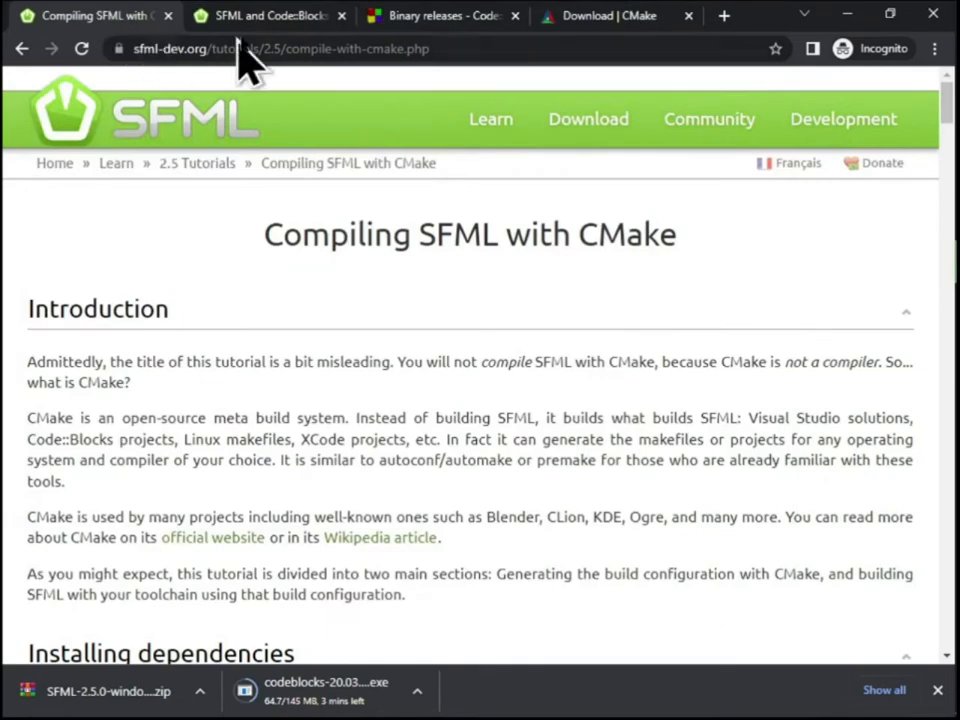
Download the SFML 2.5.0 source code package from the older versions on the SFML download page
left_click(268, 24)
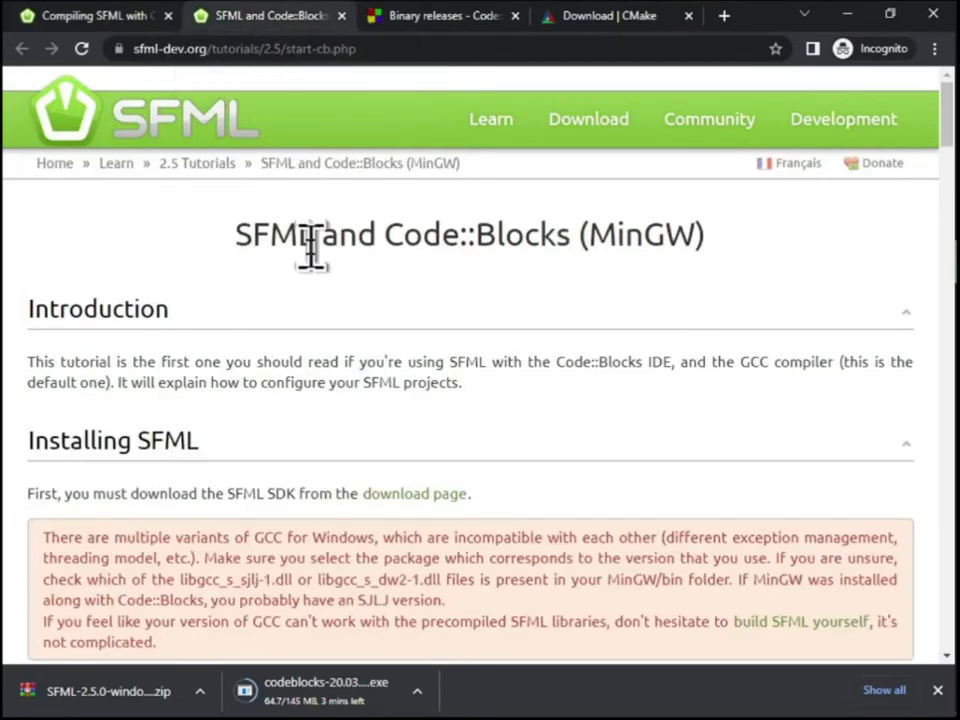
left_click(102, 20)
left_click(603, 140)
scroll(590, 380, "down", 2)
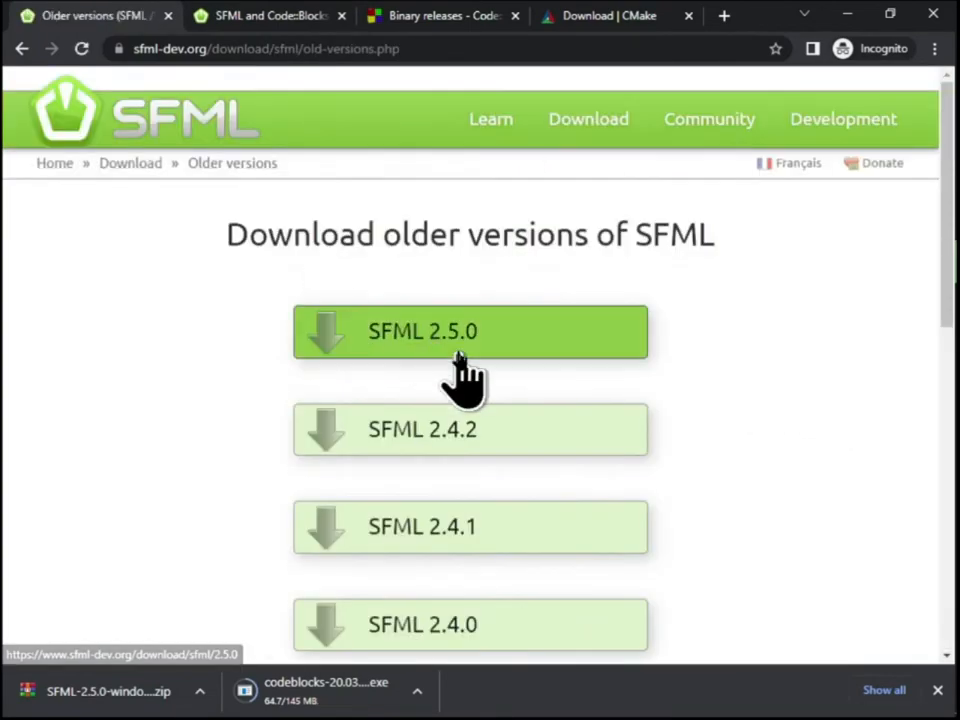
left_click(465, 379)
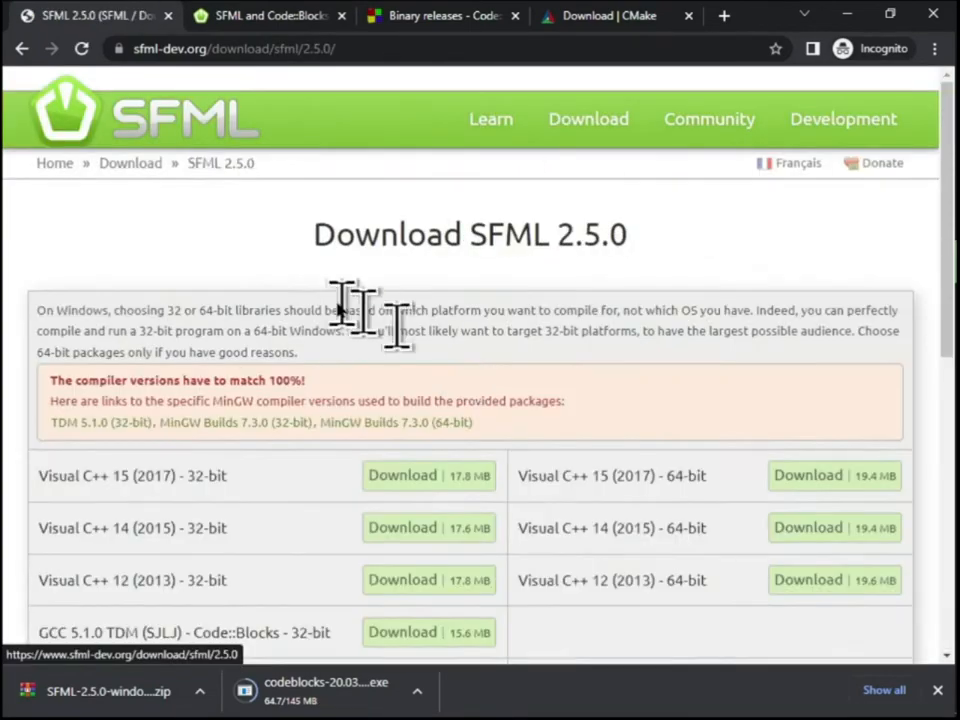
scroll(400, 350, "down", 5)
scroll(405, 365, "down", 3)
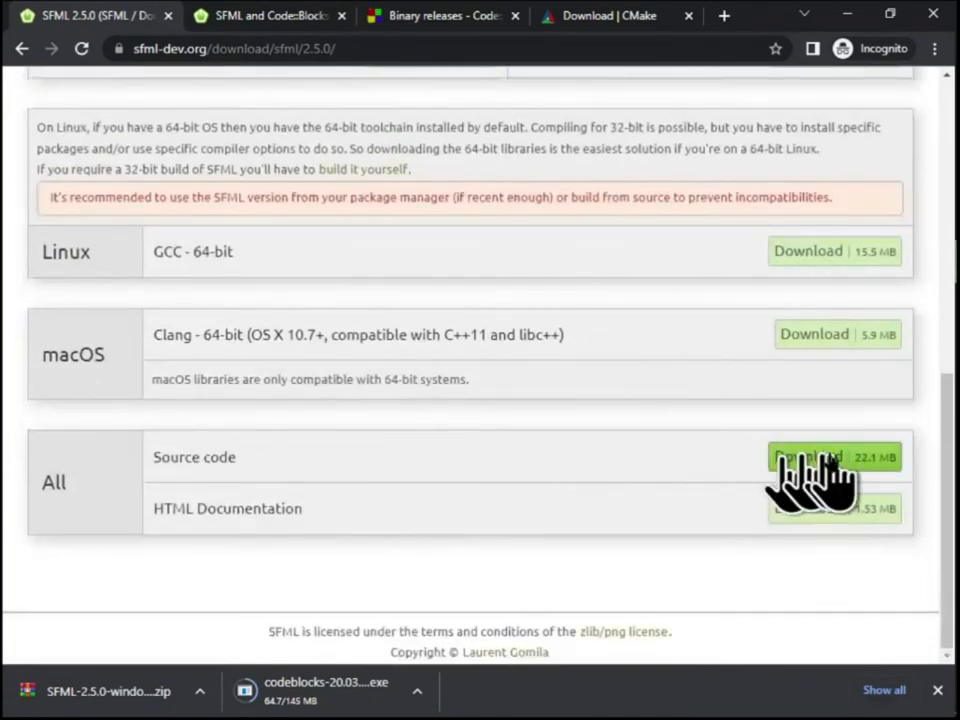
left_click(810, 457)
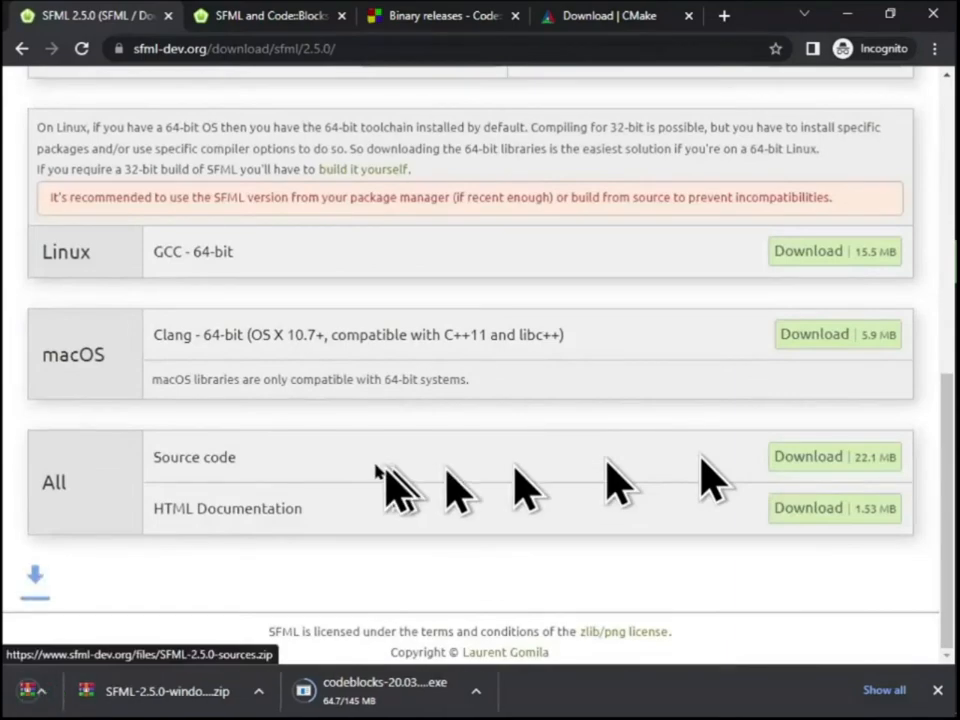
Return from the SFML 2.5.0 downloads to the start of the "Compiling SFML with CMake" tutorial
left_click(22, 49)
left_click(22, 49)
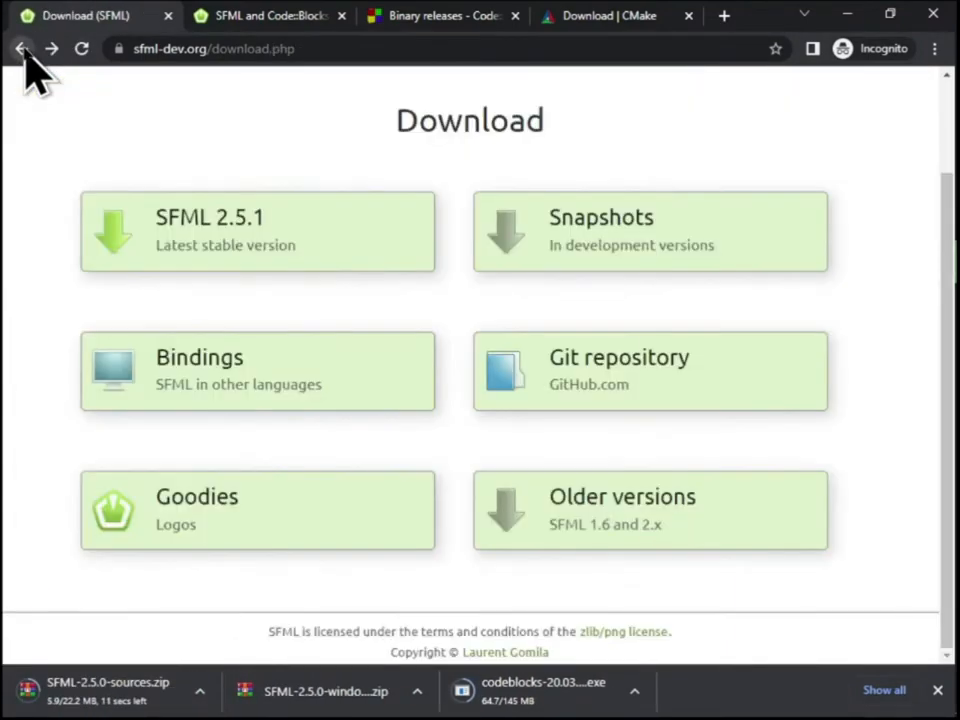
left_click(22, 49)
scroll(425, 335, "up", 3)
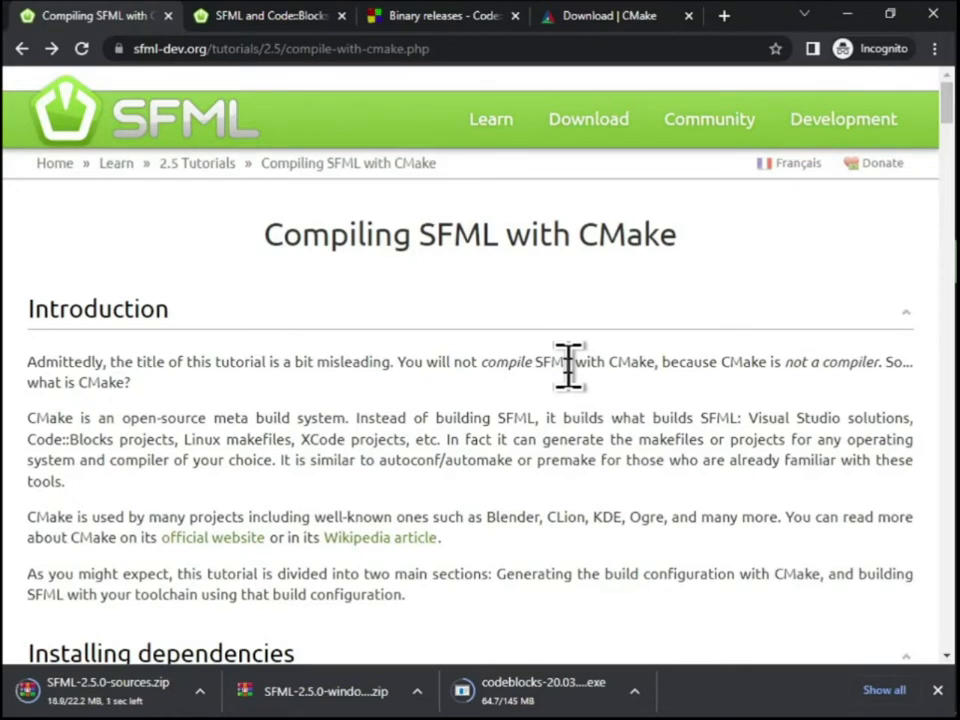
Bring up the Downloads folder in File Explorer and refresh its list of files
left_click(200, 694)
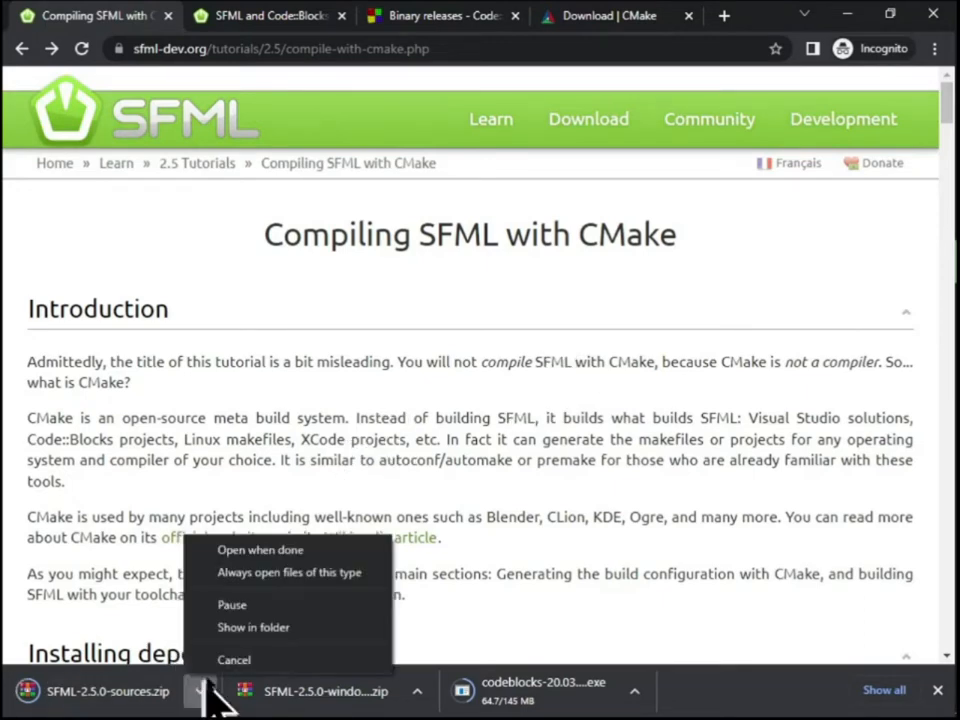
left_click(262, 626)
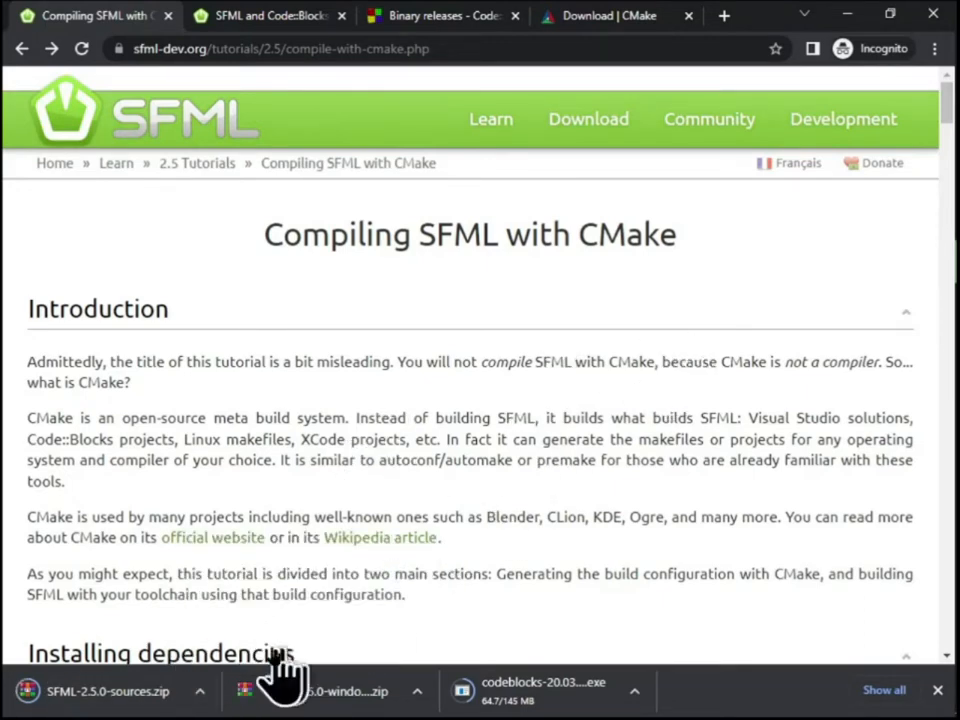
left_click(203, 691)
left_click(205, 692)
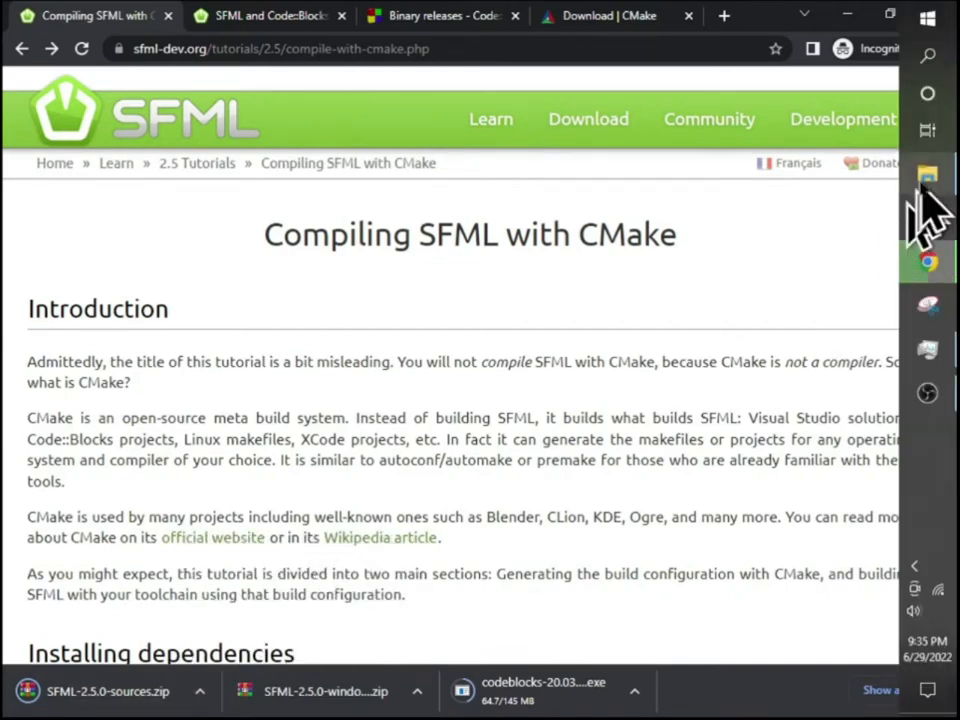
left_click(928, 182)
left_click(567, 136)
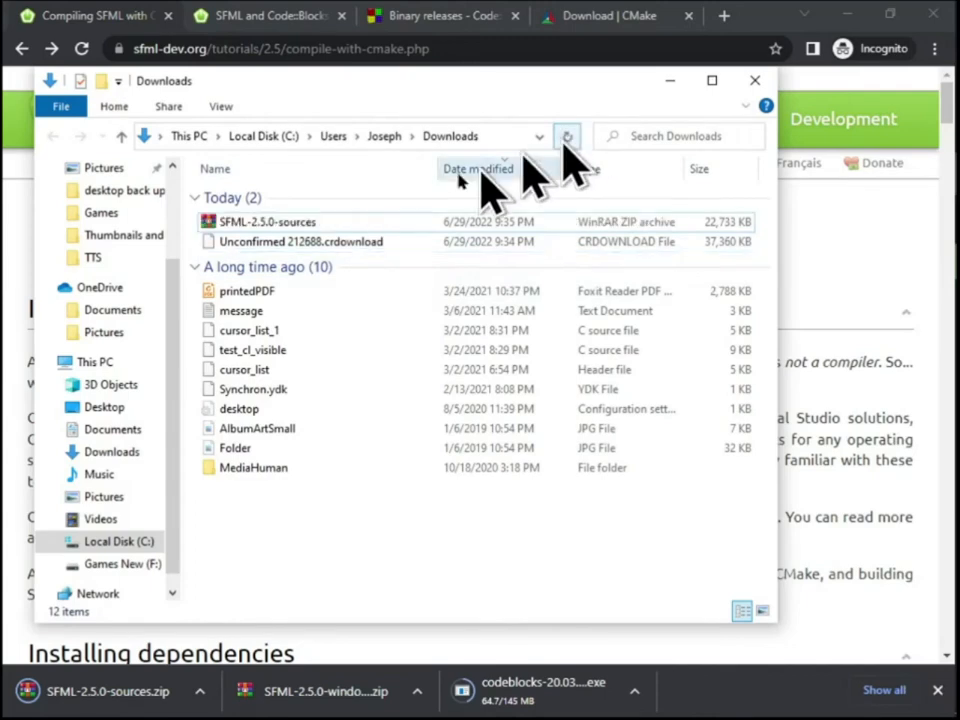
Transfer the SFML-2.5.0-sources archive from Downloads into the Code folder on the Desktop
left_click(281, 223)
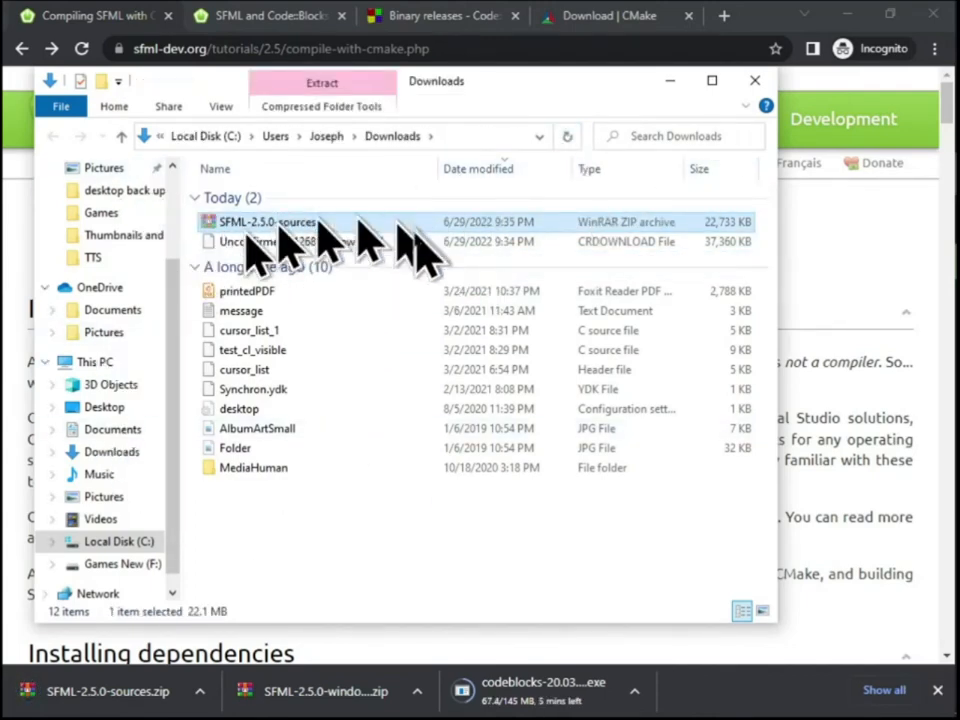
scroll(125, 250, "up", 1)
left_click(106, 170)
double_click(266, 198)
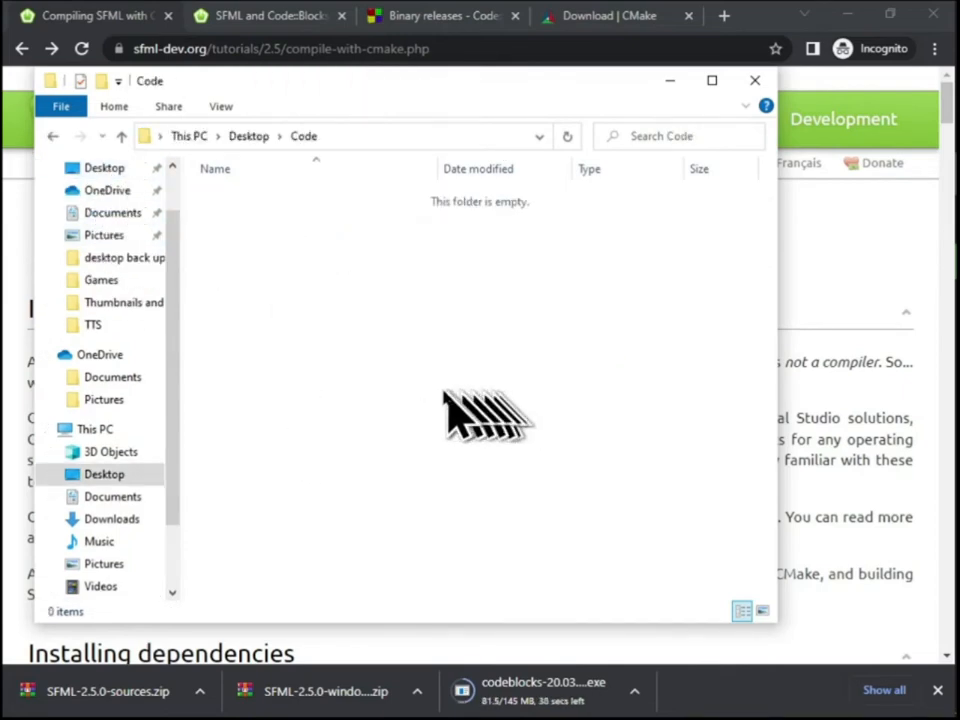
right_click(330, 339)
left_click(386, 467)
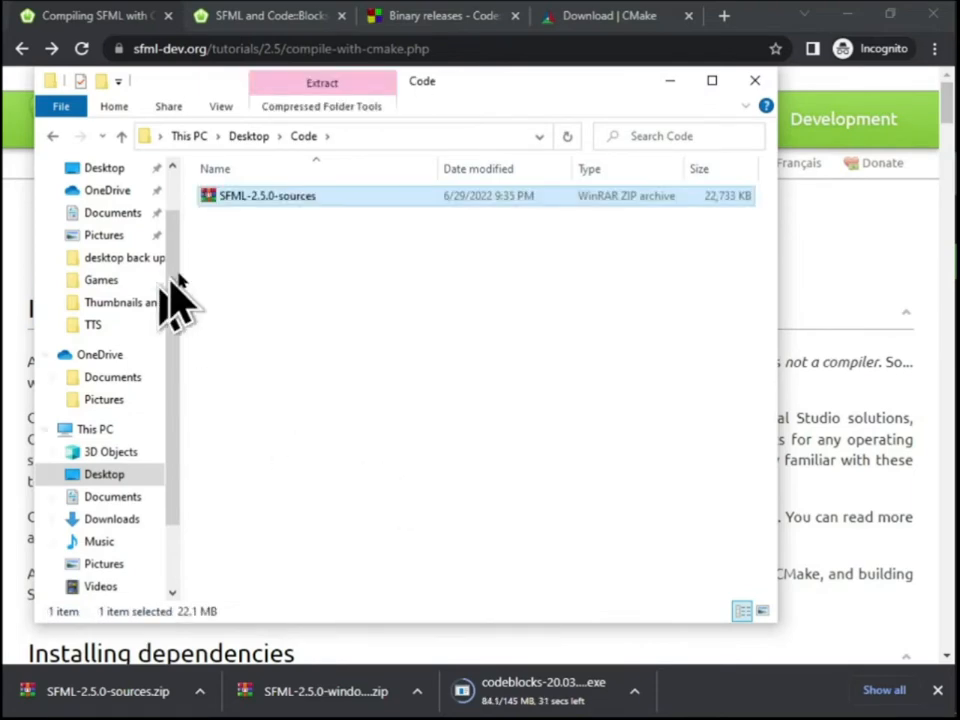
Extract the SFML-2.5.0-sources archive directly into the Code folder and minimize the folder window
left_click(264, 198)
right_click(264, 198)
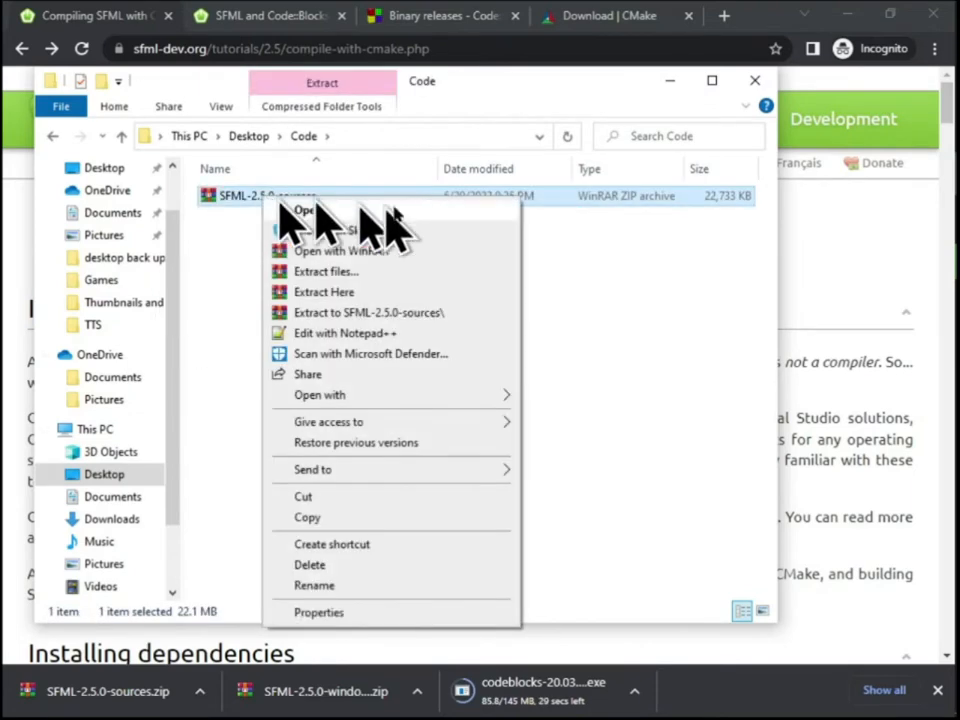
left_click(340, 291)
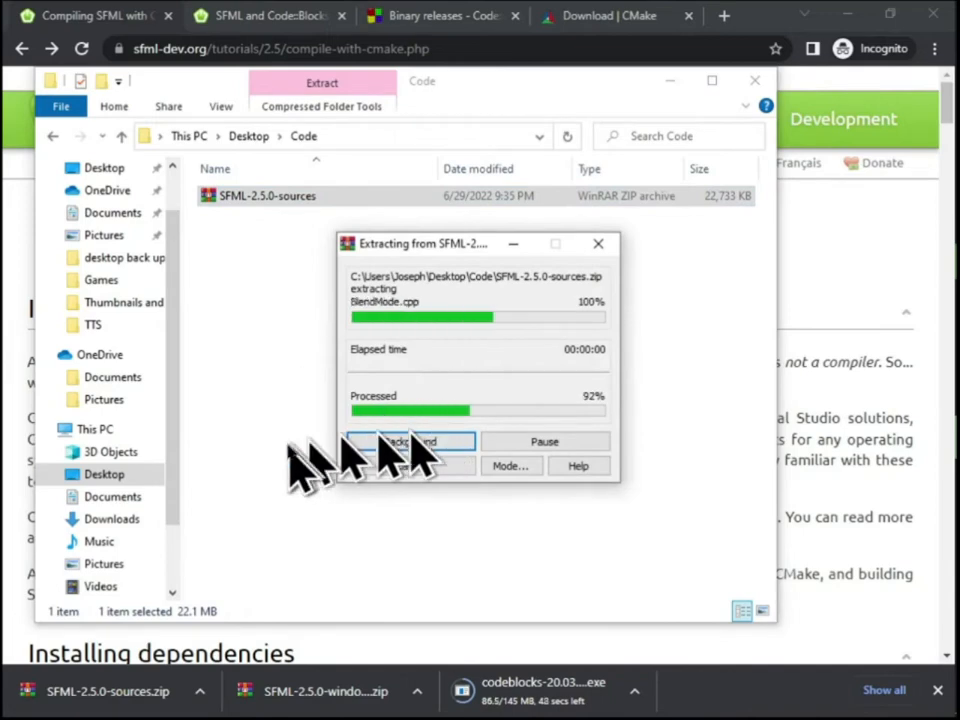
left_click_drag(317, 265, 250, 226)
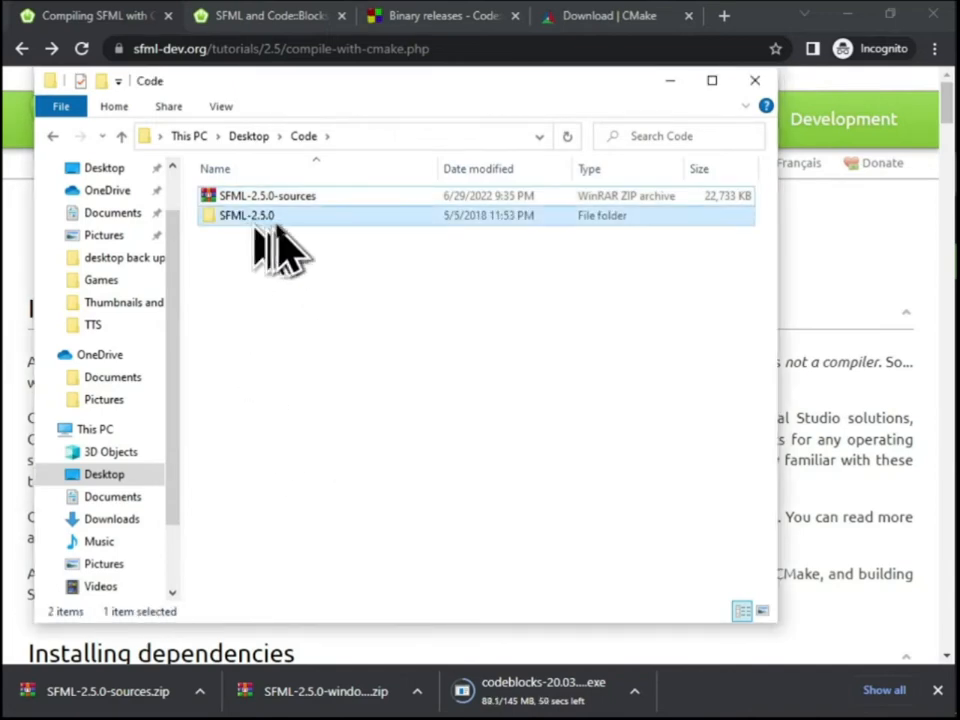
left_click(376, 264)
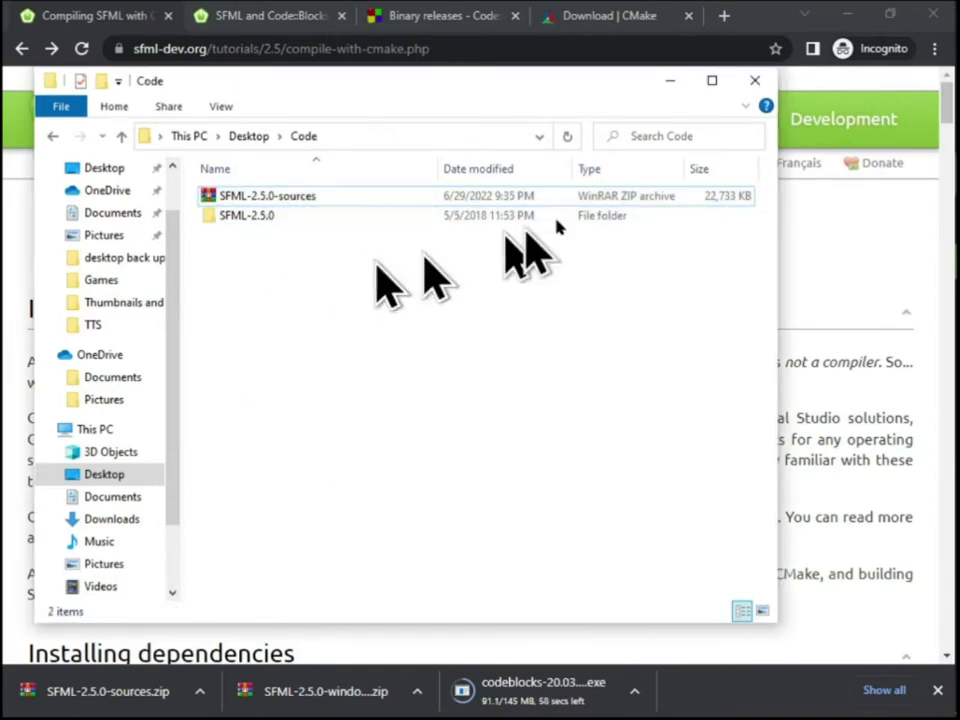
left_click(670, 80)
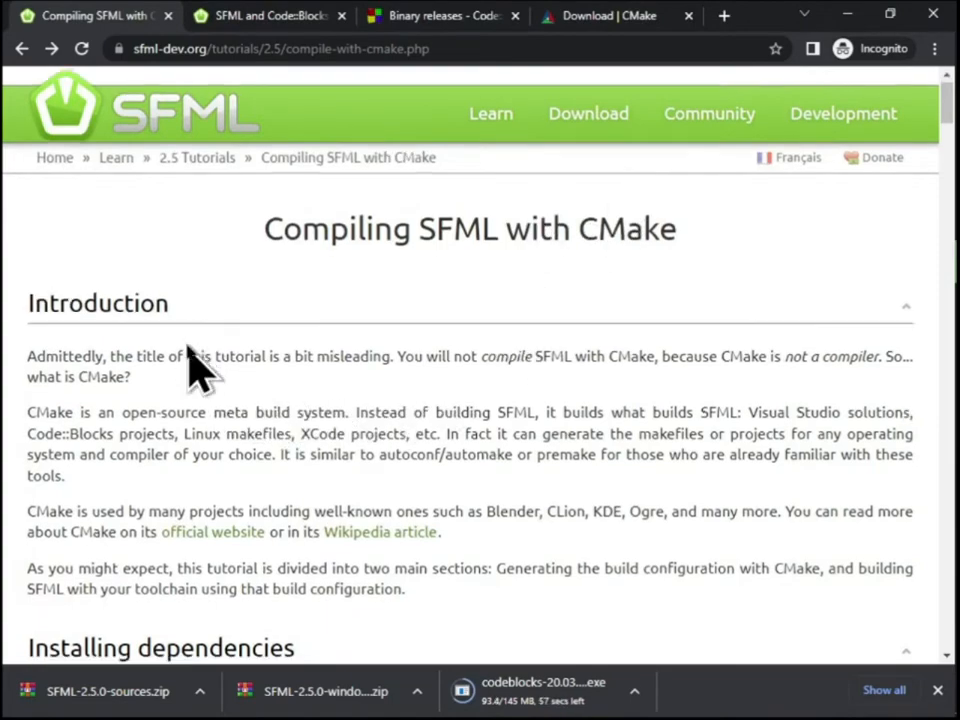
Find the CMake GUI illustration in the tutorial and launch the CMake (cmake-gui) application
scroll(216, 325, "down", 1)
scroll(325, 321, "up", 1)
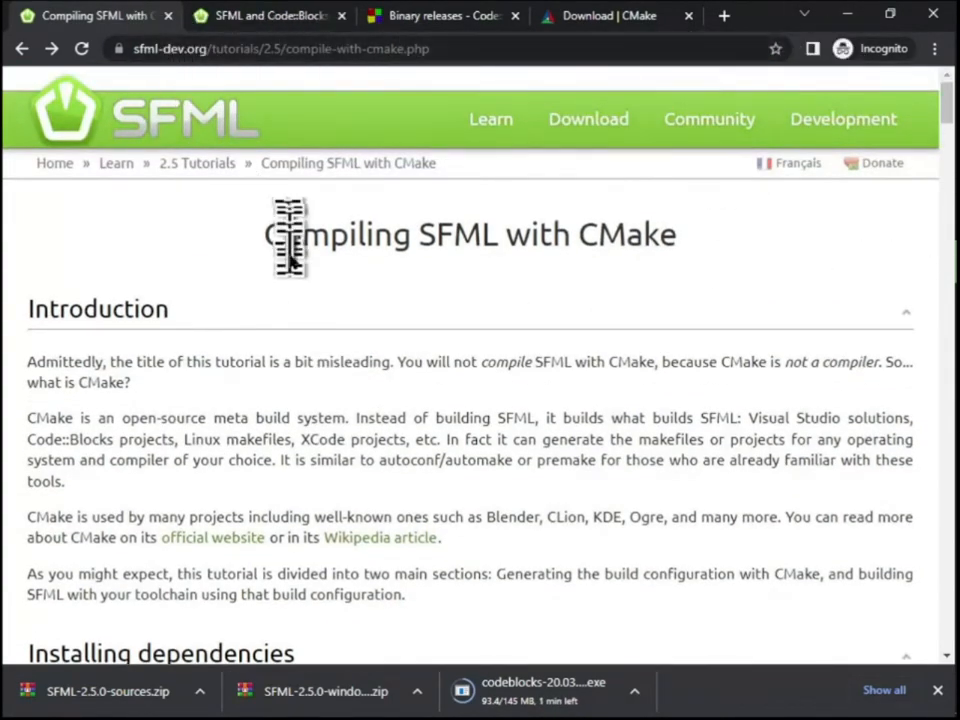
scroll(288, 228, "down", 10)
scroll(189, 332, "down", 10)
left_click_drag(24, 158, 298, 164)
left_click(454, 164)
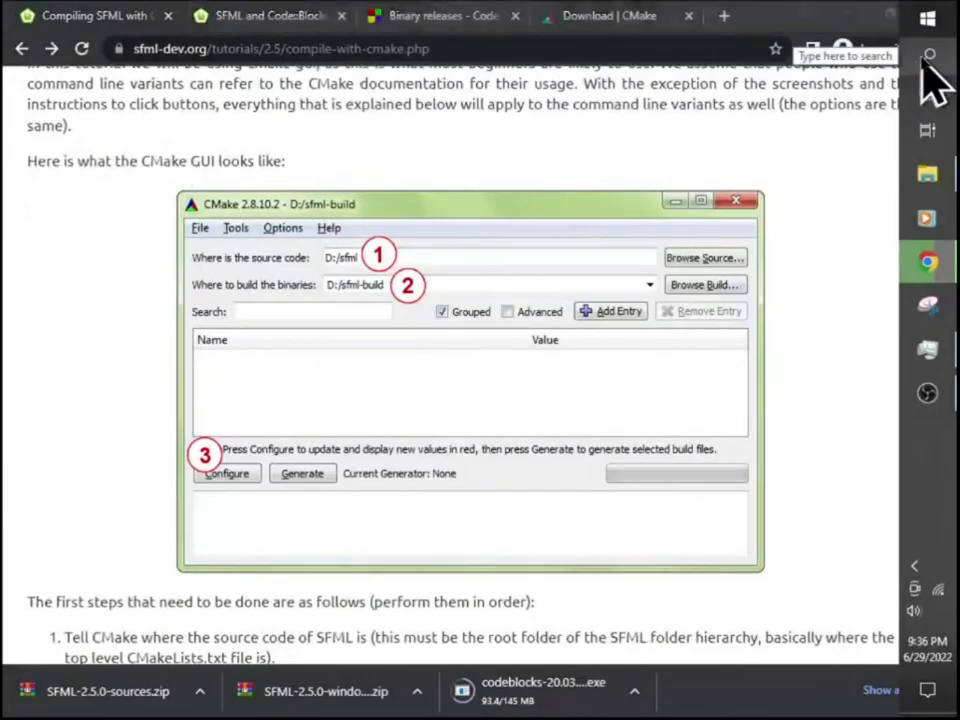
left_click(924, 58)
type("cmake")
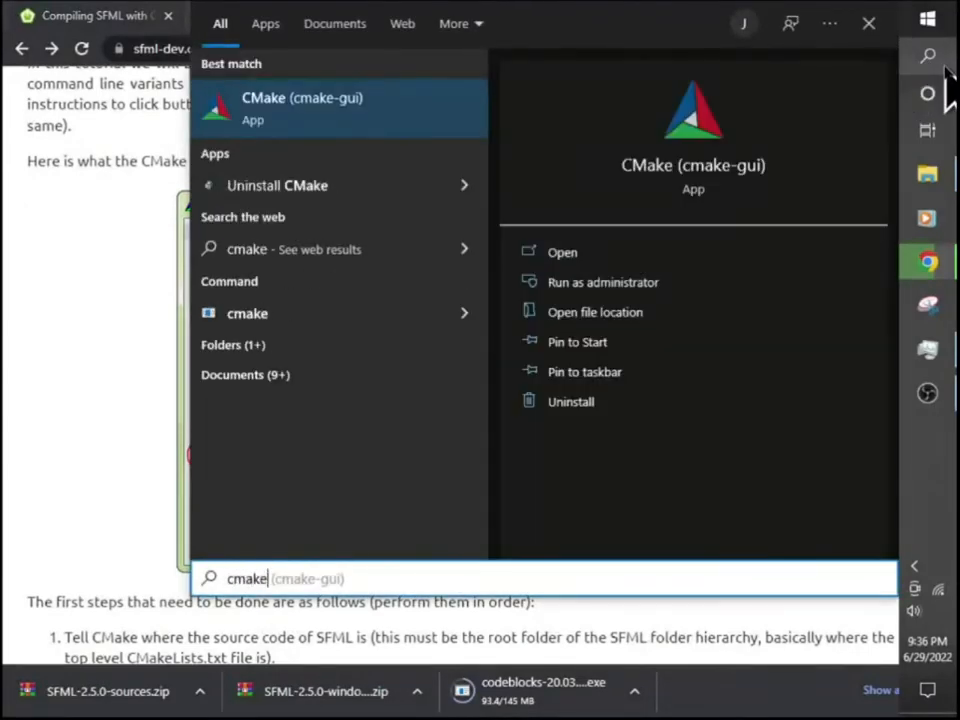
key("Return")
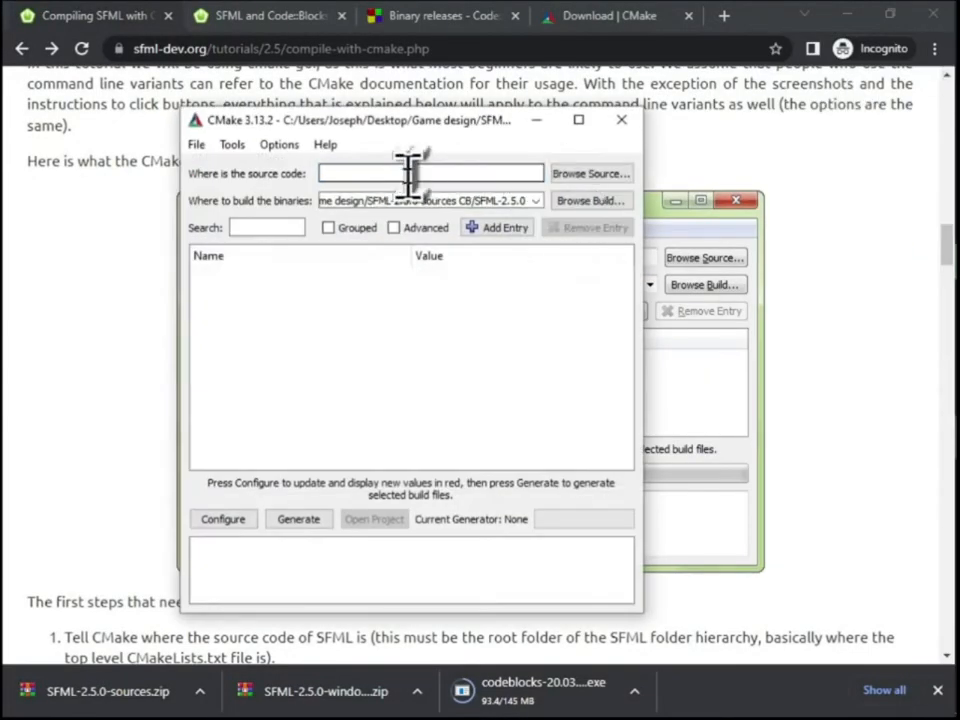
Set CMake's source code path to the SFML-2.5.0 folder inside the Code folder on the Desktop
left_click(570, 174)
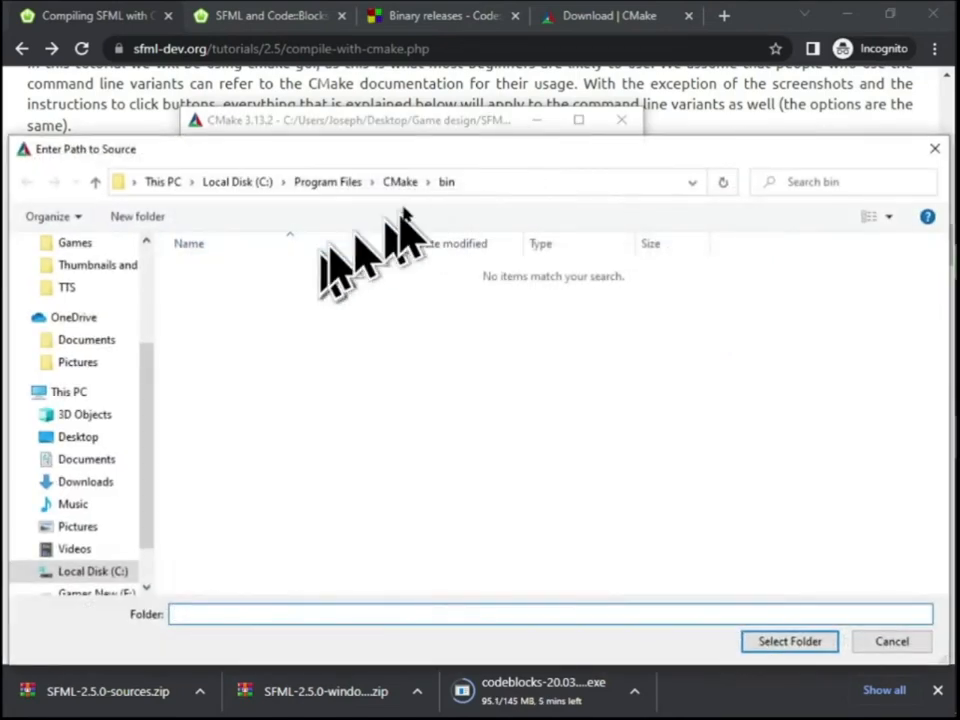
scroll(86, 340, "up", 3)
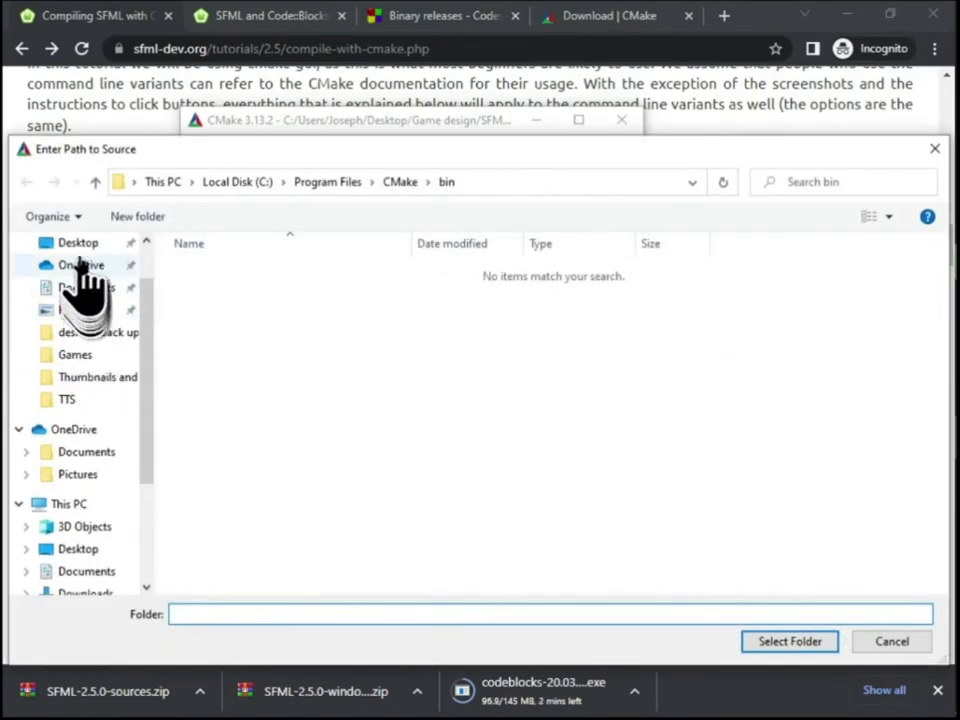
left_click(84, 249)
double_click(206, 272)
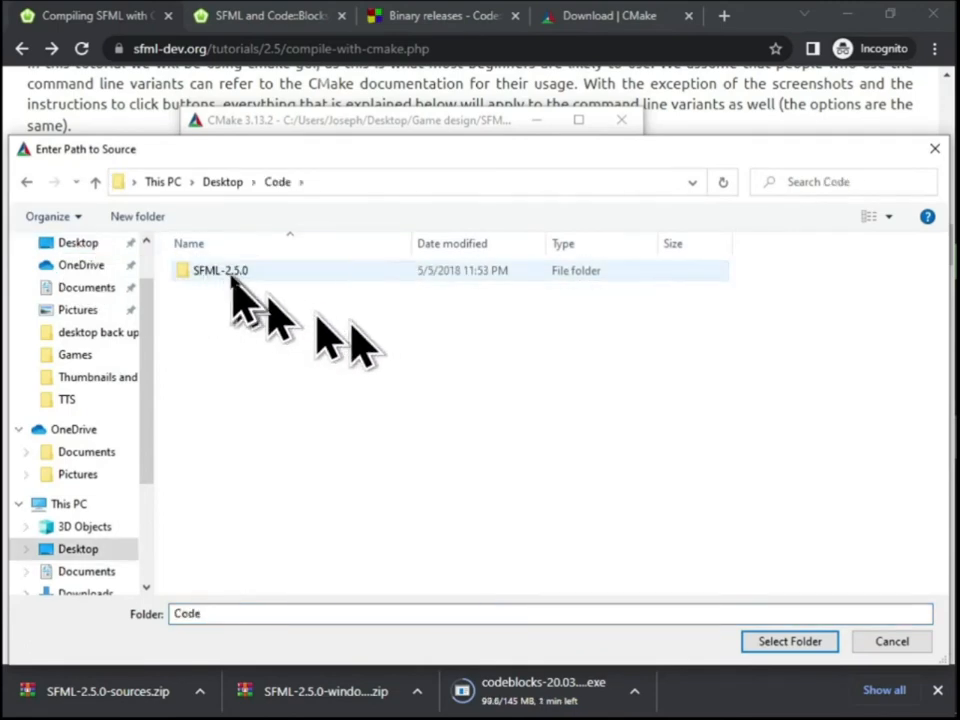
left_click(236, 272)
double_click(214, 274)
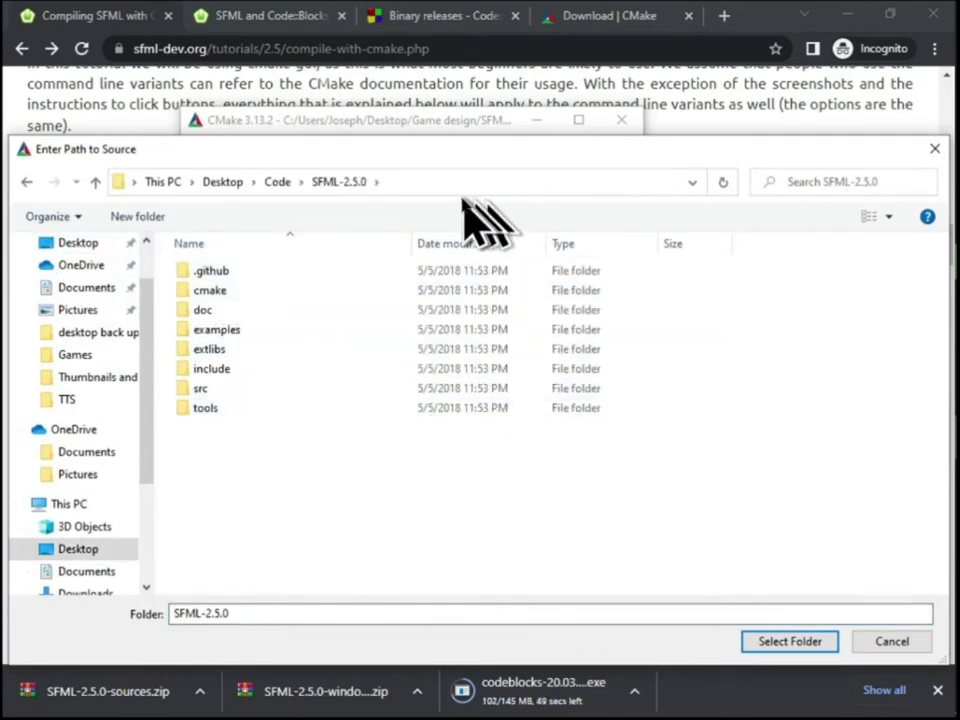
left_click(775, 641)
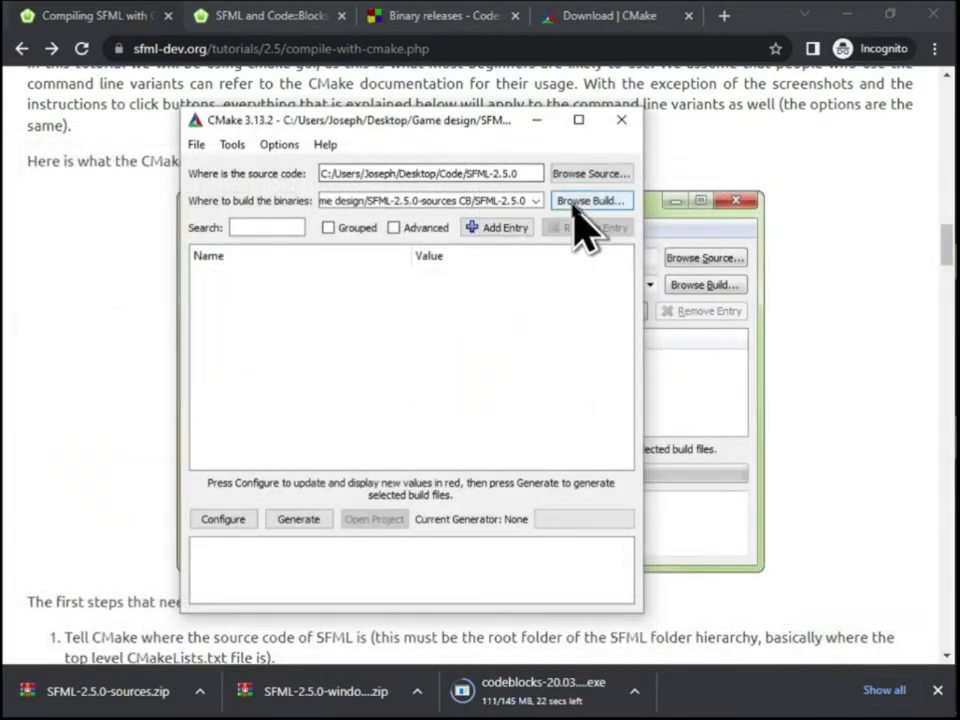
Create a folder named SFMLBUILD inside Desktop/Code and choose it as CMake's location for building the binaries
left_click(588, 201)
left_click(277, 183)
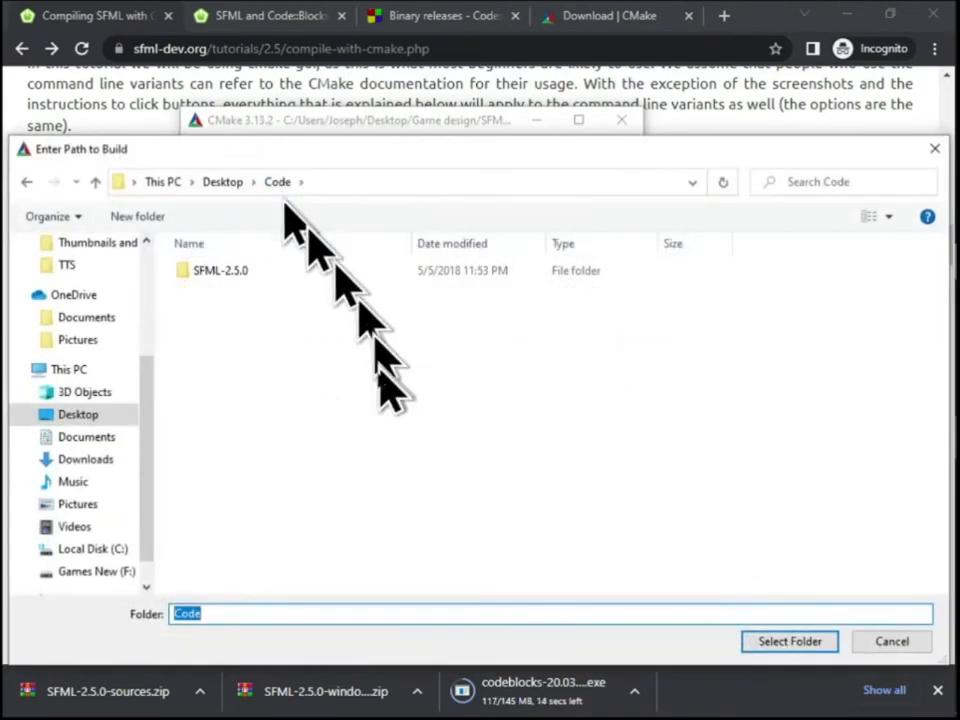
right_click(365, 409)
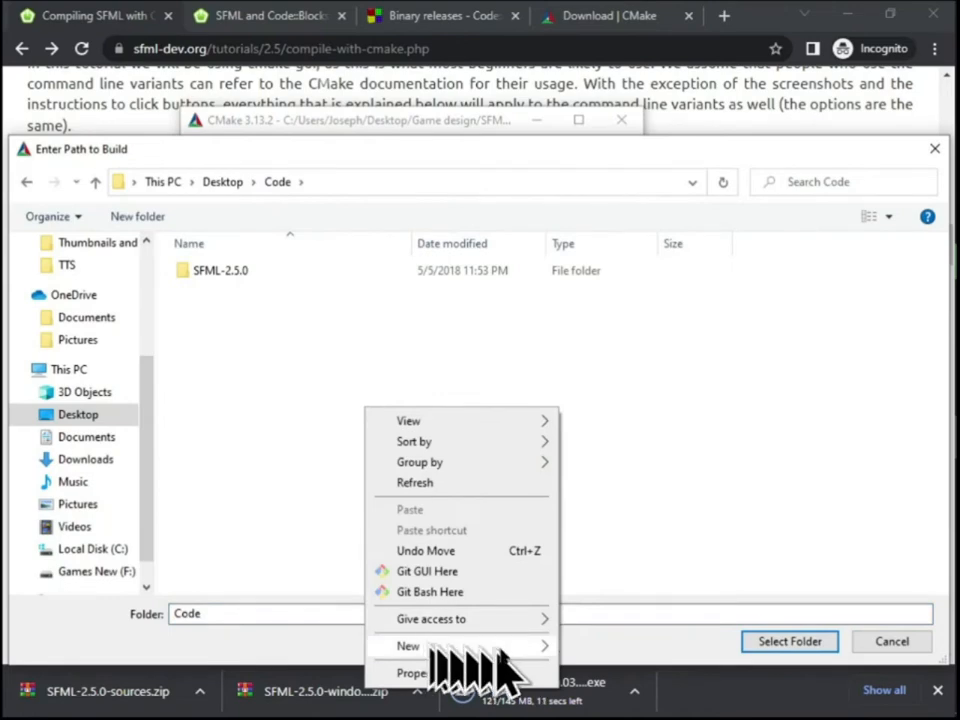
mouse_move(500, 646)
left_click(604, 288)
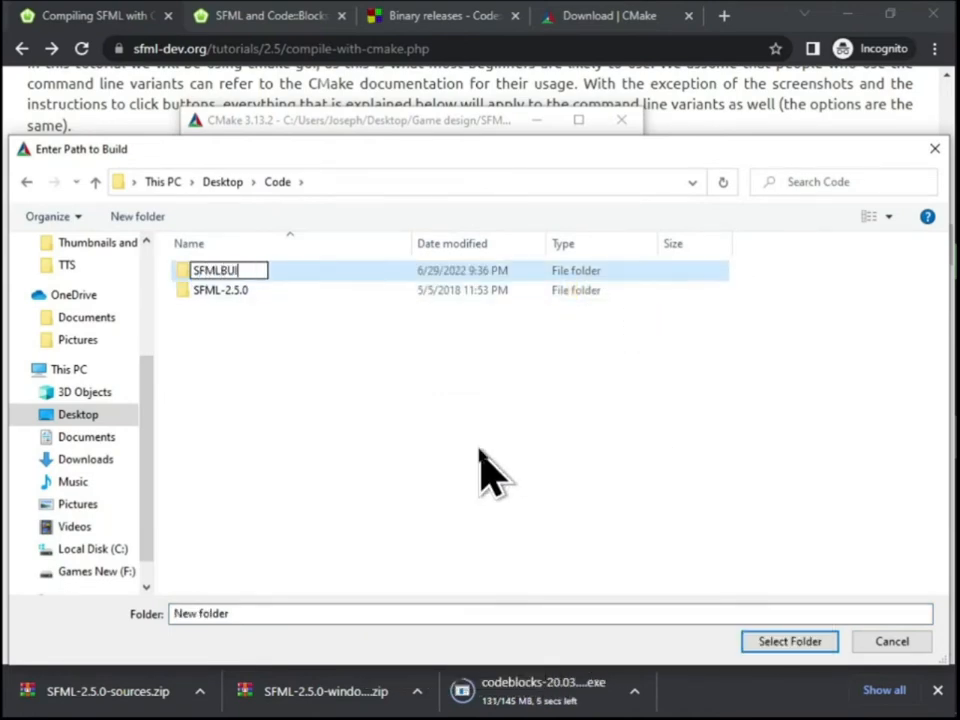
type("SFMLBUILD")
key("Return")
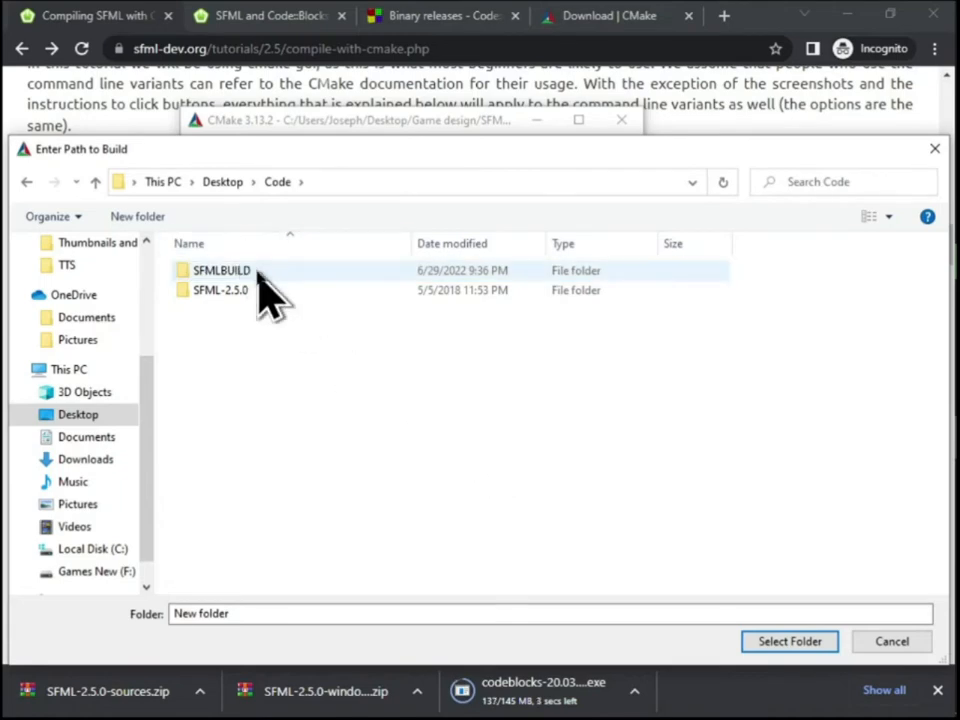
double_click(257, 275)
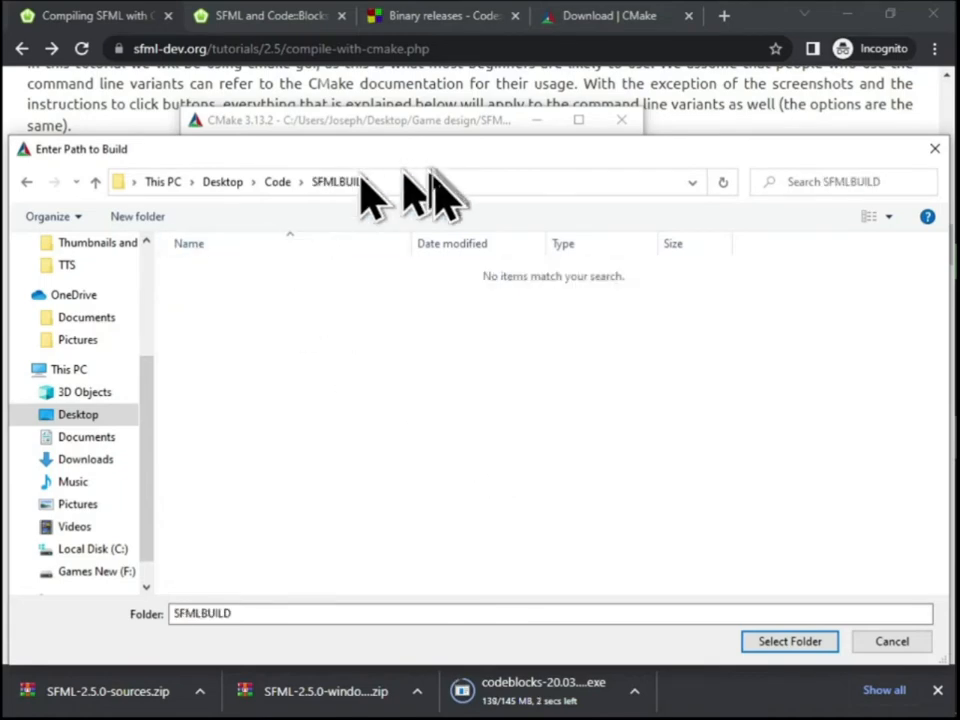
left_click(788, 641)
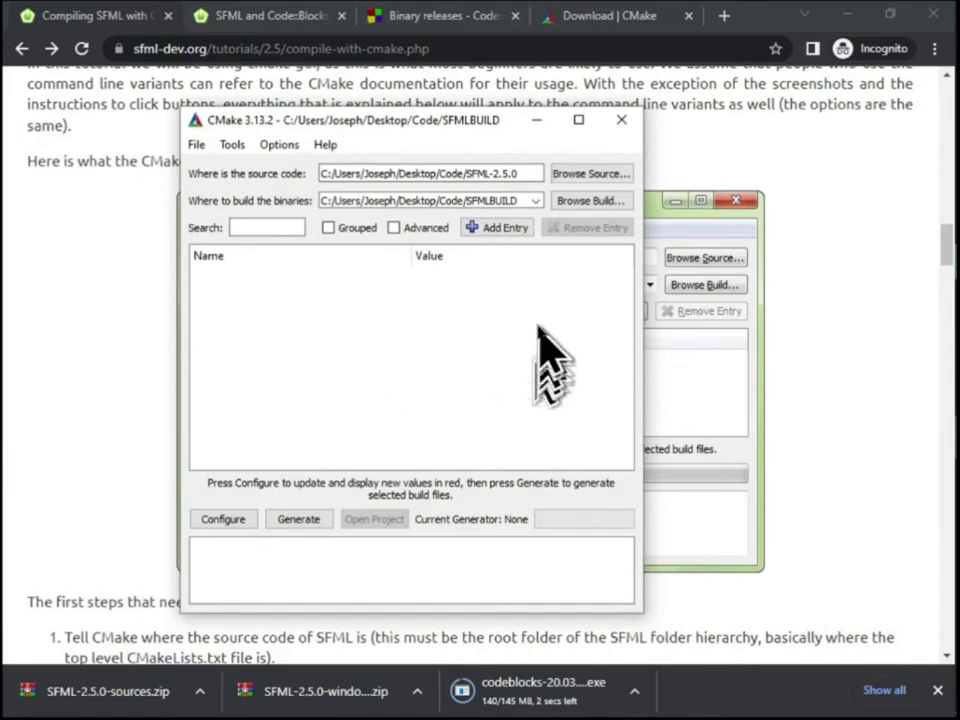
Maximize the CMake window, minimize it and switch back to Chrome with the SFML tutorial
left_click_drag(405, 119, 471, 107)
left_click(643, 105)
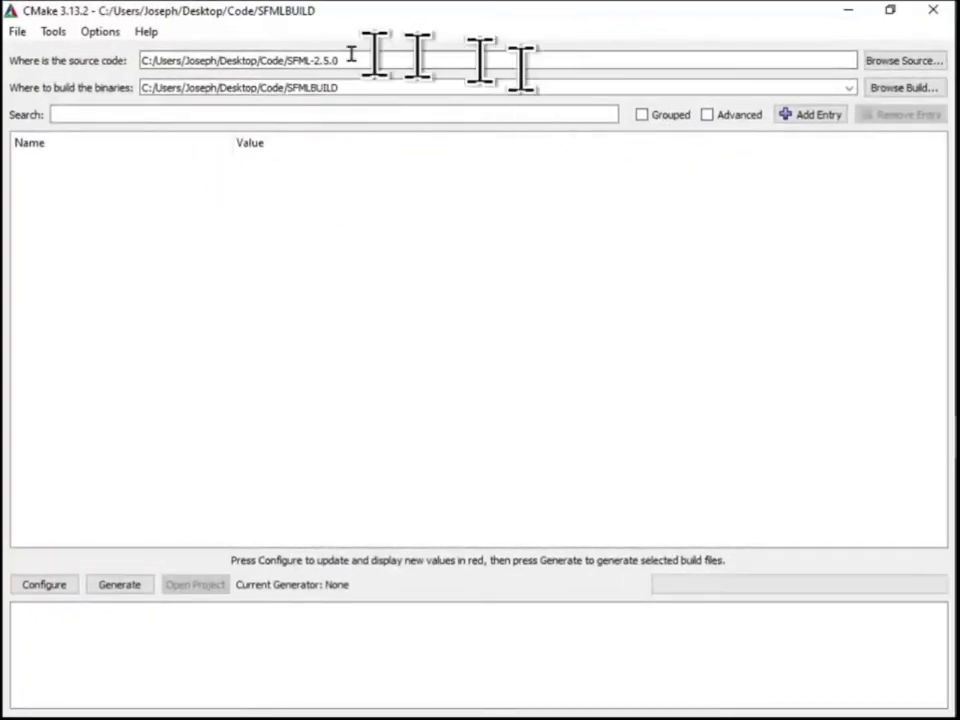
left_click(843, 16)
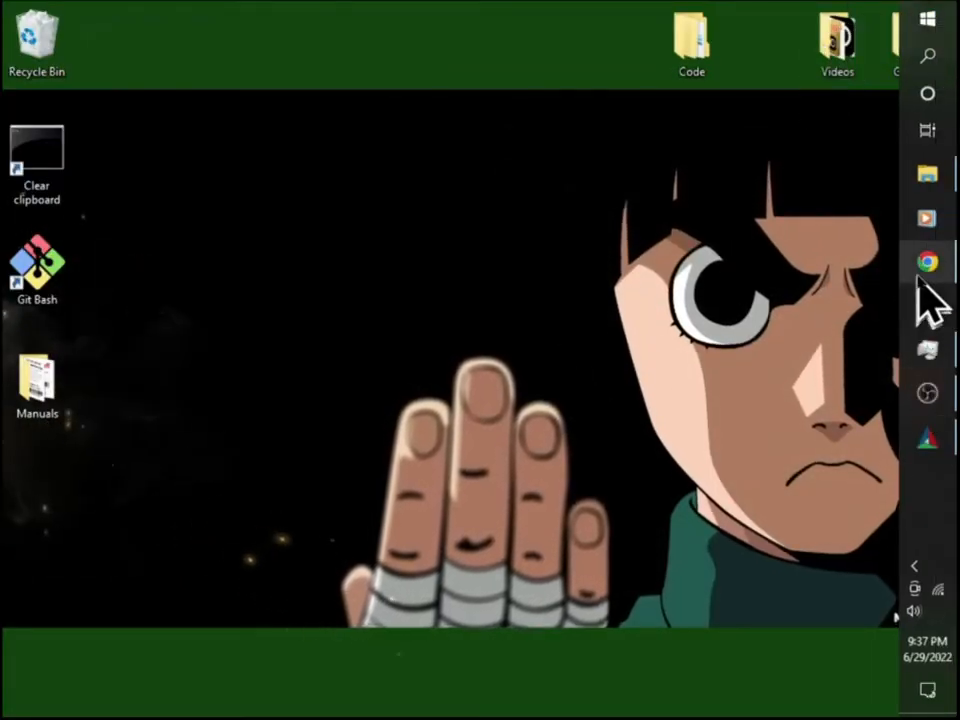
mouse_move(918, 277)
mouse_move(921, 180)
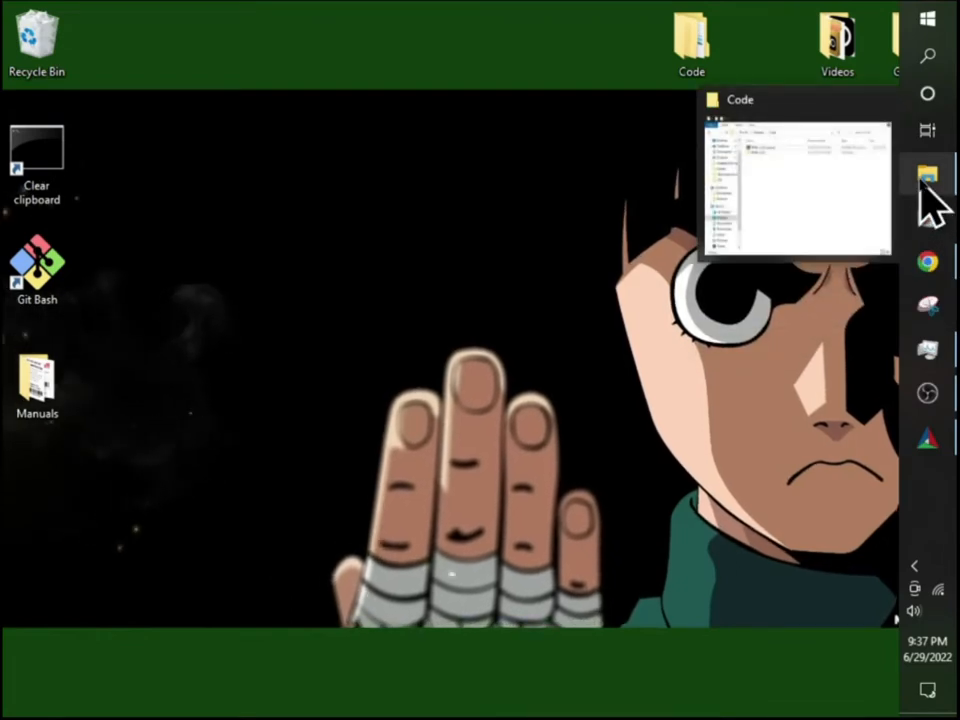
left_click(928, 270)
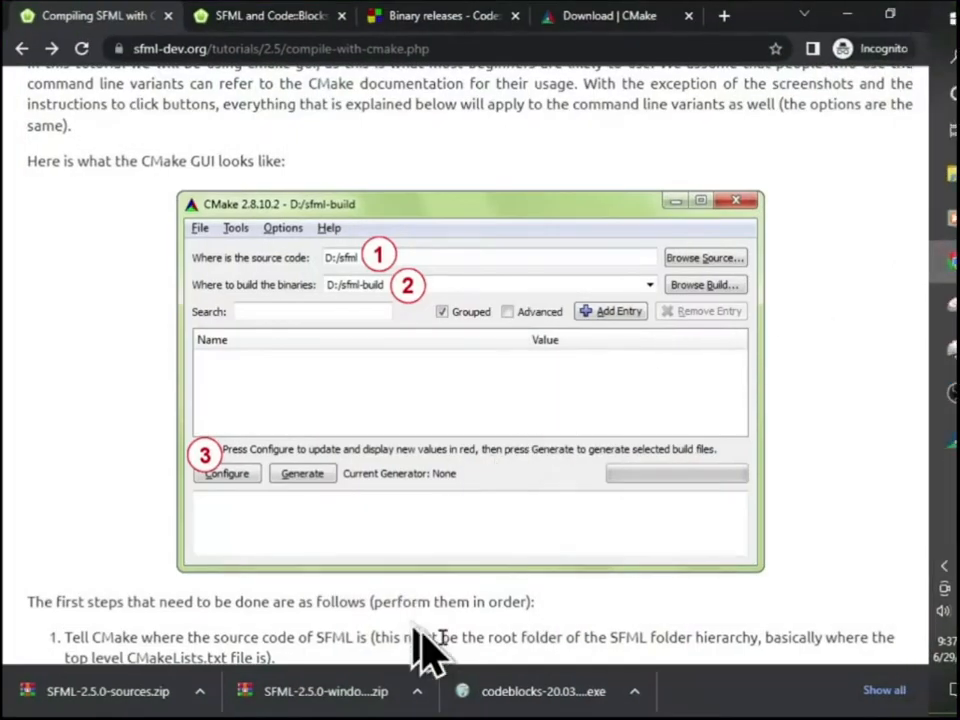
Show the downloaded codeblocks-20.03mingw-setup file in its folder and move it into the Code folder on the Desktop
left_click(634, 691)
left_click(668, 627)
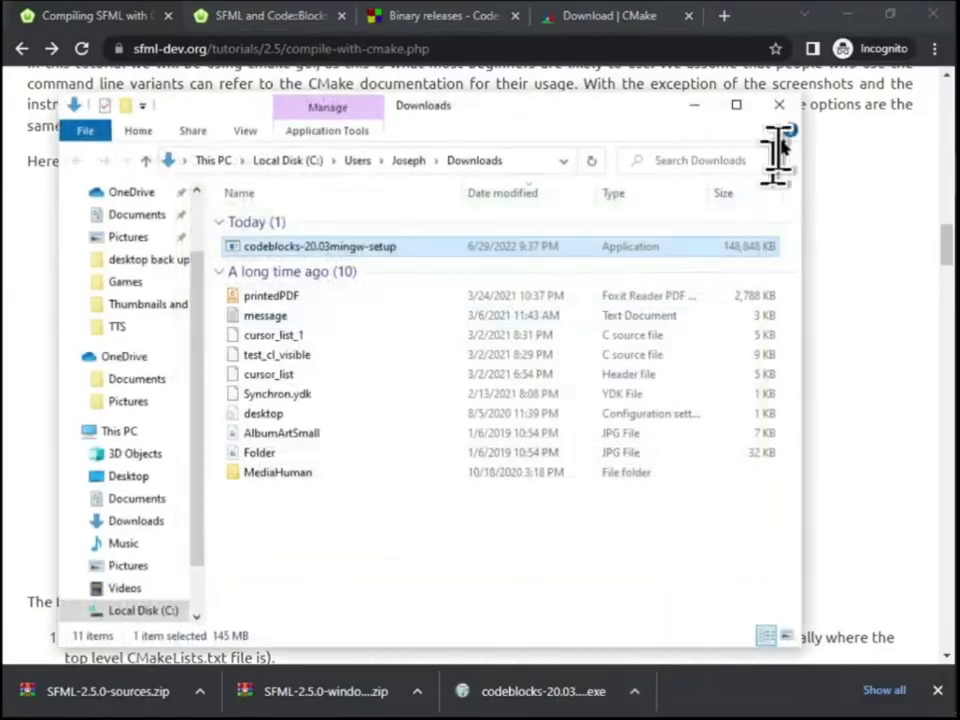
left_click(852, 18)
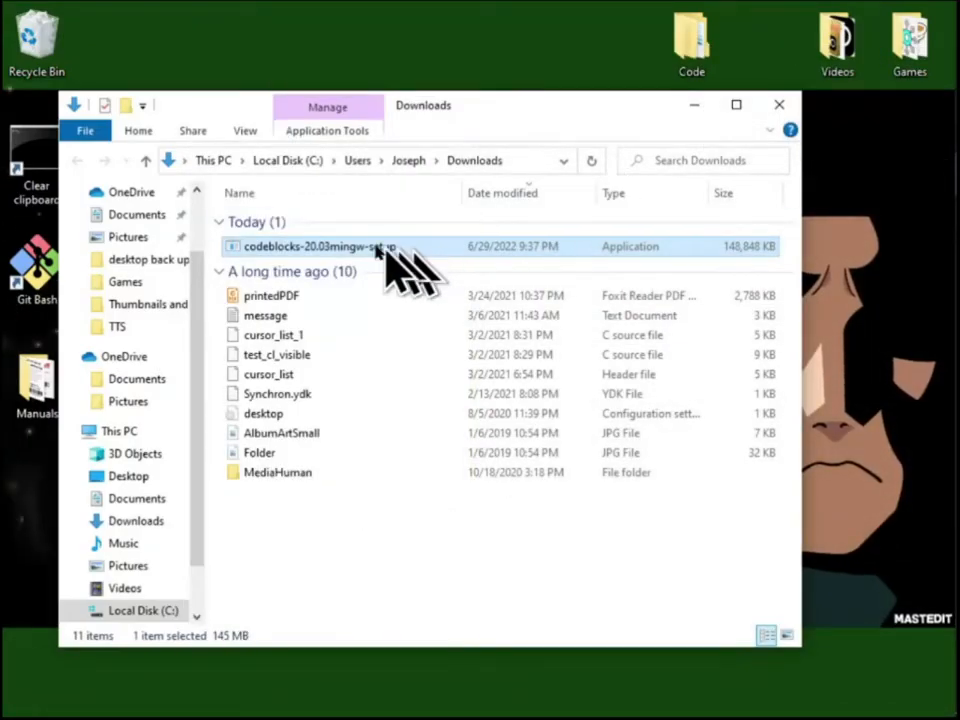
double_click(695, 45)
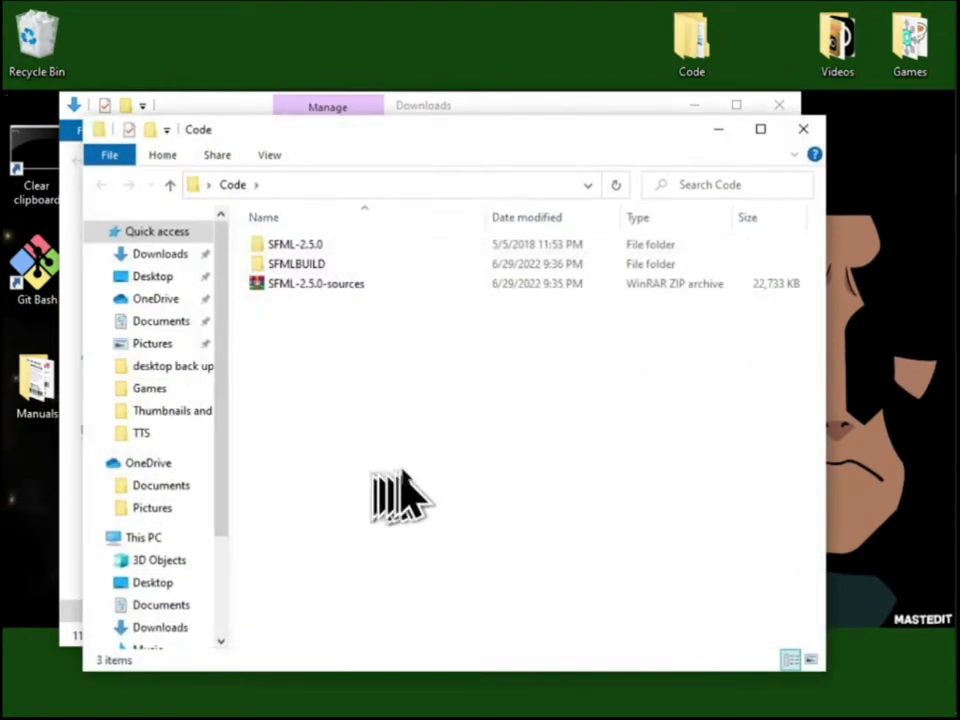
key("ctrl+v")
Launch the codeblocks-20.03mingw-setup installer from the Code folder and close the Downloads window
double_click(378, 304)
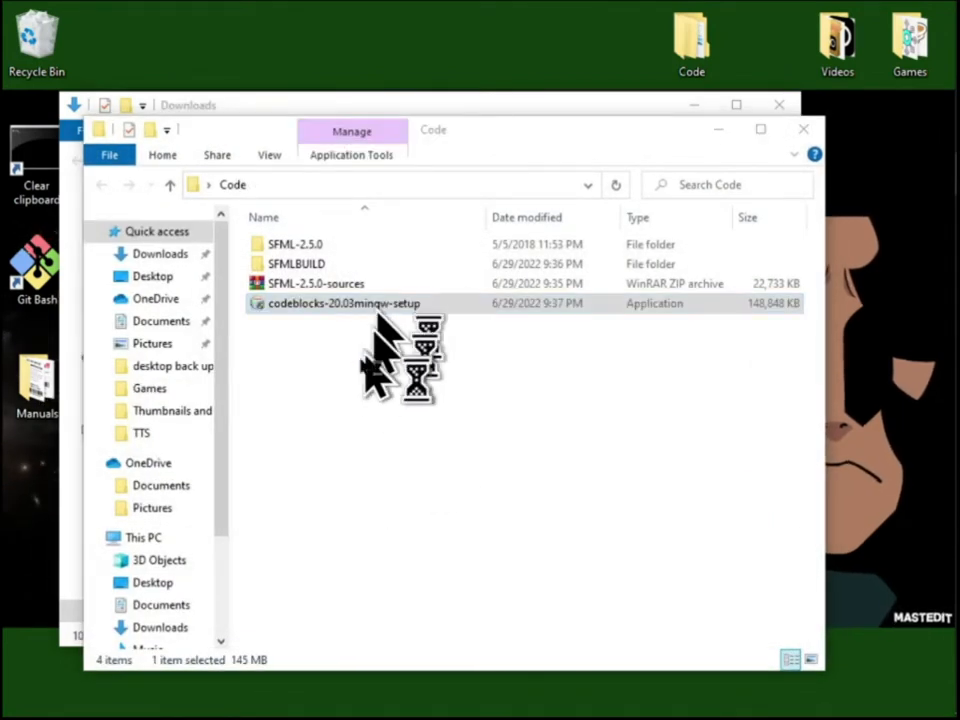
left_click(703, 103)
left_click(789, 104)
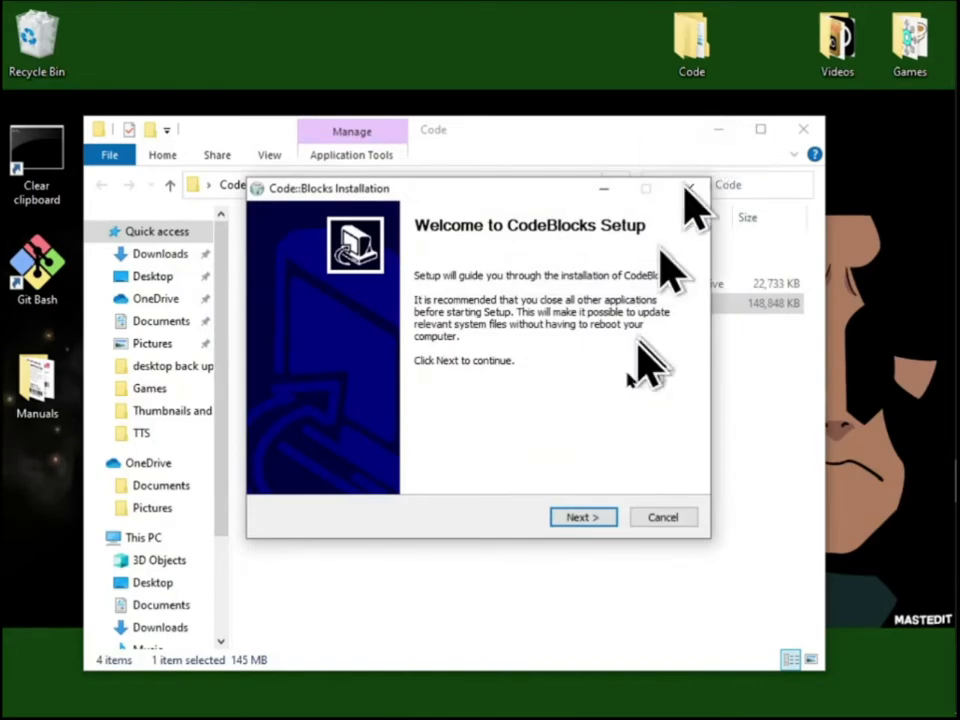
Install Code::Blocks with the Full component set, including the MinGW Compiler Suite, into C:\Program Files\CodeBlocks
left_click(584, 517)
left_click(584, 519)
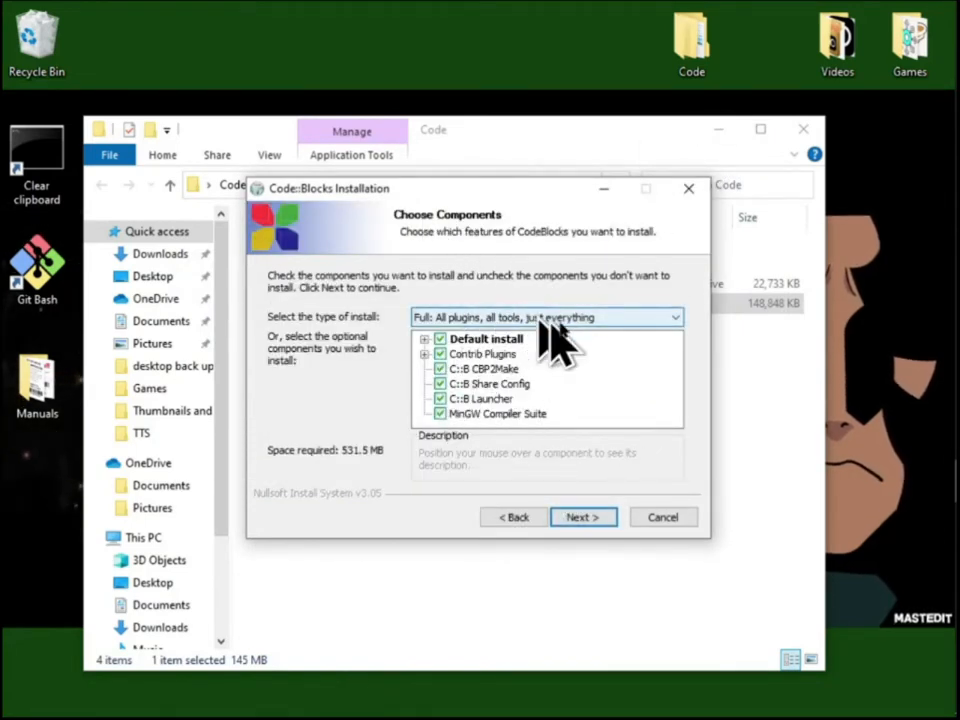
left_click(584, 517)
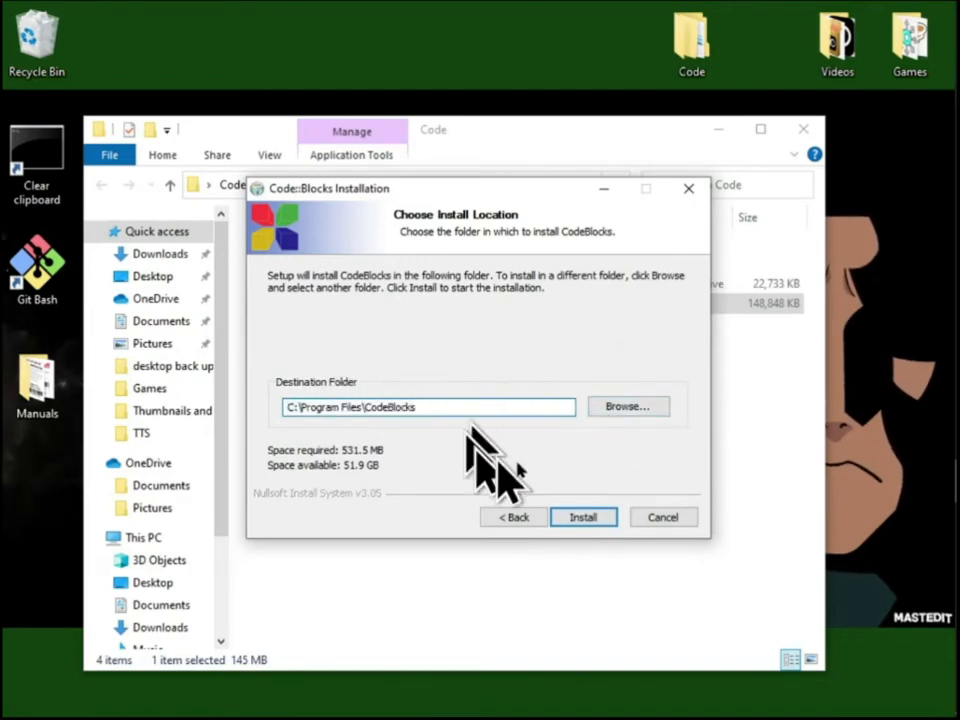
left_click(580, 516)
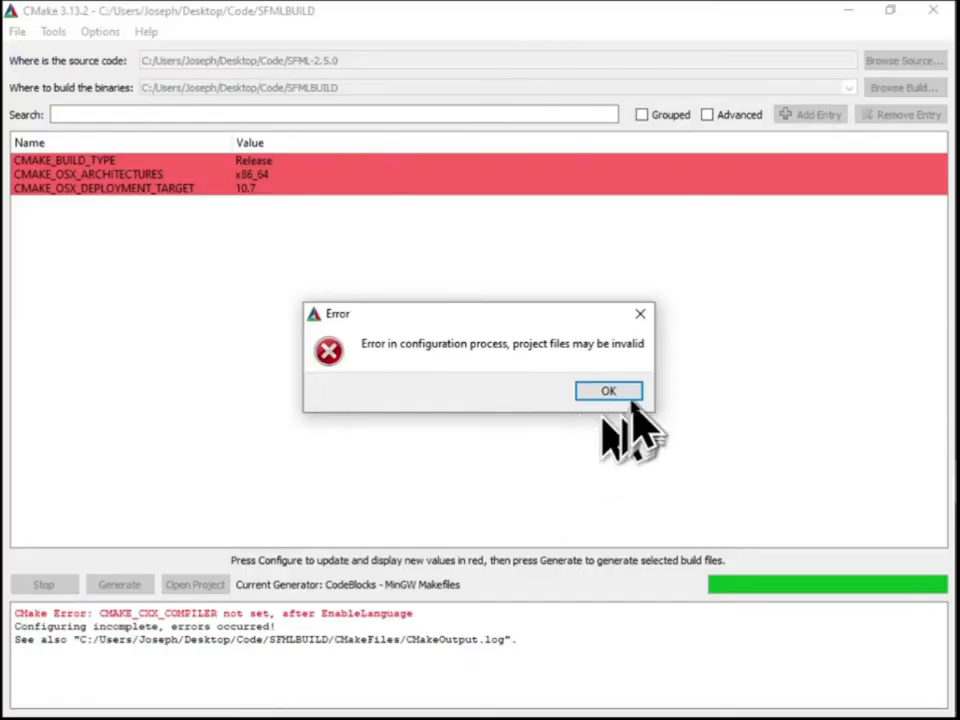
left_click(610, 391)
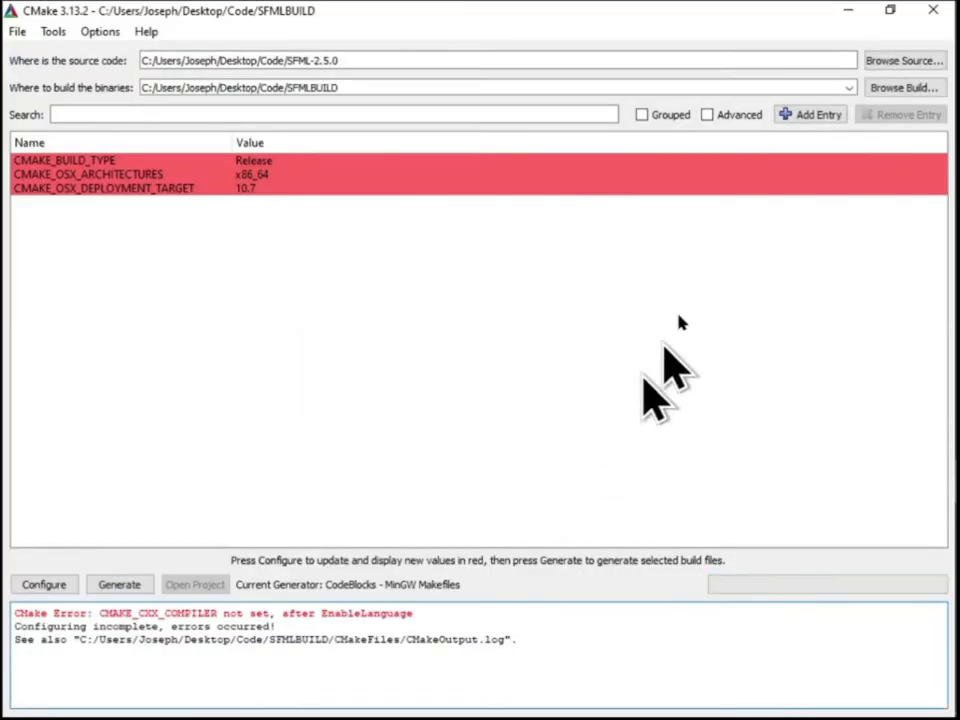
Close CMake and switch back to the "Compiling SFML with CMake" tutorial in Chrome
left_click(930, 11)
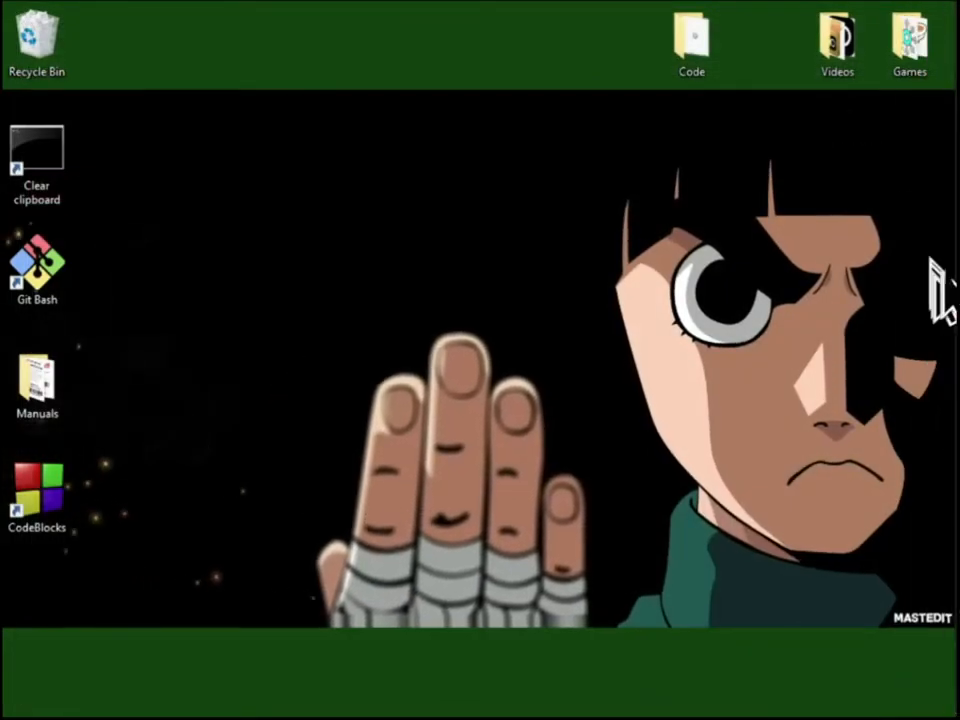
left_click(928, 262)
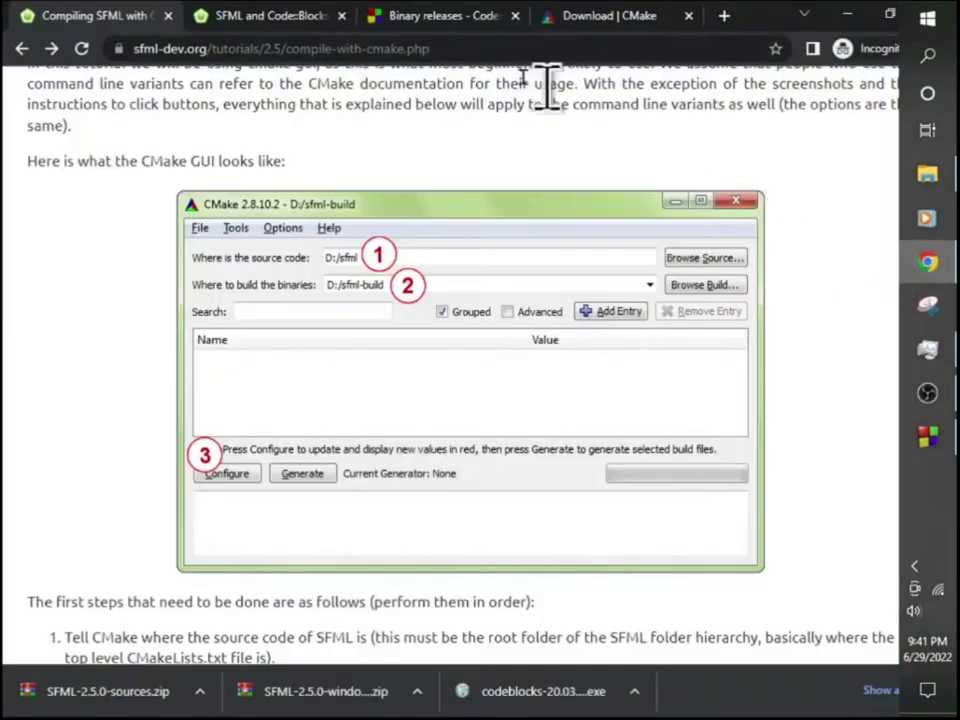
Download the cmake-3.24.0-rc2-windows-x86_64.msi installer from the CMake download page and install CMake with it
left_click(615, 18)
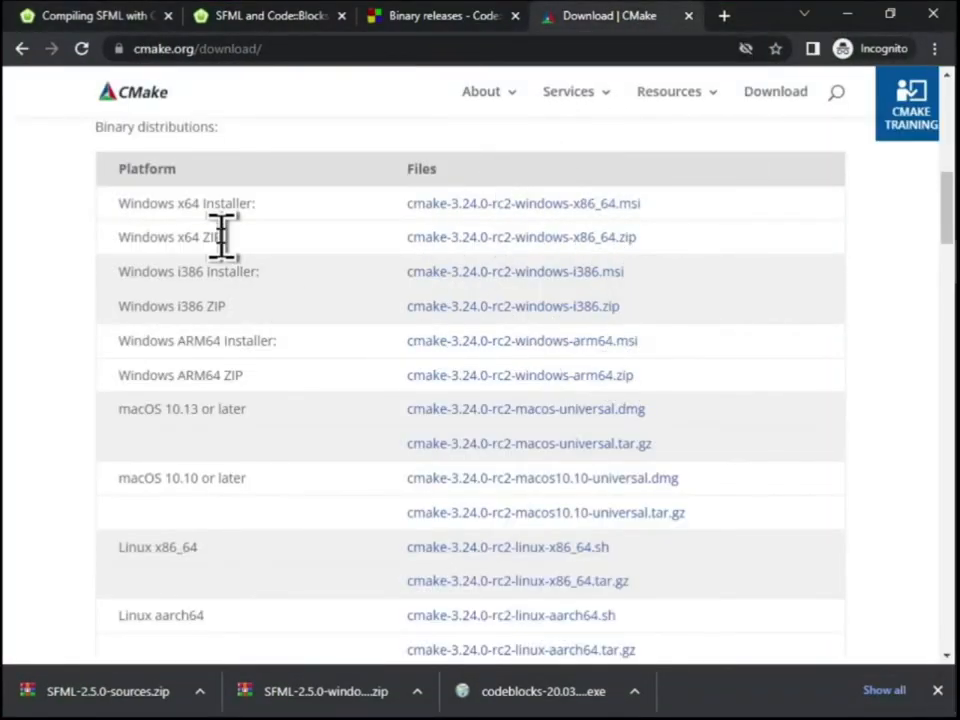
left_click(462, 210)
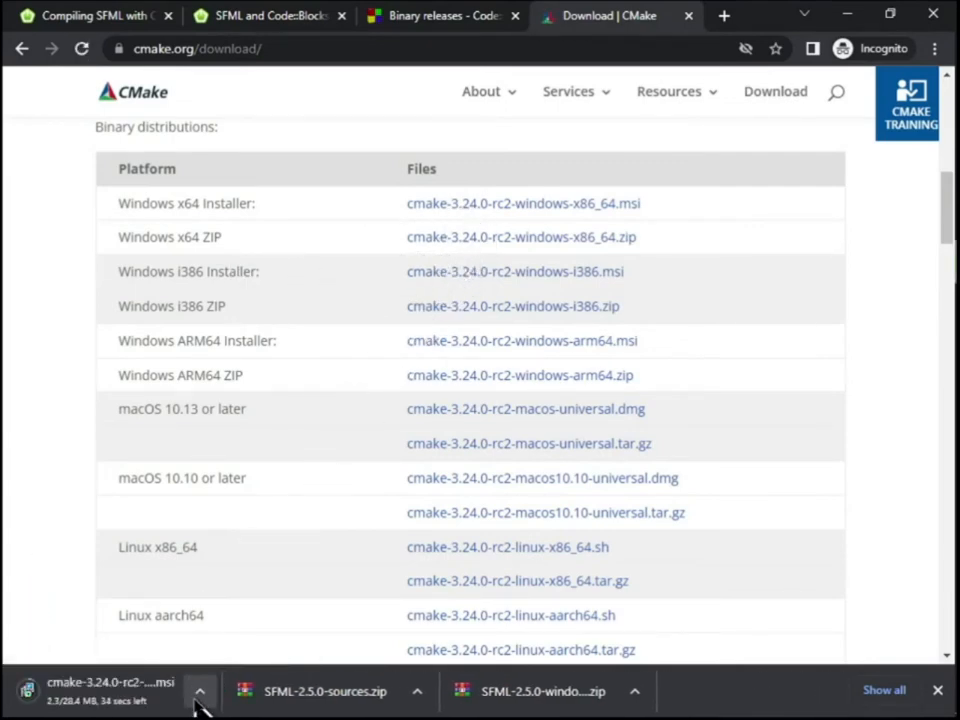
left_click(199, 691)
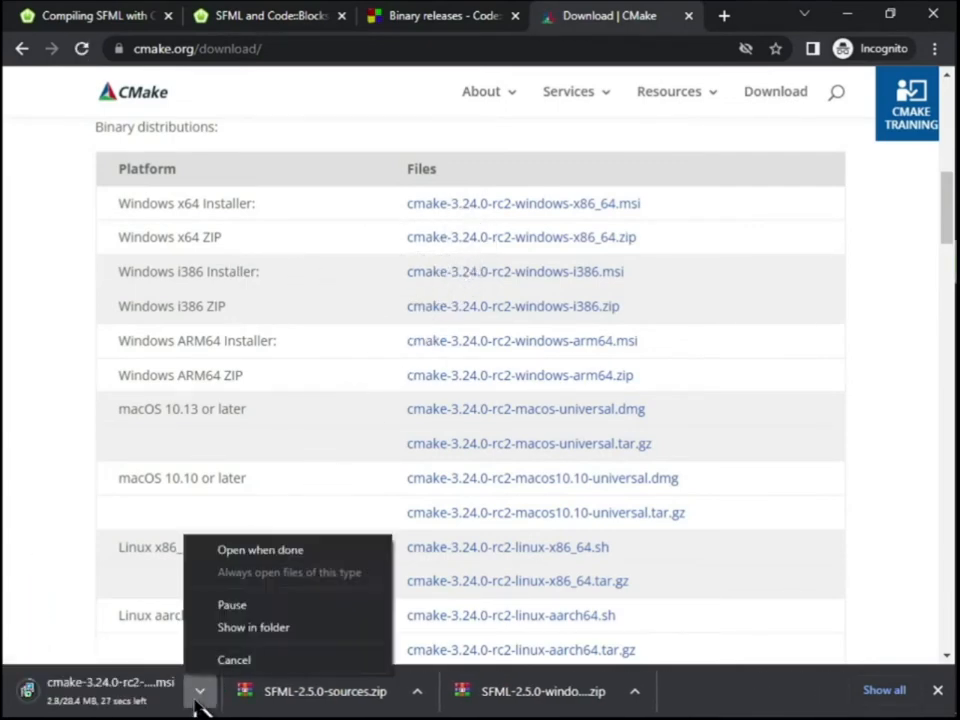
left_click(850, 16)
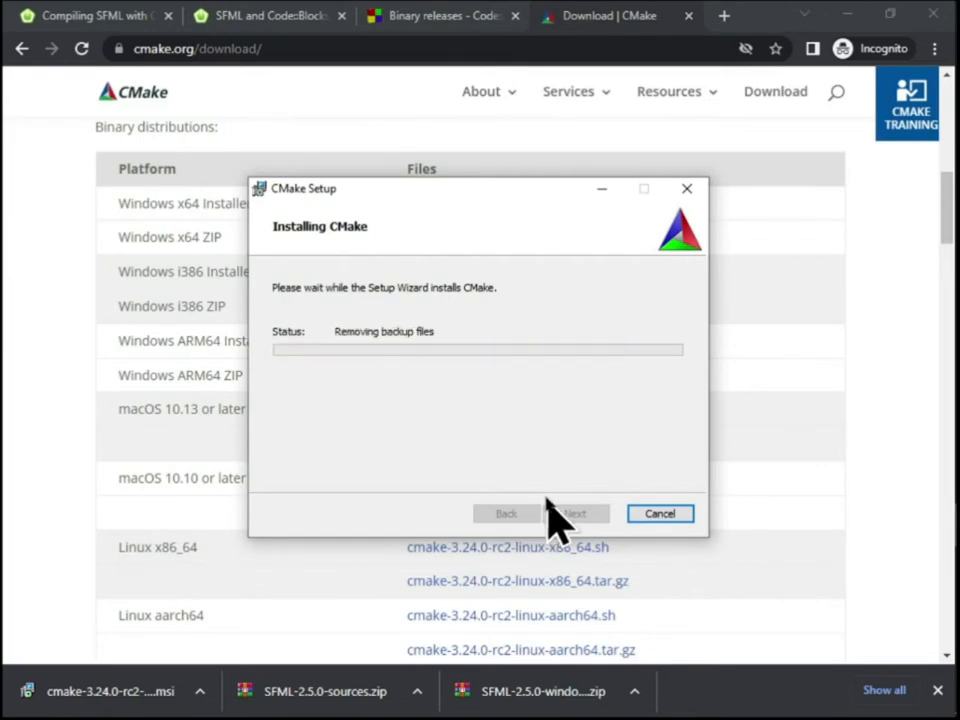
left_click(575, 514)
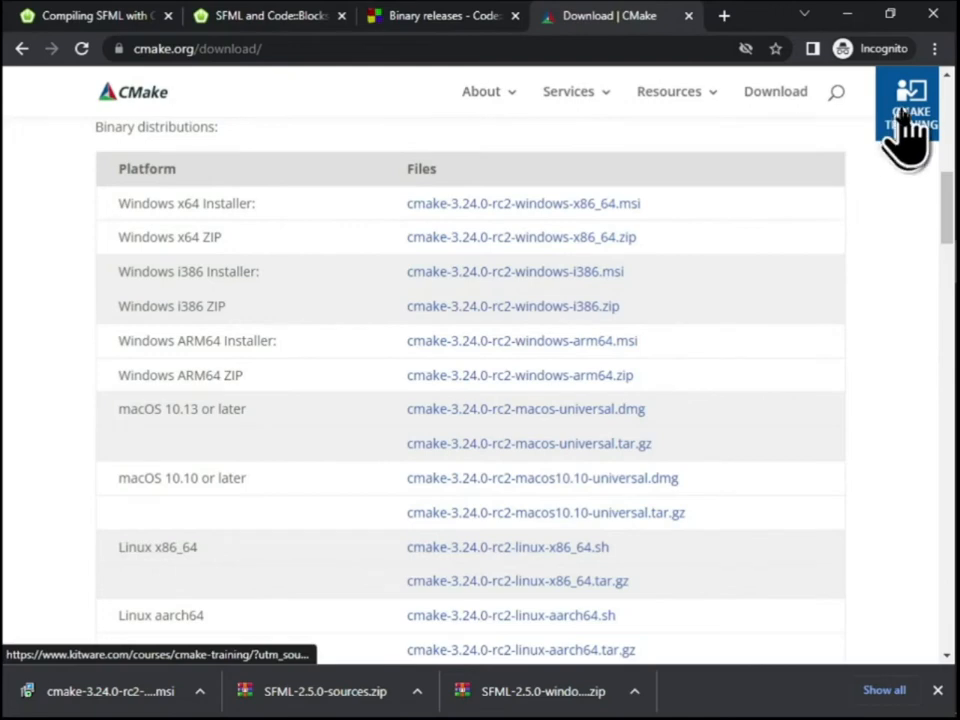
Minimize the browser, close Programs and Features, and launch CMake (cmake-gui) through a Windows search
left_click(848, 15)
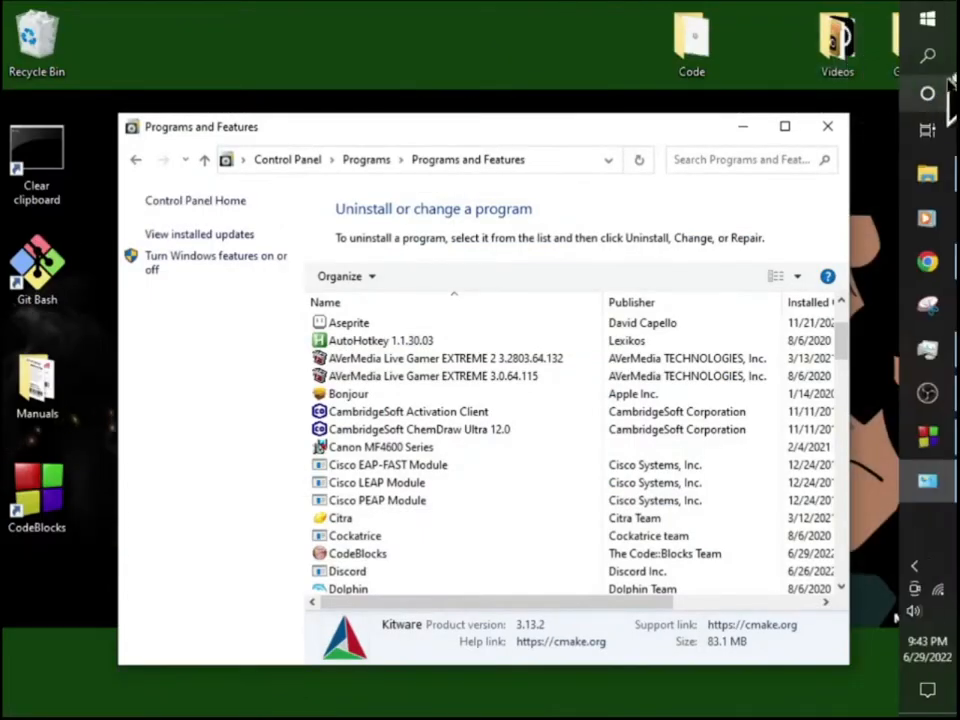
left_click(827, 126)
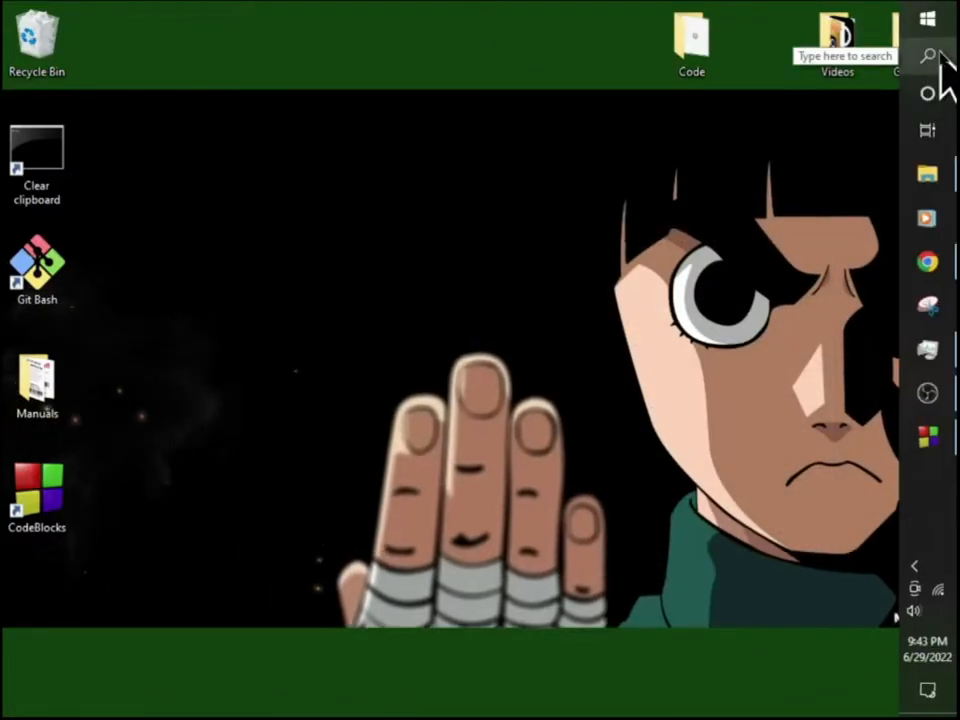
left_click(928, 56)
type("cmake'")
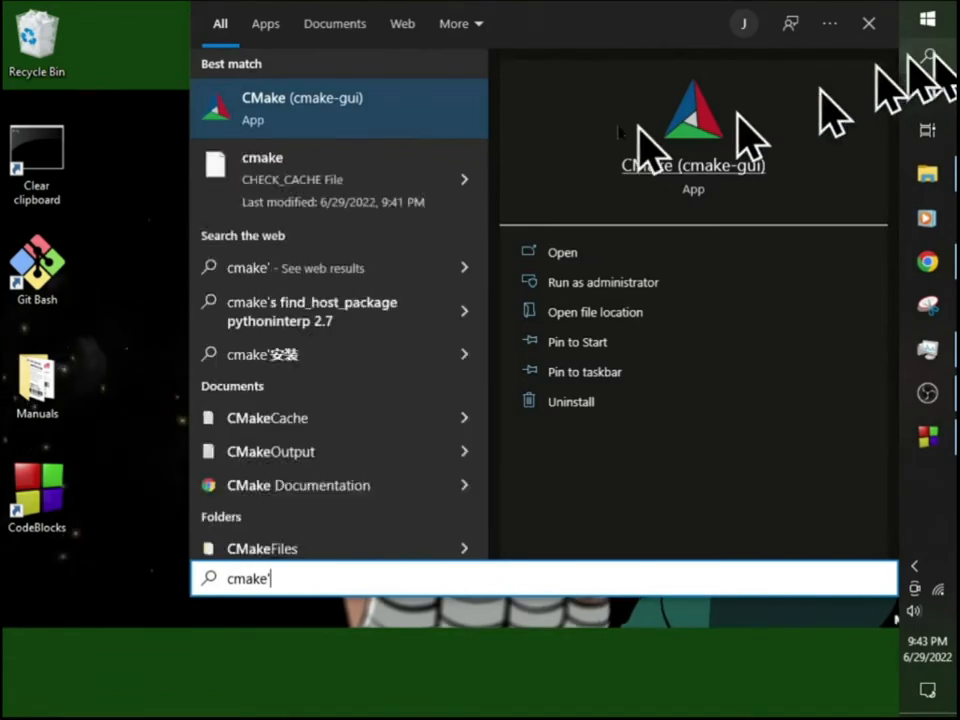
left_click(290, 108)
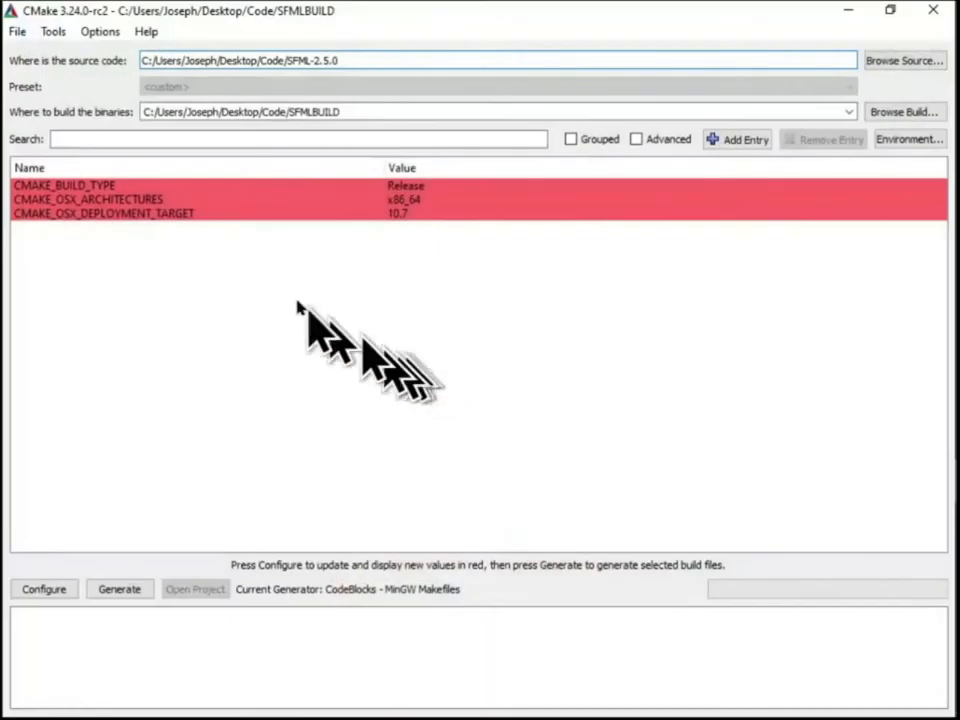
Delete the CMake cache for the SFMLBUILD folder and confirm the deletion
left_click(17, 31)
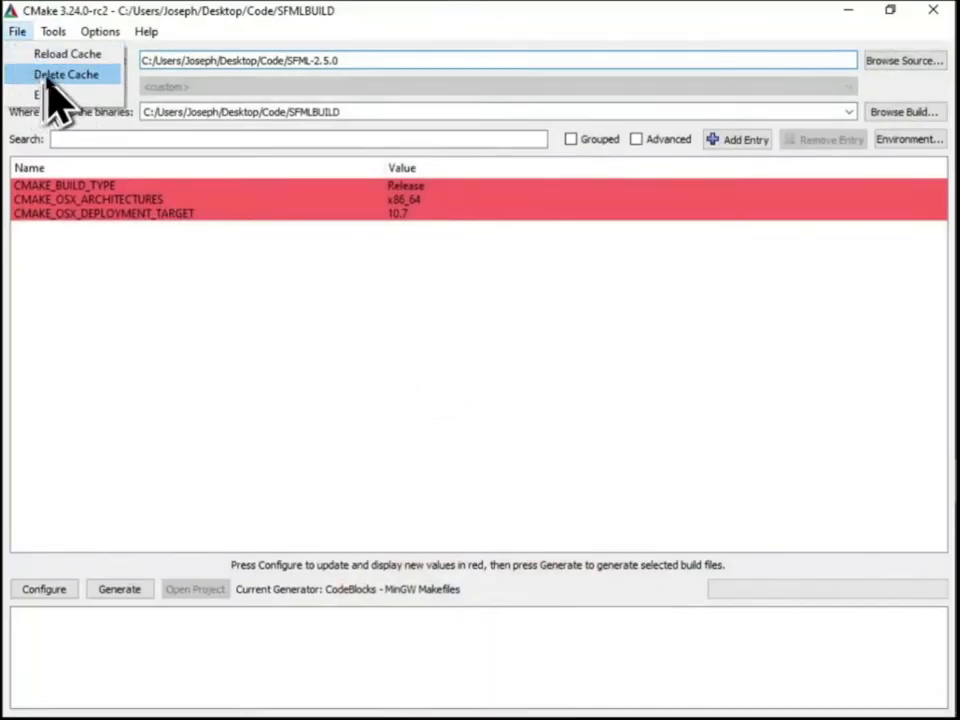
left_click(50, 78)
left_click(497, 389)
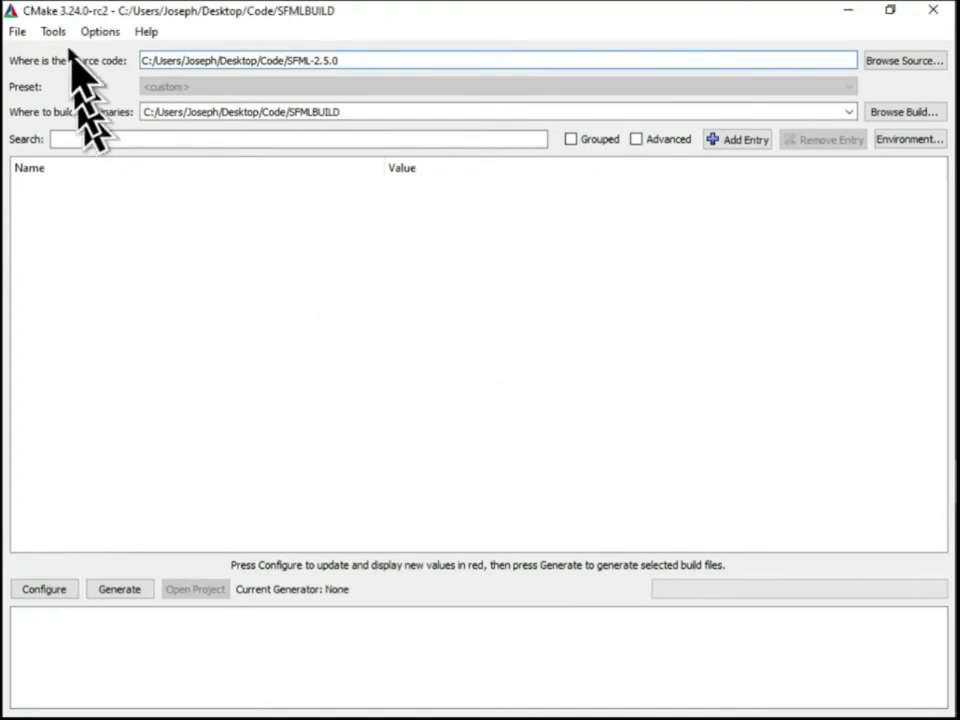
Configure the SFML project with the CodeBlocks - MinGW Makefiles generator and default native compilers, read the output log, and minimize CMake
left_click(52, 594)
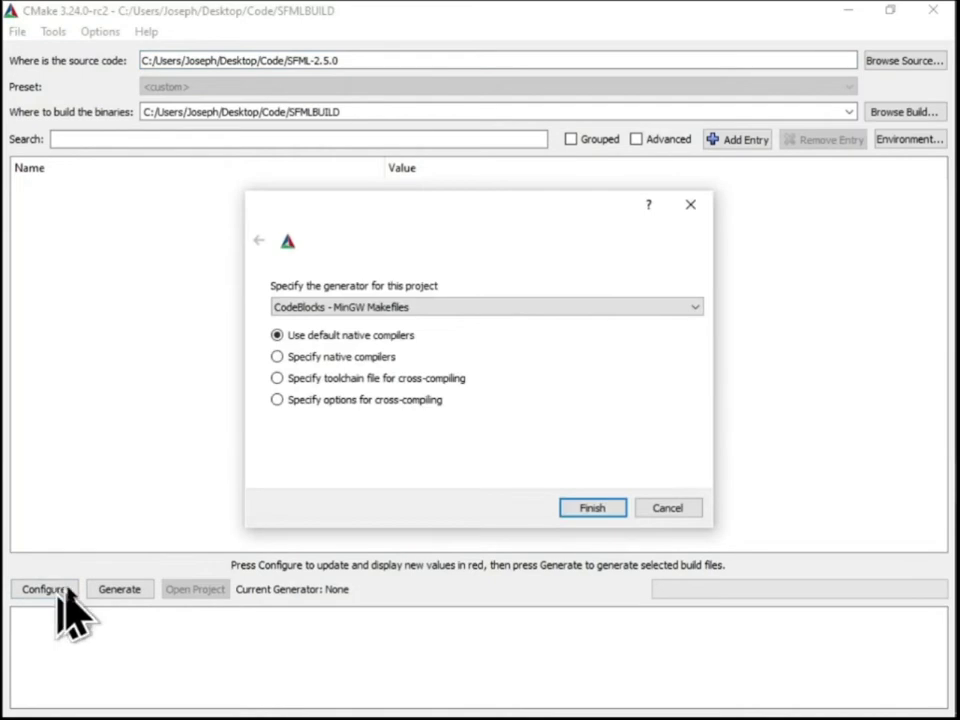
left_click(588, 506)
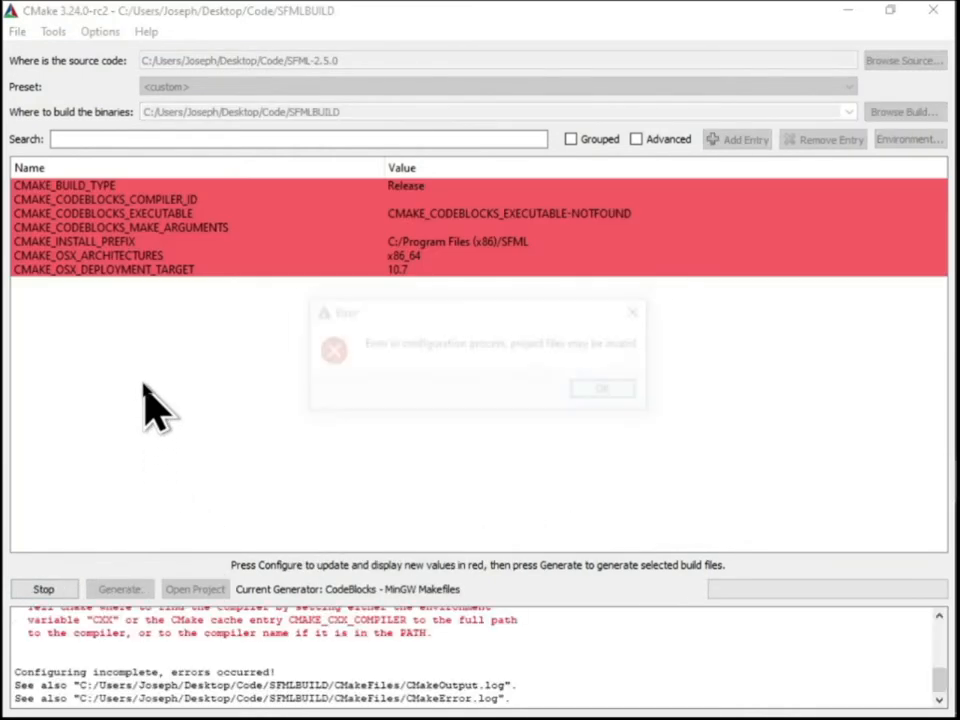
left_click(608, 392)
scroll(215, 645, "up", 3)
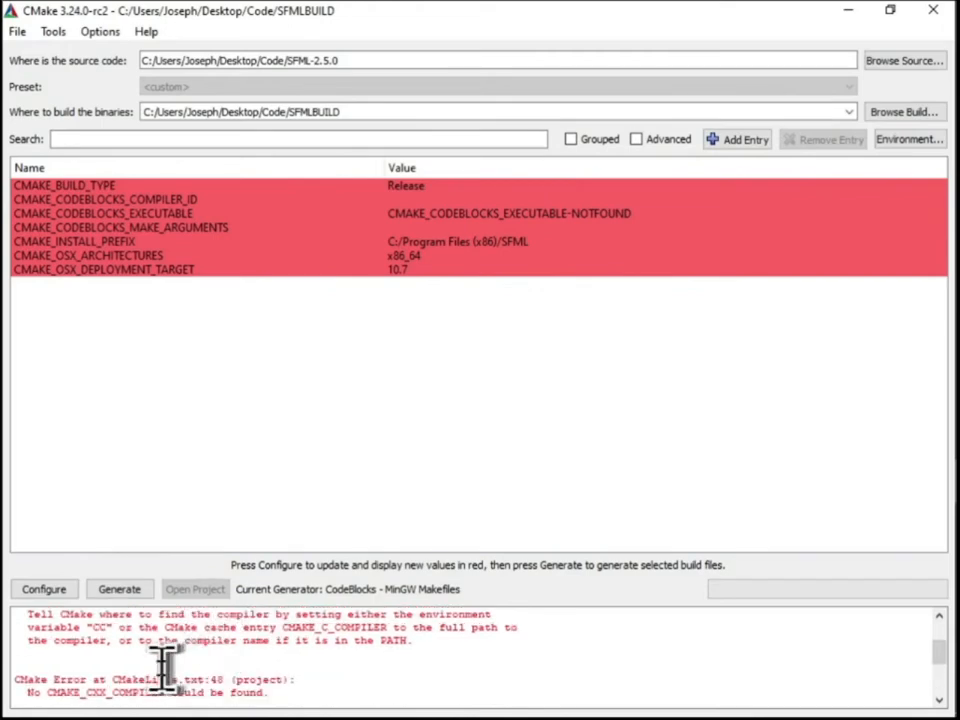
scroll(163, 665, "up", 2)
scroll(60, 645, "down", 1)
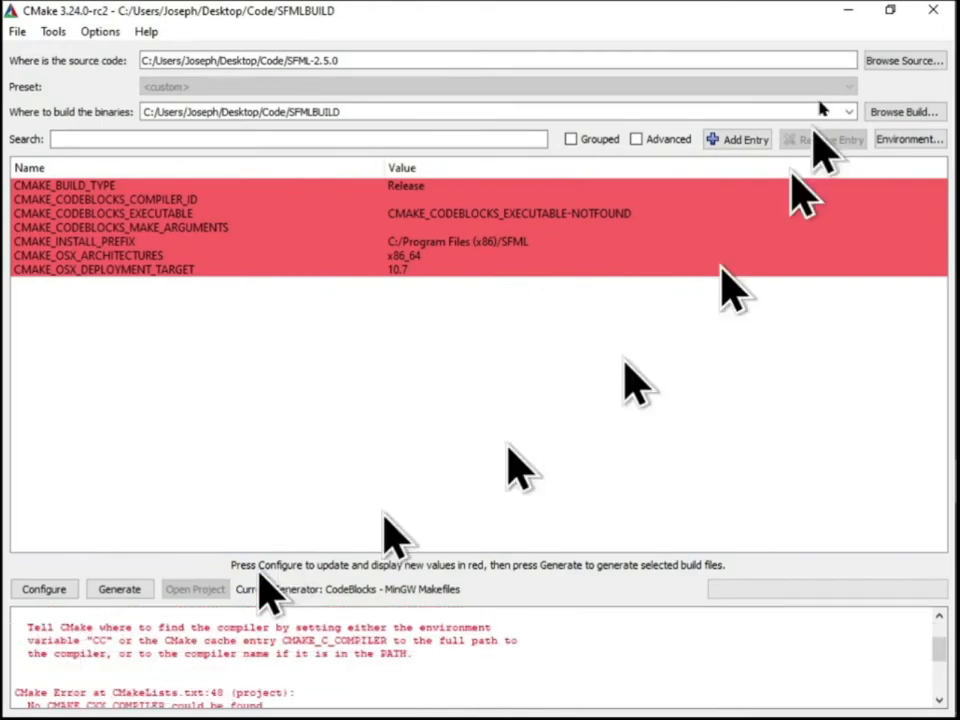
left_click(845, 14)
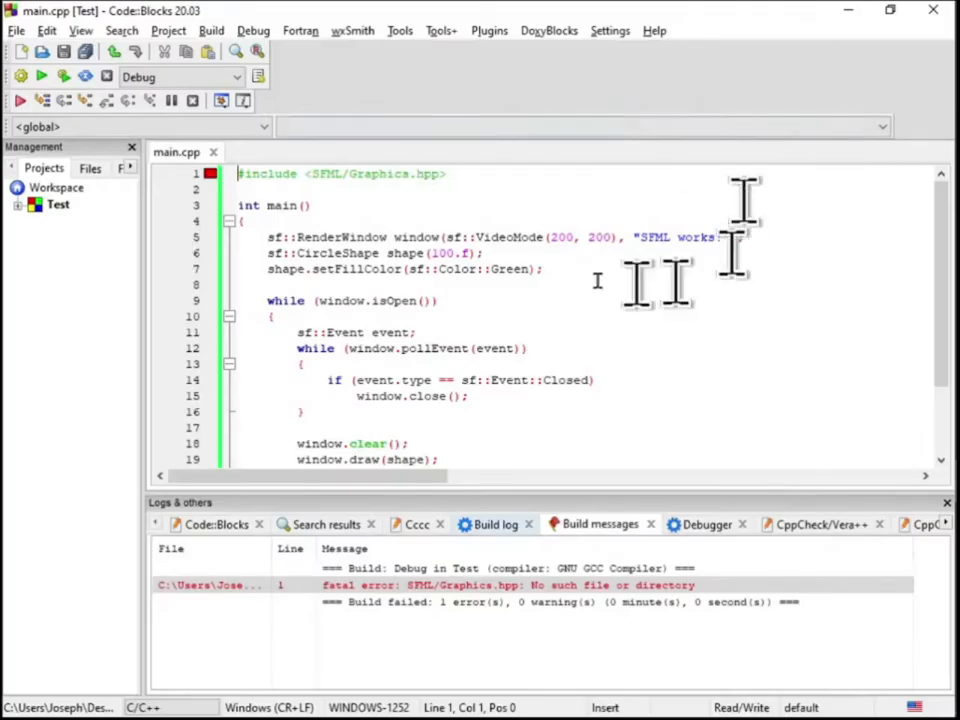
key("Return")
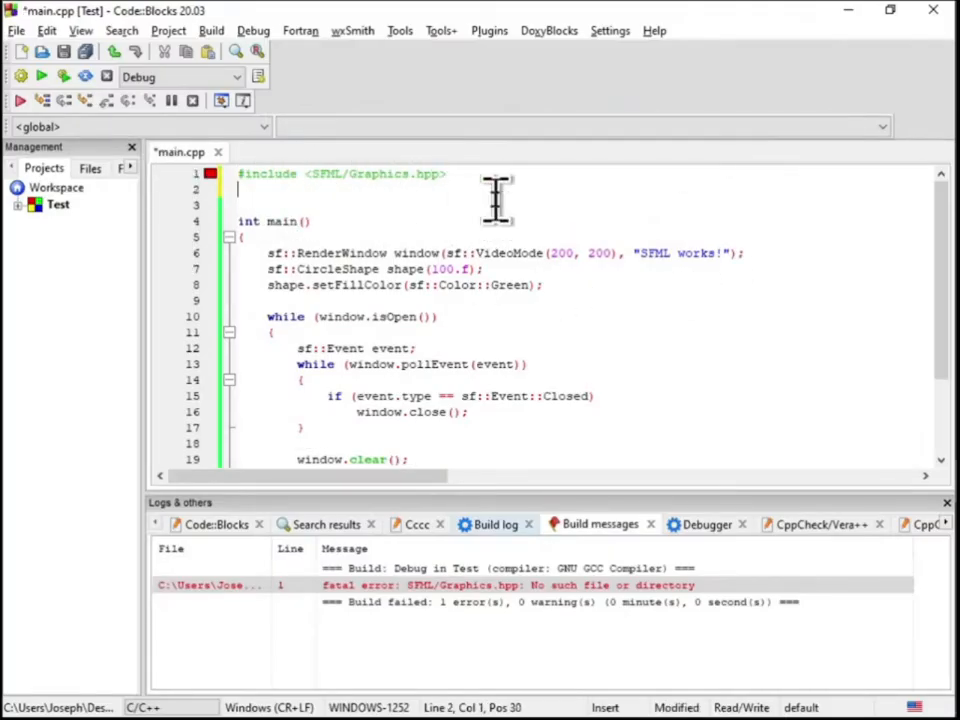
type("#include \"SFML")
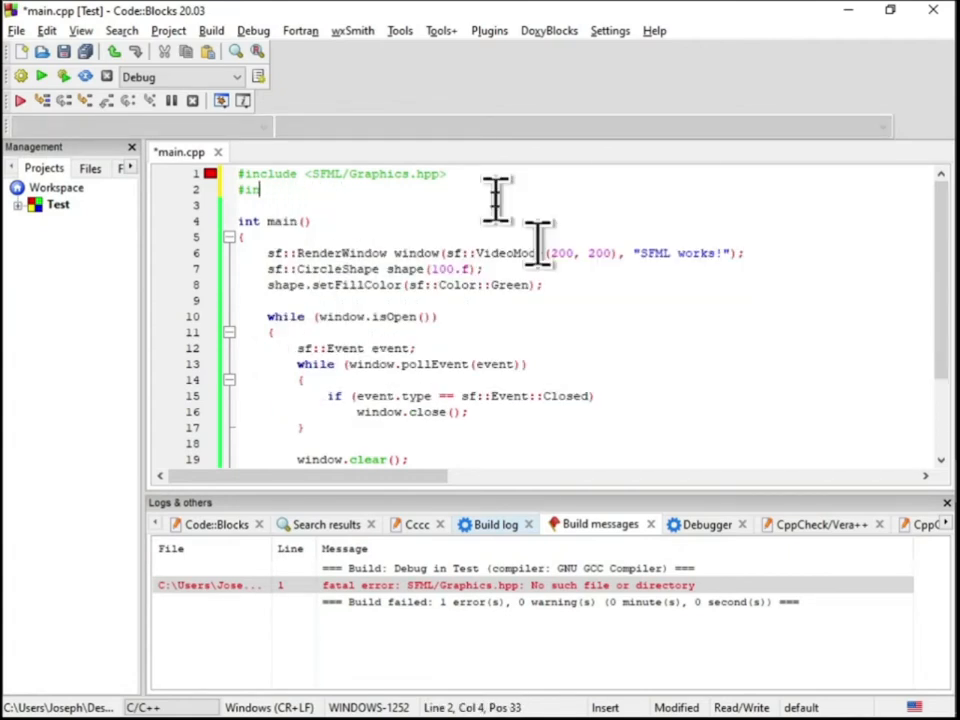
key("BackSpace")
key("BackSpace")
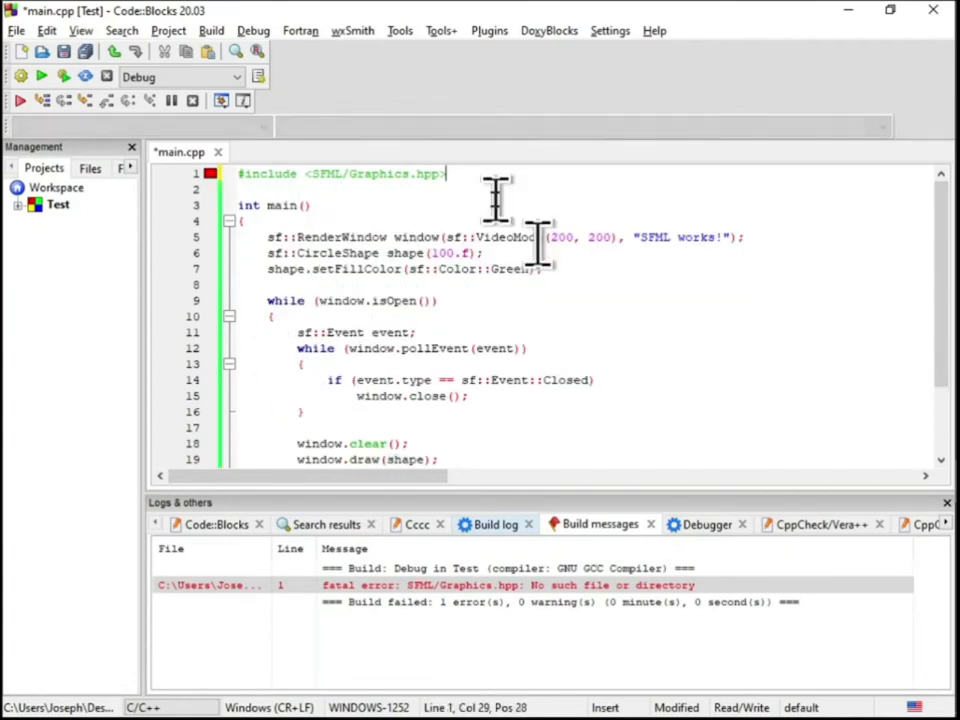
Build the Test project in Code::Blocks
left_click(22, 77)
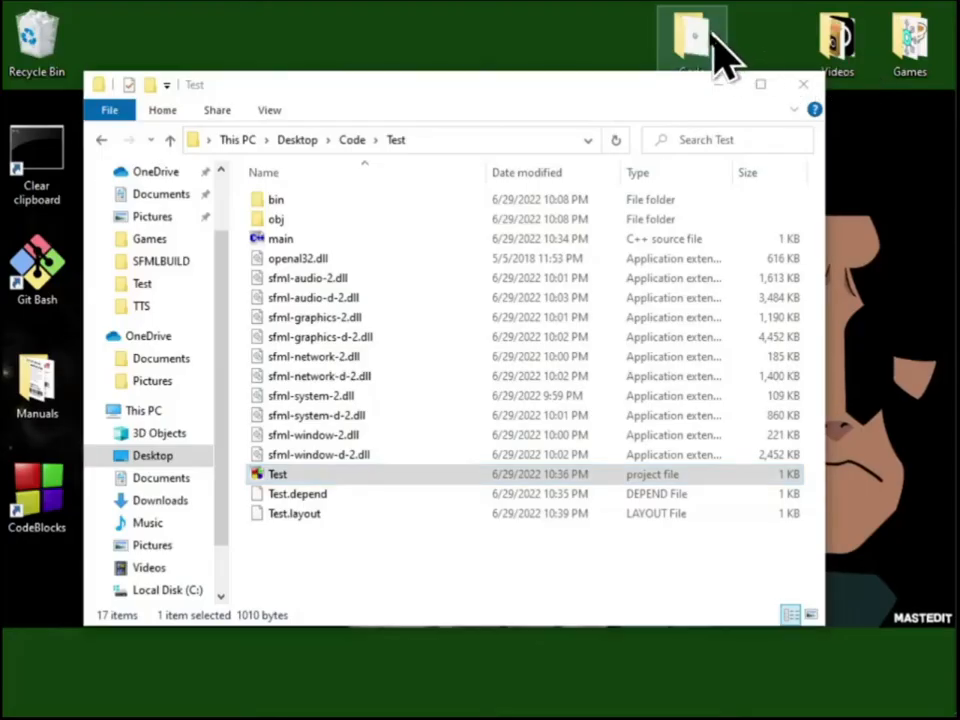
Open the Code folder on the Desktop and move codeblocks-20.03mingw-setup to the Recycle Bin
double_click(693, 42)
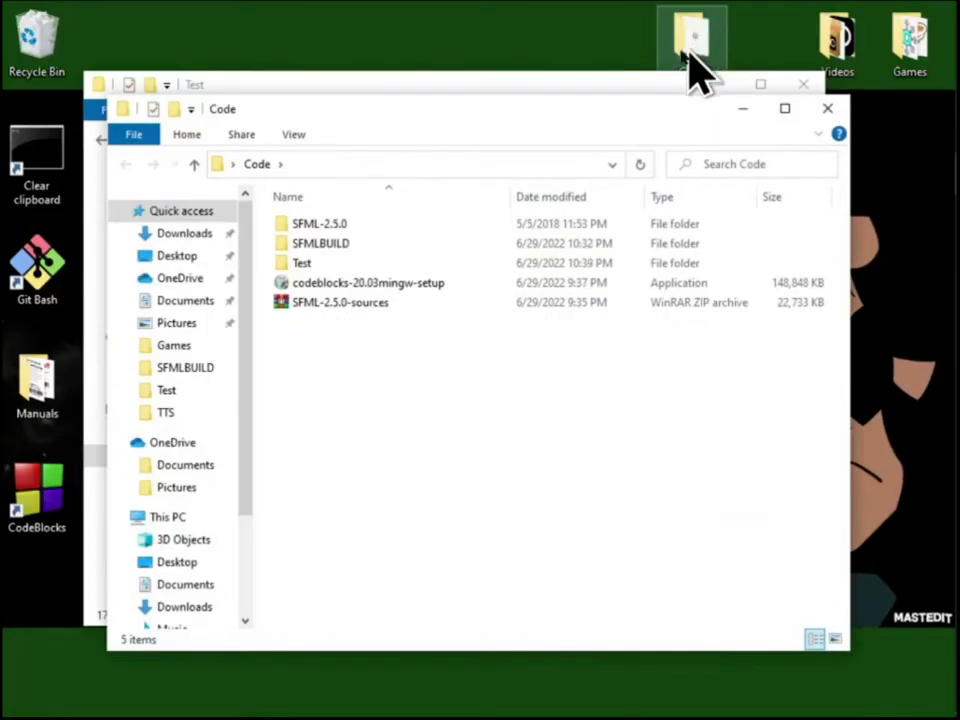
left_click(389, 288)
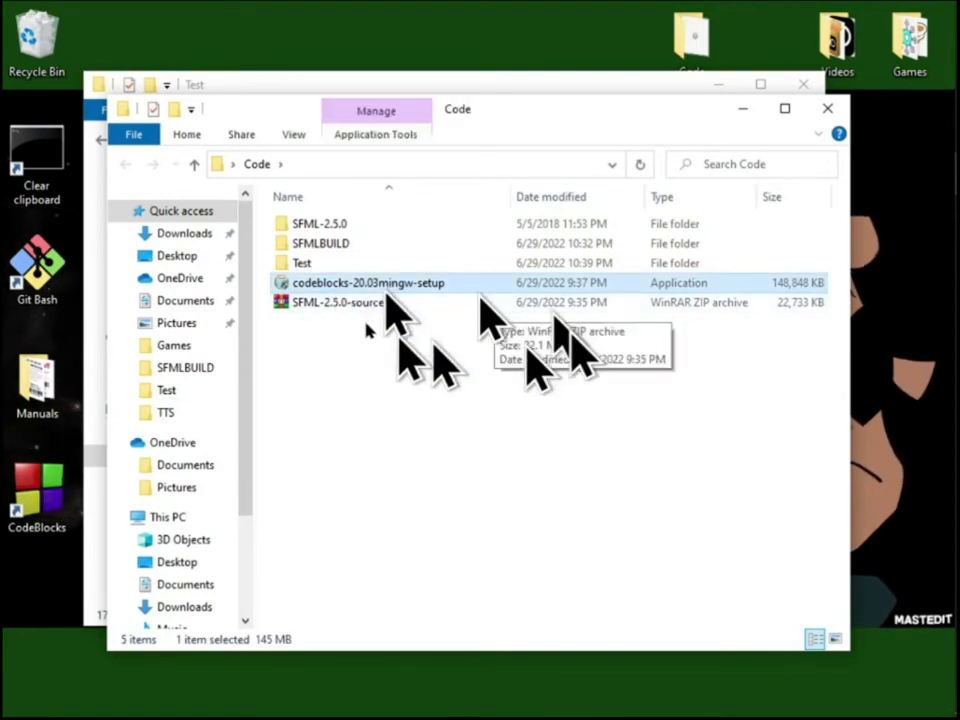
left_click(395, 284)
left_click(462, 283)
left_click(517, 283)
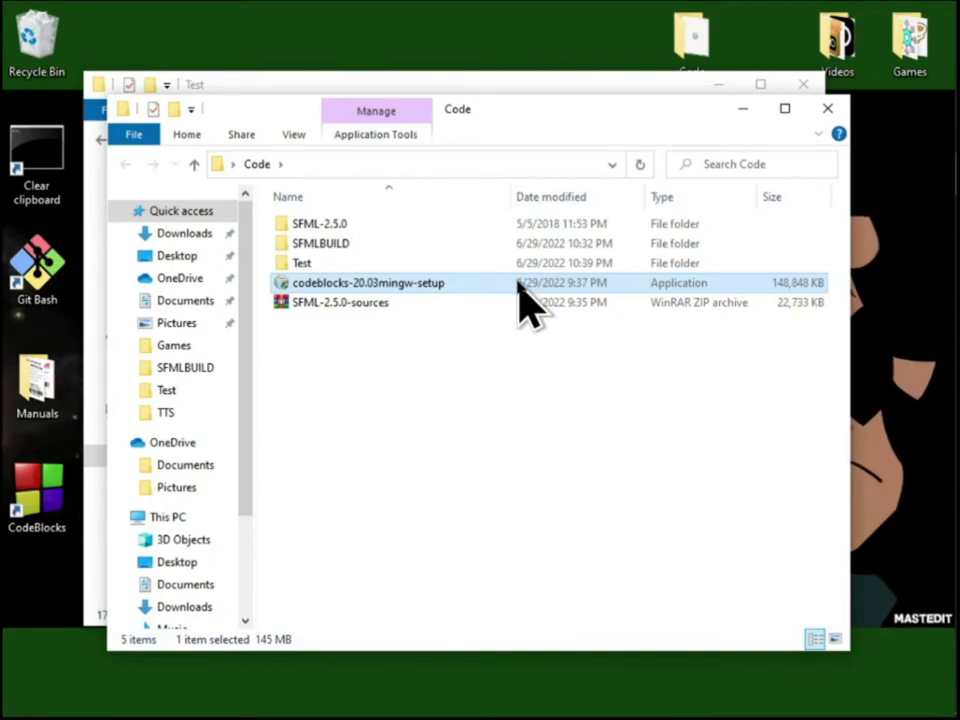
right_click(521, 288)
left_click(580, 653)
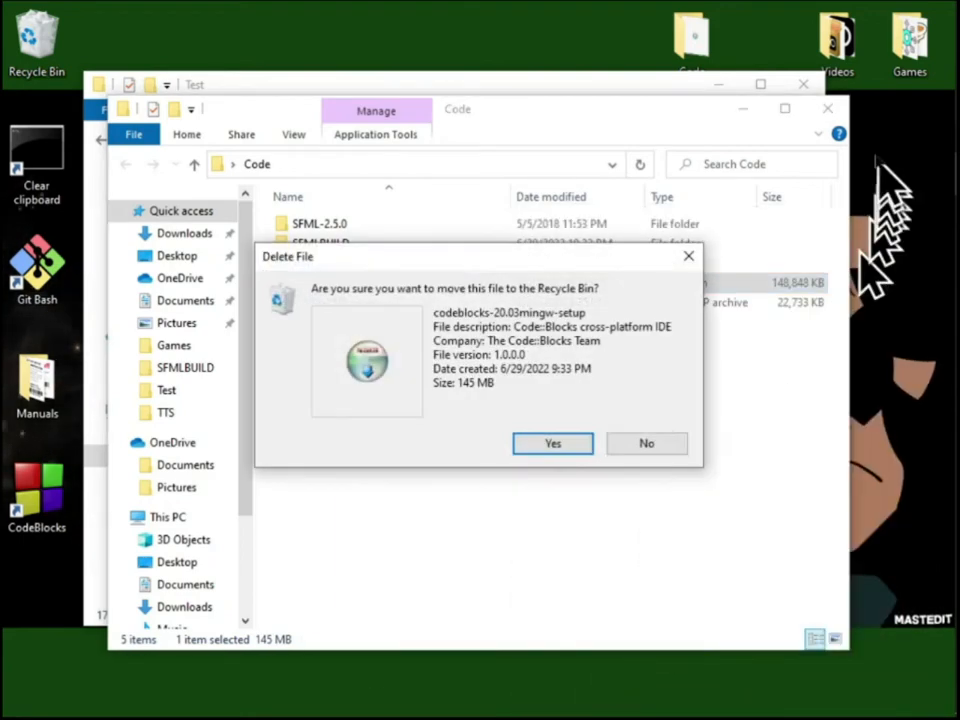
left_click(560, 446)
Switch to Code::Blocks and close it, saving the changed default perspective layout
mouse_move(926, 268)
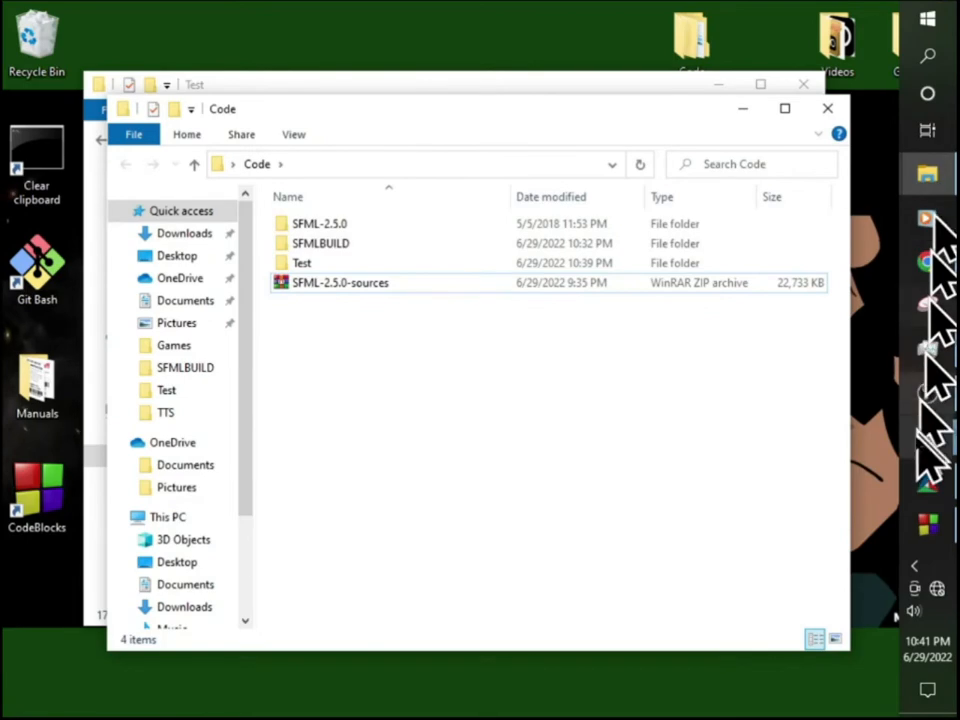
left_click(928, 58)
left_click(928, 522)
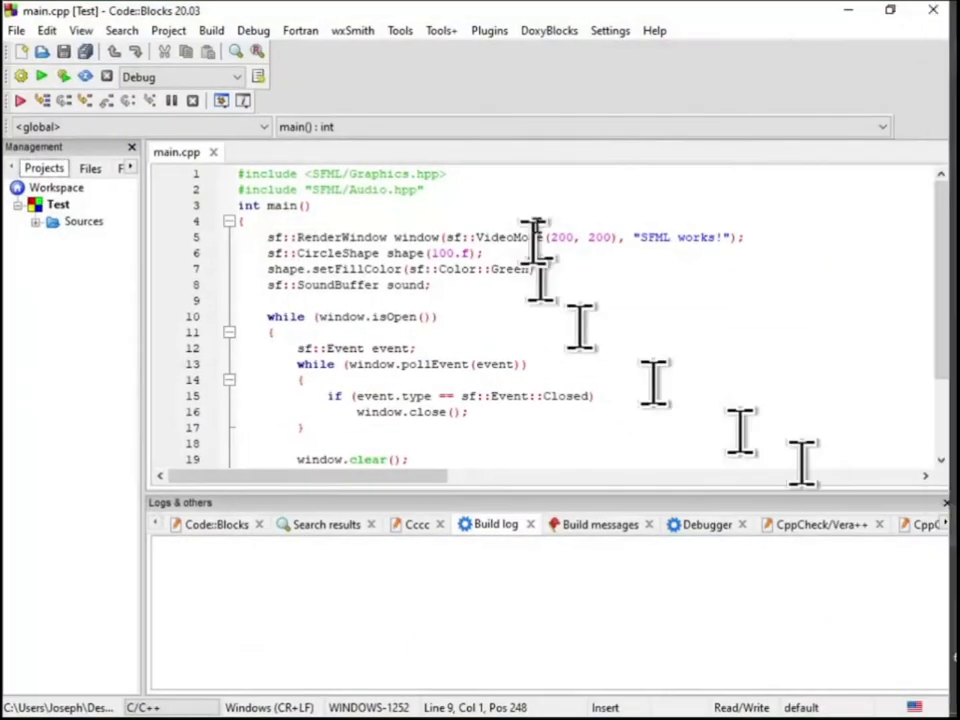
left_click(933, 12)
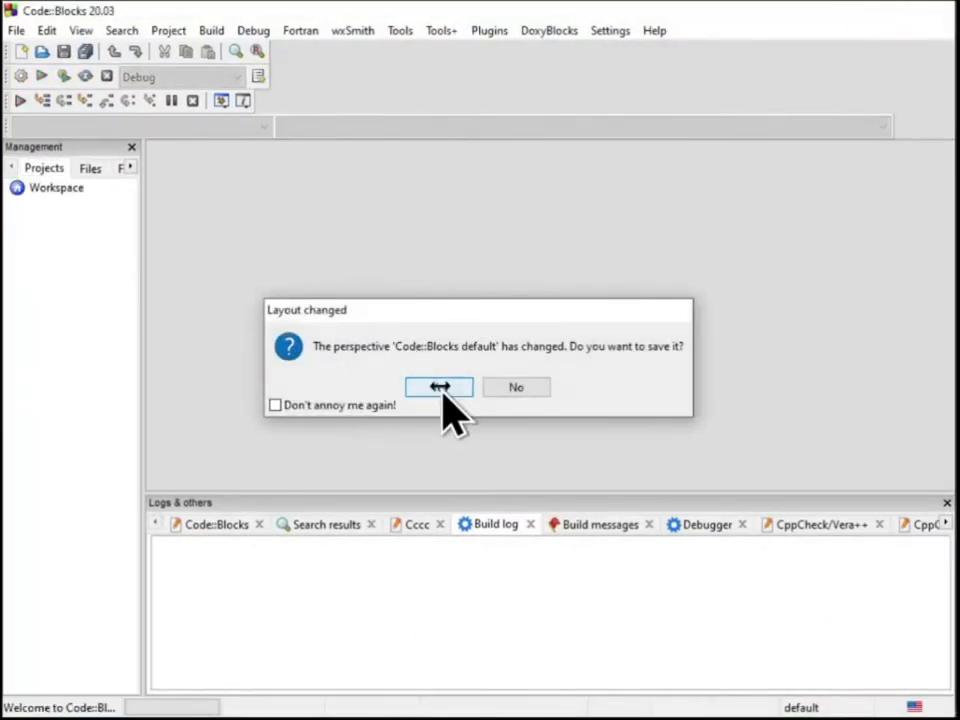
left_click(440, 387)
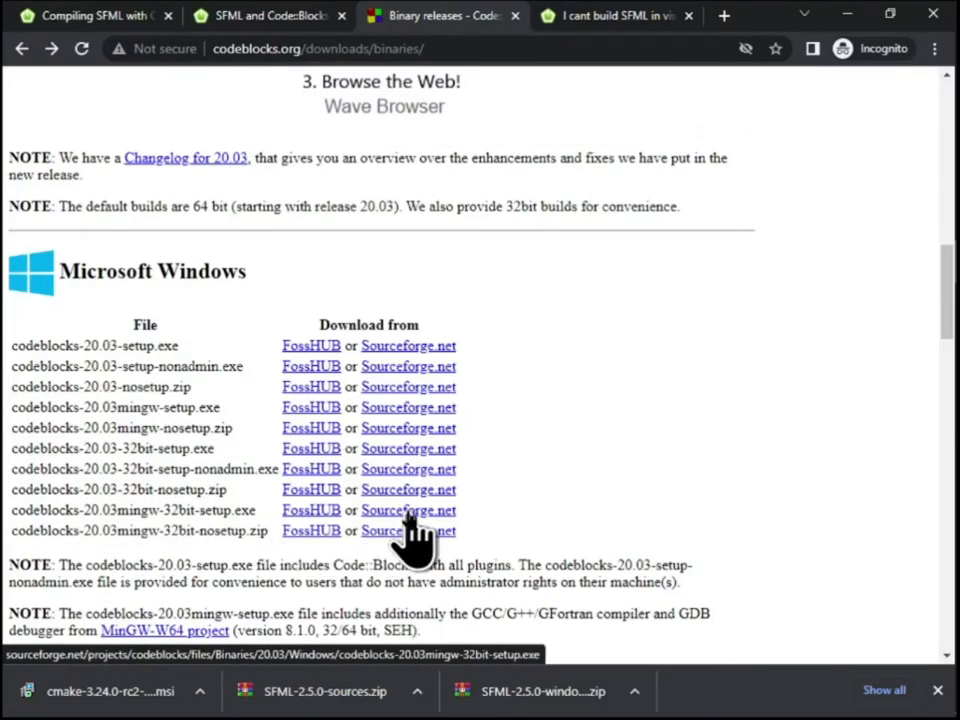
Follow the Sourceforge.net link for codeblocks-20.03mingw-32bit-setup.exe on the Code::Blocks binaries page and look over the file list
left_click(385, 515)
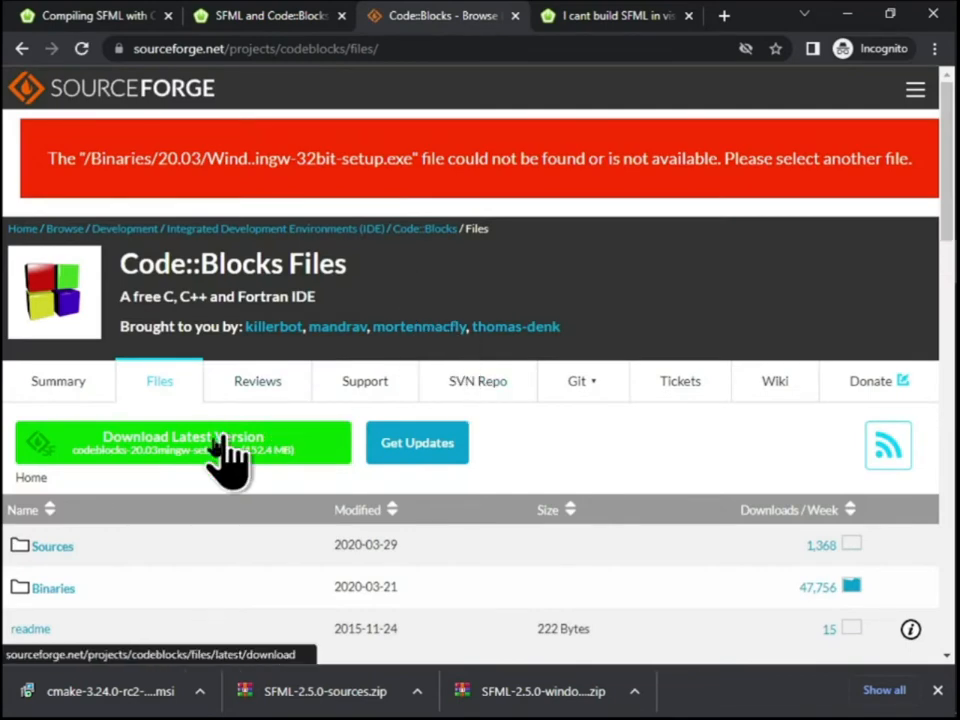
scroll(230, 485, "down", 1)
scroll(276, 483, "down", 2)
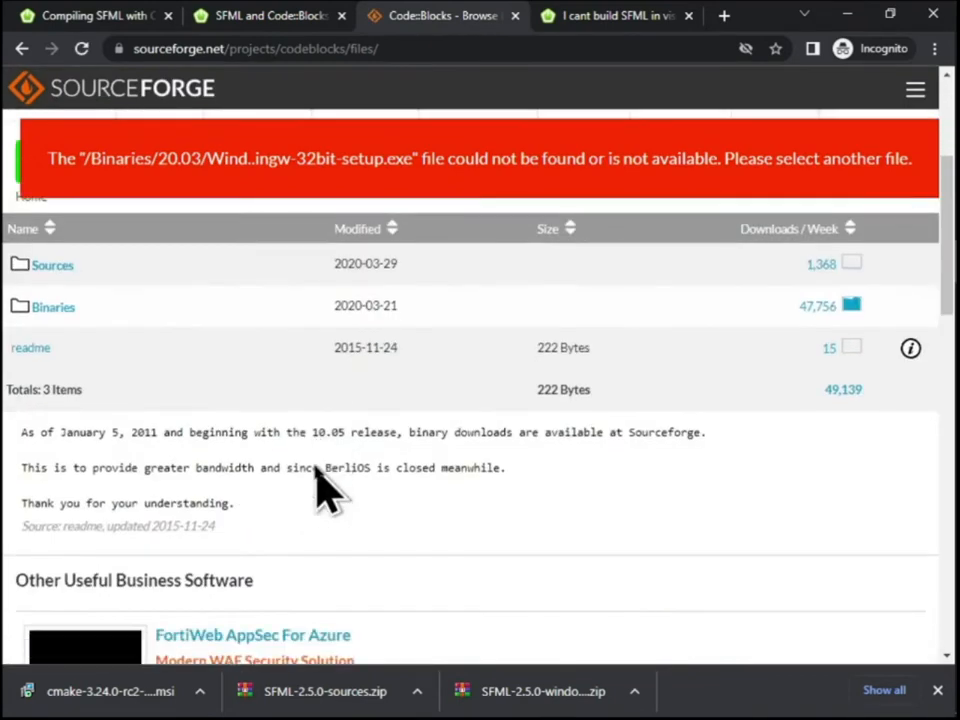
Browse the Code::Blocks files on SourceForge to the Windows folder under Binaries/20.03 and view the available installers
left_click(60, 310)
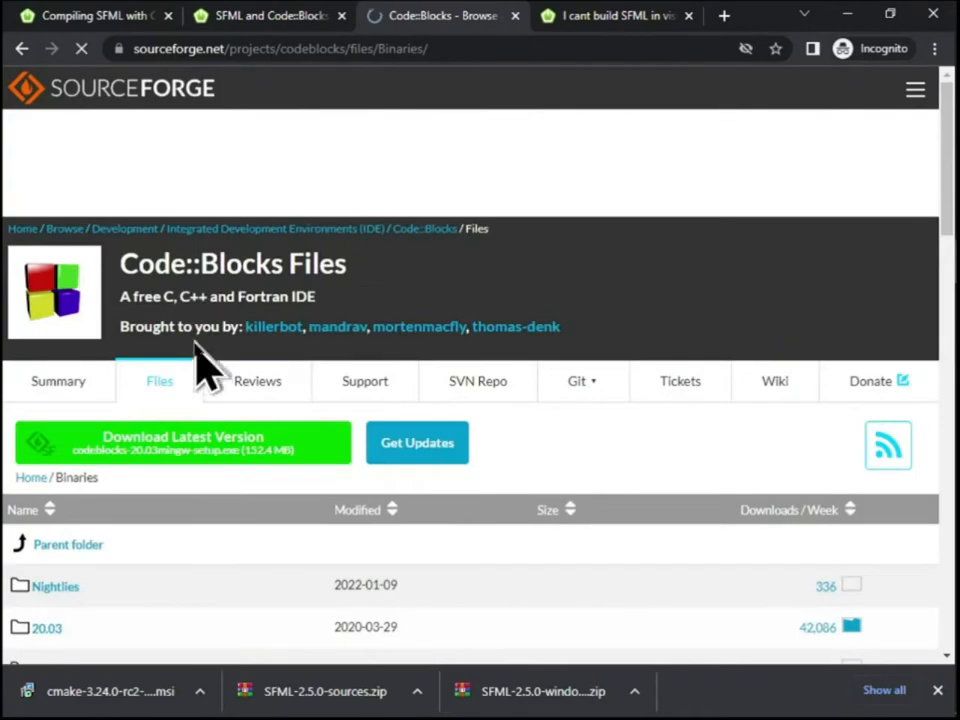
scroll(221, 405, "down", 9)
scroll(221, 403, "up", 8)
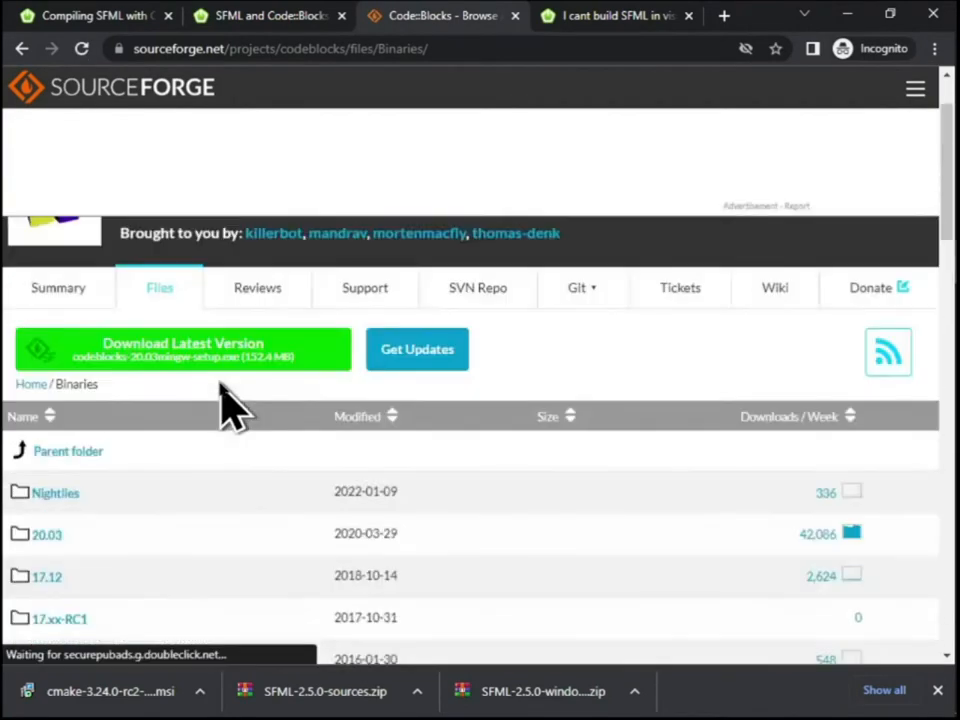
scroll(90, 440, "down", 2)
left_click(45, 352)
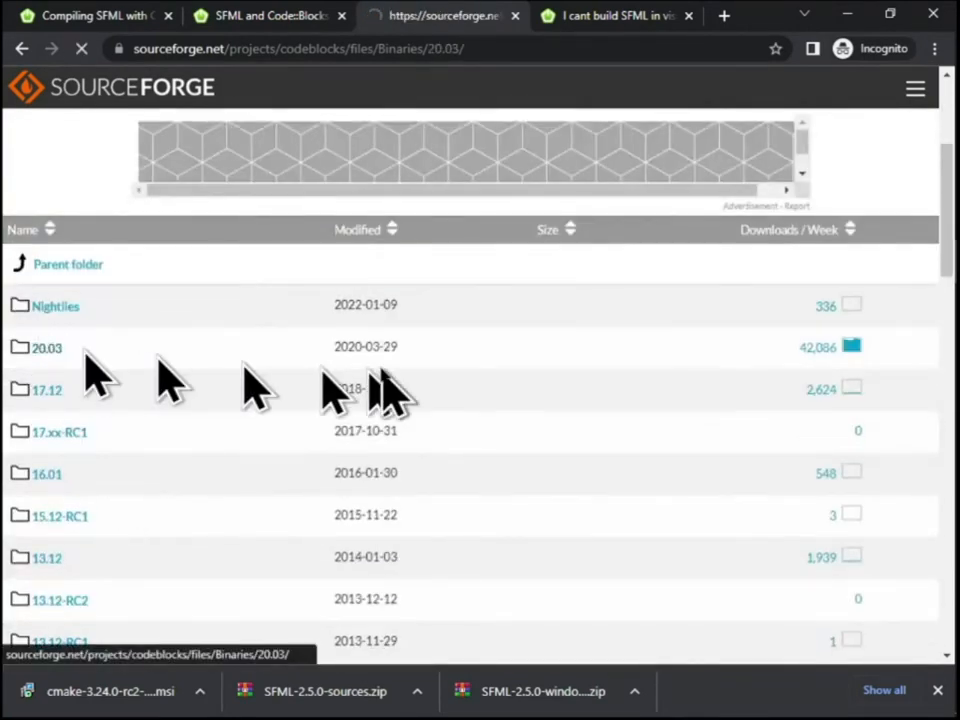
scroll(257, 405, "down", 4)
scroll(140, 405, "up", 3)
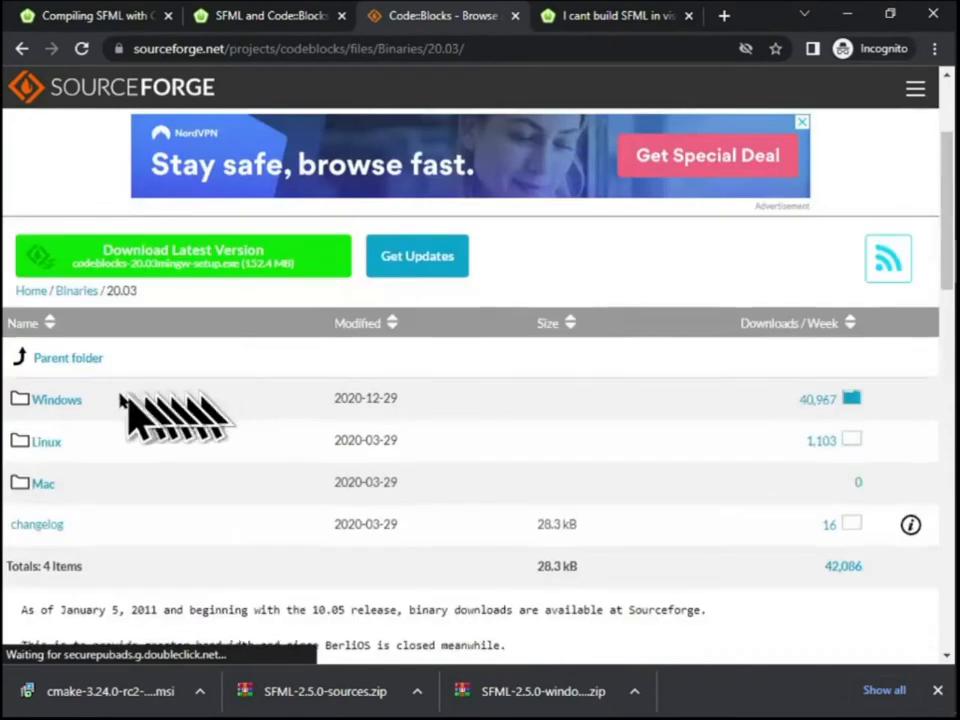
left_click(58, 399)
scroll(274, 410, "down", 5)
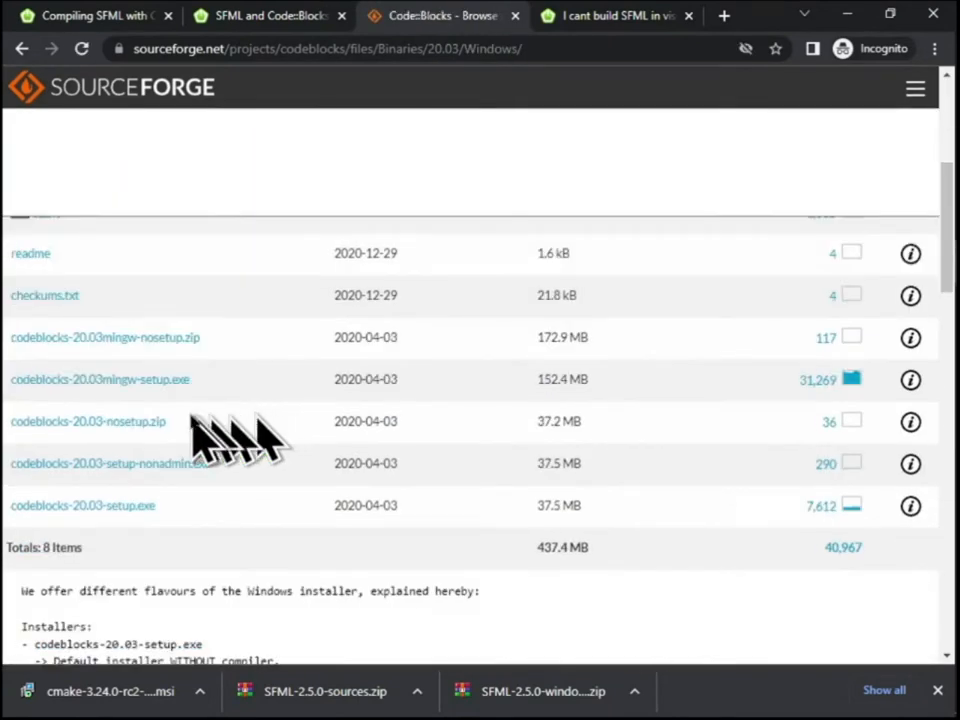
Read the readme notes on the installers, packages and 32-bit Windows versions under the Code::Blocks file list
scroll(235, 512, "down", 1)
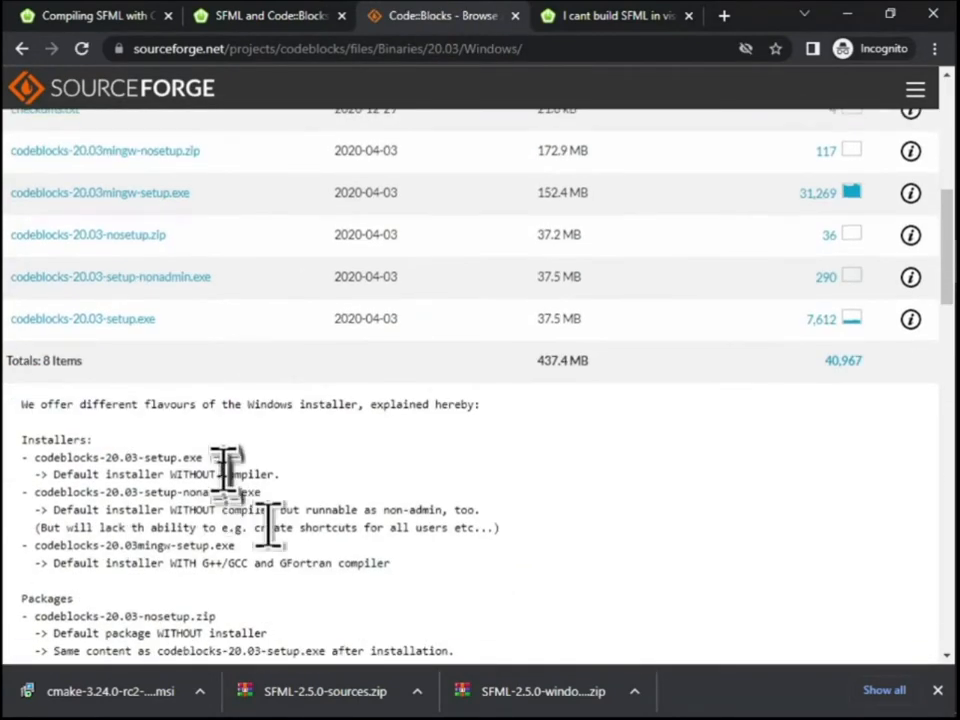
scroll(400, 497, "down", 1)
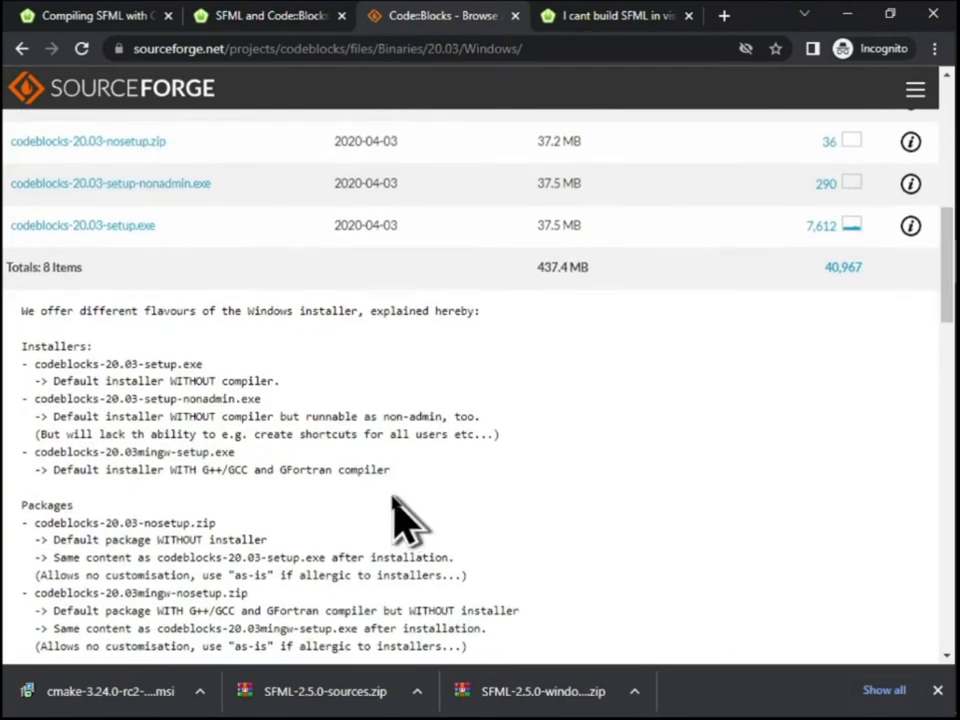
scroll(405, 515, "down", 2)
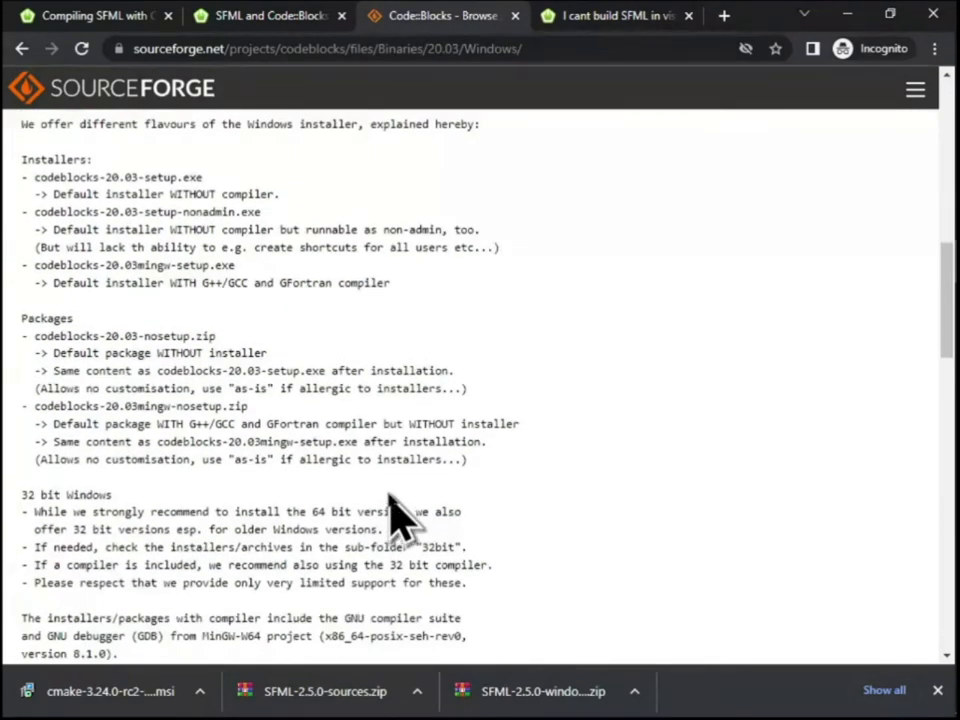
scroll(400, 515, "down", 2)
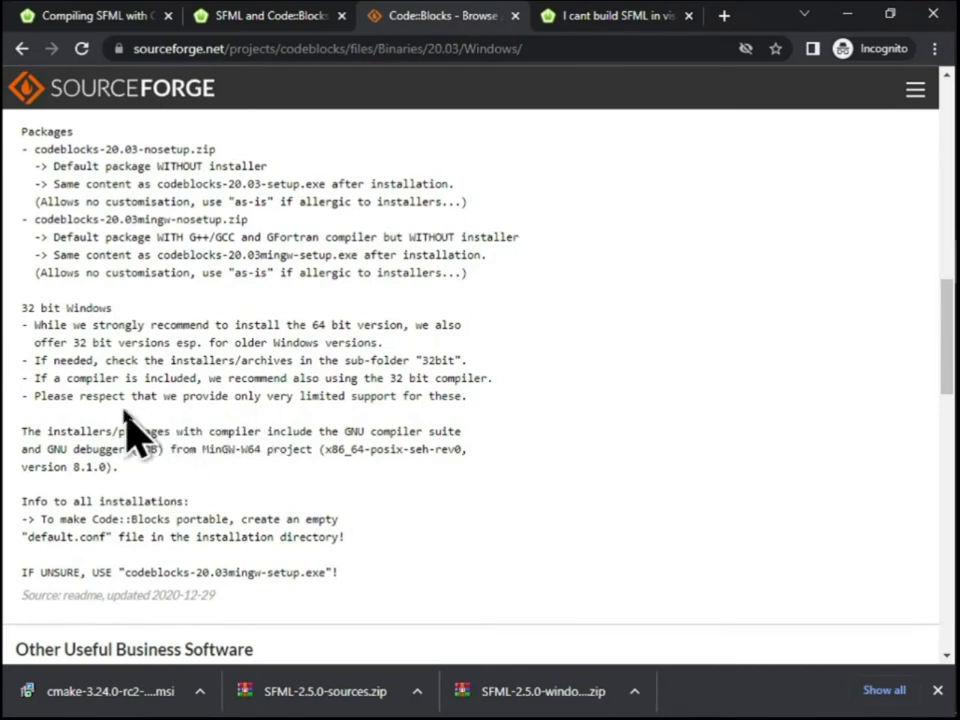
left_click_drag(28, 308, 268, 482)
scroll(392, 493, "up", 5)
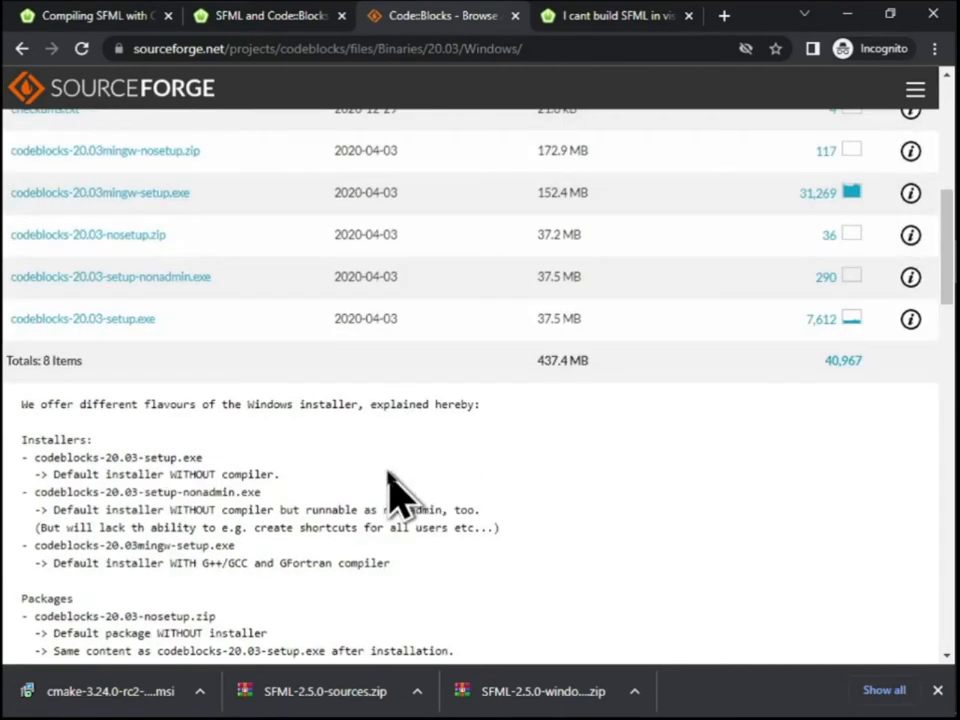
scroll(220, 468, "up", 3)
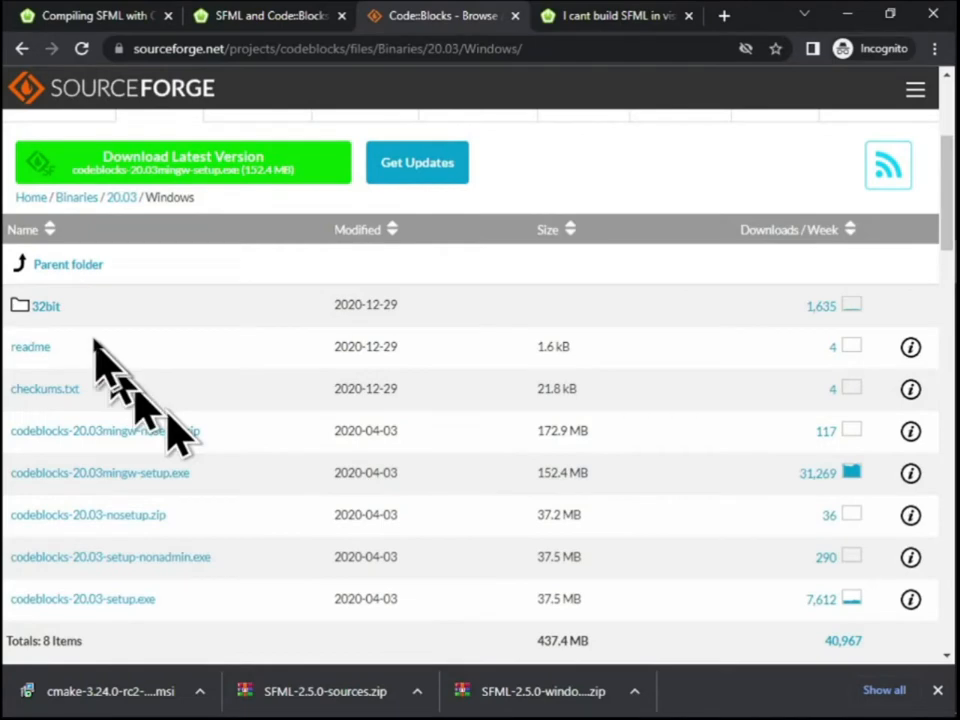
Open the 32bit folder and download codeblocks-20.03-32bit-mingw-32bit-setup.exe
left_click(45, 306)
scroll(255, 392, "down", 3)
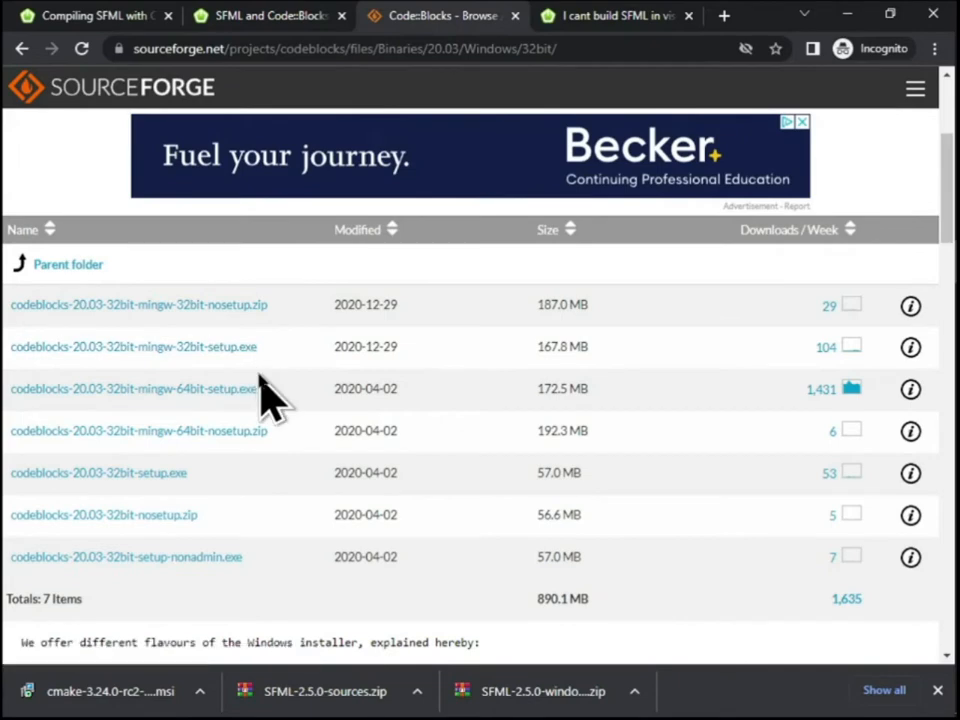
left_click(214, 352)
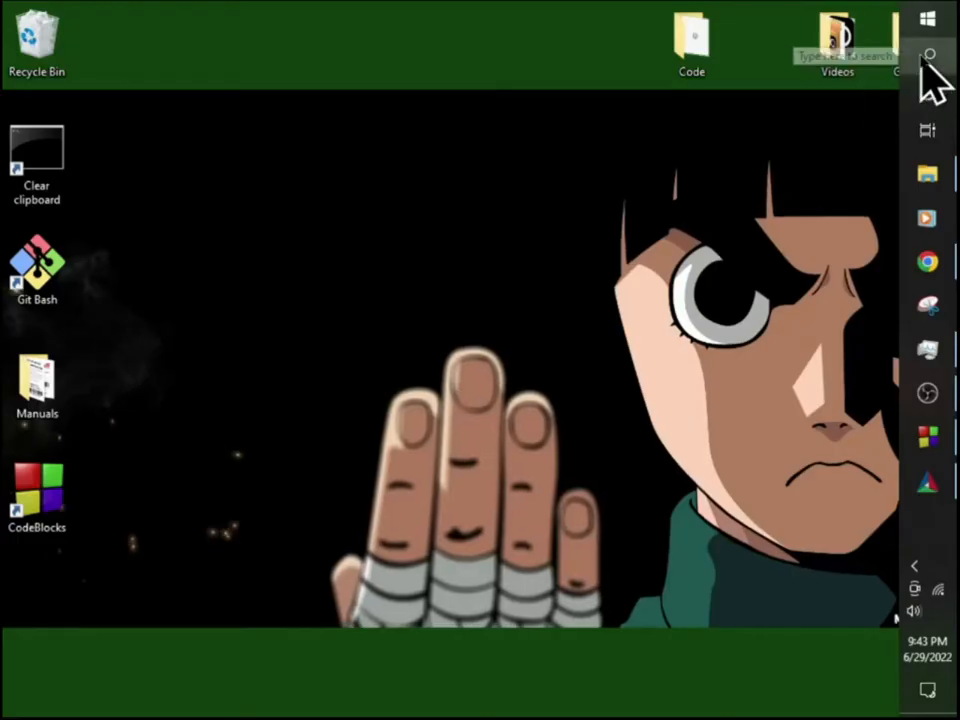
Search Windows for Control Panel and open it
left_click(924, 57)
type("comop")
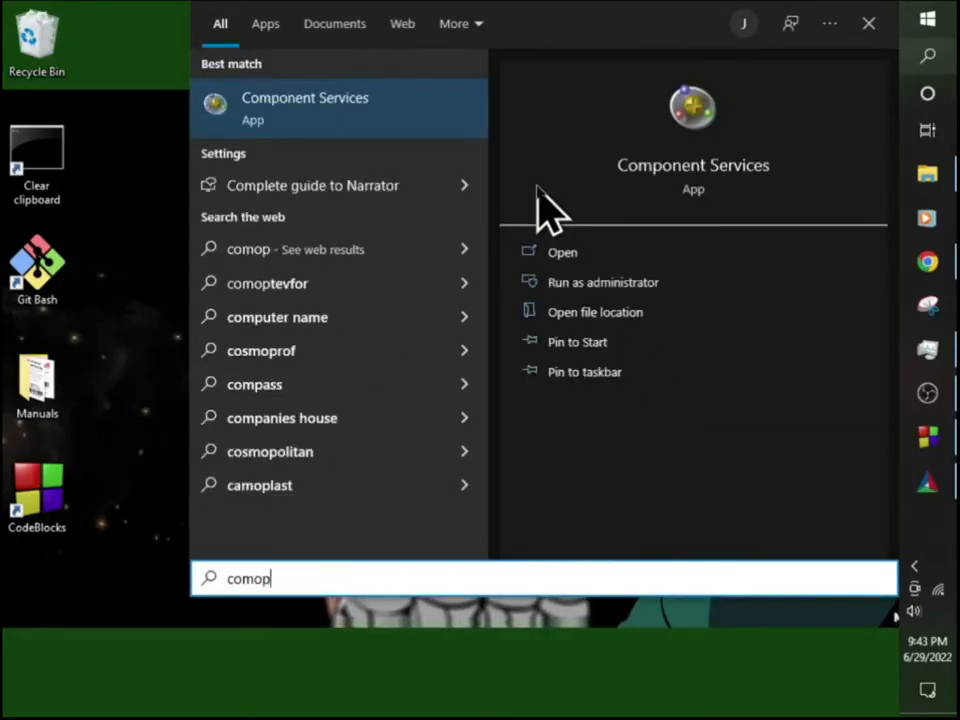
key("BackSpace")
key("BackSpace")
type("py")
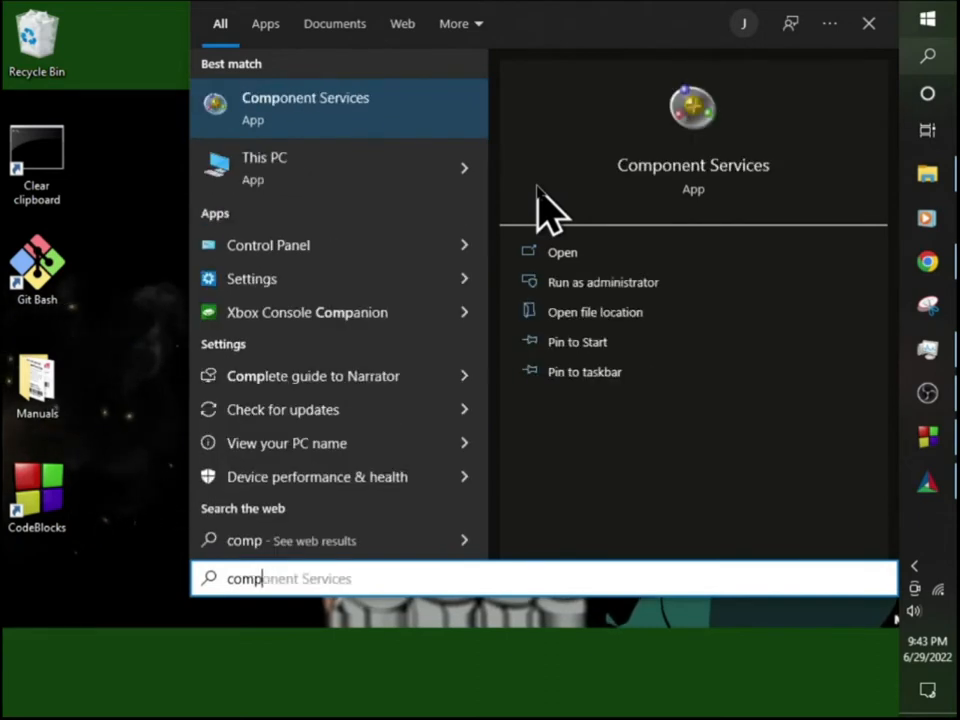
key("BackSpace")
type("ter")
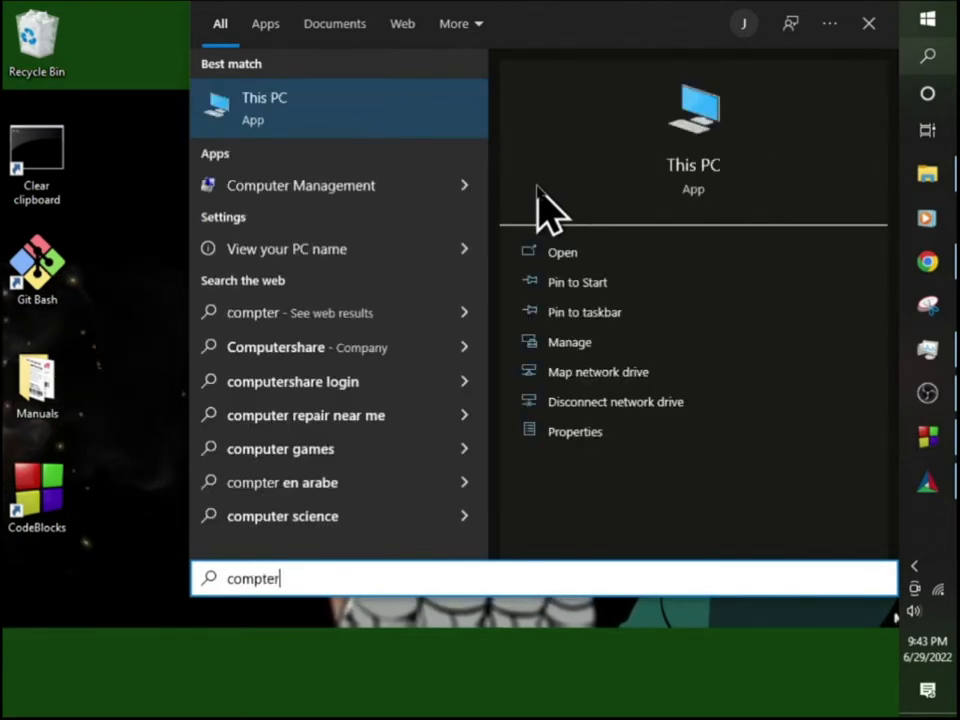
key("BackSpace")
key("BackSpace")
key("BackSpace")
key("BackSpace")
type("trol")
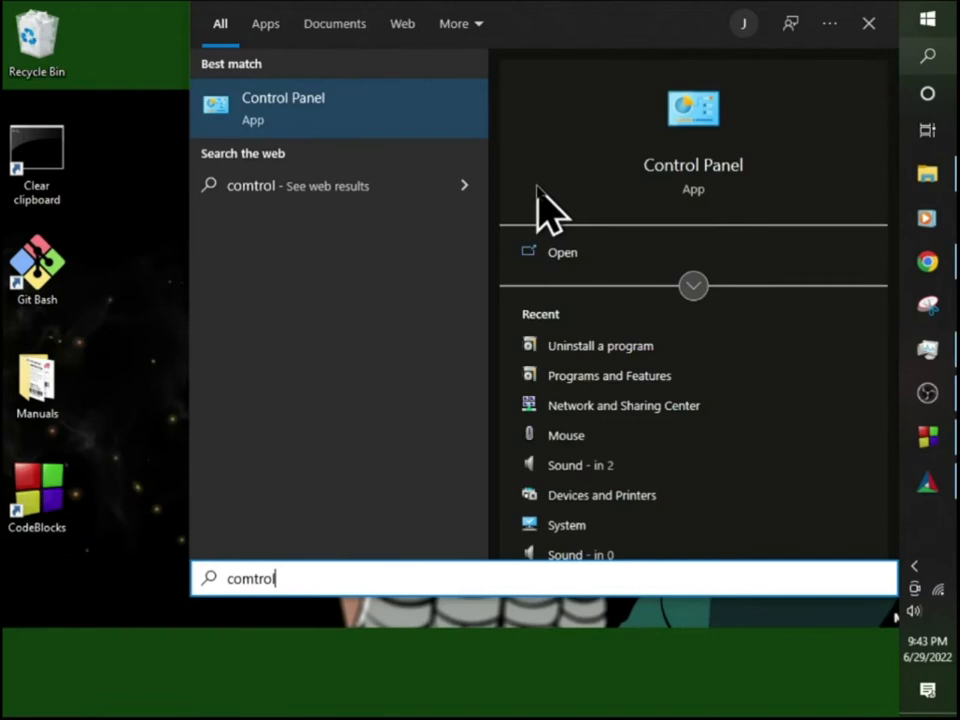
left_click(345, 99)
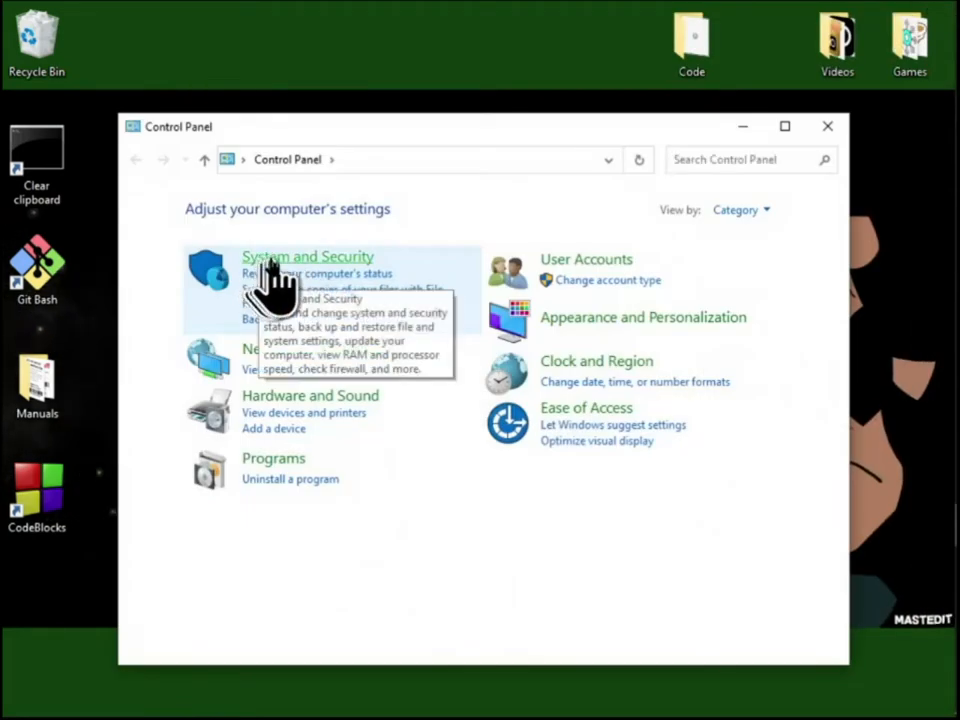
Go to System under System and Security and open the advanced system settings
left_click(268, 256)
left_click(784, 127)
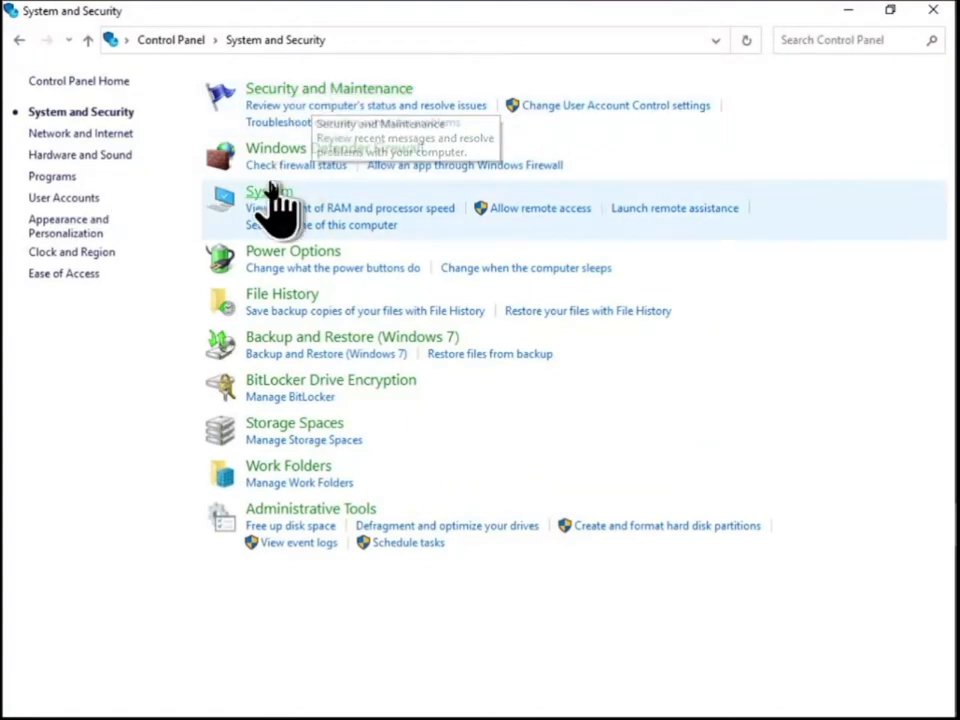
left_click(274, 192)
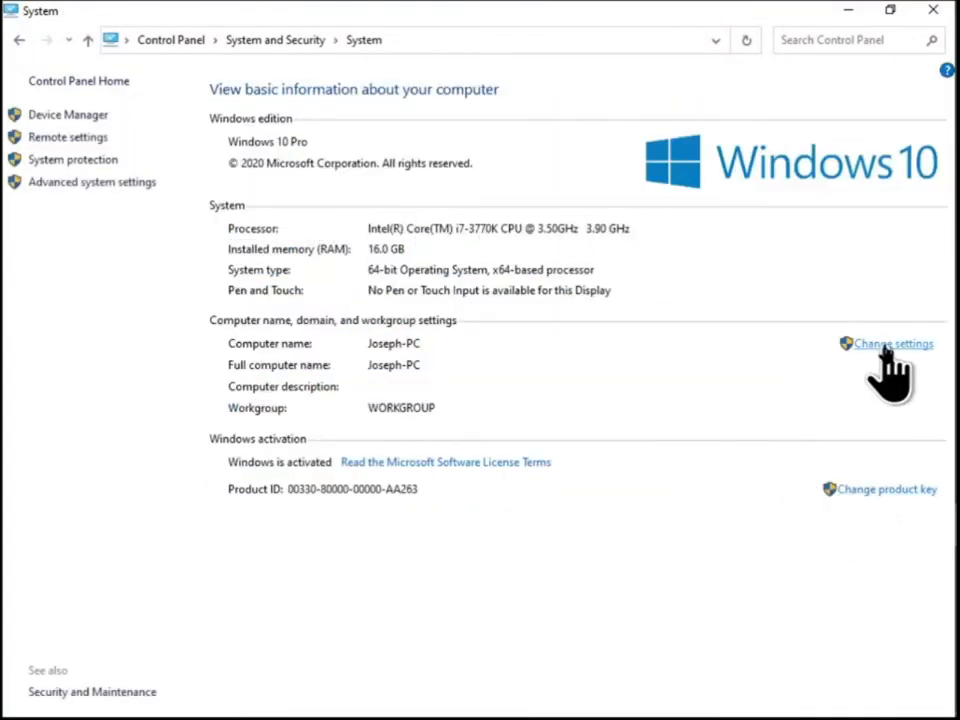
left_click(93, 184)
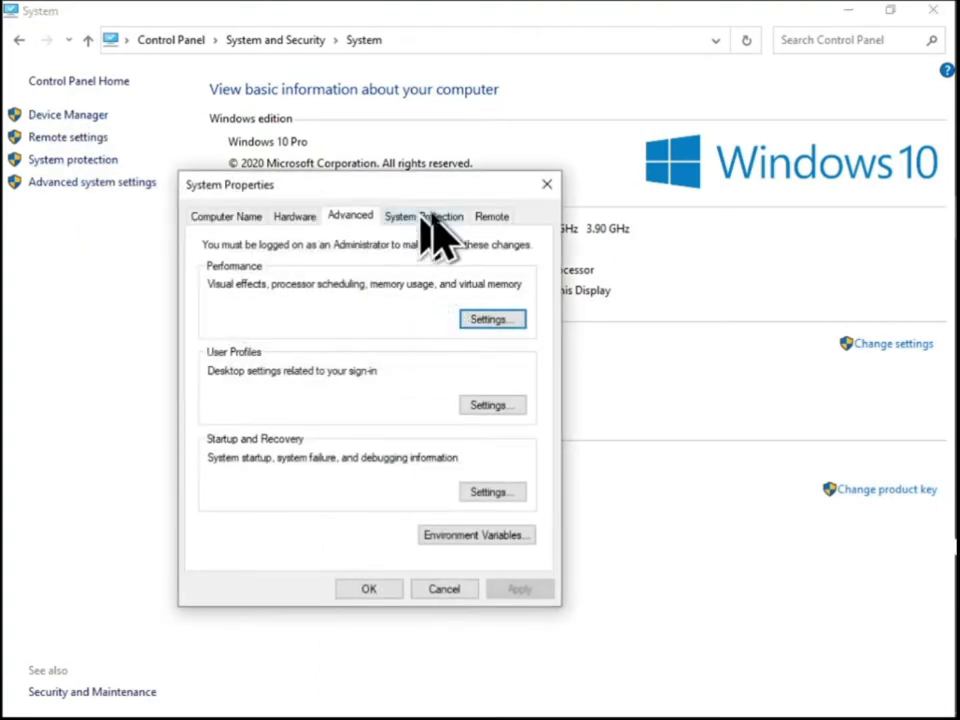
left_click(296, 217)
left_click(228, 215)
left_click(294, 215)
left_click(352, 216)
Open the environment variables and bring up the system Path variable for editing
left_click(500, 533)
scroll(390, 456, "down", 2)
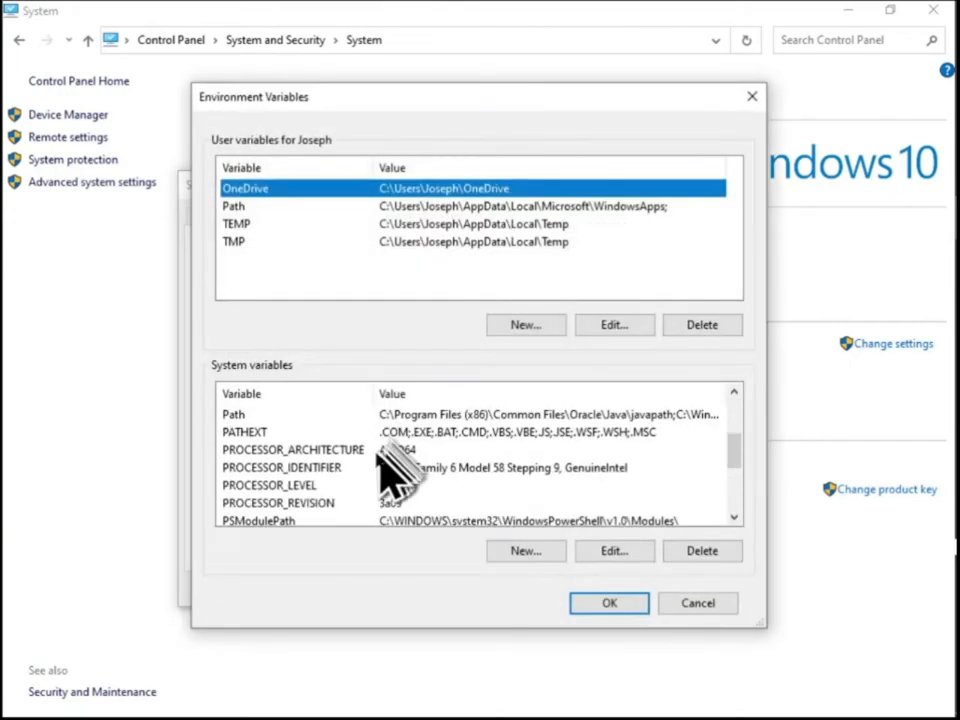
left_click(455, 415)
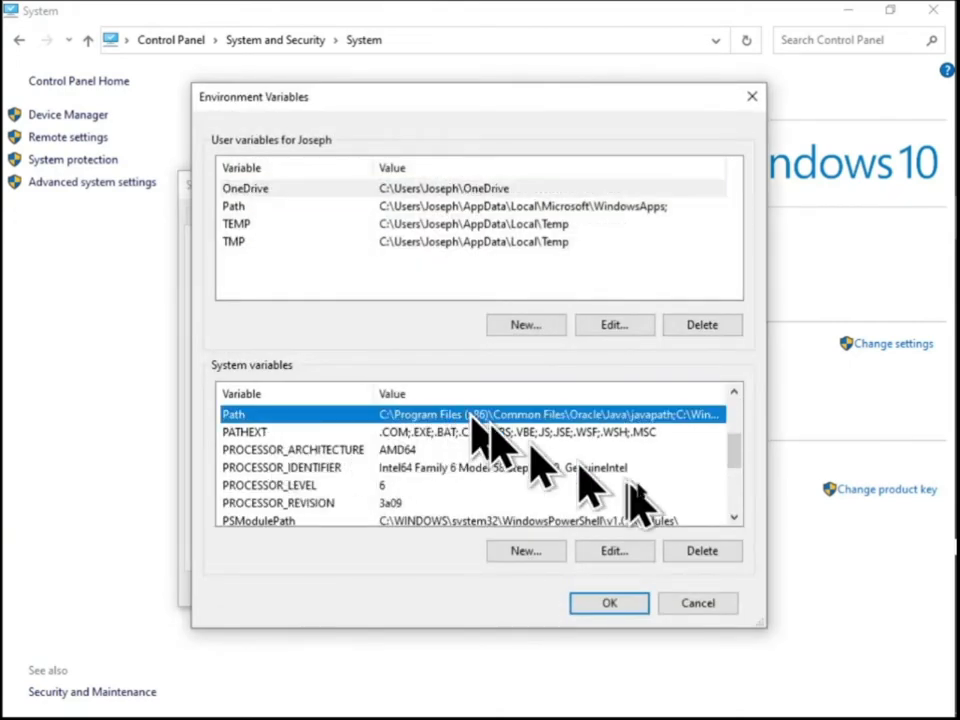
left_click(600, 553)
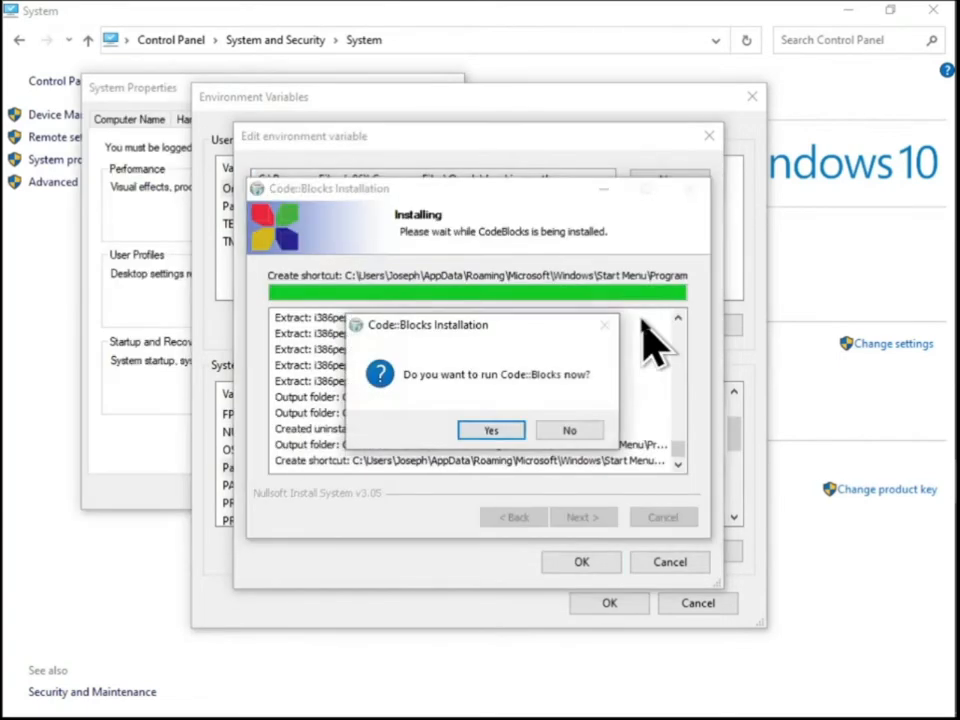
Choose to run Code::Blocks now and finish its installation wizard
left_click(510, 435)
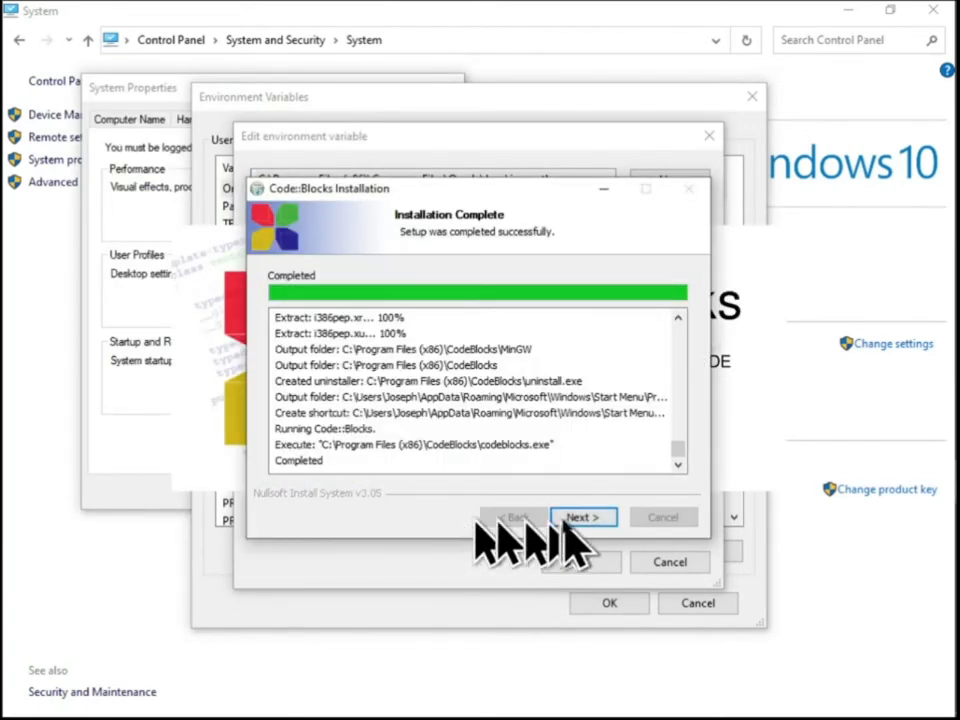
left_click(581, 519)
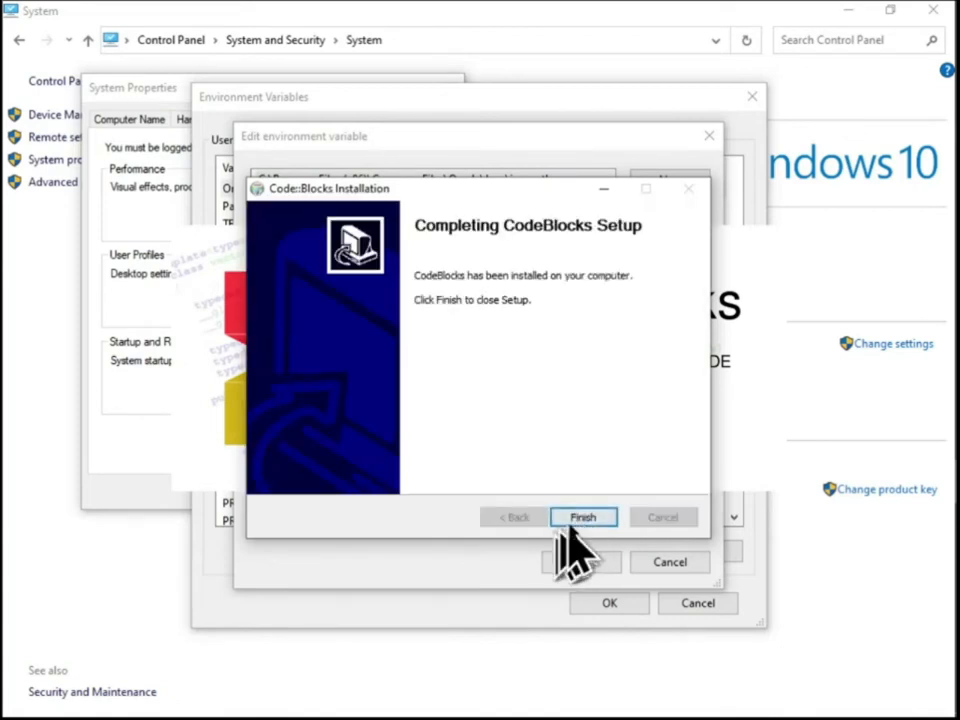
left_click(572, 520)
Browse in Program Files (x86) to CodeBlocks\MinGW\bin, copy the folder's path and close the file window
key("alt+Tab")
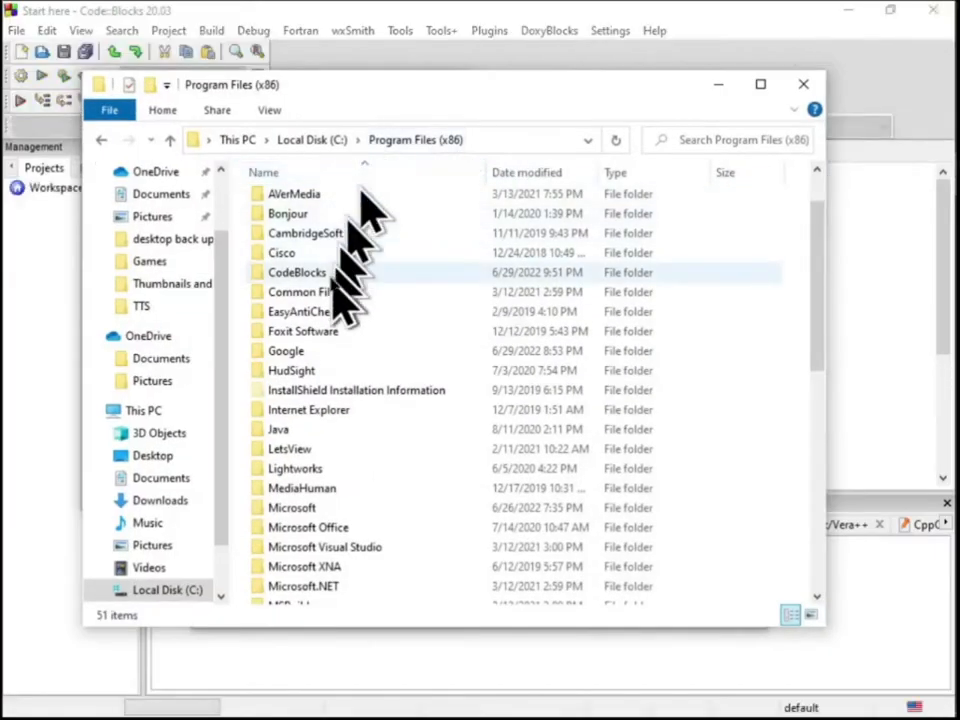
double_click(330, 272)
left_click(325, 200)
double_click(325, 200)
left_click(386, 199)
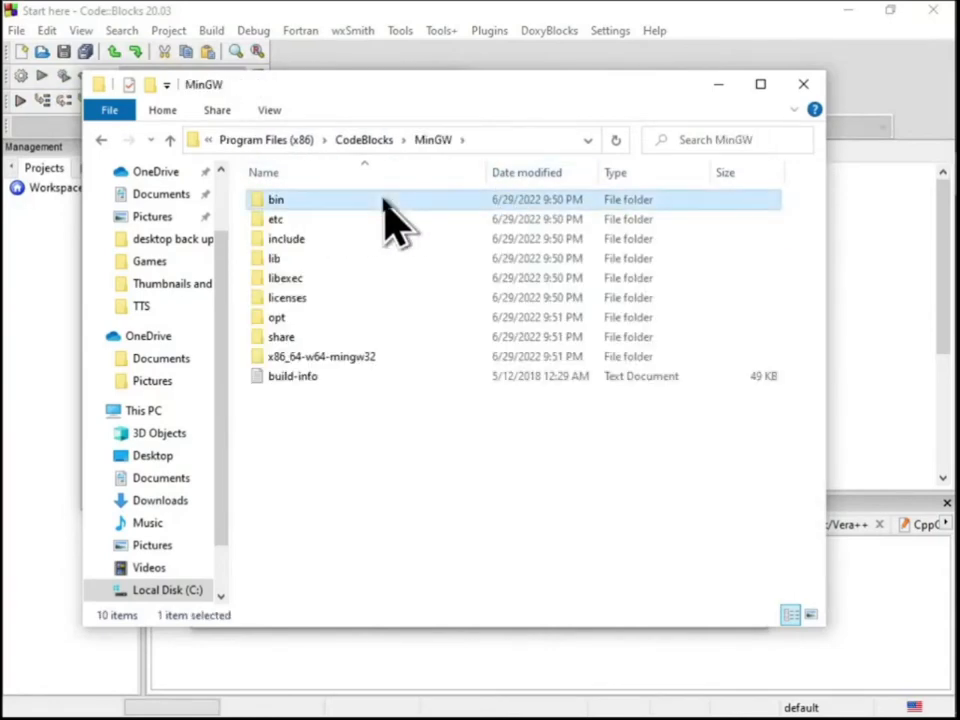
double_click(386, 199)
left_click(543, 140)
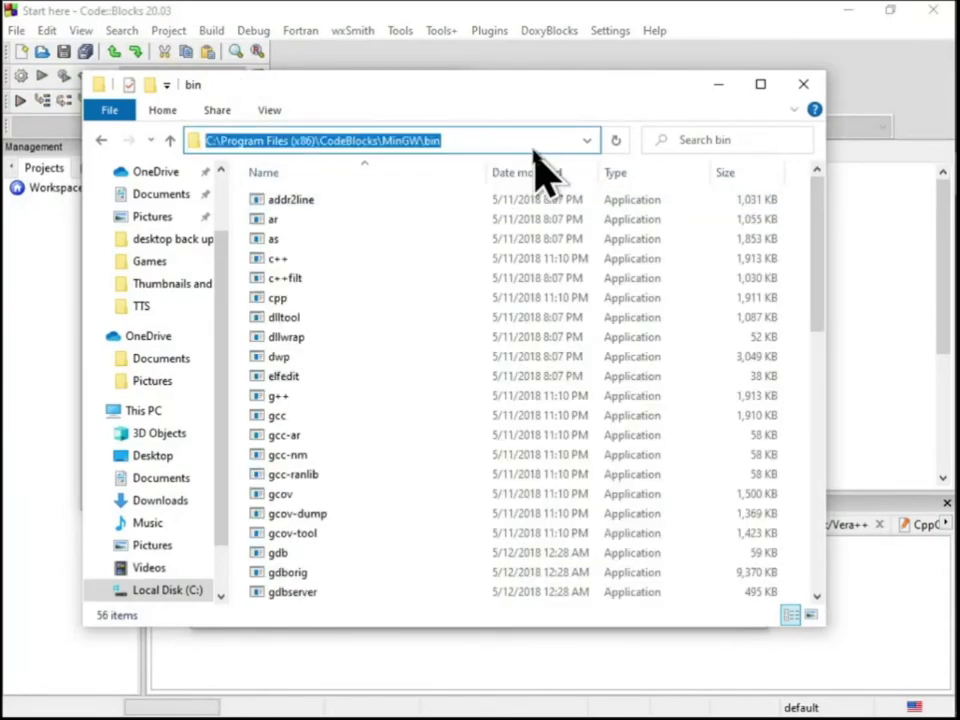
left_click(801, 84)
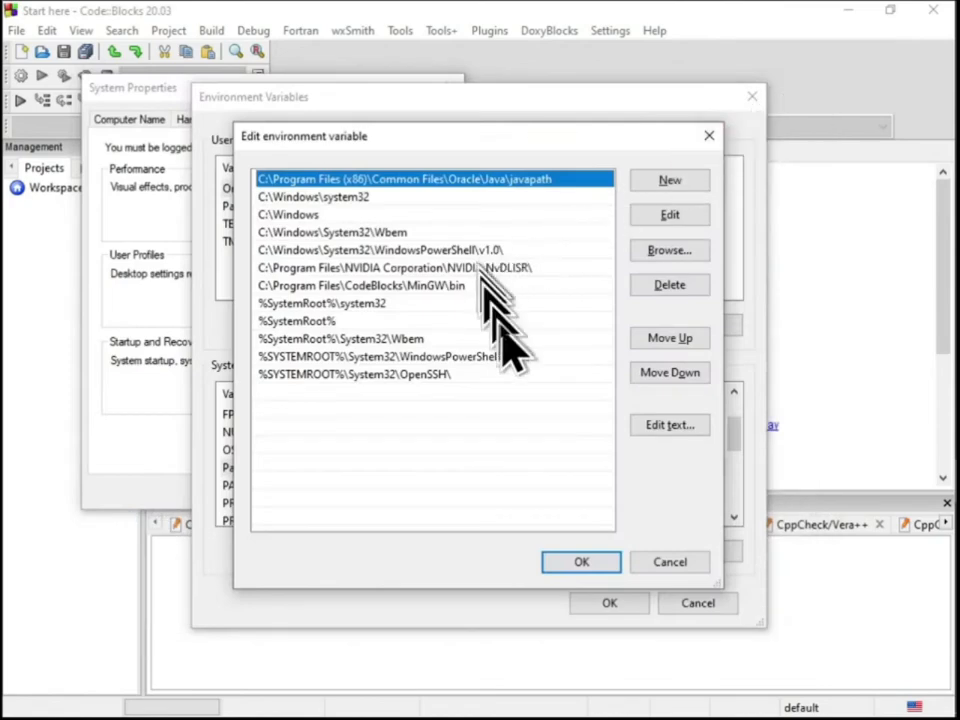
Replace the Path entry C:\Program Files\CodeBlocks\MinGW\bin with the copied C:\Program Files (x86)\CodeBlocks\MinGW\bin path and confirm the system dialogs
left_click(518, 285)
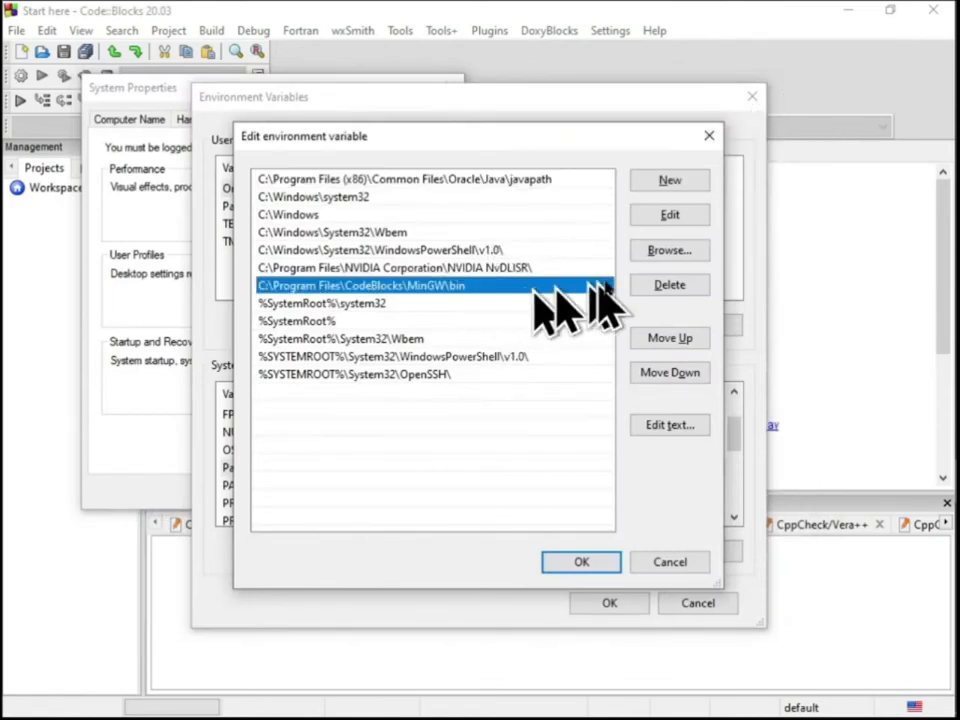
left_click(670, 285)
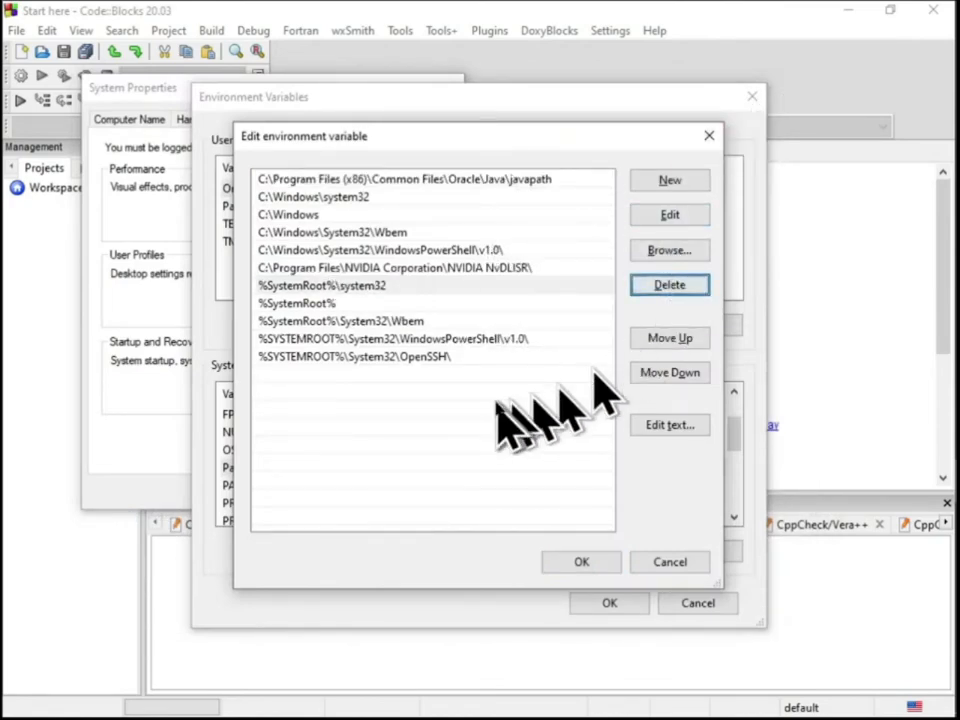
left_click(670, 182)
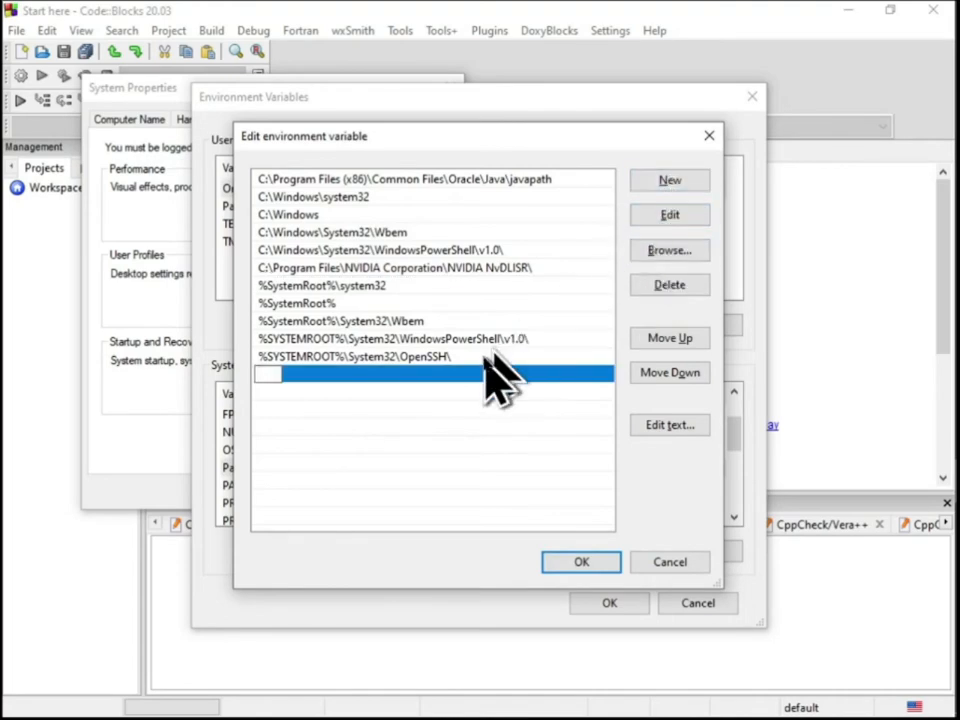
type("C:\\Program Files (x86)\\CodeBlocks\\MinGW\\bin")
left_click(581, 562)
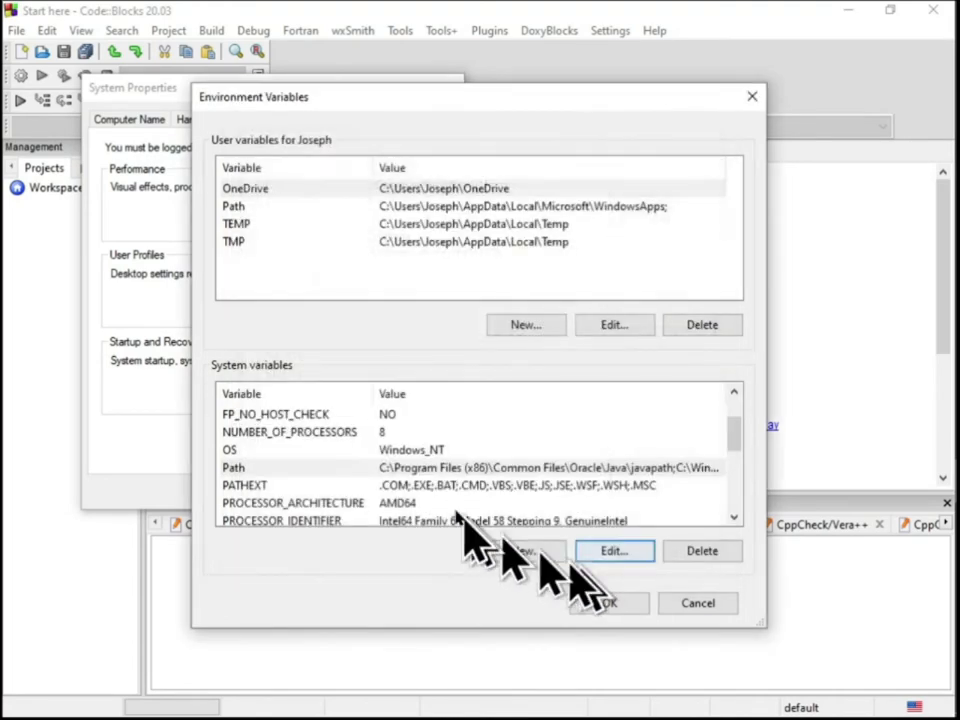
left_click(610, 603)
left_click(272, 489)
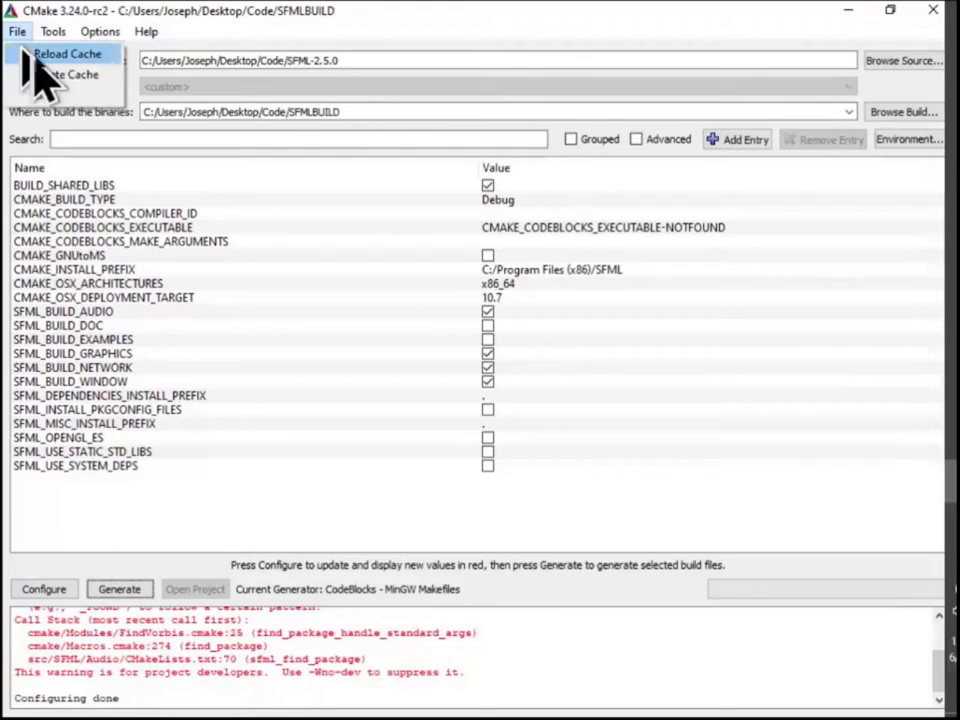
Reload and delete the CMake cache of the SFMLBUILD build folder
left_click(36, 55)
left_click(17, 31)
left_click(45, 74)
left_click(508, 391)
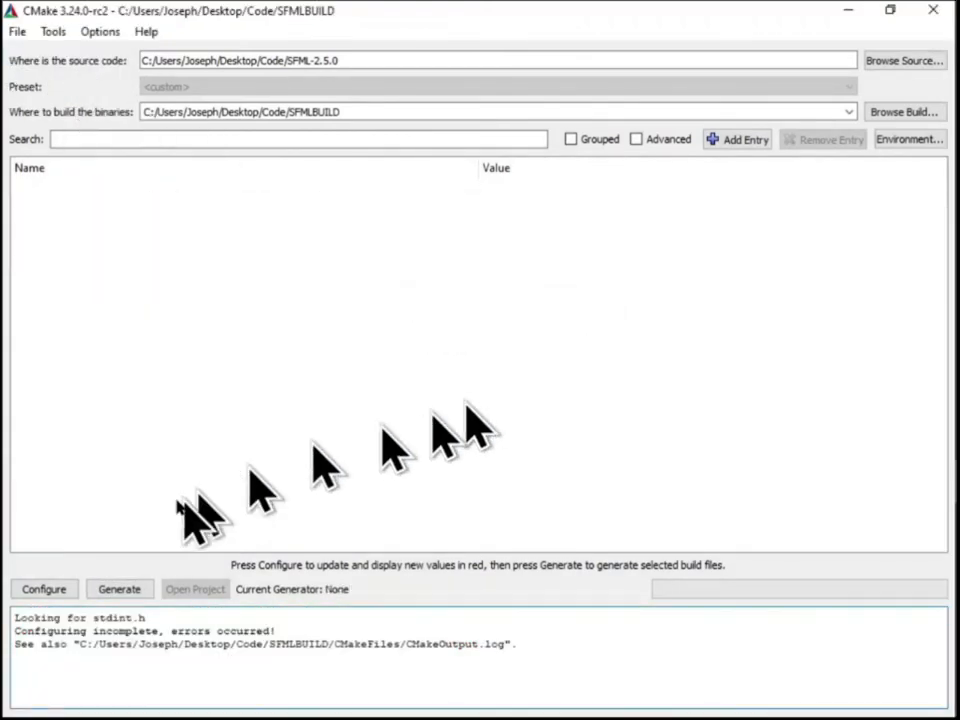
Configure SFML-2.5.0 with the CodeBlocks - MinGW Makefiles generator, check the output log and configure once more
left_click(44, 589)
left_click(590, 508)
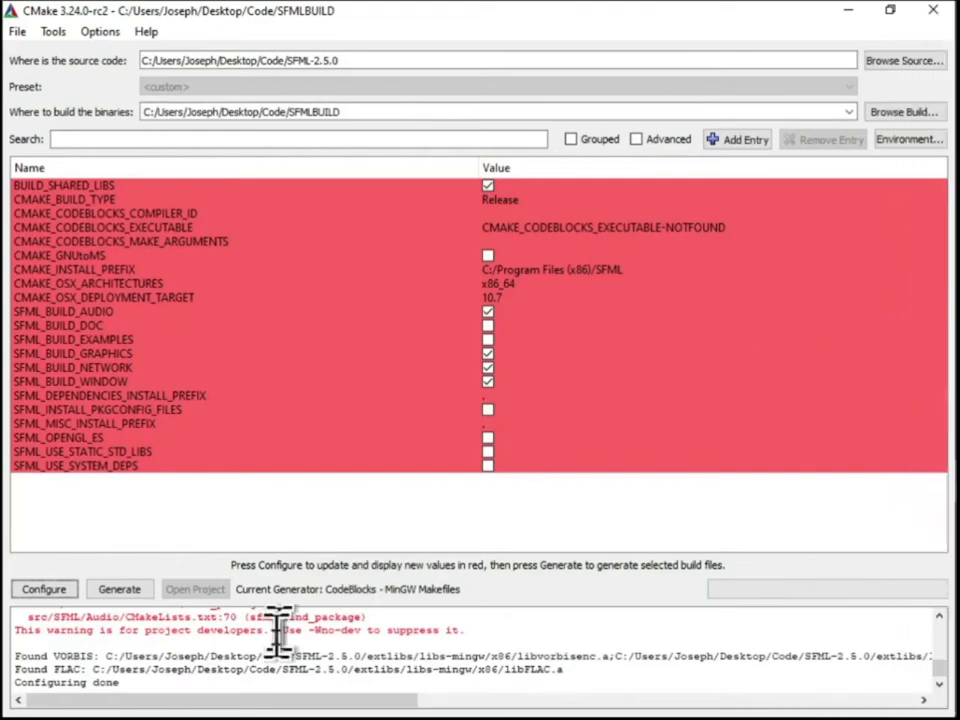
scroll(284, 643, "up", 5)
scroll(310, 650, "down", 3)
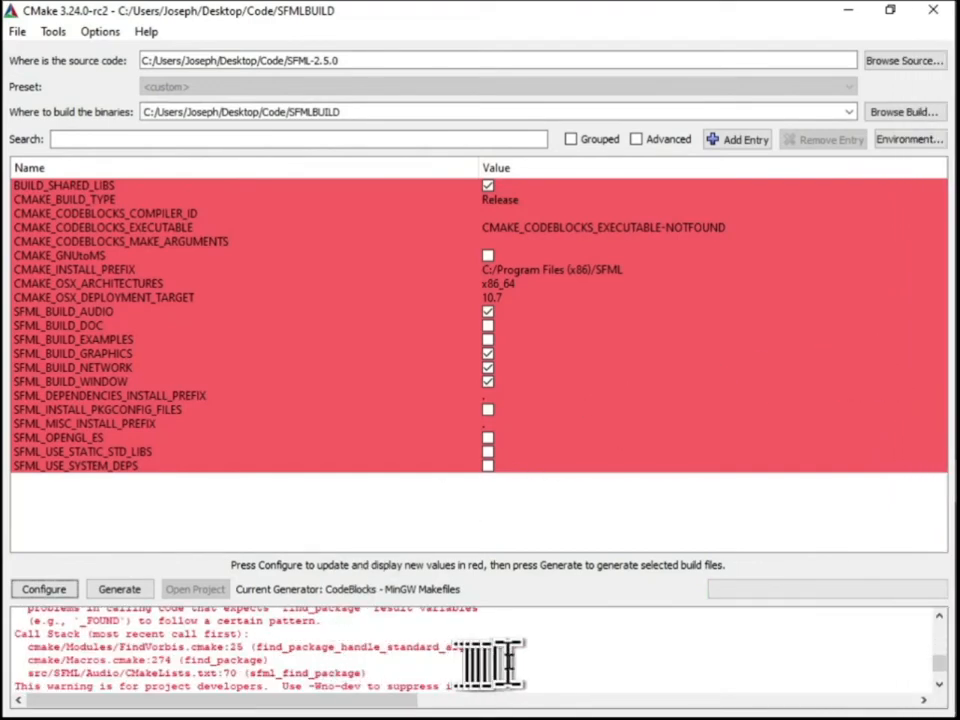
scroll(510, 660, "down", 2)
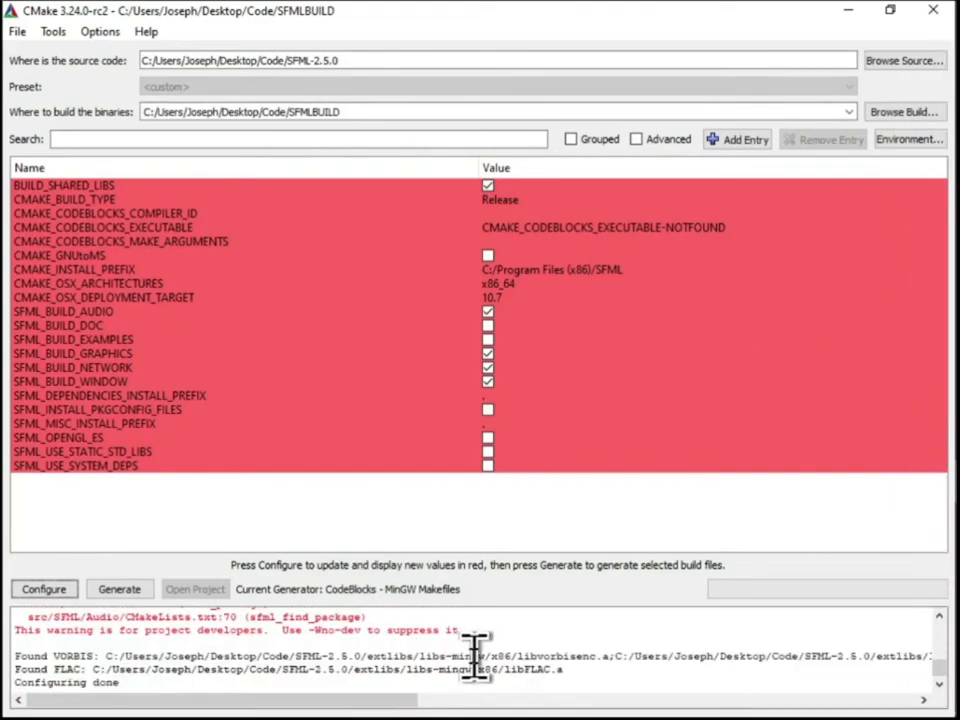
left_click(50, 592)
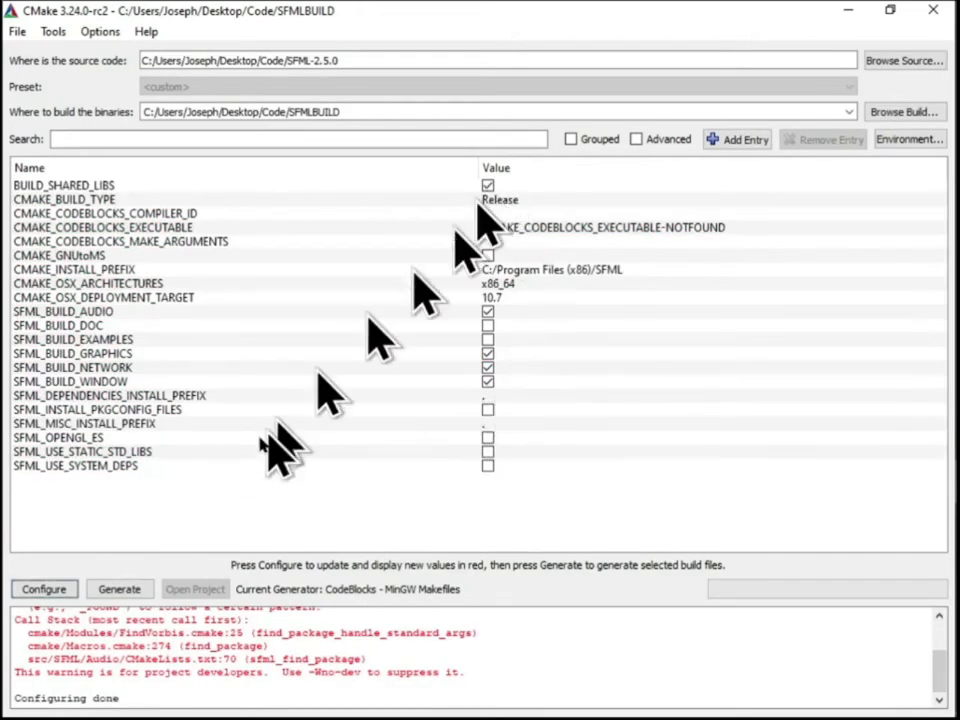
Generate the SFML build files, switch to Code::Blocks and open the SFML project from the recent projects
left_click(118, 592)
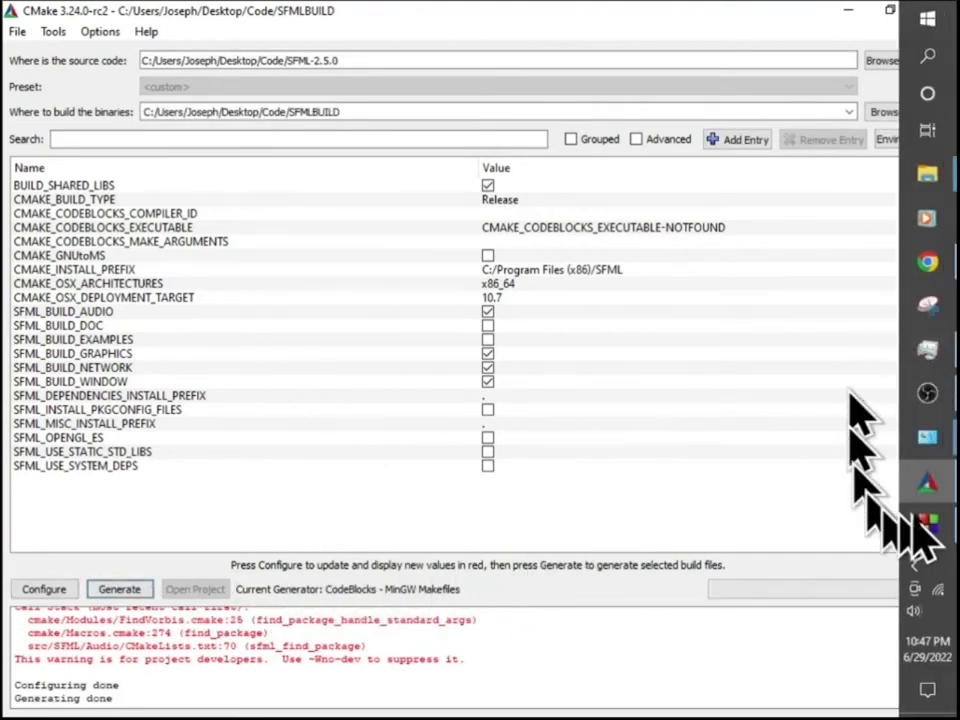
left_click(926, 538)
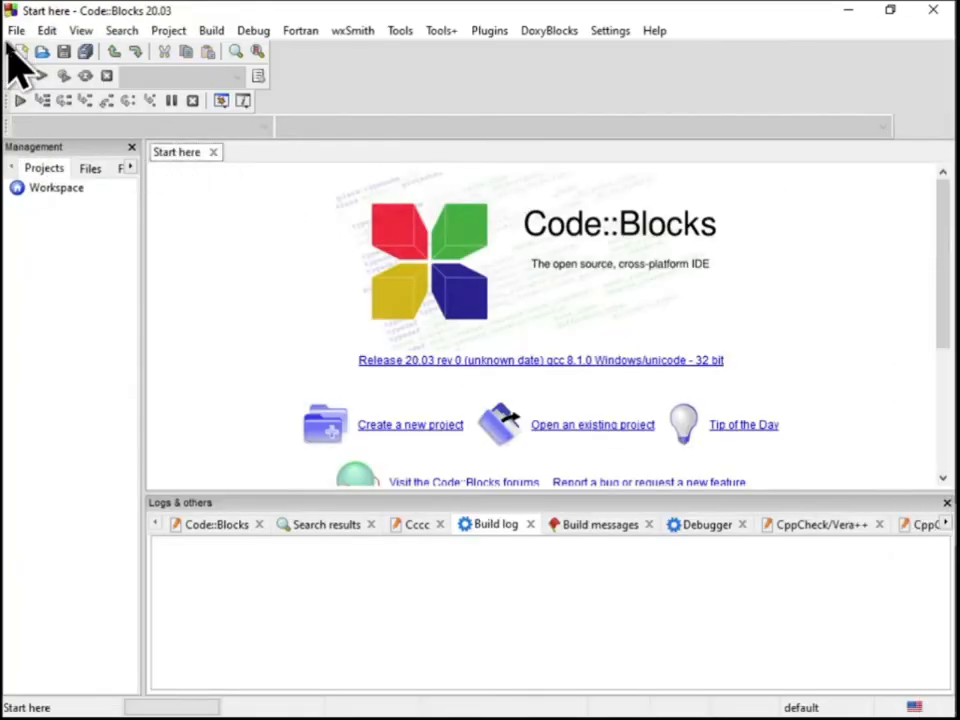
left_click(14, 30)
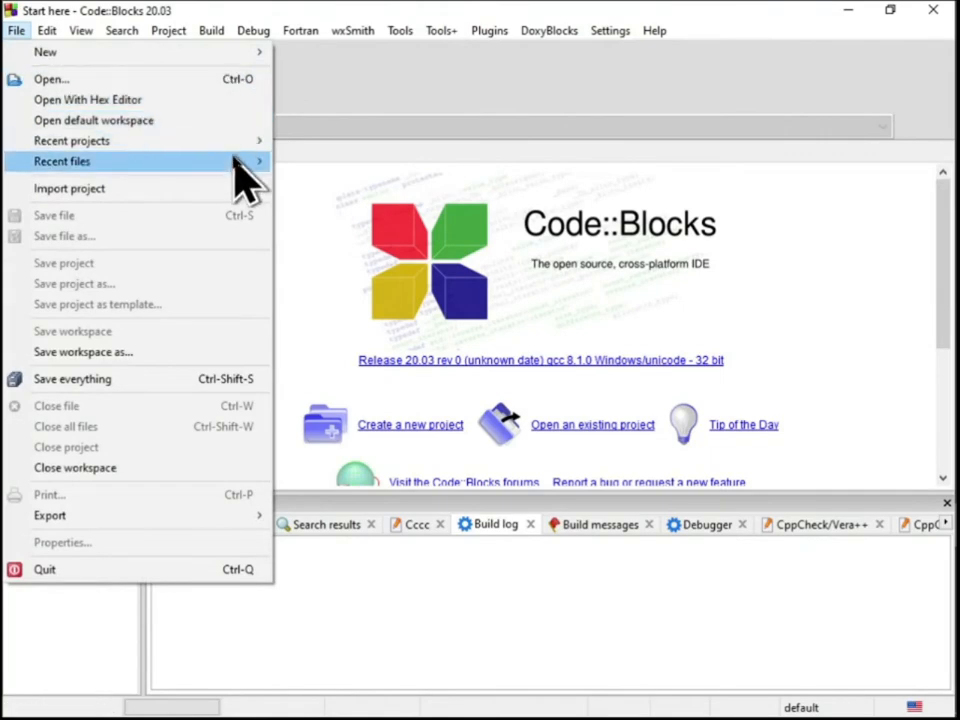
mouse_move(246, 141)
left_click(452, 161)
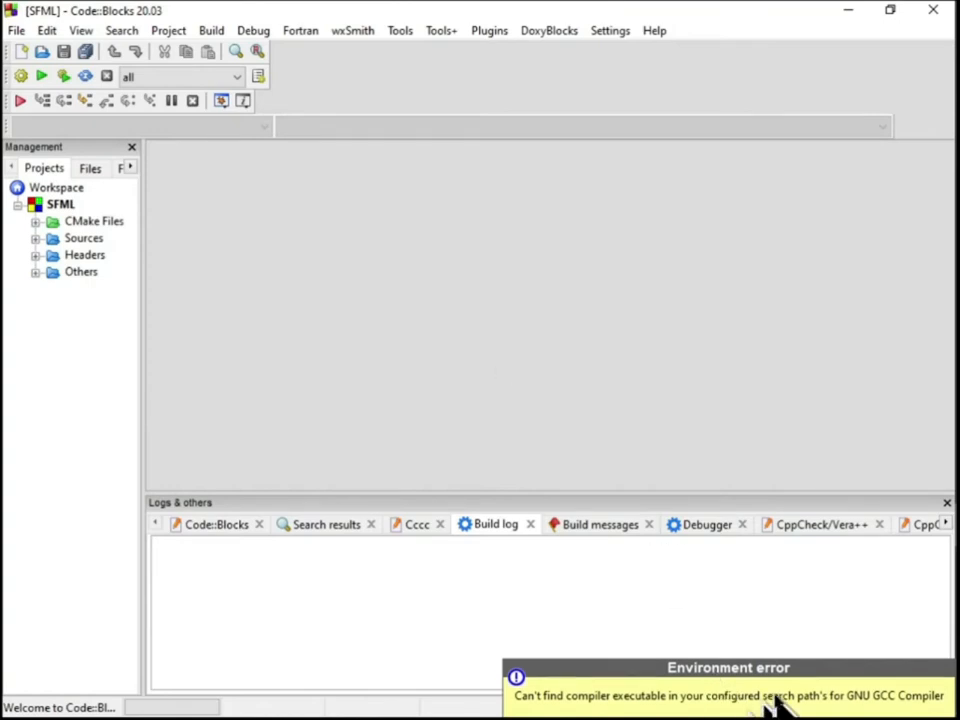
In the GNU GCC Compiler's toolchain executables, set the C compiler to gcc.exe and the C++ compiler to g++.exe
left_click(610, 30)
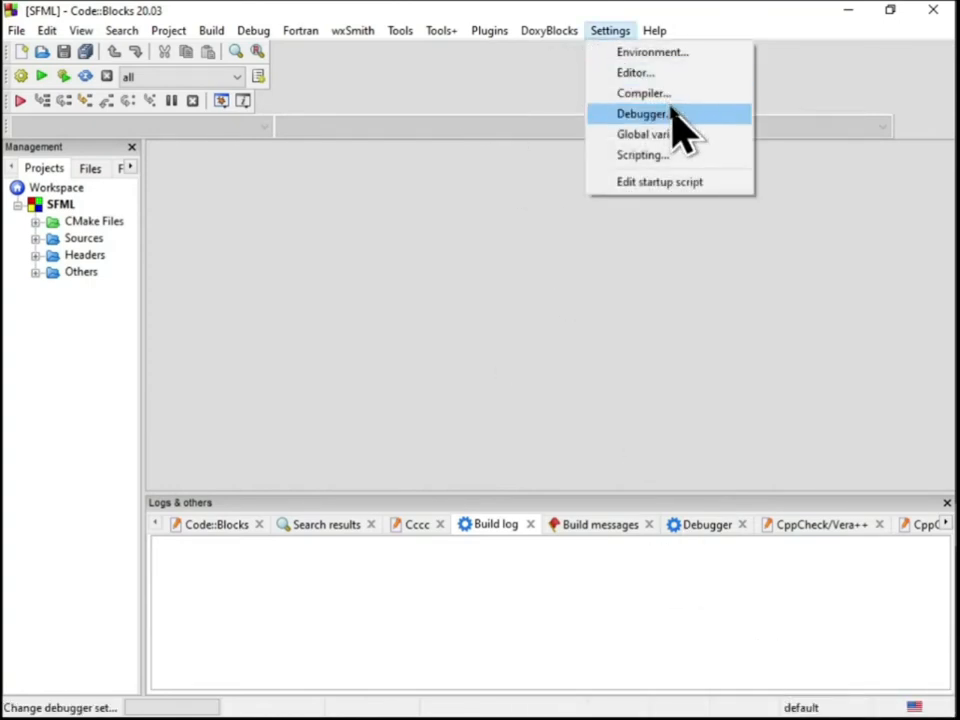
left_click(675, 93)
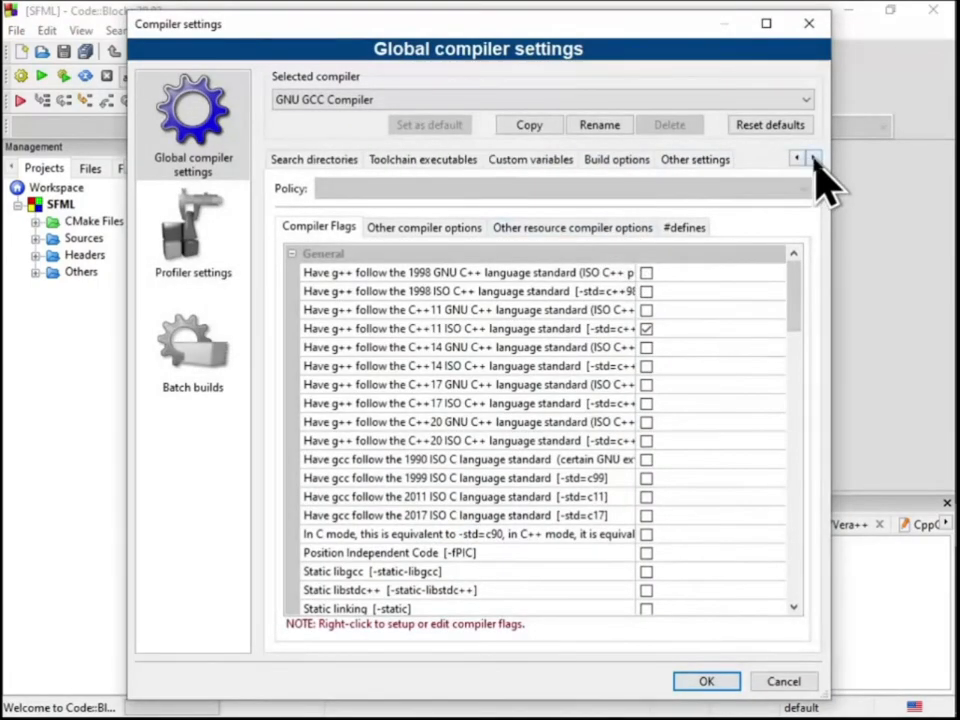
left_click(423, 159)
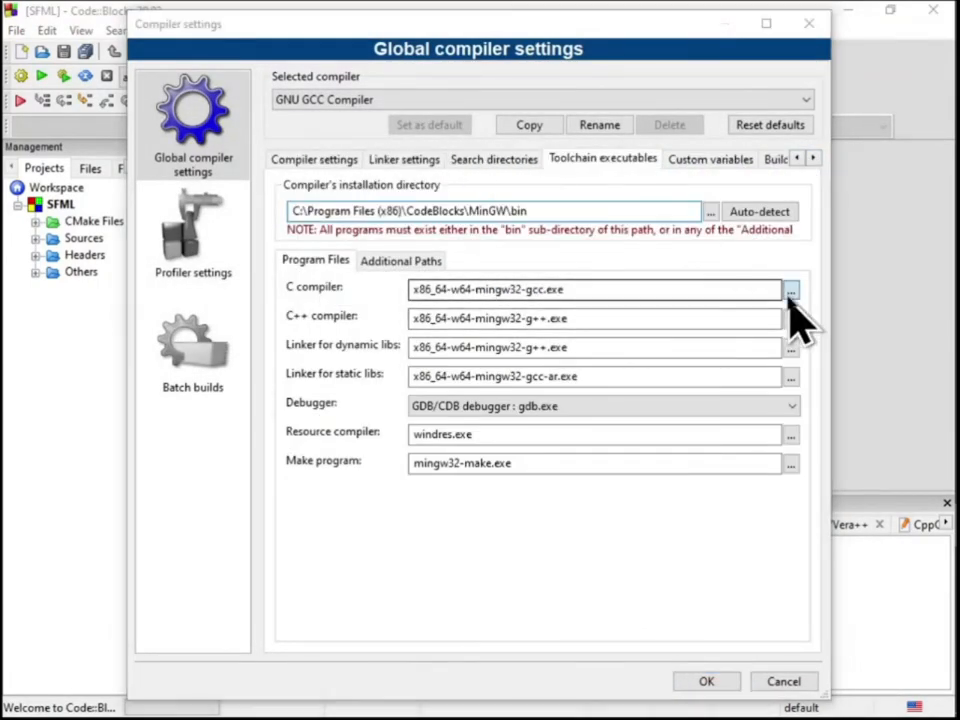
left_click(790, 290)
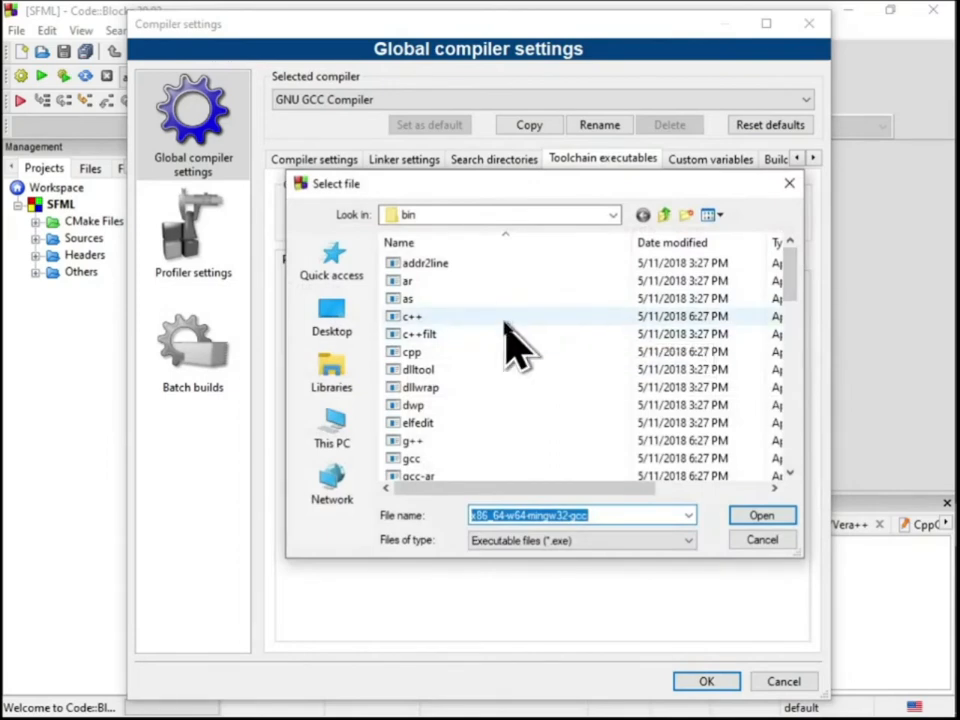
left_click(765, 515)
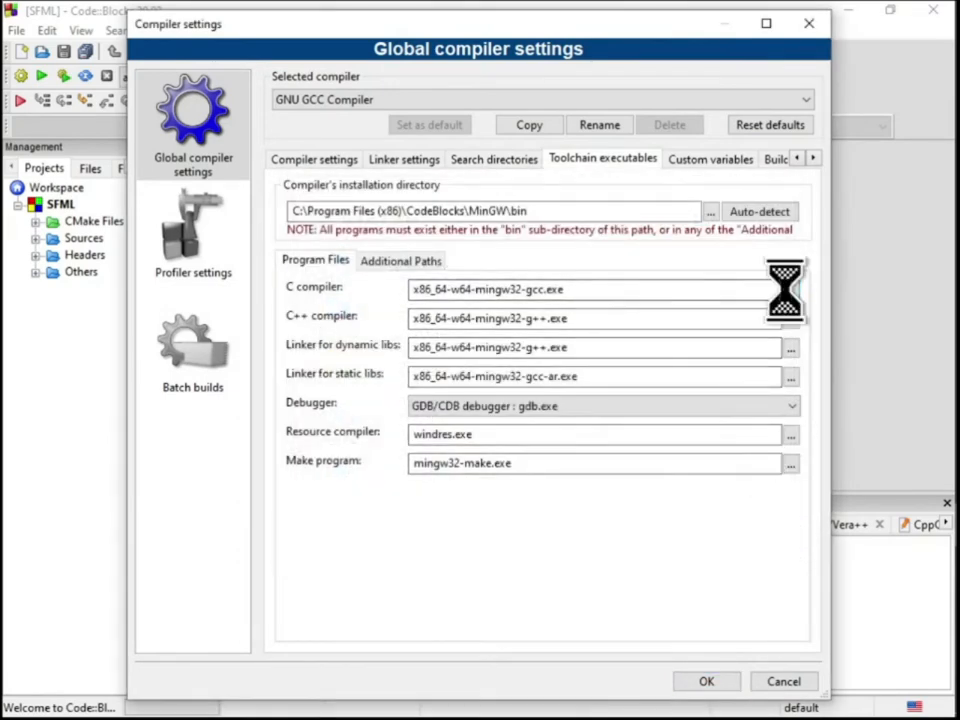
scroll(508, 350, "down", 1)
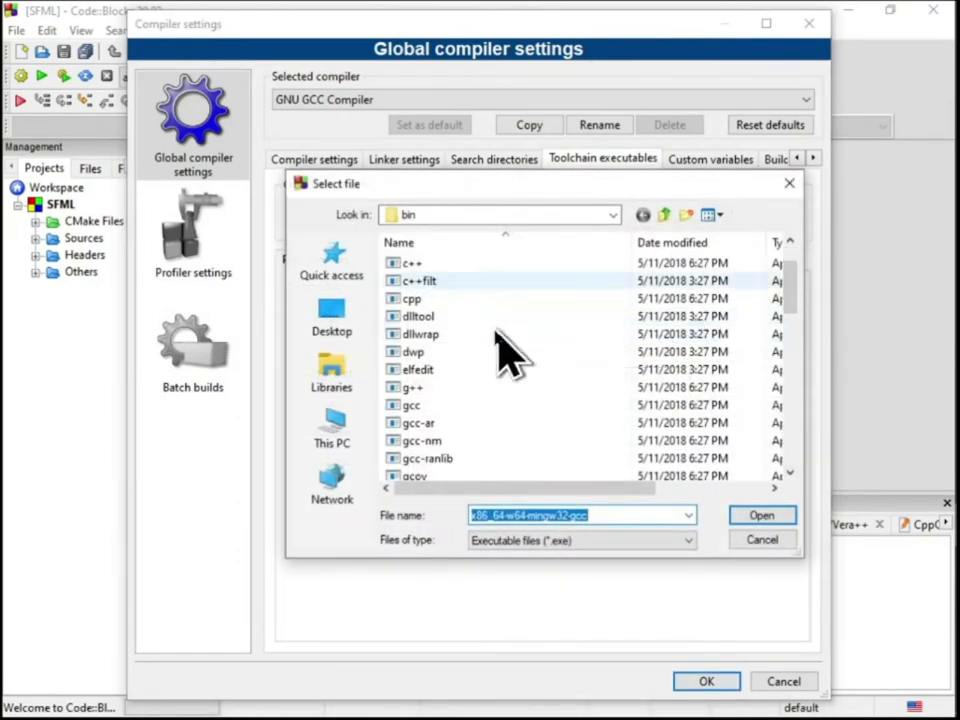
double_click(440, 405)
left_click(788, 322)
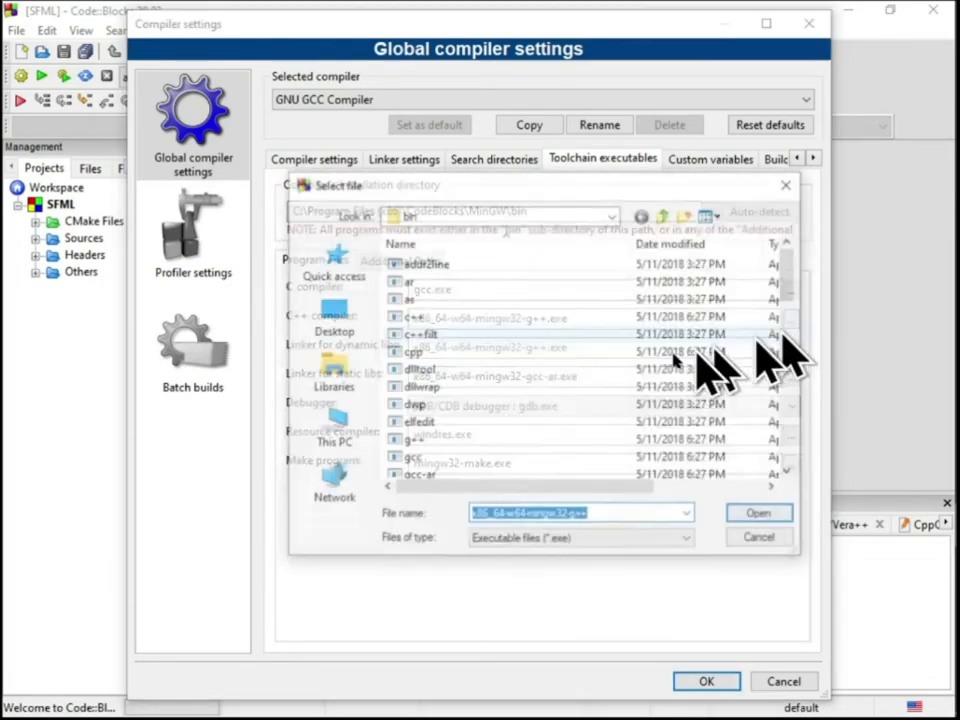
double_click(470, 439)
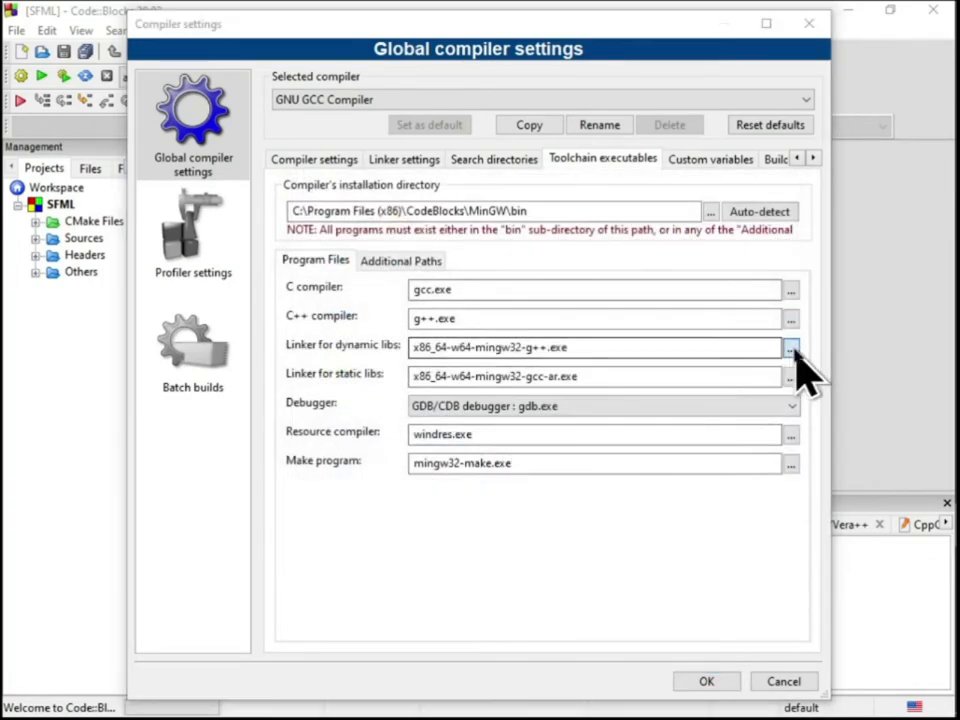
Set the dynamic library linker to g++.exe and the static library linker to ar.exe, confirm the settings and build the SFML project
left_click(791, 348)
double_click(472, 437)
left_click(790, 377)
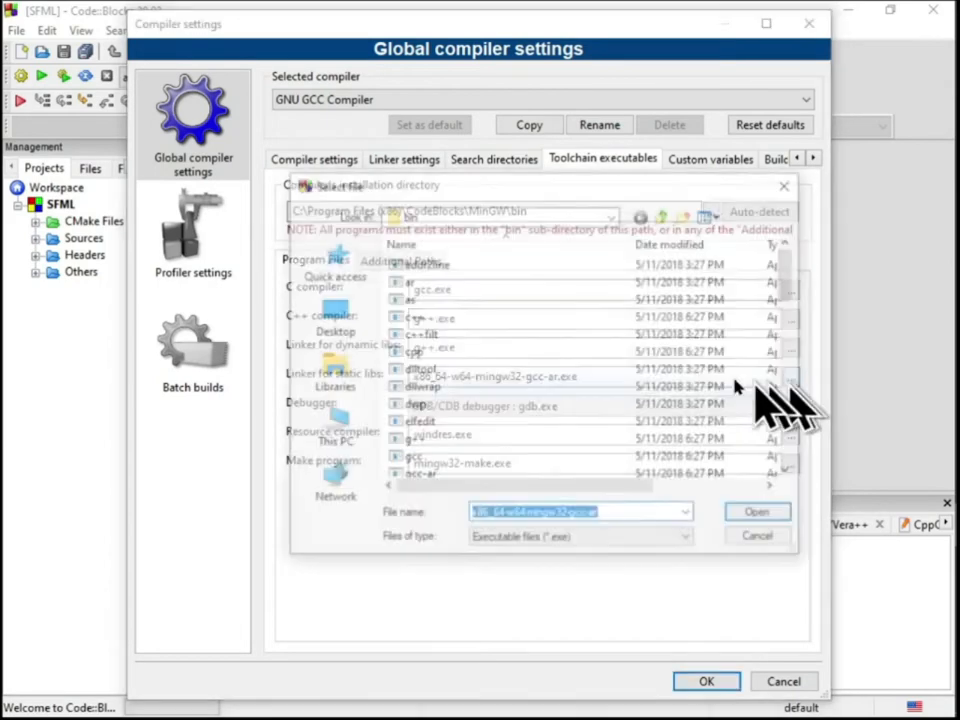
double_click(480, 283)
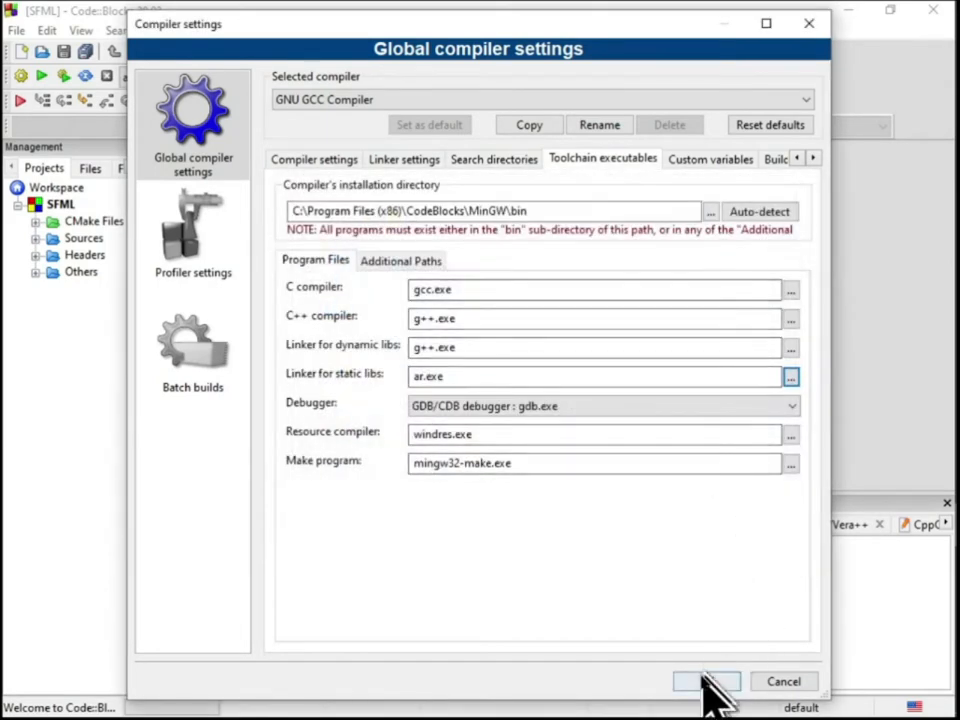
left_click(707, 682)
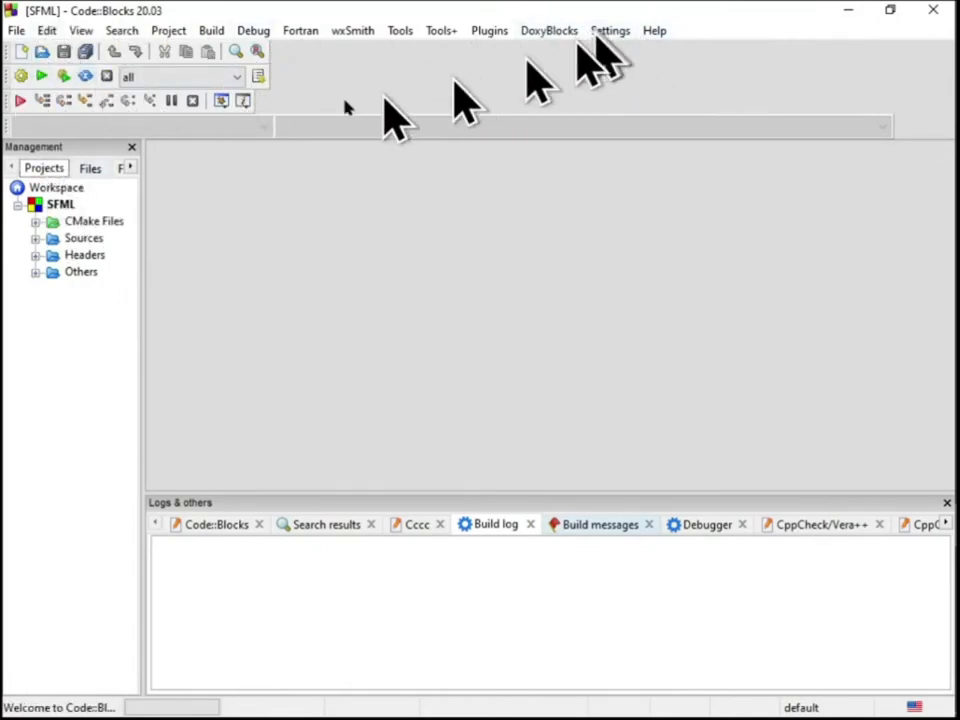
left_click(21, 77)
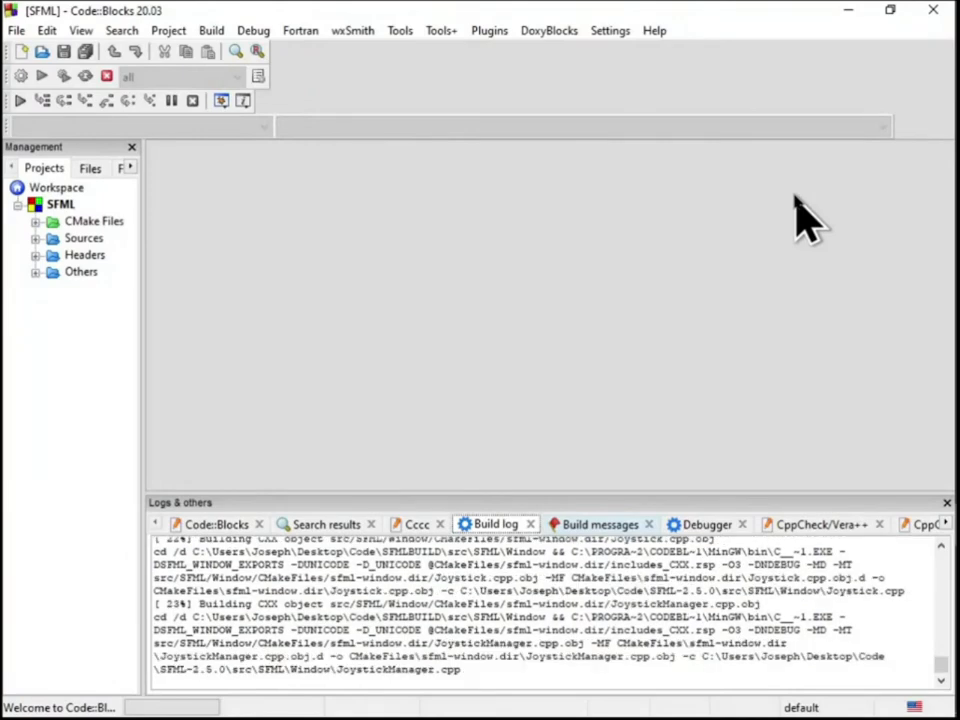
Review the global compiler settings, including the other compiler options, linker settings and the compiler and linker search directories
left_click(610, 31)
left_click(655, 94)
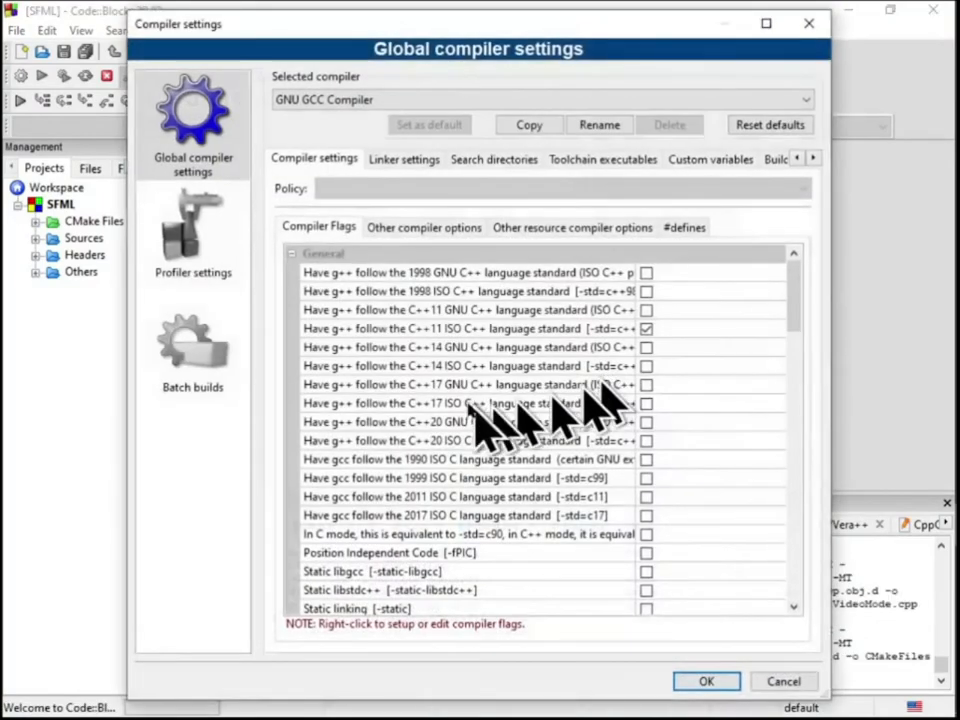
left_click(424, 227)
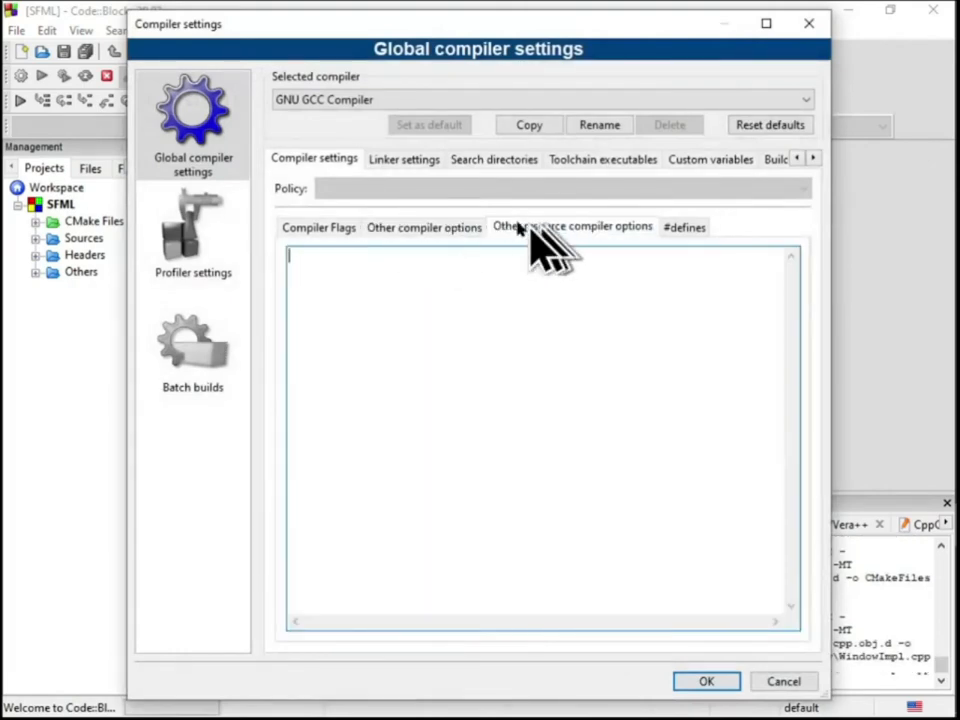
left_click(406, 160)
left_click(505, 160)
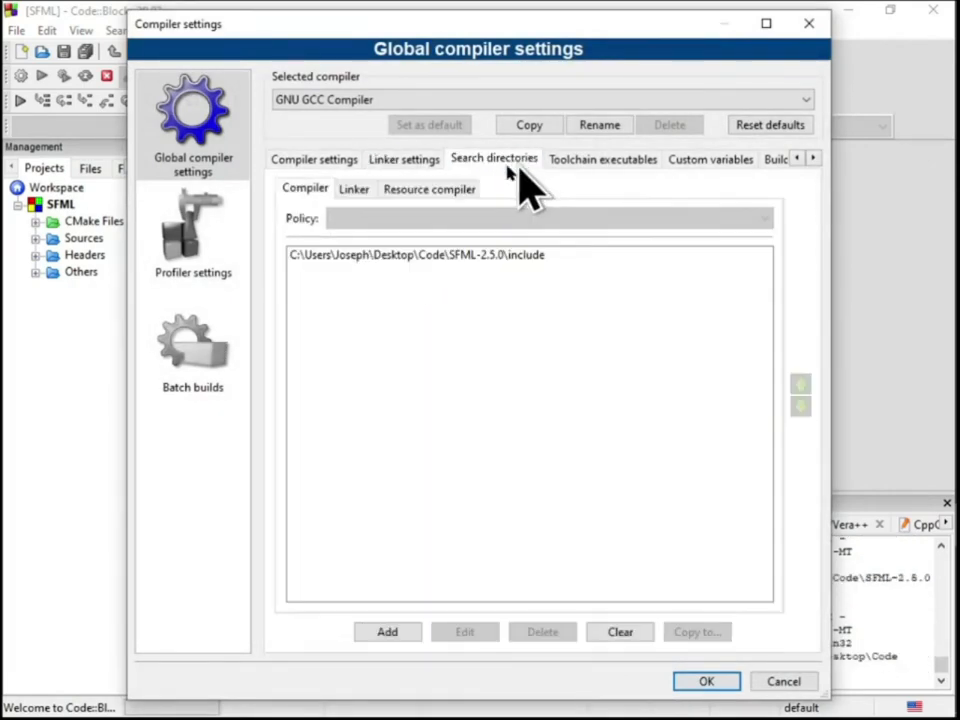
left_click(355, 189)
left_click(405, 162)
left_click(475, 162)
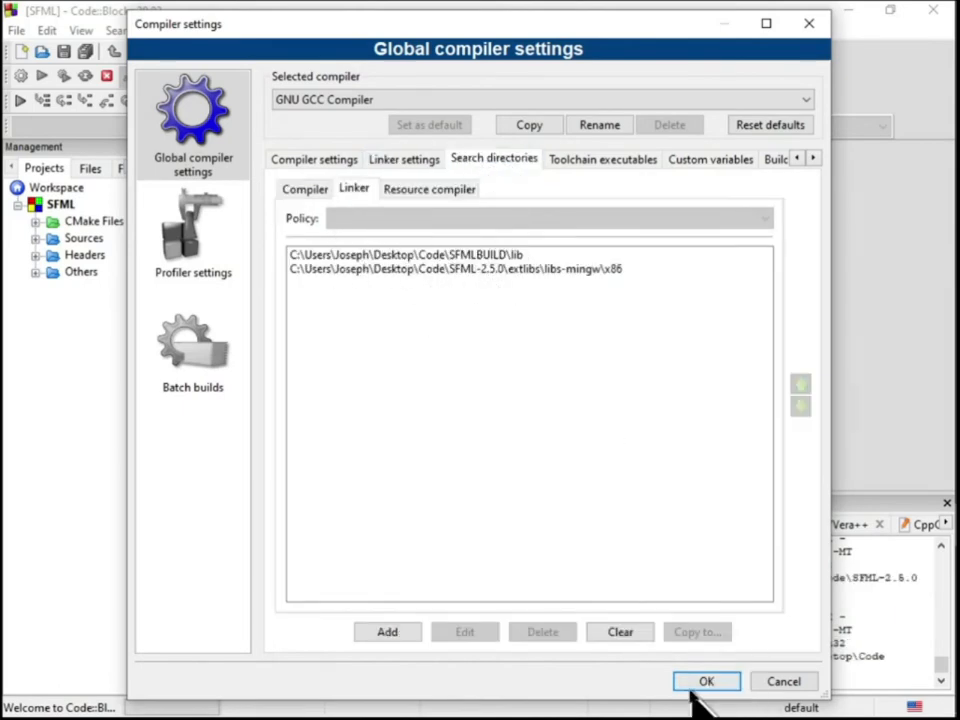
left_click(704, 681)
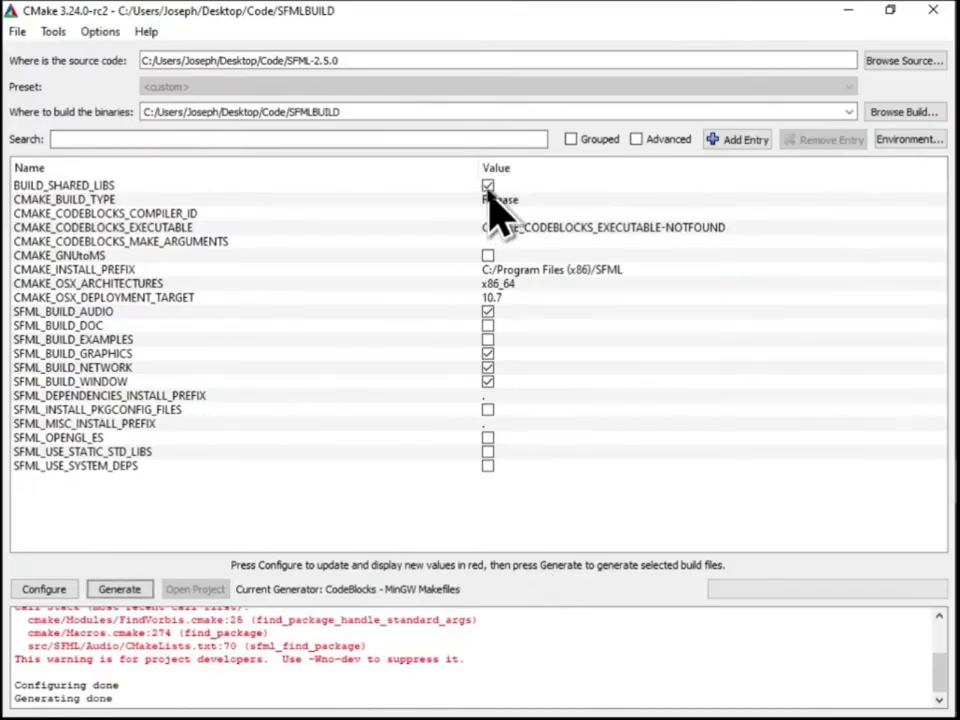
In CMake, set CMAKE_BUILD_TYPE to Debug with BUILD_SHARED_LIBS enabled, and configure and generate the build files
left_click(487, 187)
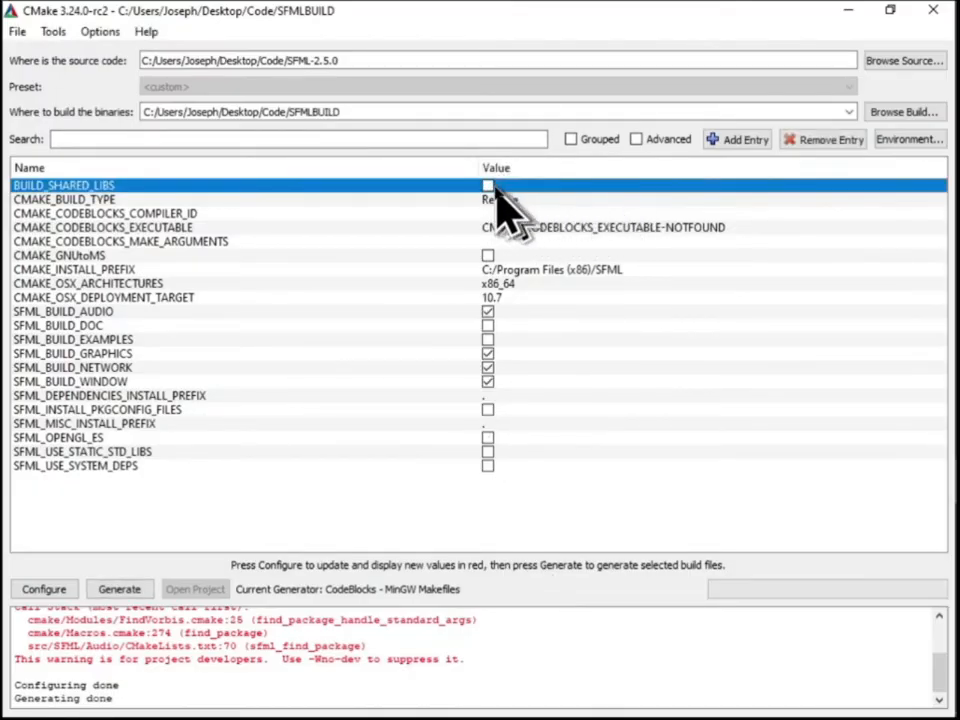
left_click(520, 199)
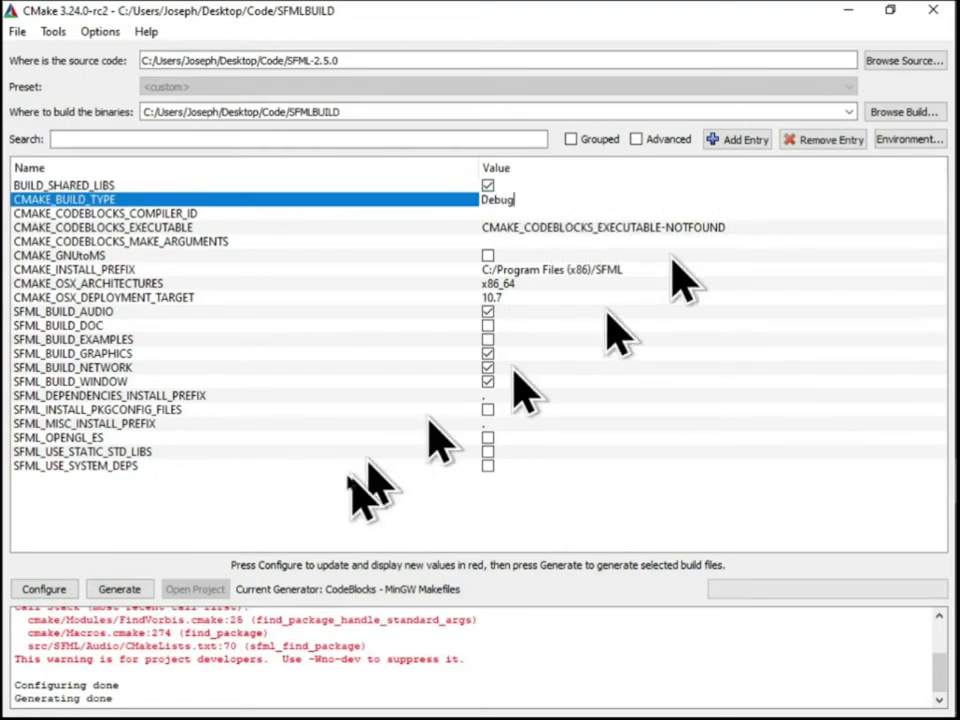
left_click(44, 594)
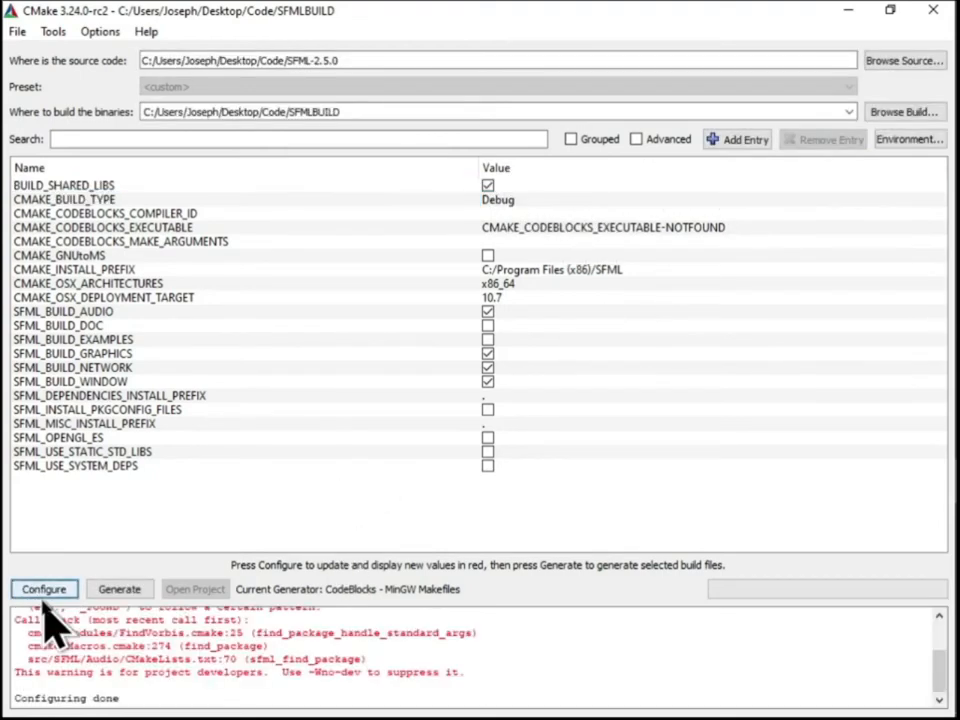
left_click(119, 590)
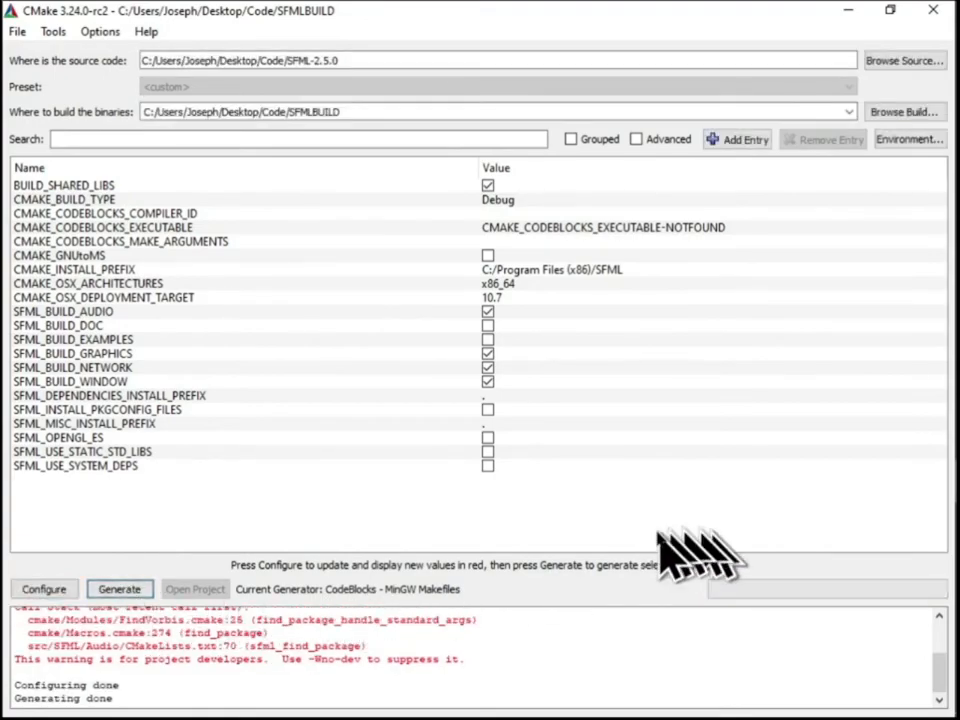
Switch to Code::Blocks, reload the SFML project and build its shared debug version
key("alt+Tab")
left_click(366, 382)
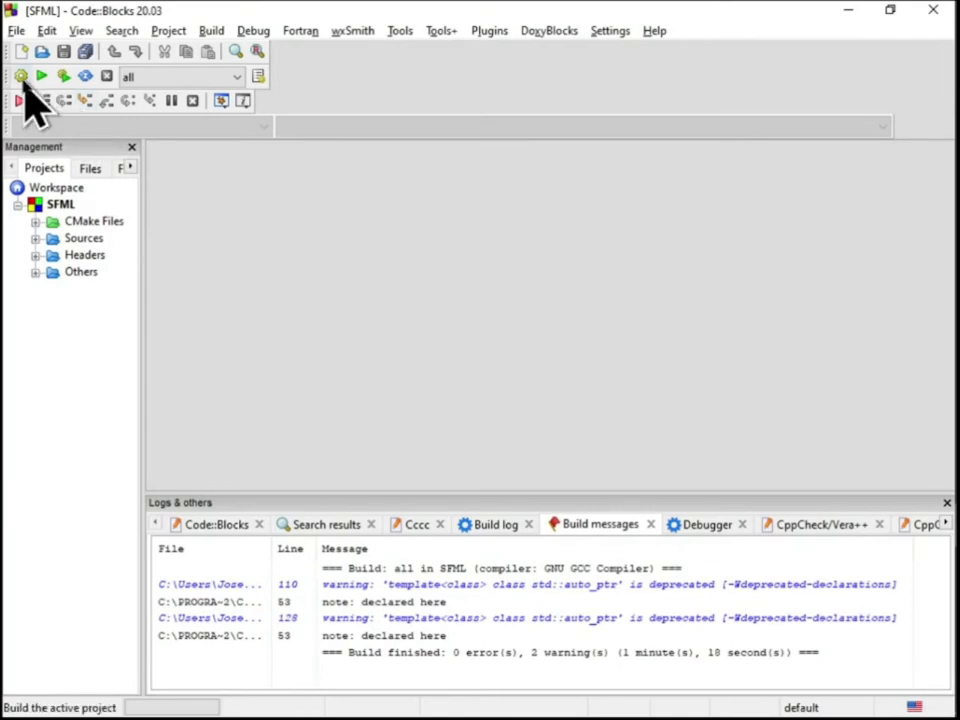
left_click(20, 77)
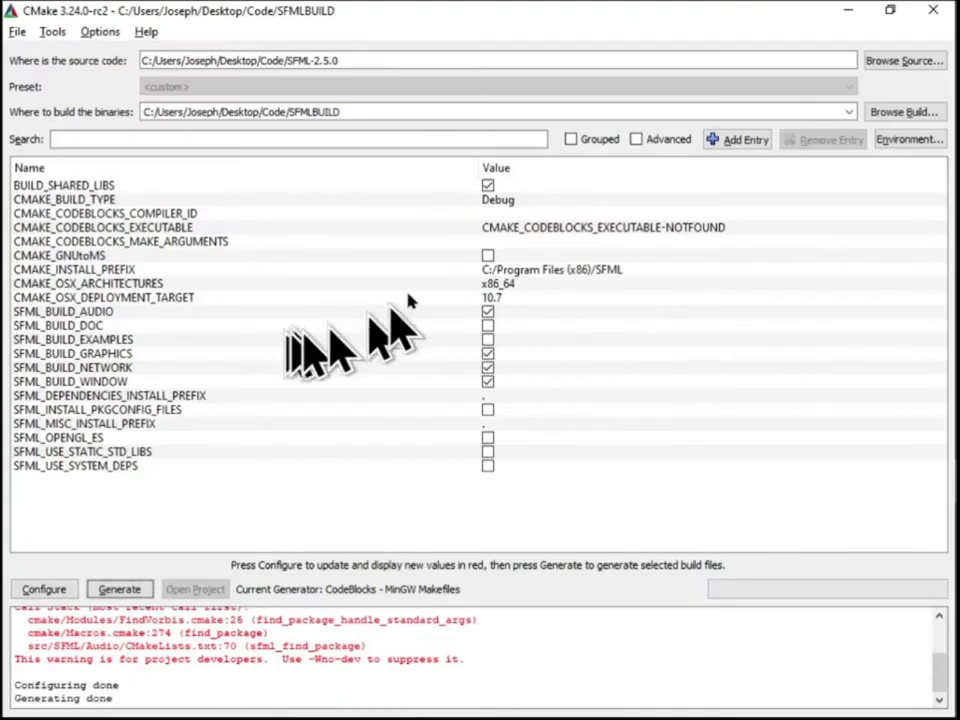
In CMake, disable BUILD_SHARED_LIBS, configure the project again and generate the build files
left_click(488, 187)
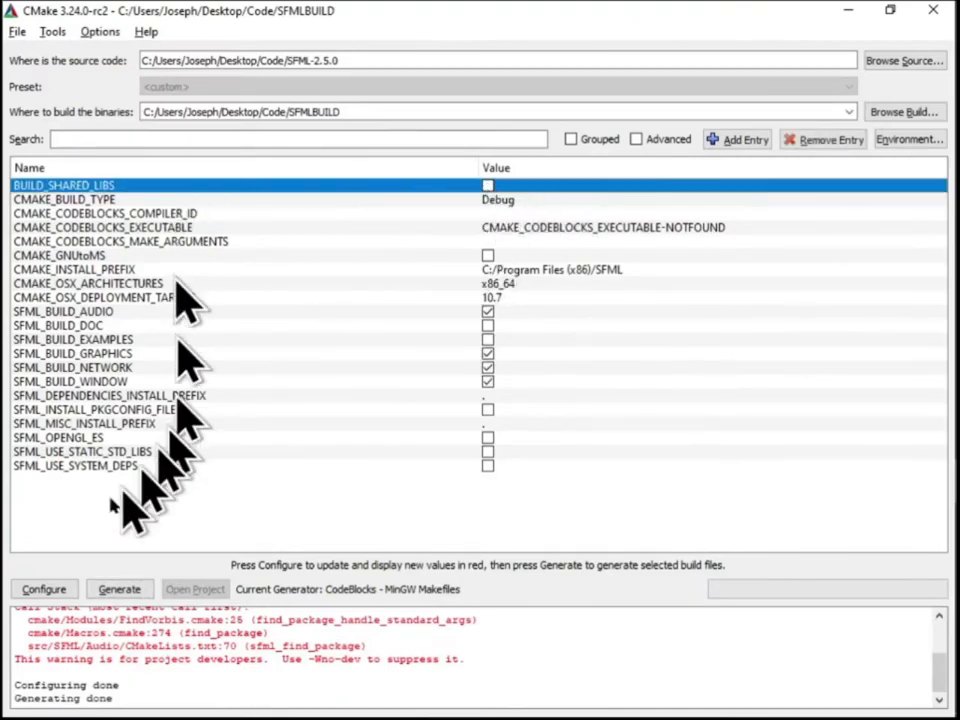
left_click(44, 589)
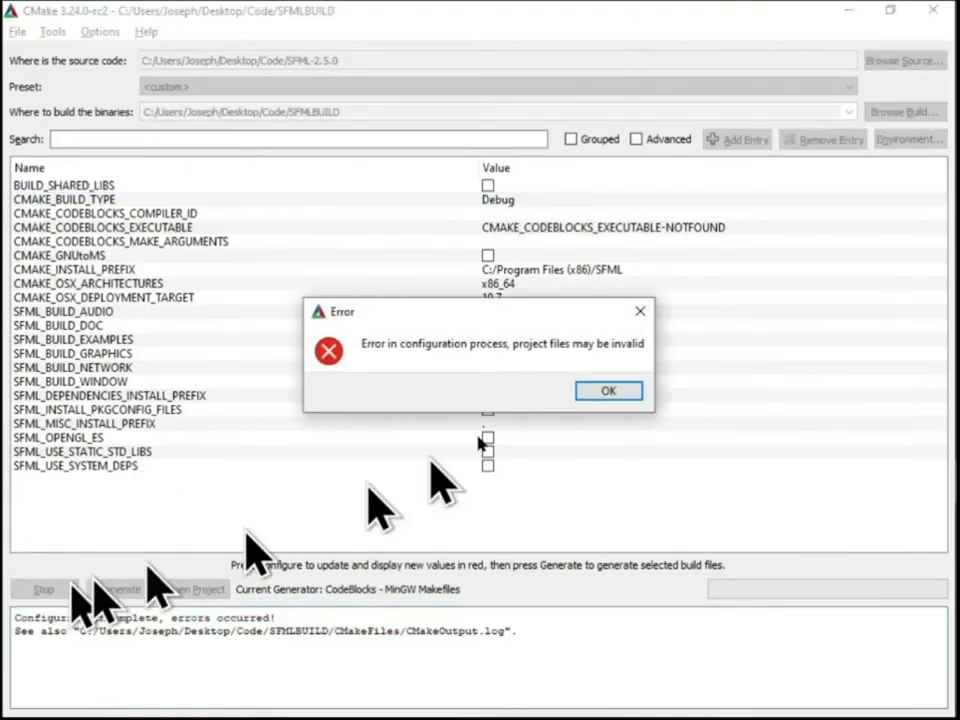
left_click(638, 312)
left_click(40, 592)
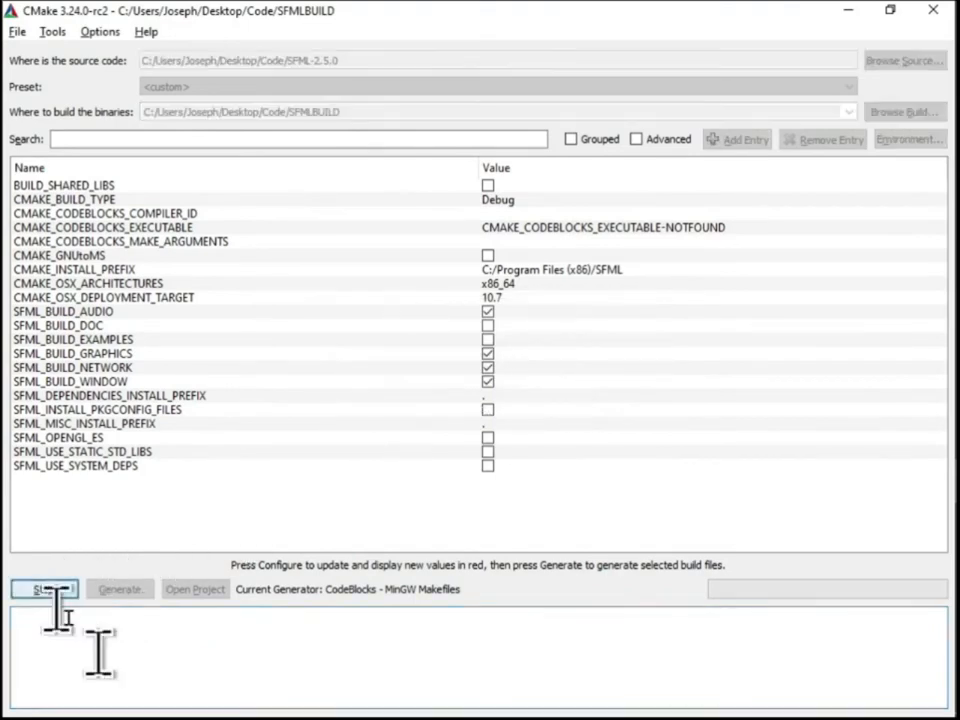
left_click(120, 592)
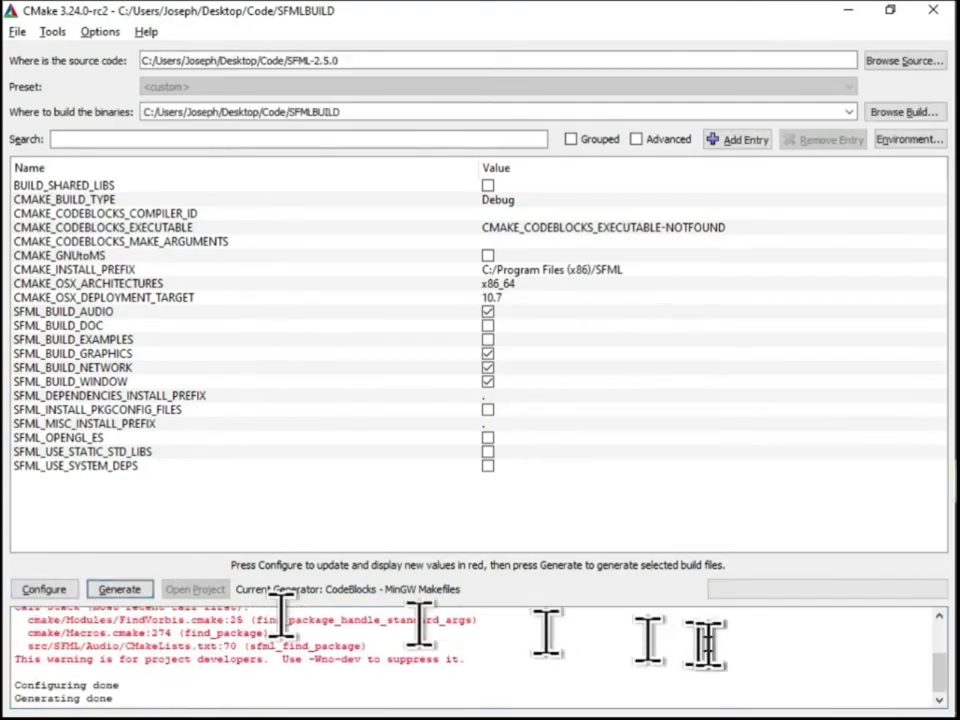
Return to Code::Blocks, reload the regenerated SFML project and build its static debug version
key("alt+Tab")
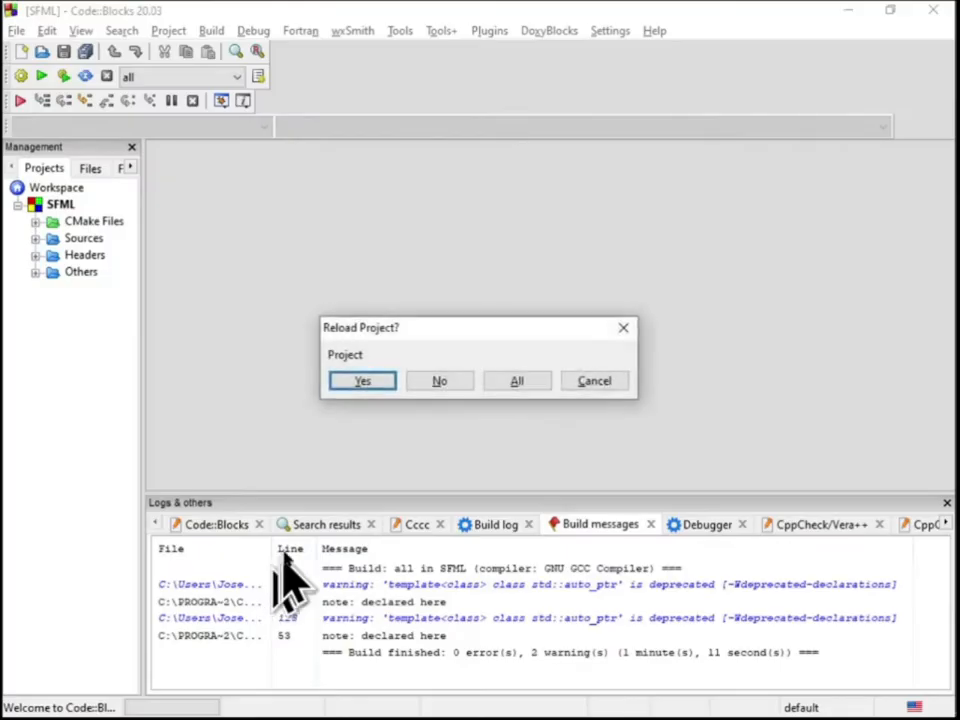
left_click(388, 383)
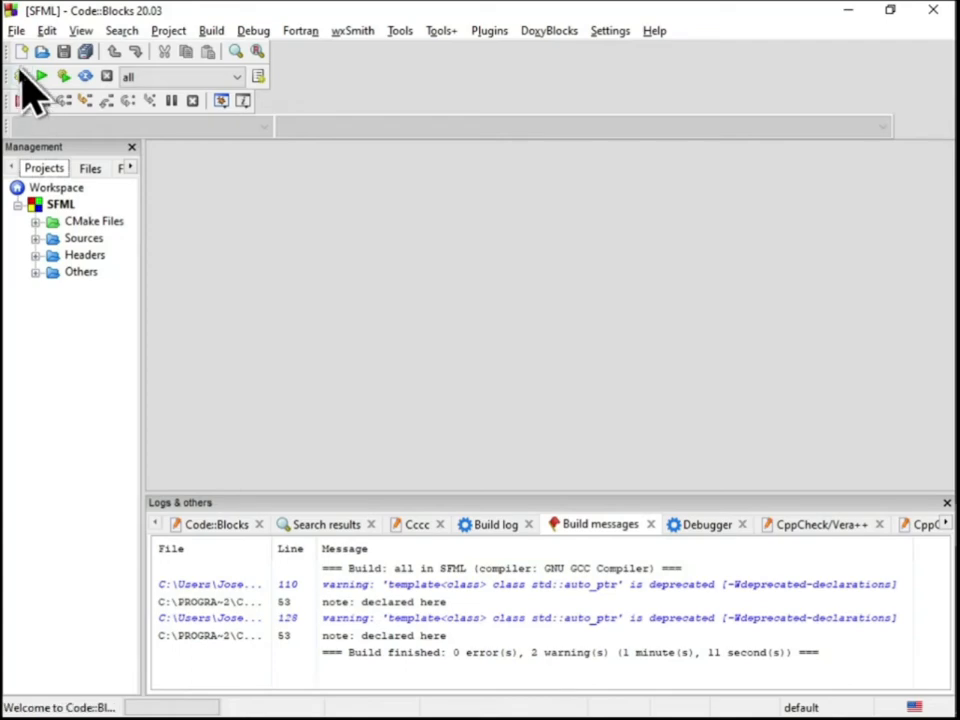
left_click(20, 76)
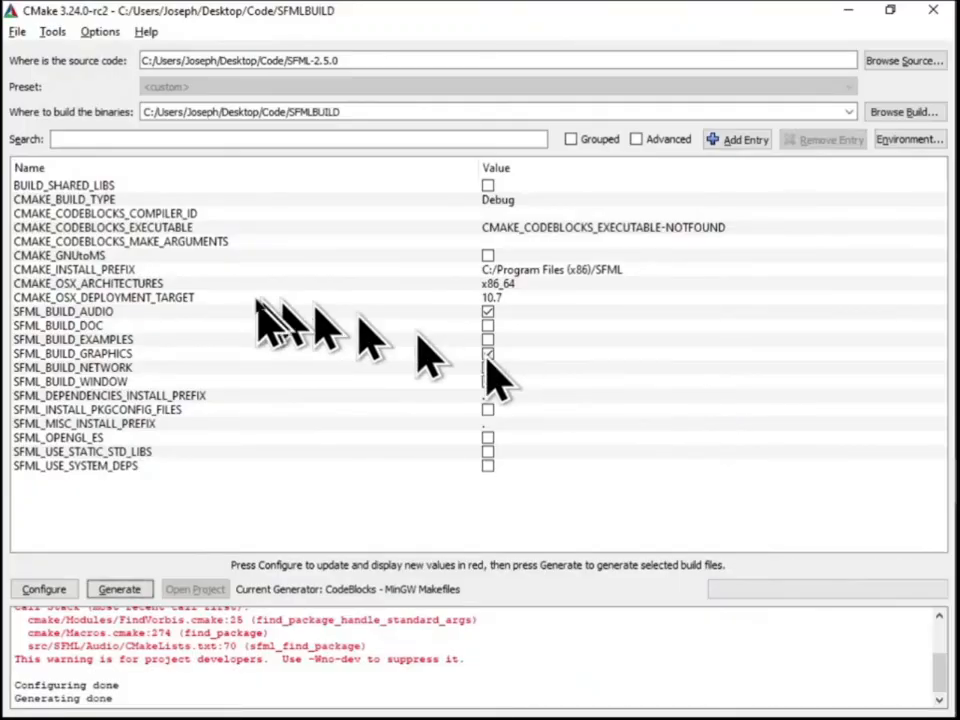
Set CMAKE_BUILD_TYPE to Release with BUILD_SHARED_LIBS disabled, then configure and generate the build files
double_click(510, 197)
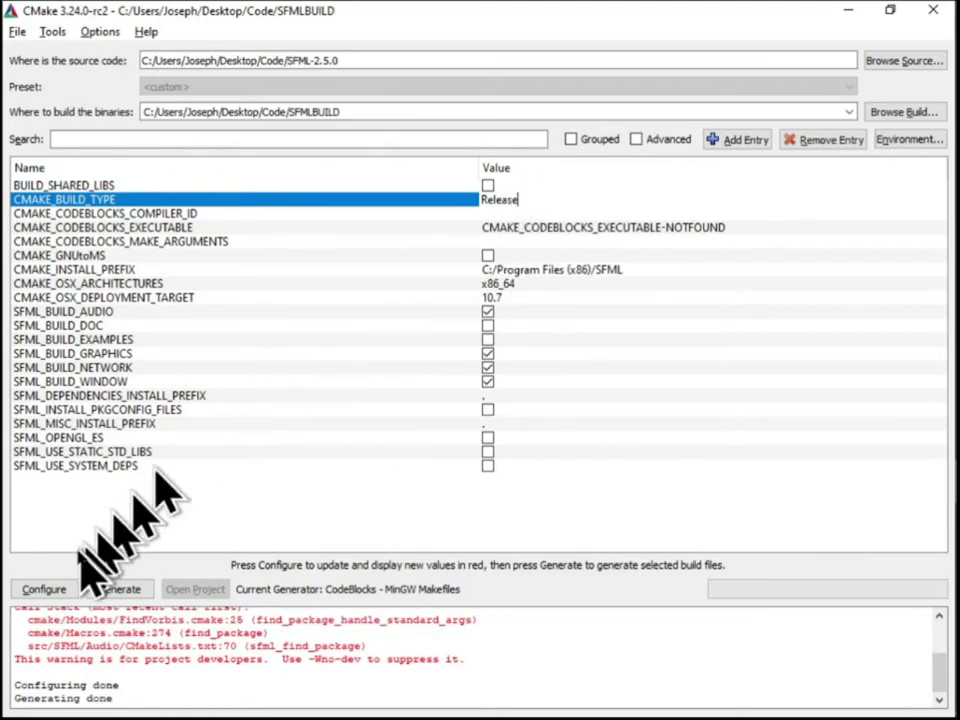
left_click(46, 592)
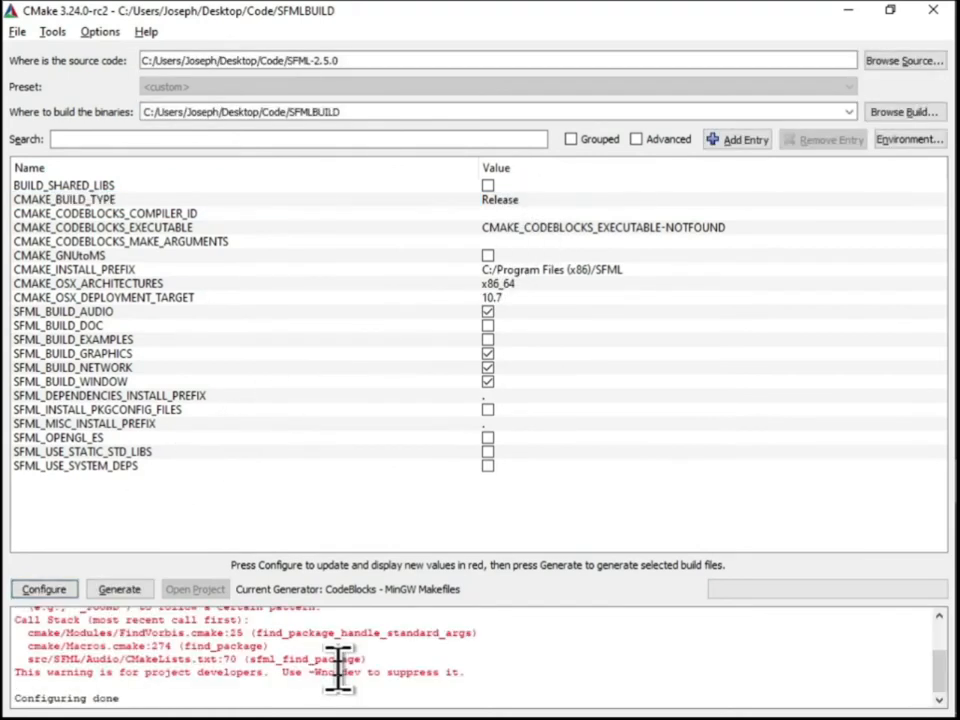
left_click(124, 589)
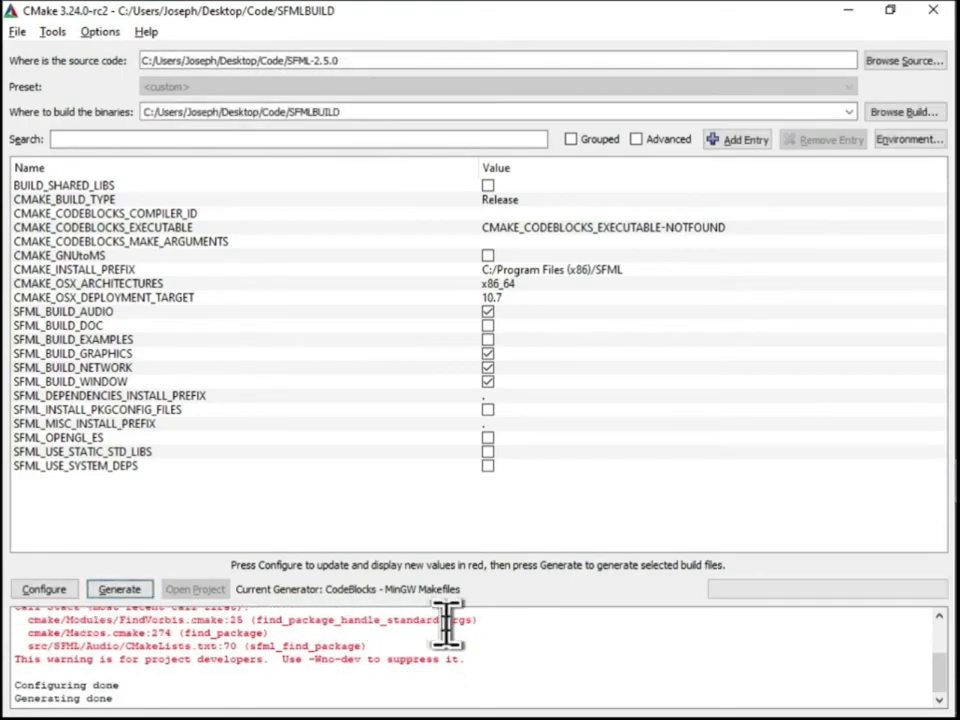
Switch to Code::Blocks, reload the regenerated SFML project and build its static release version
key("alt+Tab")
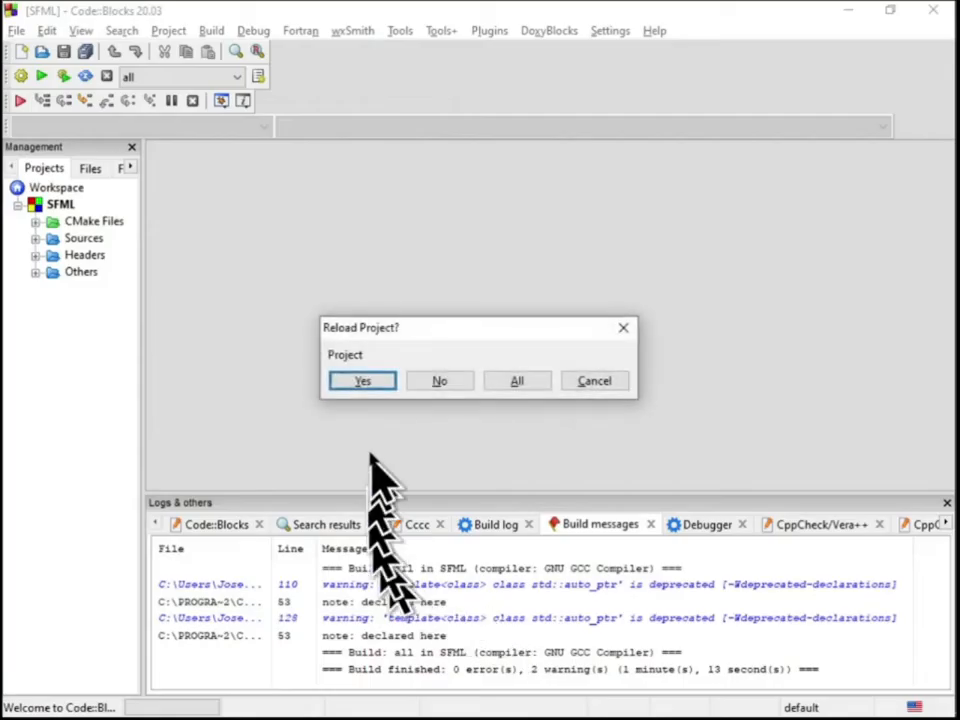
left_click(362, 380)
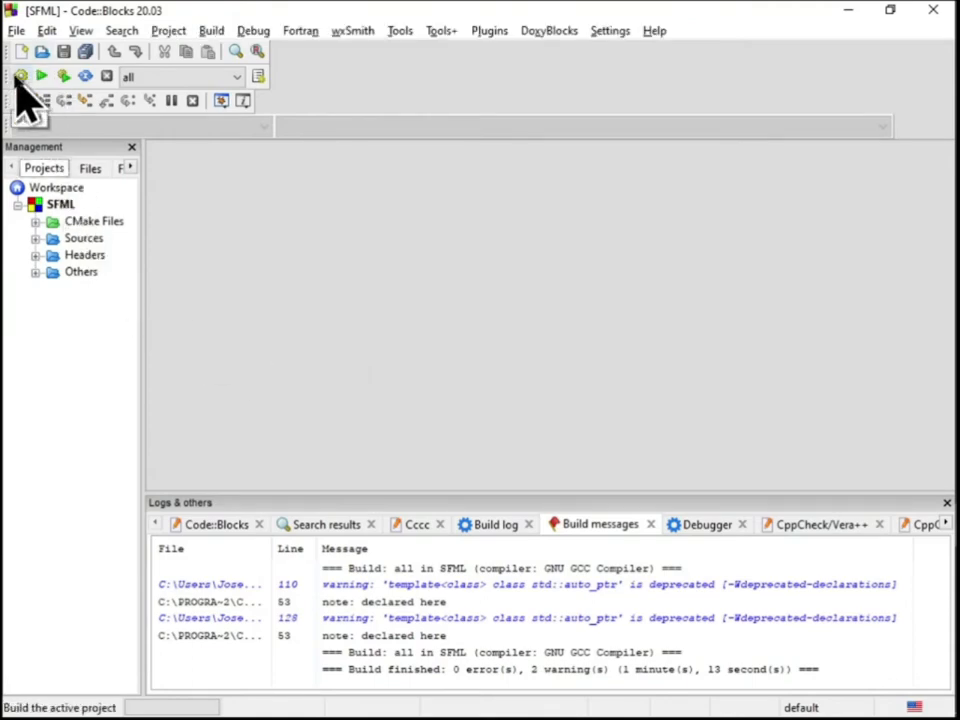
left_click(20, 76)
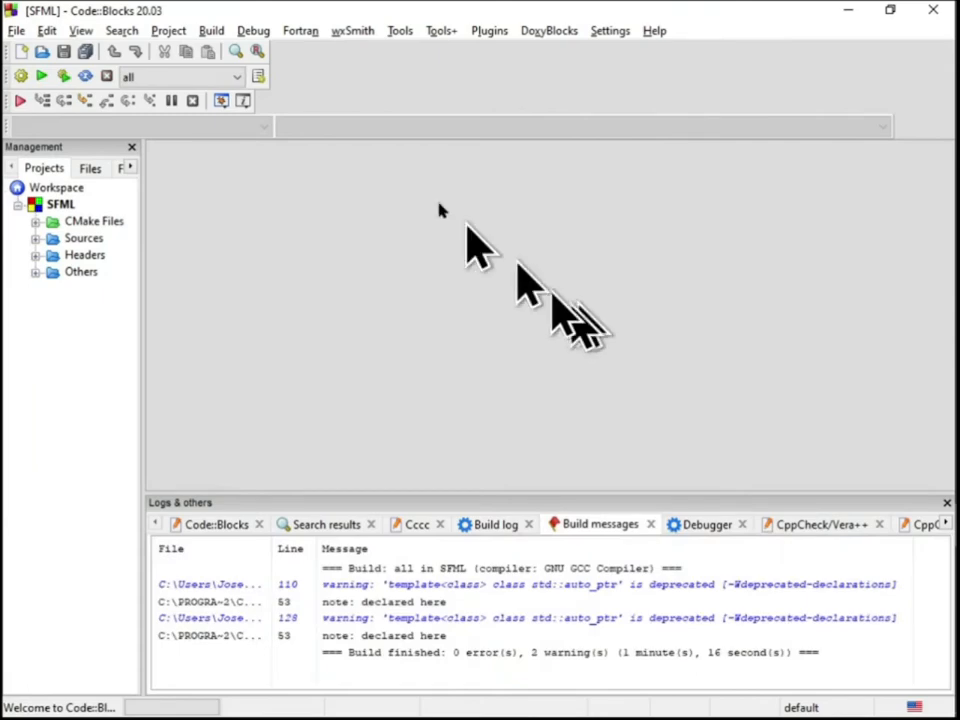
Close the SFML project in the 32-bit Code::Blocks and exit CMake
right_click(58, 205)
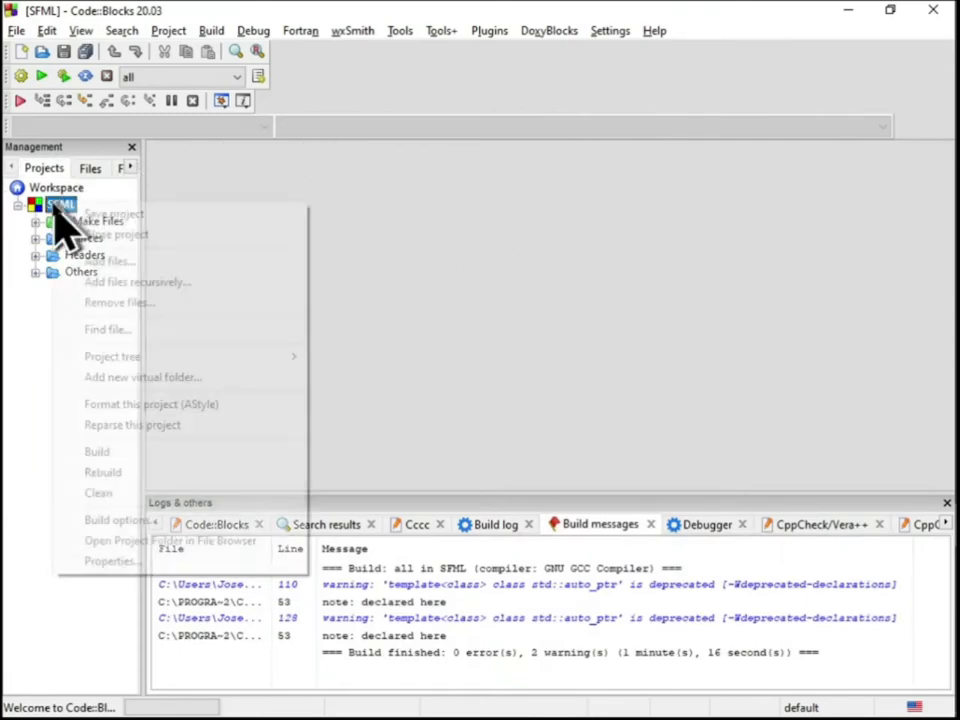
left_click(116, 234)
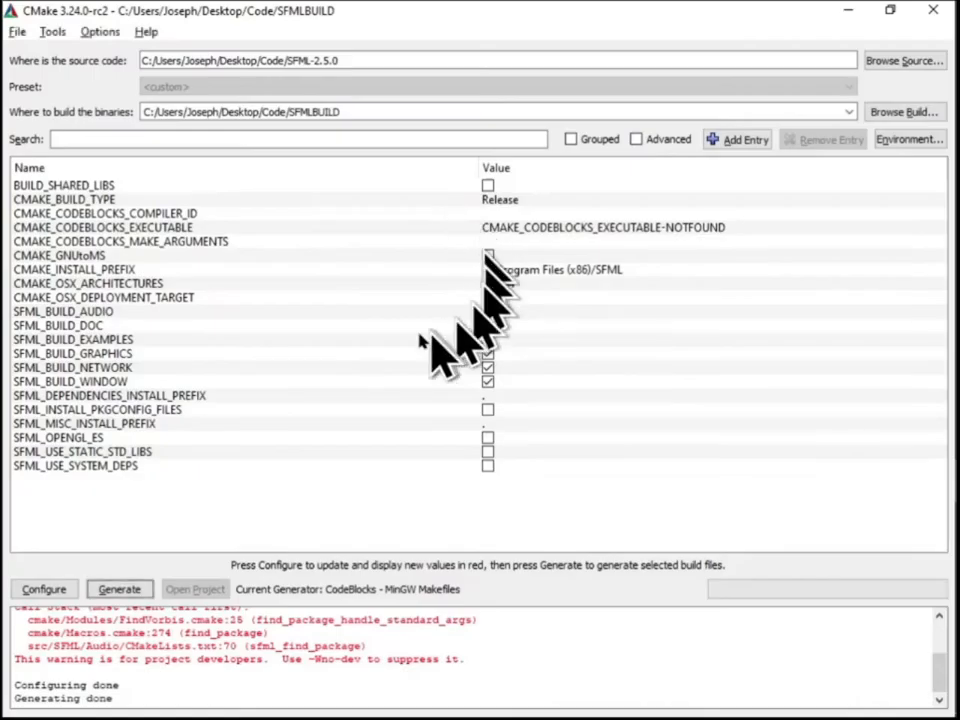
left_click(933, 10)
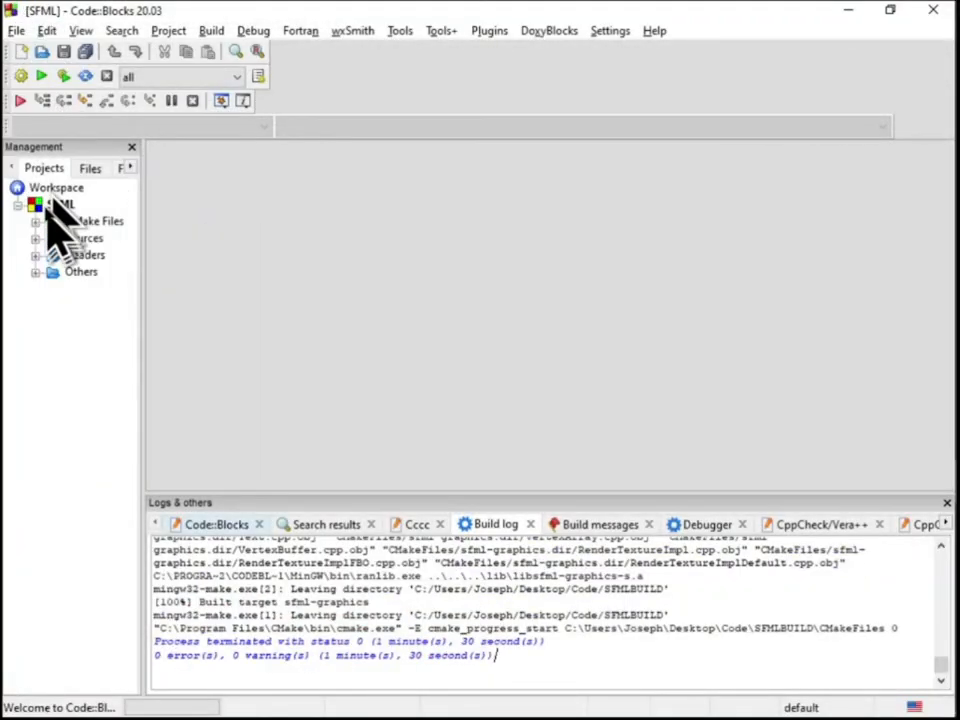
Close the SFML project in the 64-bit Code::Blocks and exit the remaining CMake window
right_click(55, 205)
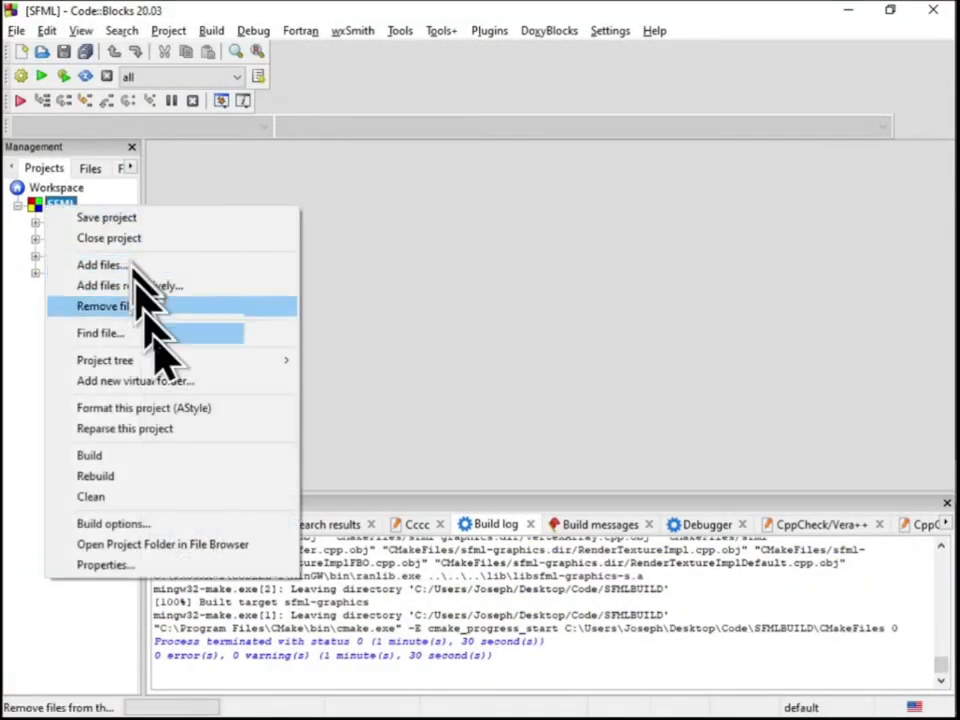
left_click(150, 238)
mouse_move(915, 465)
left_click(928, 525)
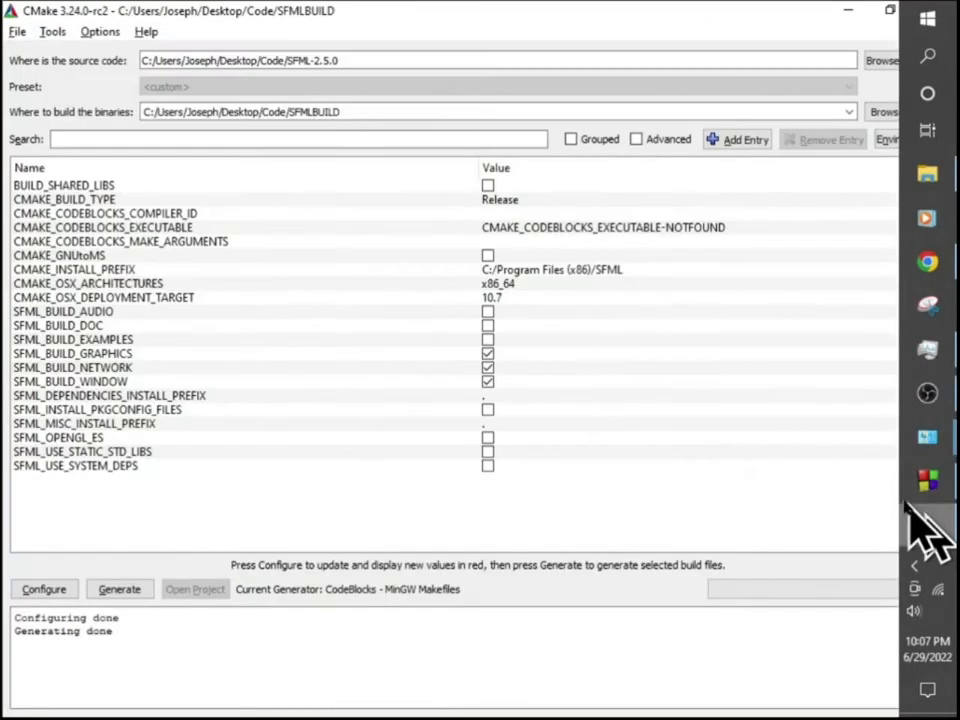
left_click(943, 8)
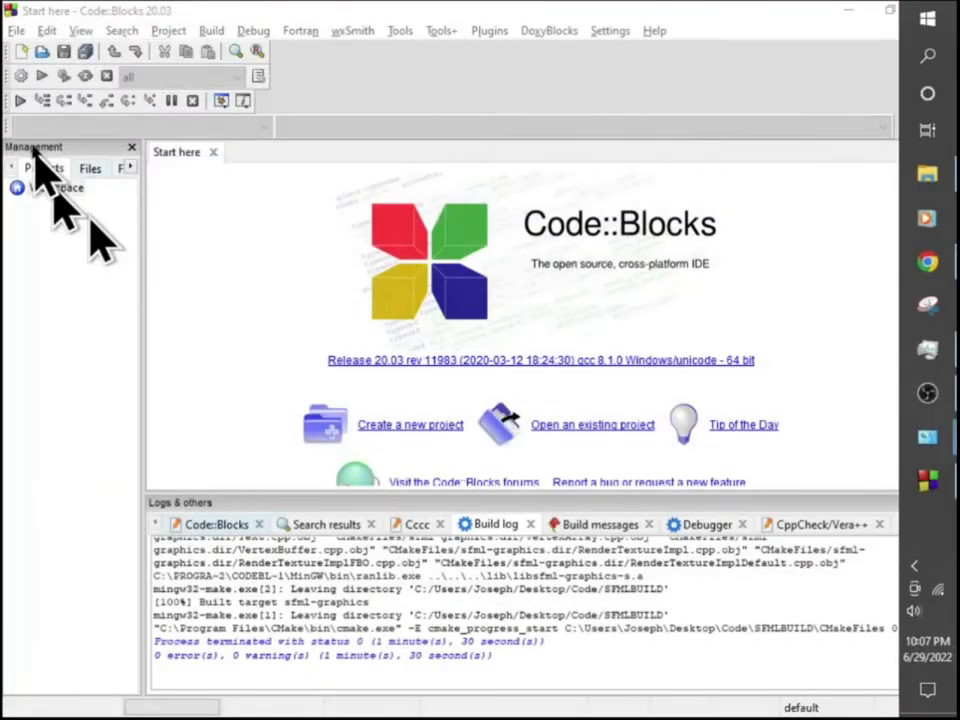
Start a new project in Code::Blocks from the Empty project template and title it Test
left_click(16, 30)
mouse_move(180, 52)
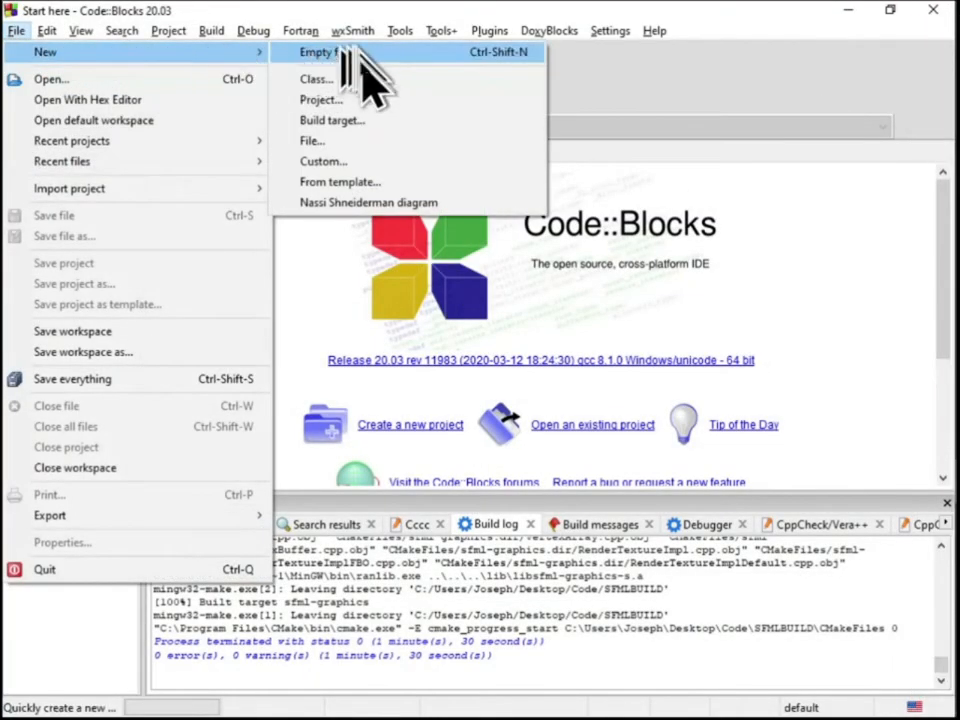
left_click(364, 99)
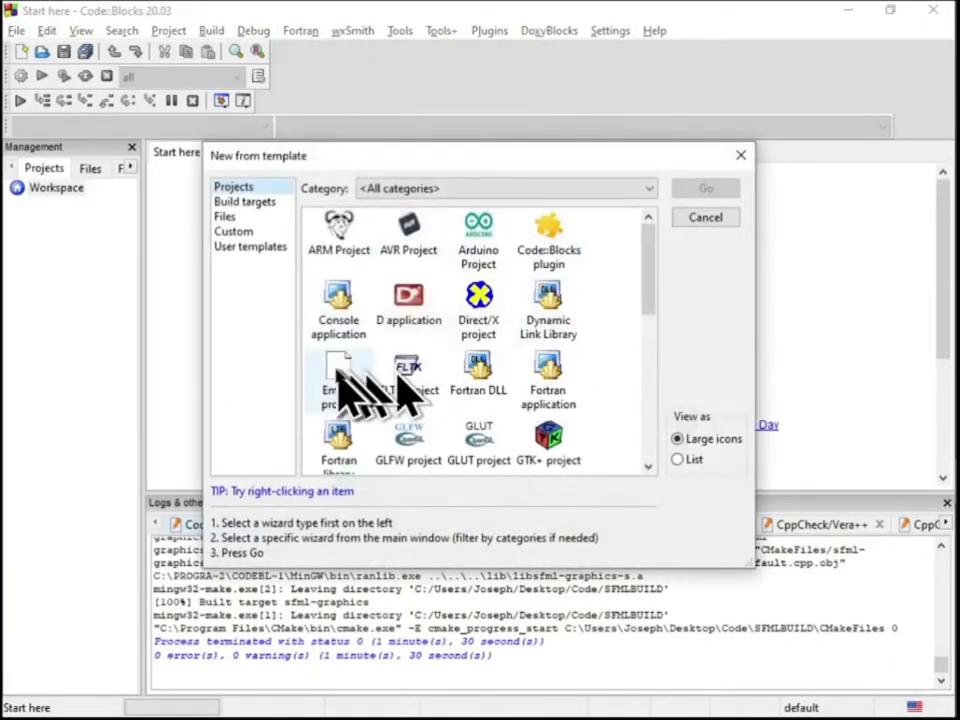
left_click(712, 190)
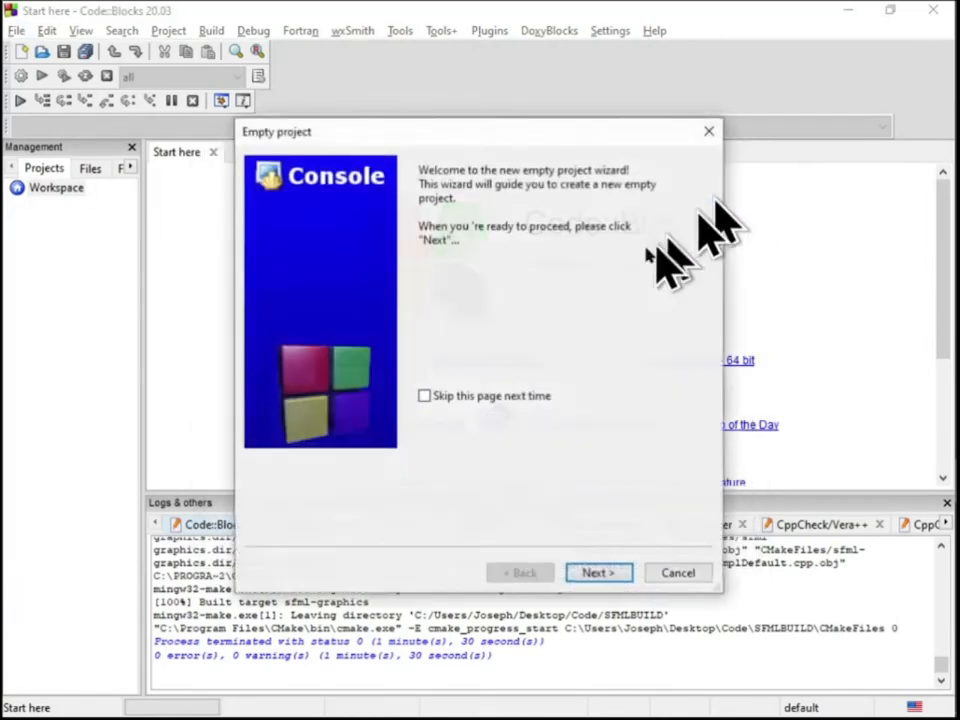
left_click(606, 572)
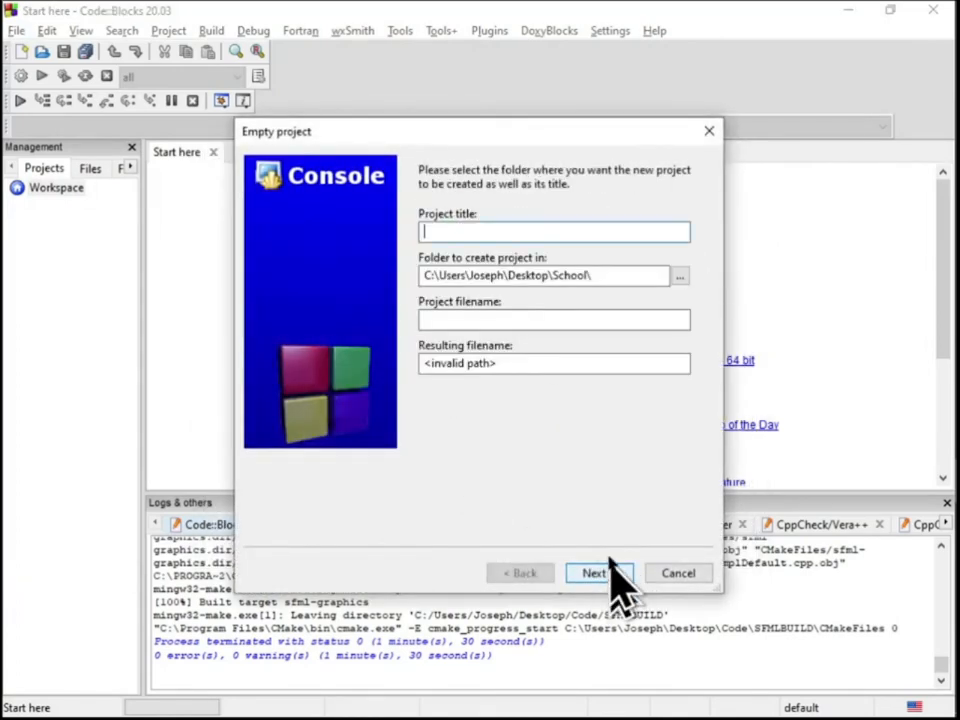
Choose the Code folder on the desktop as location and create the project with the GNU GCC Compiler and Debug and Release configurations
left_click(679, 277)
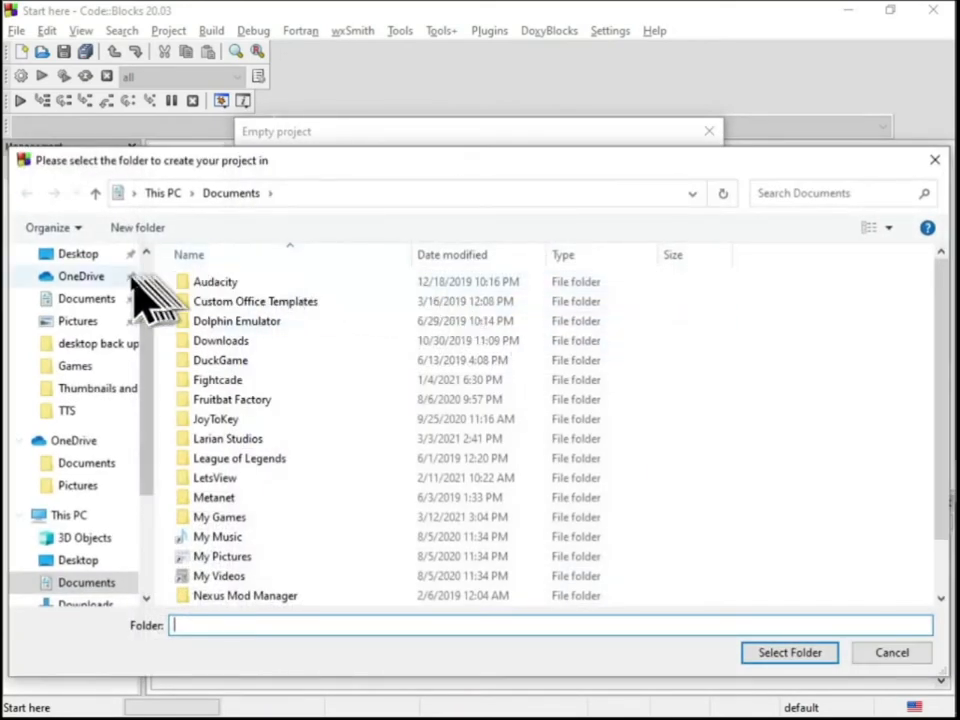
left_click(80, 256)
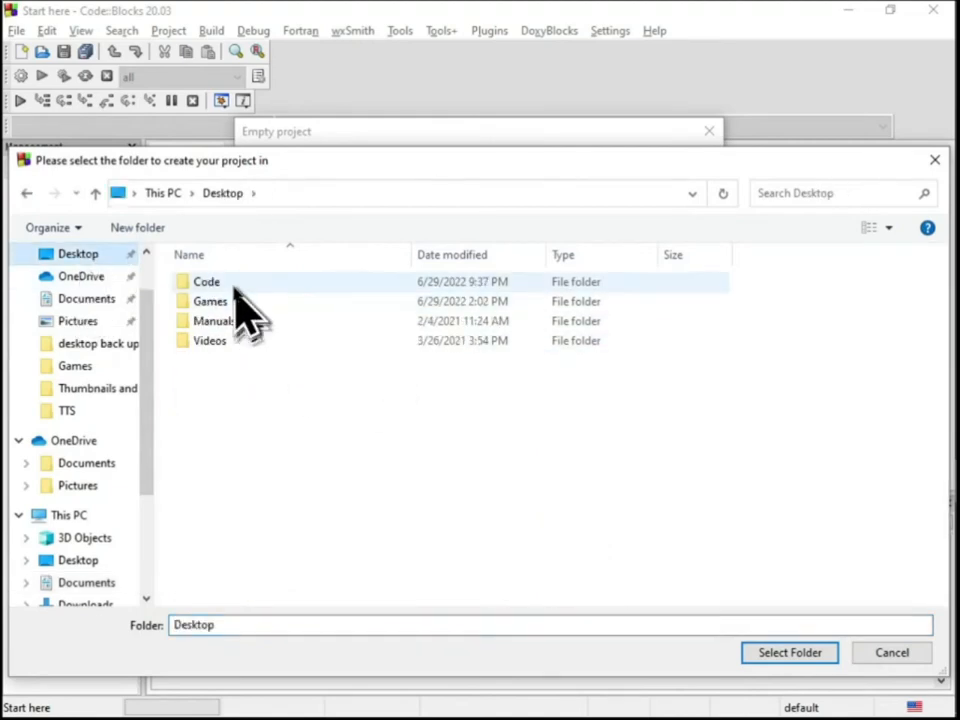
double_click(230, 284)
left_click(790, 652)
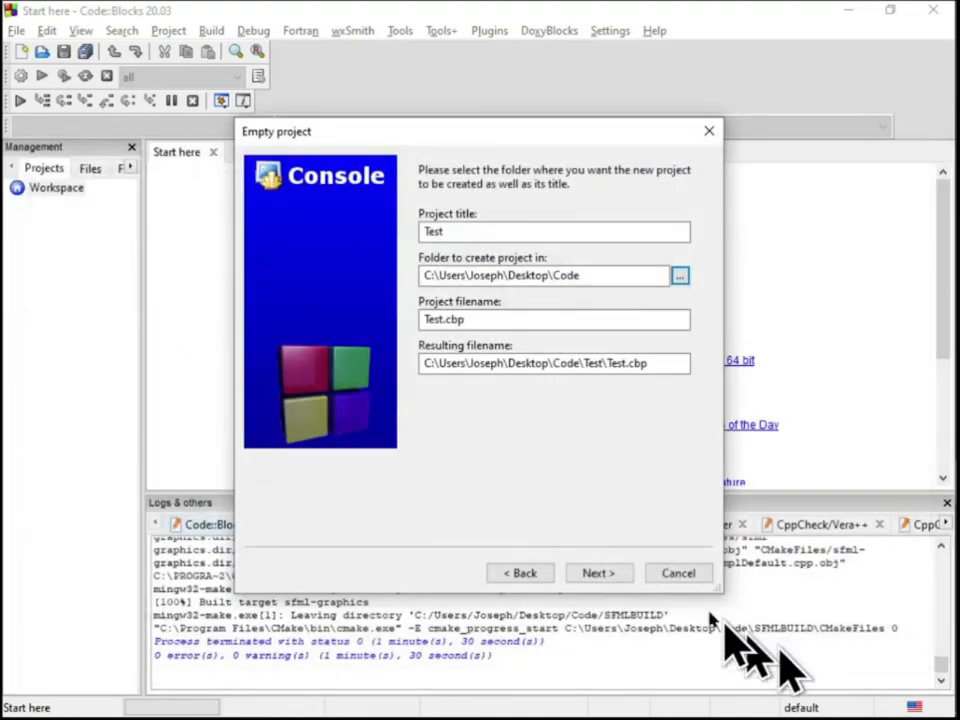
left_click(599, 574)
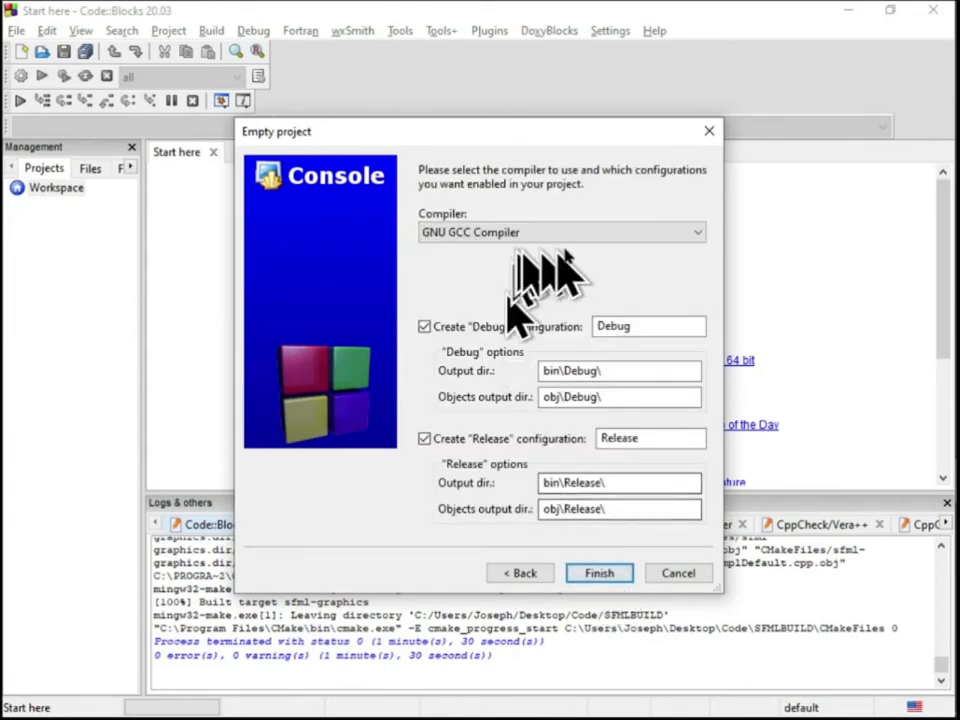
left_click(601, 579)
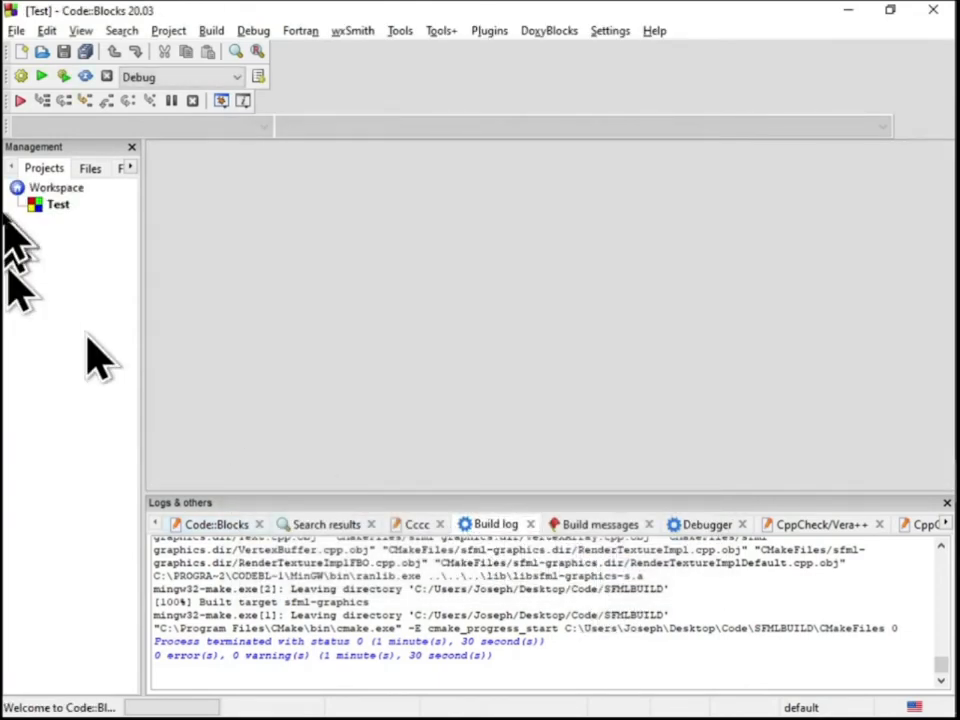
Add a new empty file to the Test project, saved as main.cpp and assigned to the Debug and Release targets
right_click(55, 207)
left_click(38, 265)
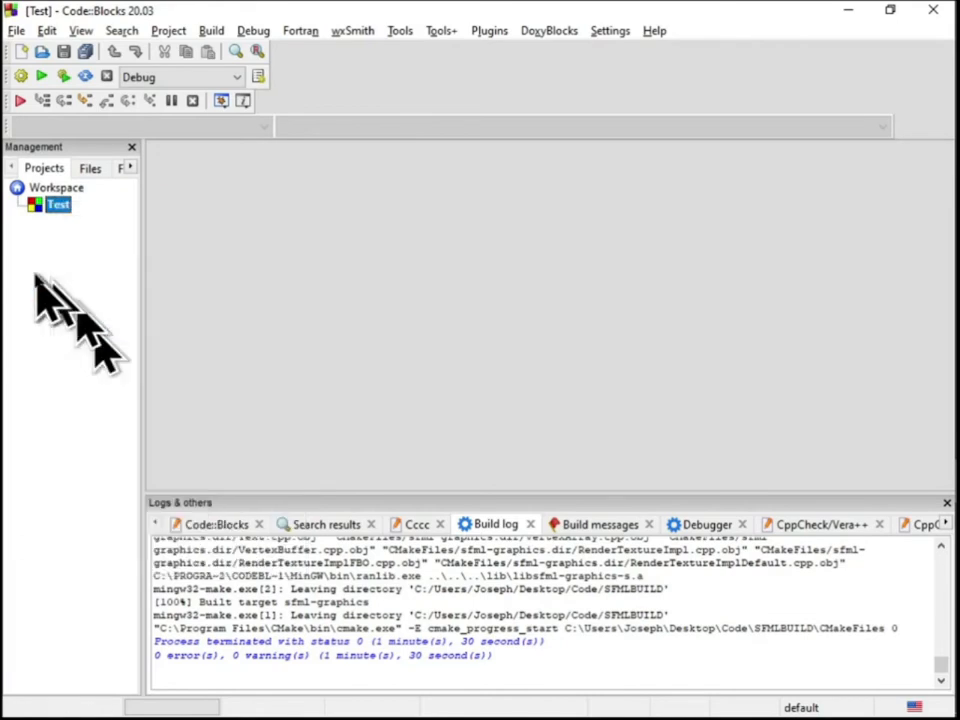
left_click(21, 51)
left_click(120, 60)
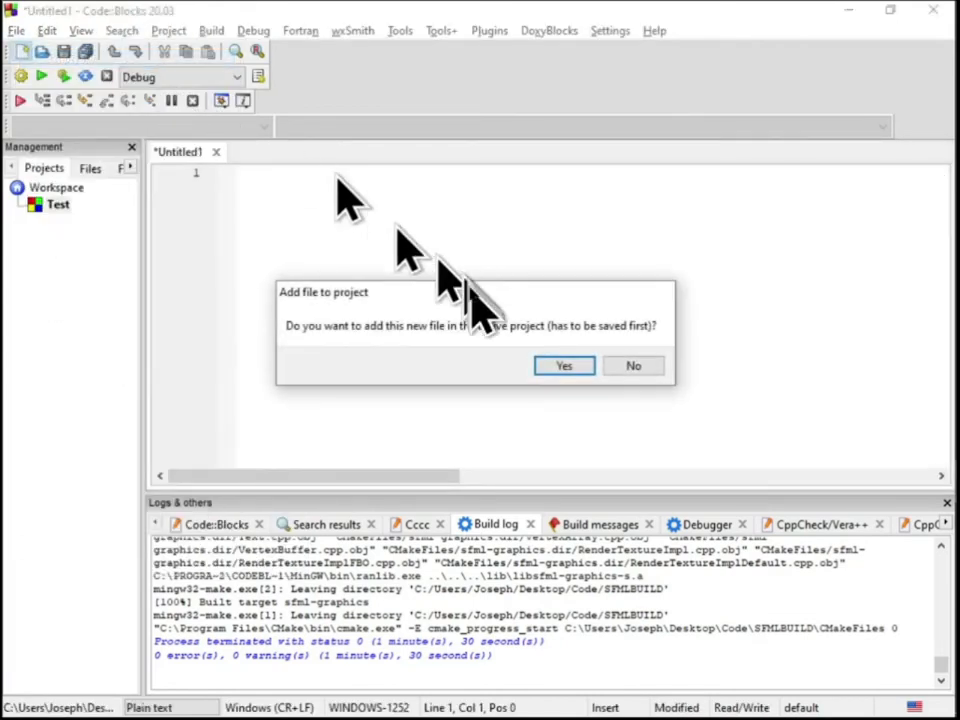
left_click(548, 364)
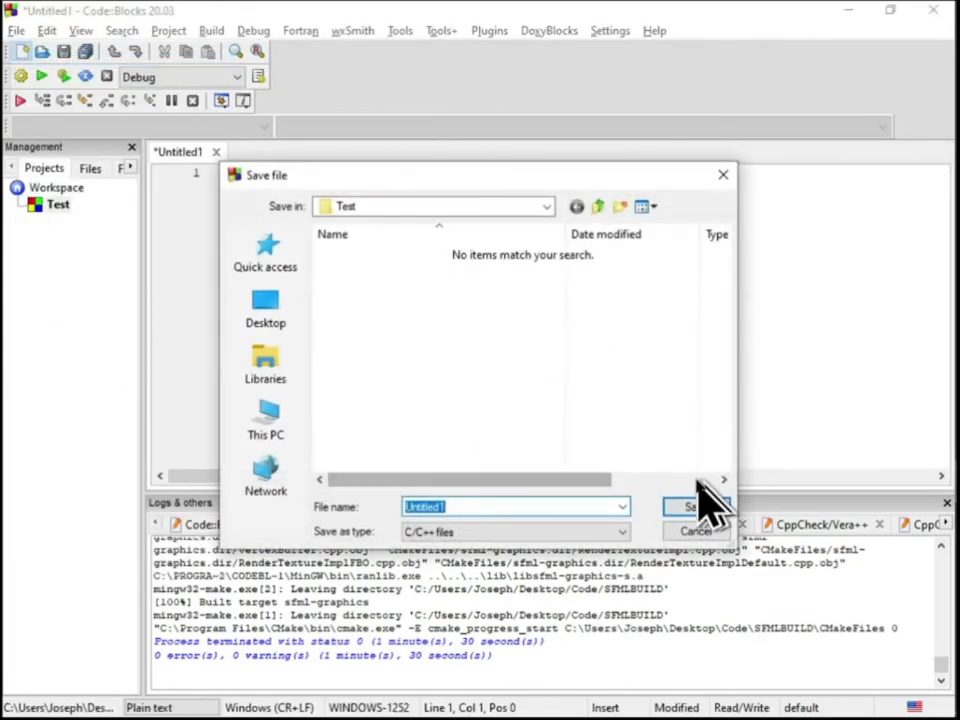
type("main.cpp")
left_click(696, 507)
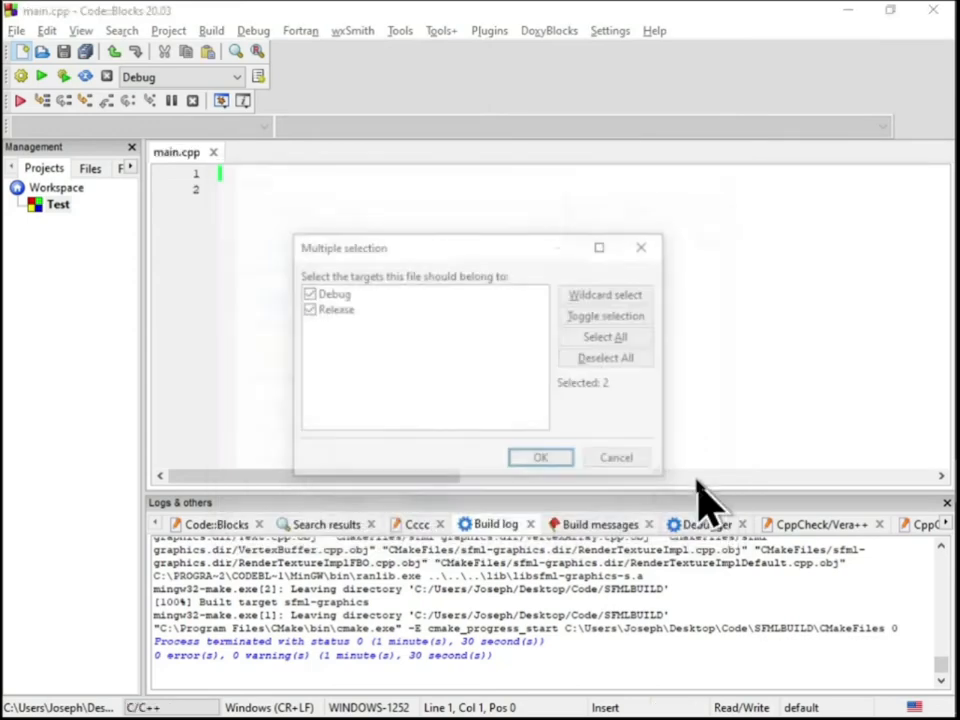
left_click(540, 461)
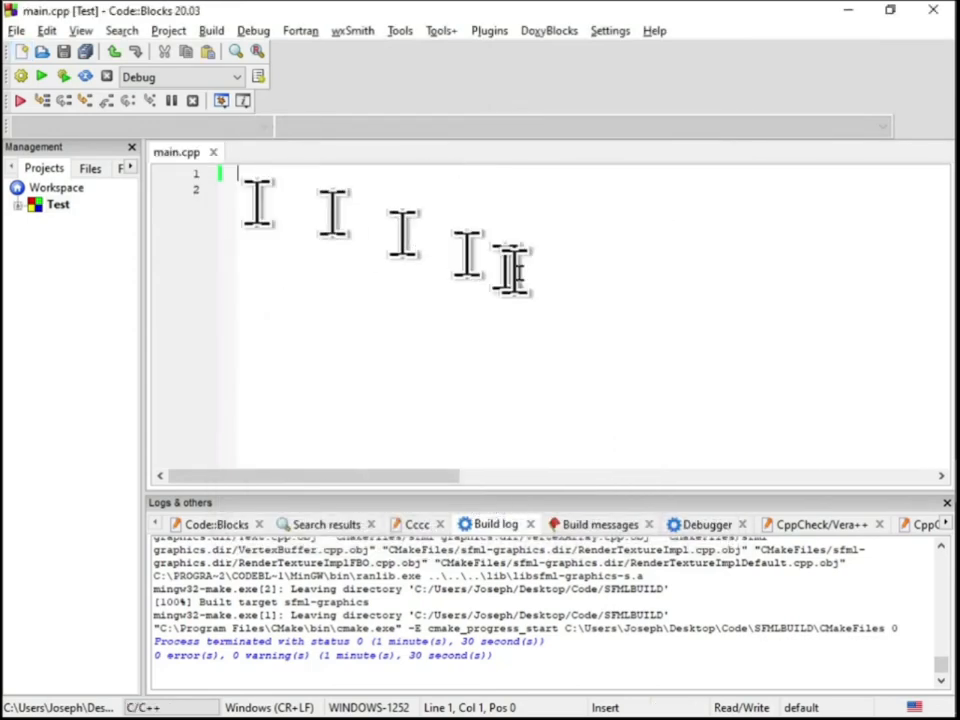
Switch to Chrome and find the main.cpp example code in the SFML and Code::Blocks tutorial
key("alt+Tab")
key("Tab")
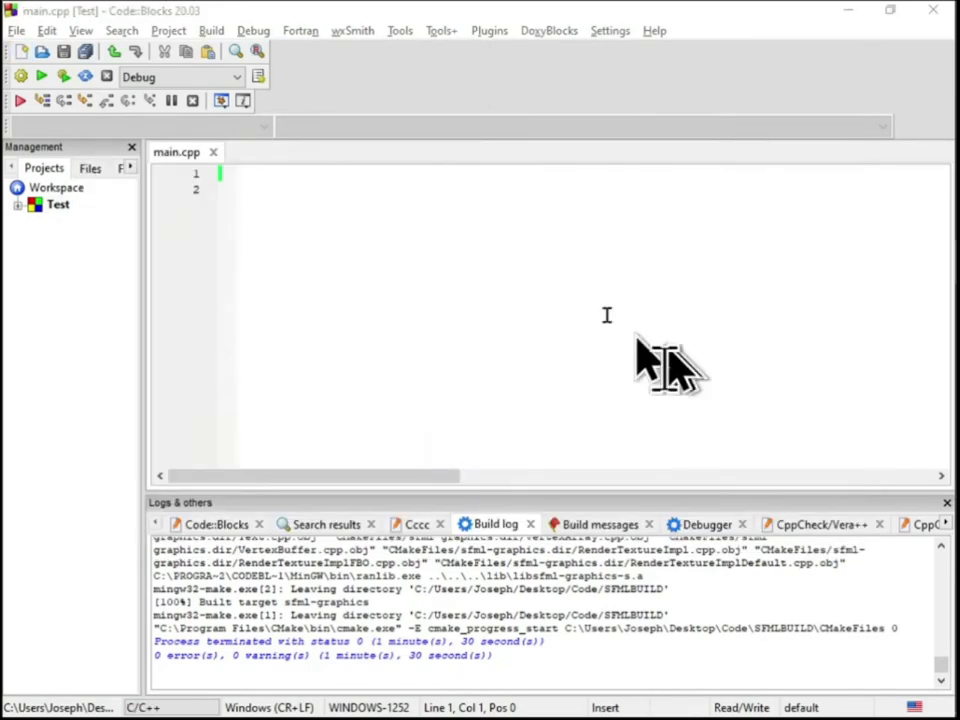
left_click(265, 16)
scroll(364, 410, "down", 20)
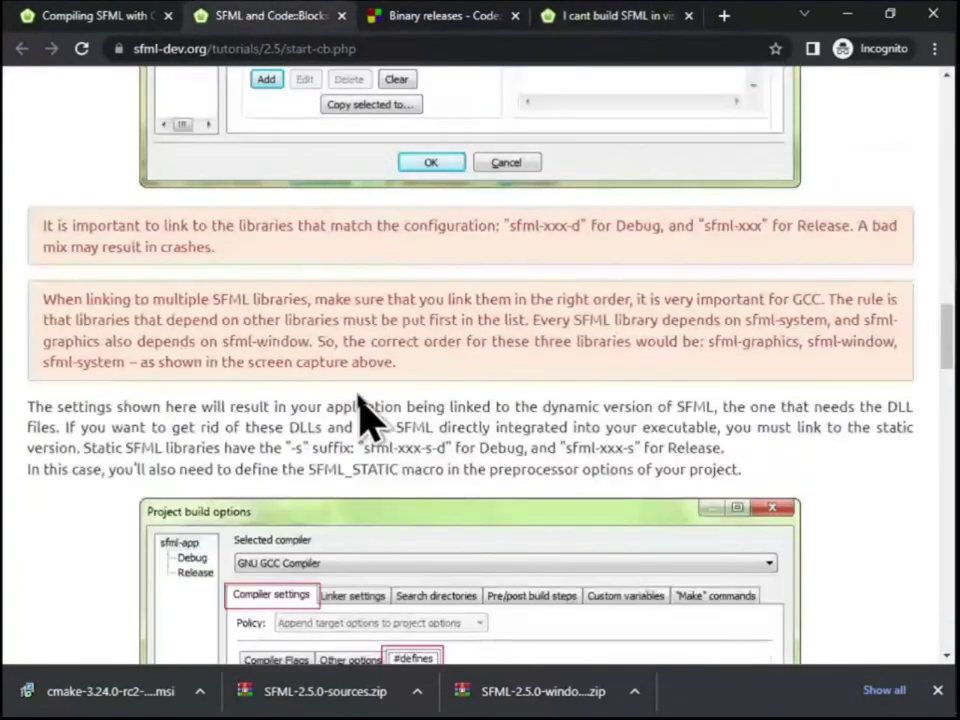
scroll(358, 393, "down", 8)
scroll(358, 392, "up", 3)
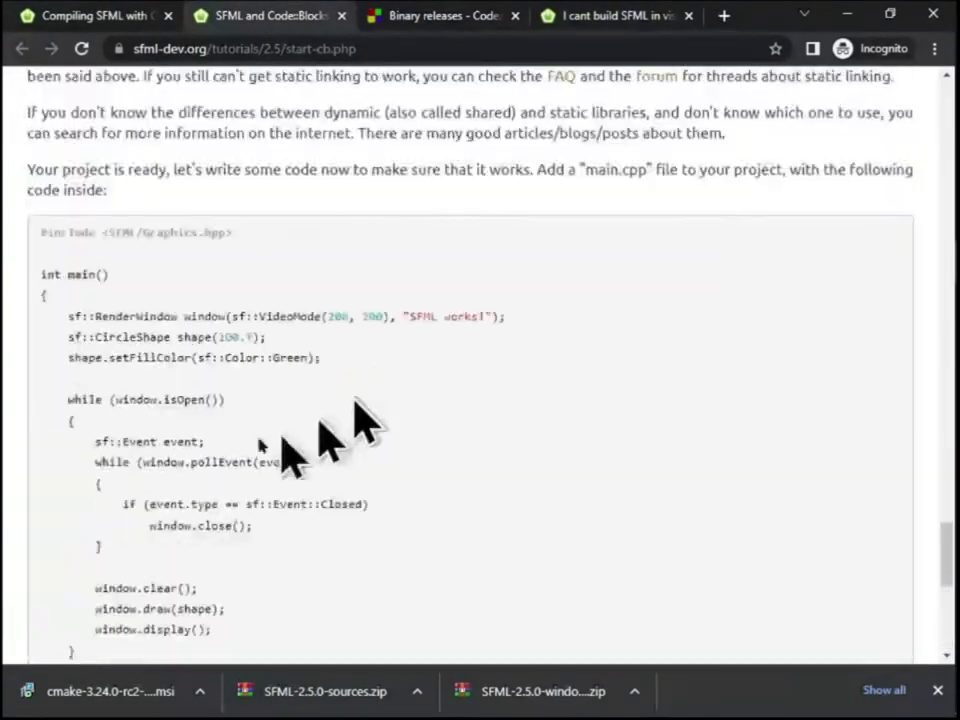
Try to copy the tutorial's example code into main.cpp, then undo the paste
left_click_drag(47, 237, 123, 195)
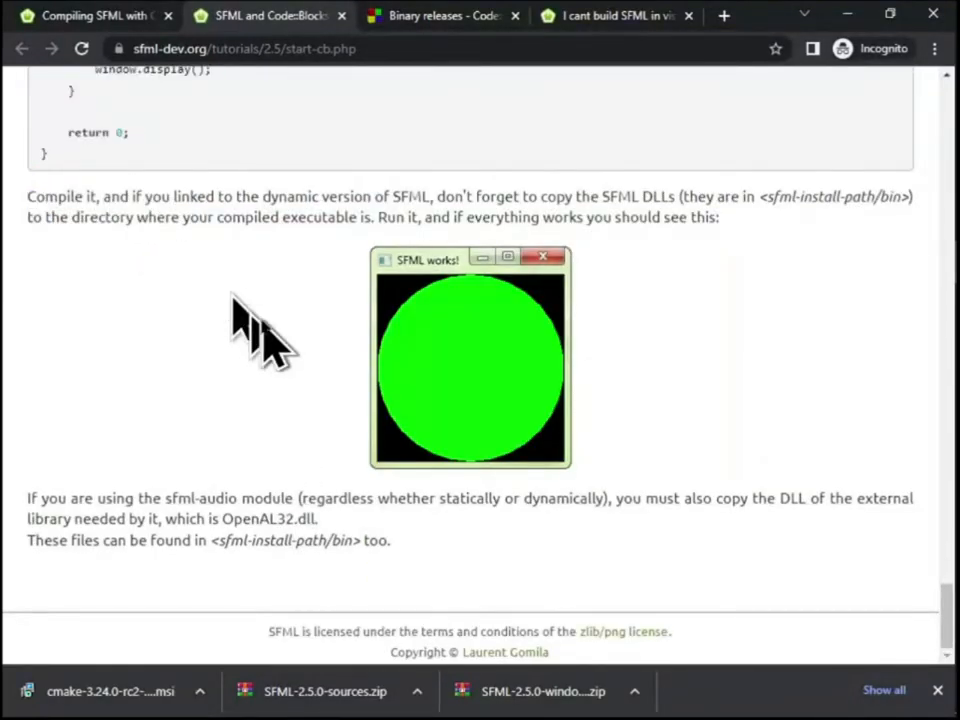
scroll(232, 297, "up", 3)
key("alt+Tab")
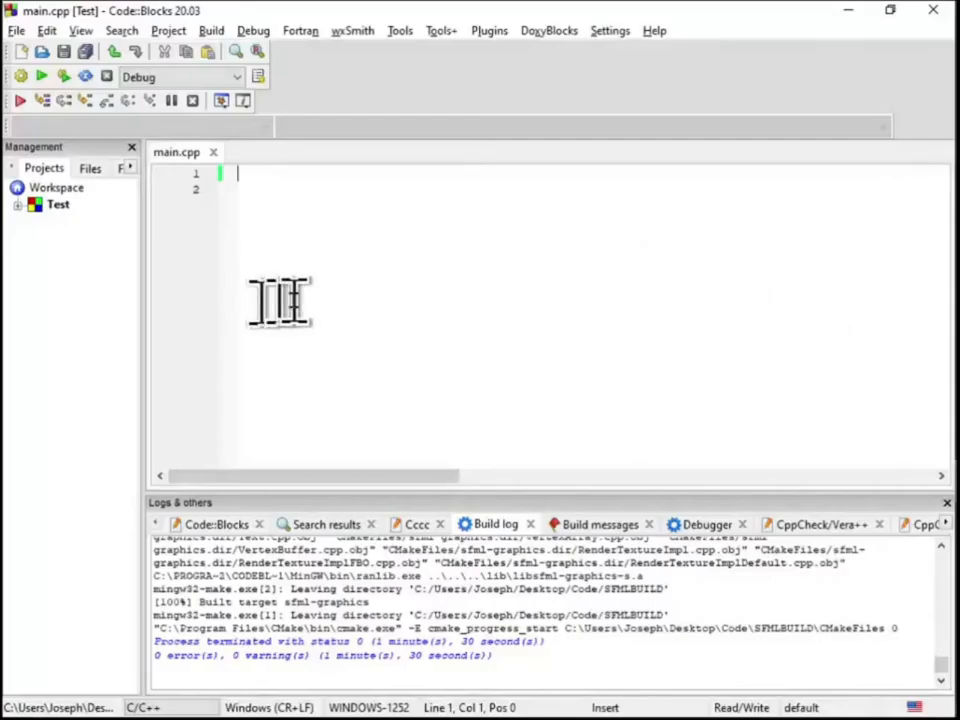
type("find_package_handle_standard_args` (VORBIS)   does not match the name of the calling package (Vorbis).")
key("ctrl+z")
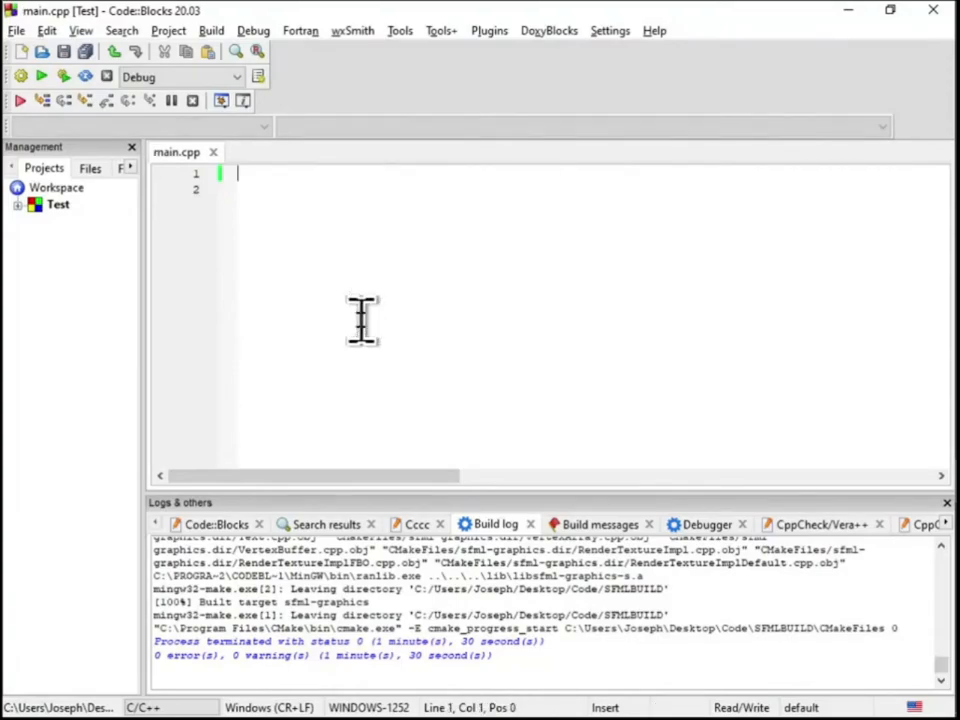
Copy the complete SFML example code from the tutorial in Chrome and paste it into main.cpp in Code::Blocks
key("alt+Tab")
left_click_drag(41, 232, 185, 325)
key("ctrl+c")
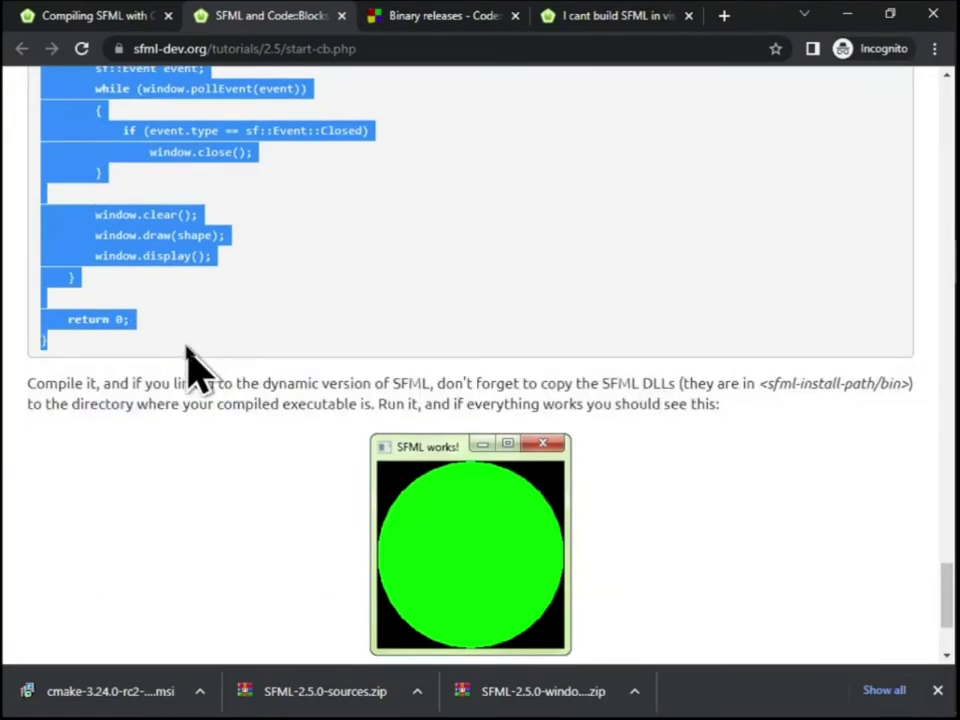
key("alt+Tab")
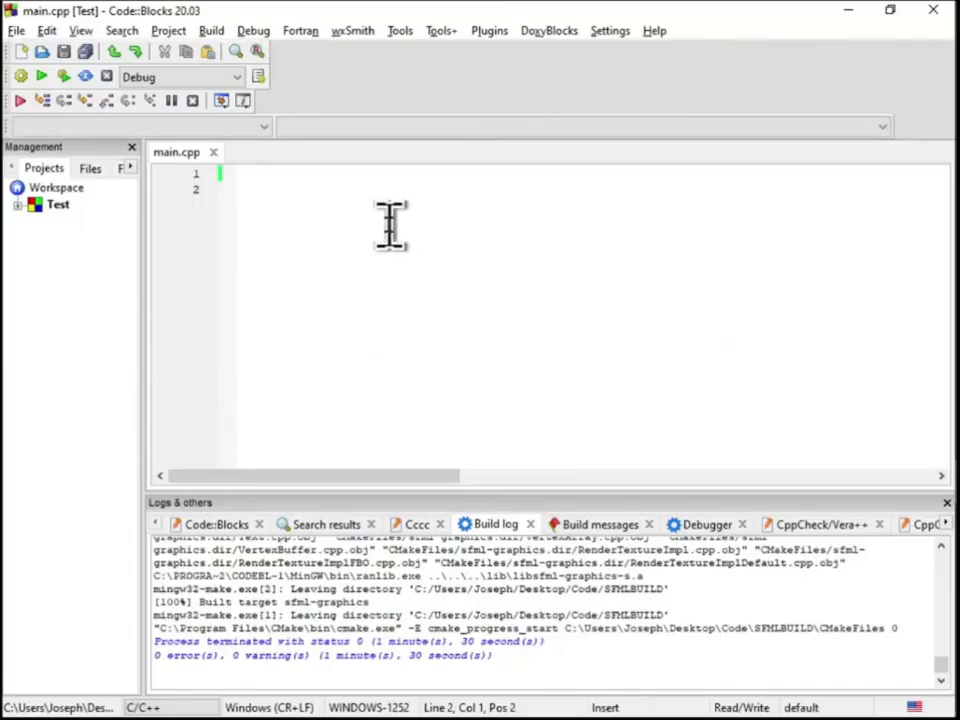
key("ctrl+v")
scroll(392, 231, "up", 3)
left_click(522, 178)
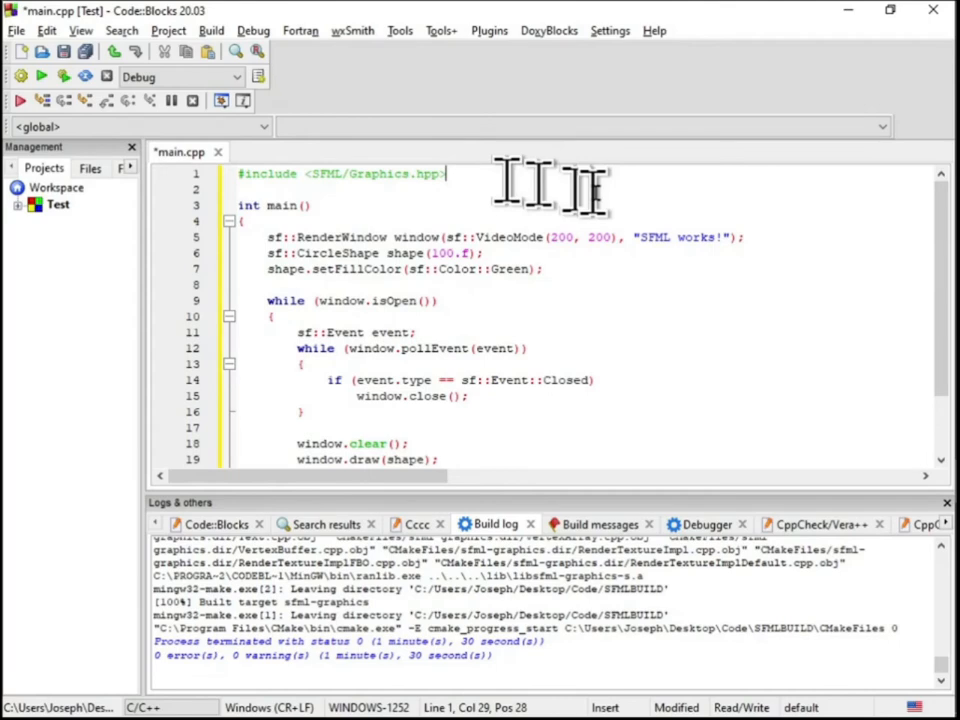
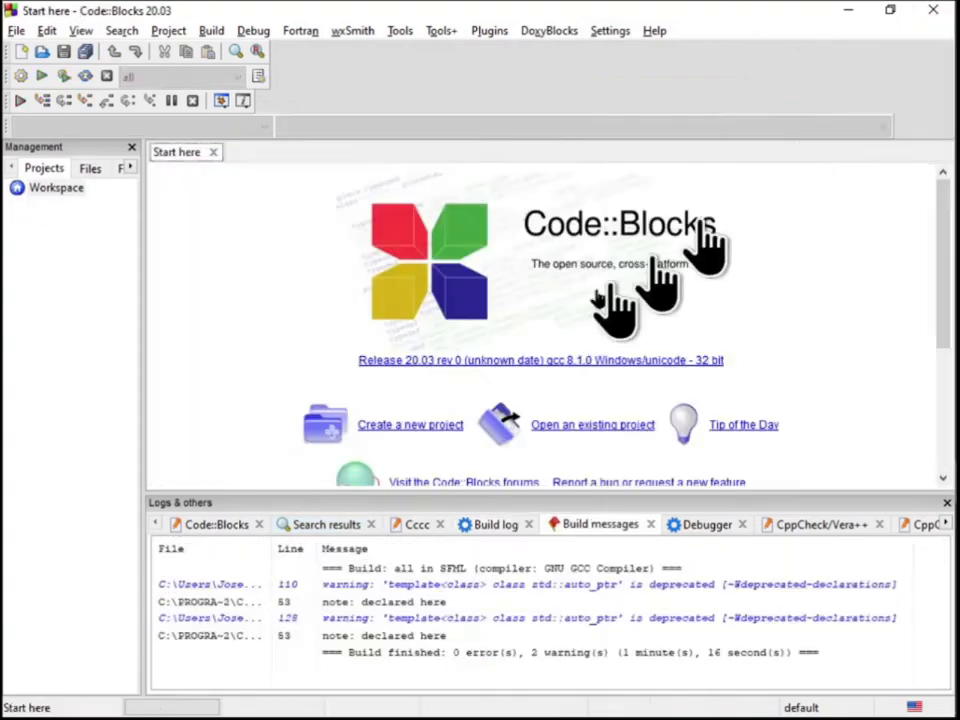
Switch to File Explorer and copy the ten sfml DLL files from SFMLBUILD\lib into the Test folder, replacing the existing files
key("alt+Tab")
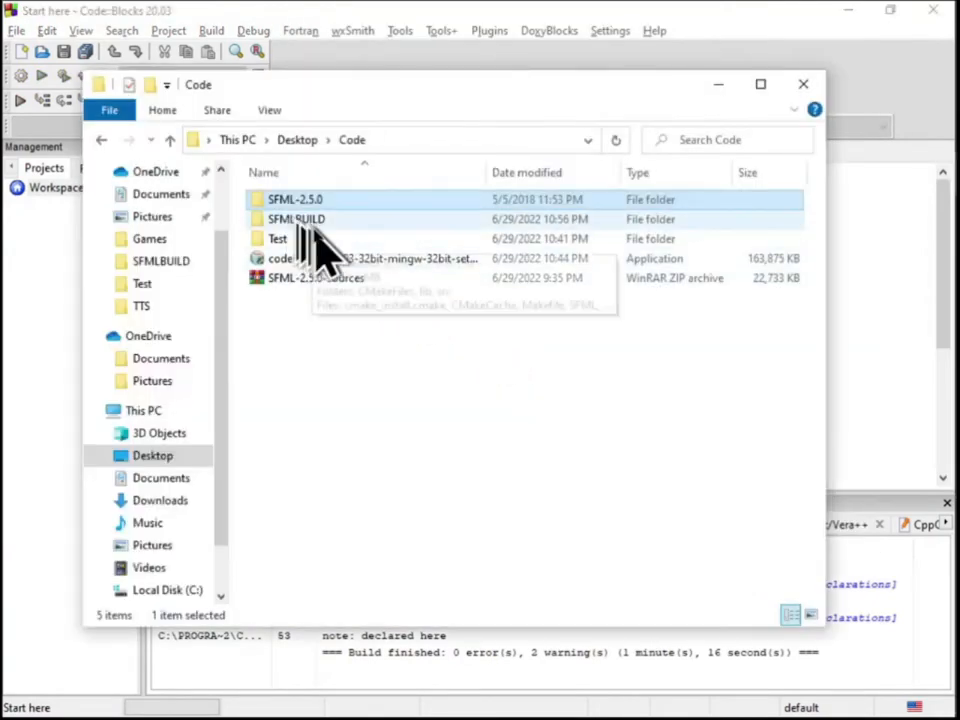
double_click(300, 218)
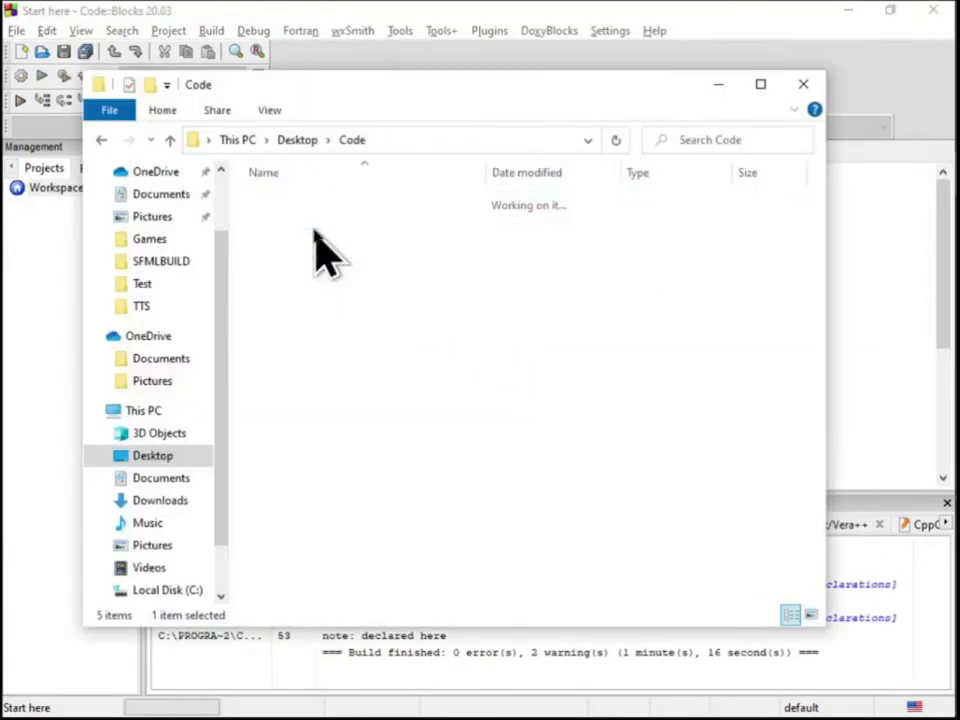
double_click(285, 219)
scroll(330, 320, "down", 4)
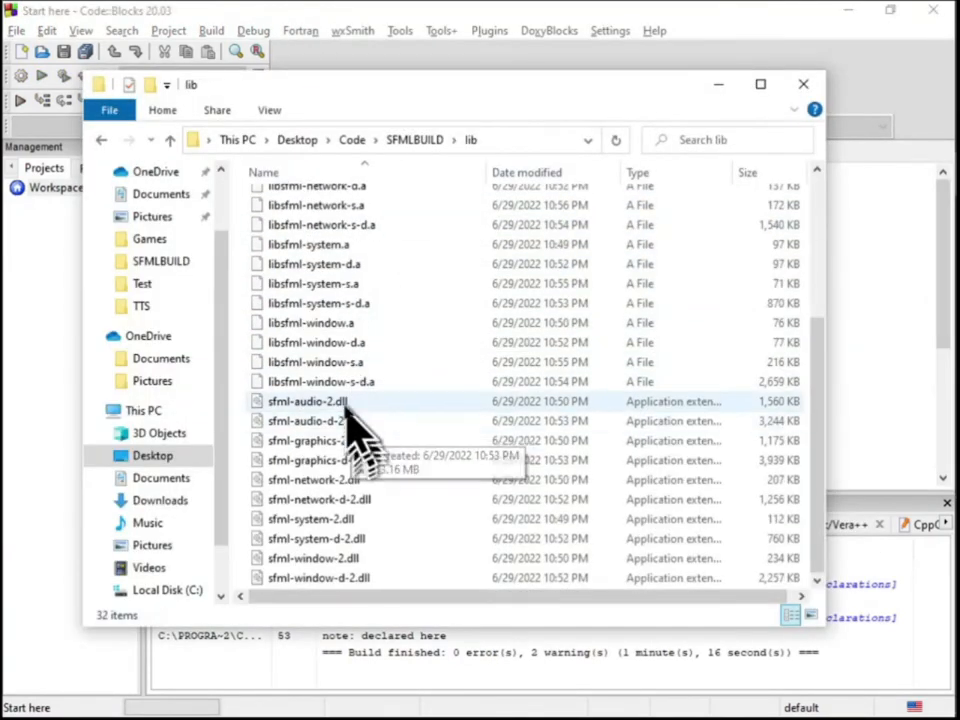
left_click(345, 403)
left_click(360, 578, "shift")
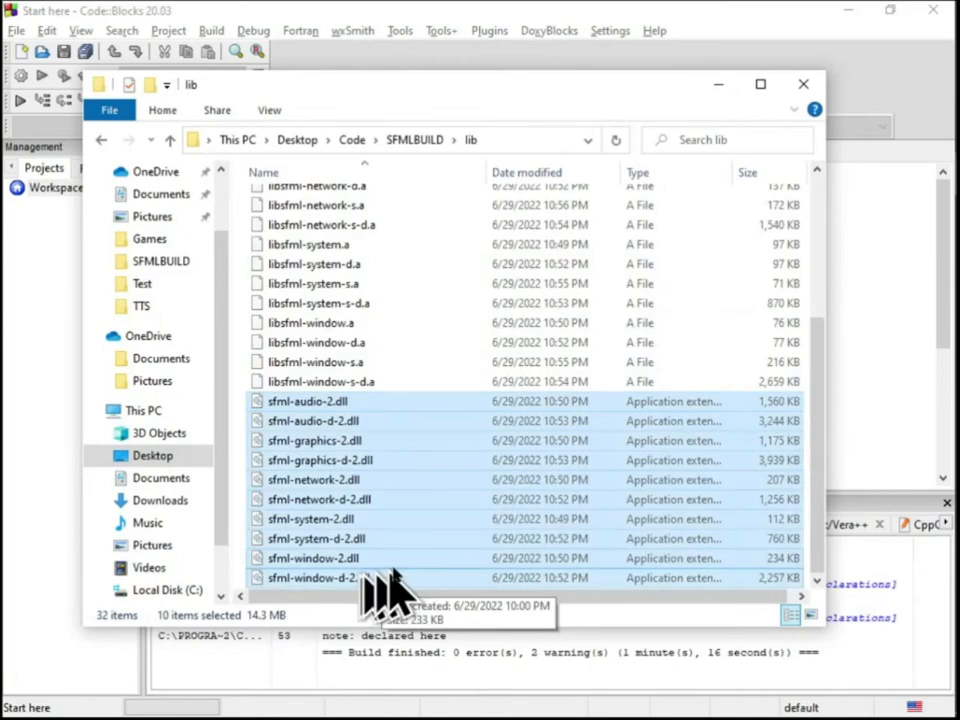
left_click(352, 140)
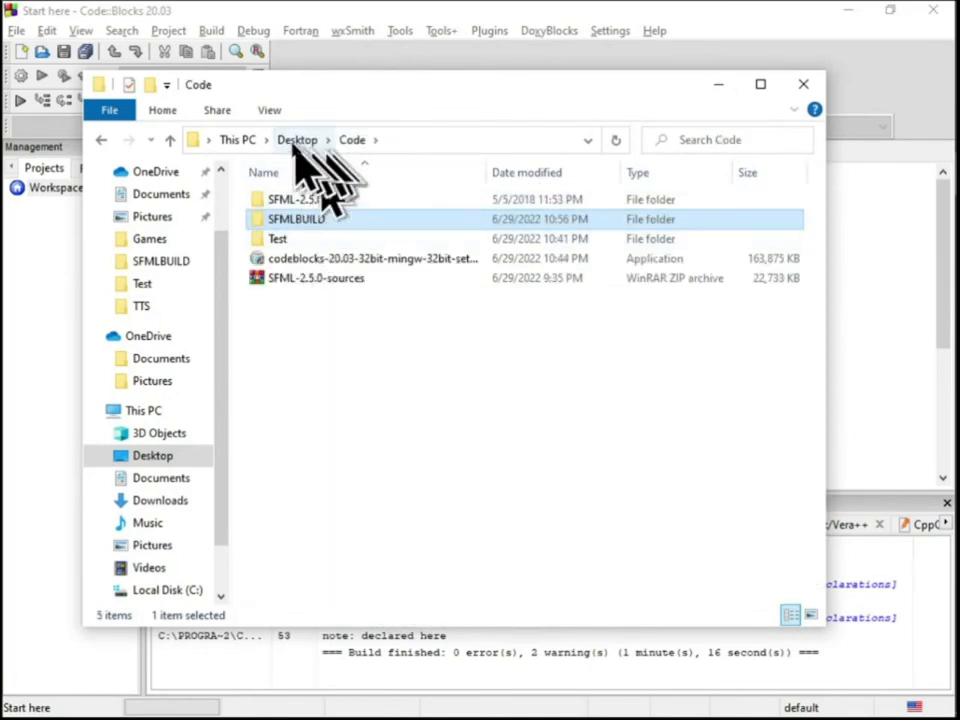
left_click(296, 141)
double_click(290, 200)
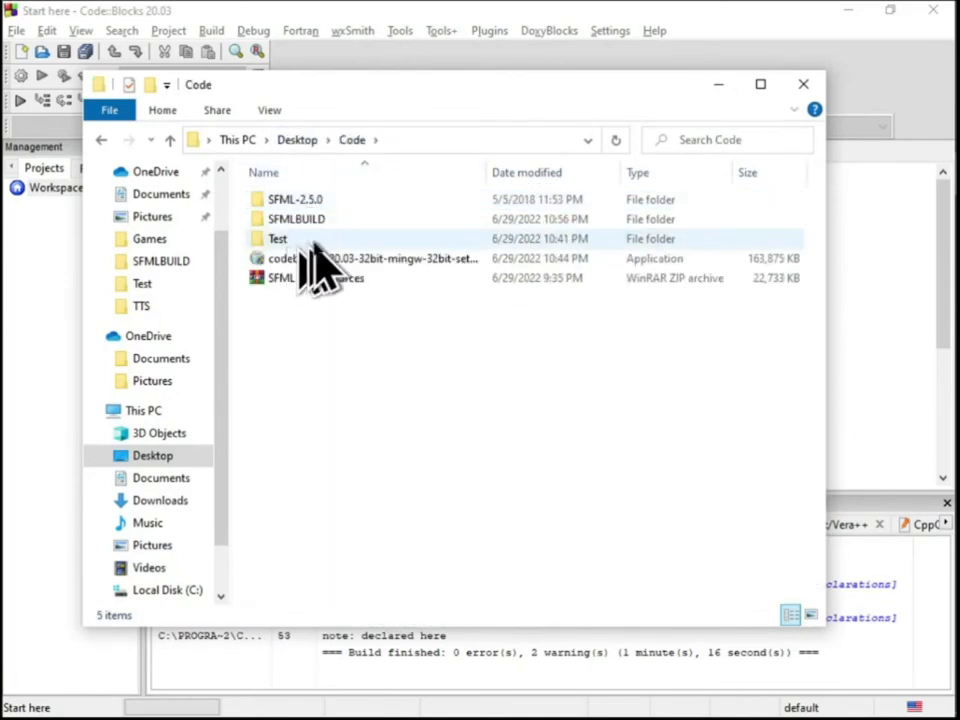
double_click(300, 238)
key("ctrl+v")
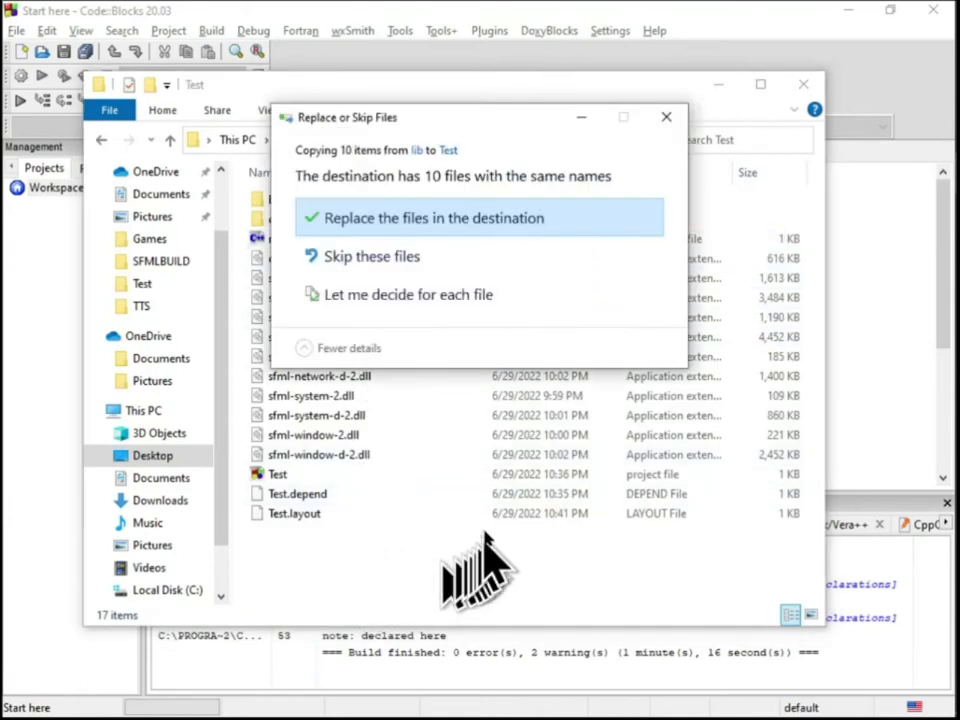
left_click(470, 222)
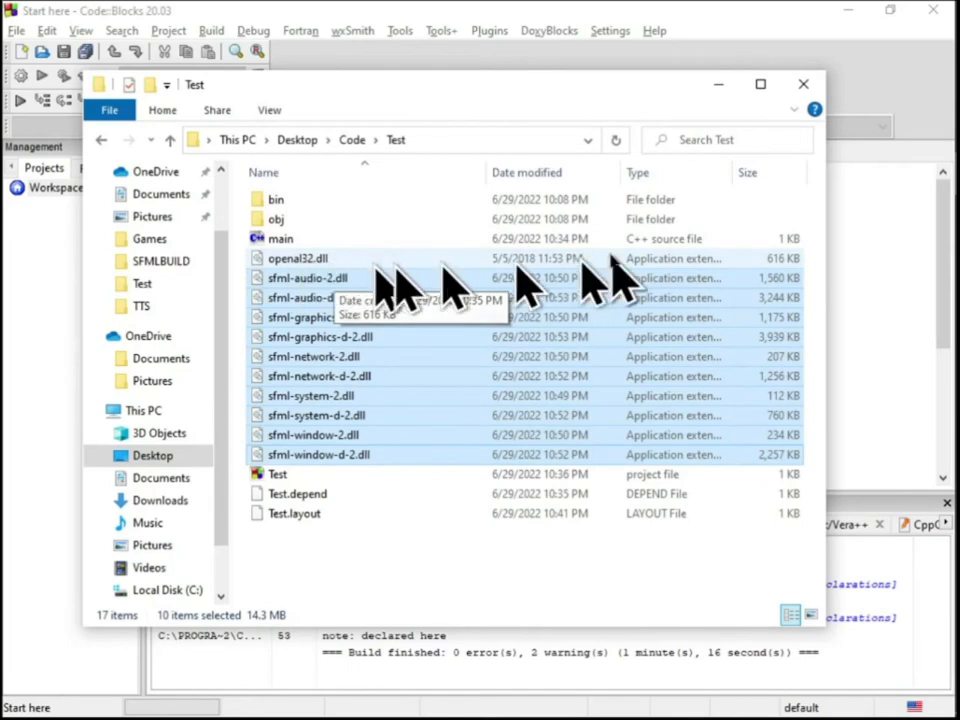
Switch to Code::Blocks, reopen the recent project Test.cbp and build its Debug target
left_click(8, 474)
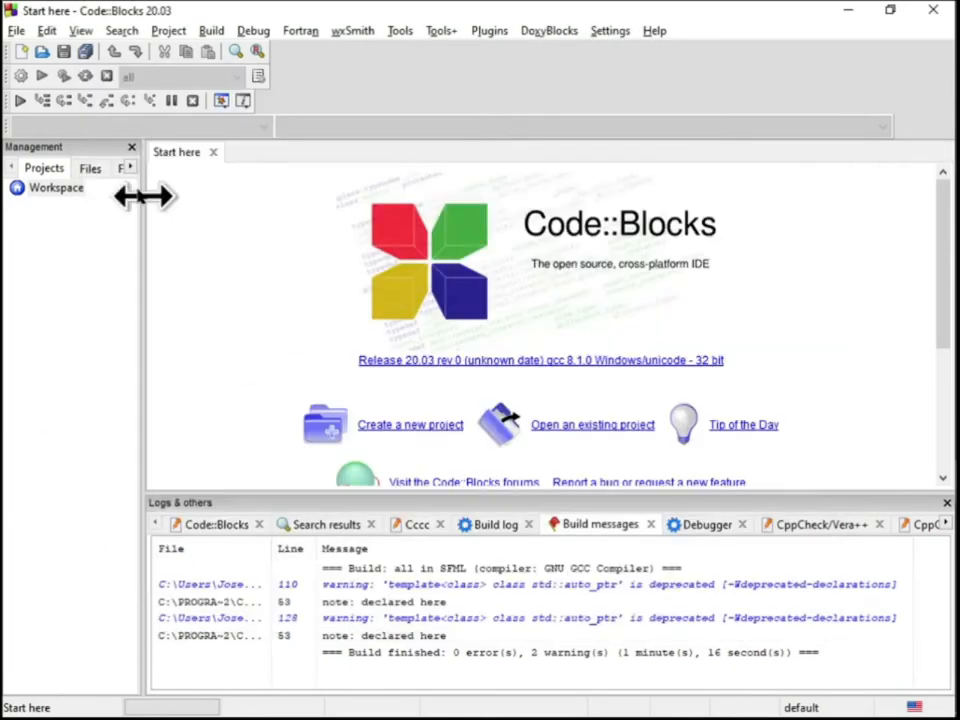
left_click(16, 31)
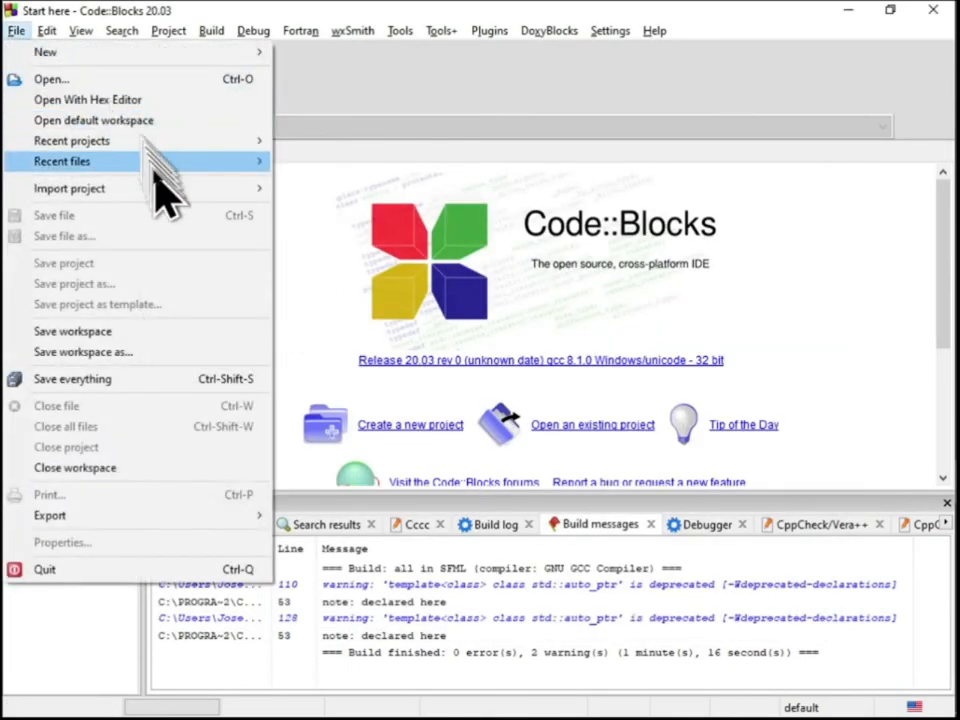
mouse_move(256, 141)
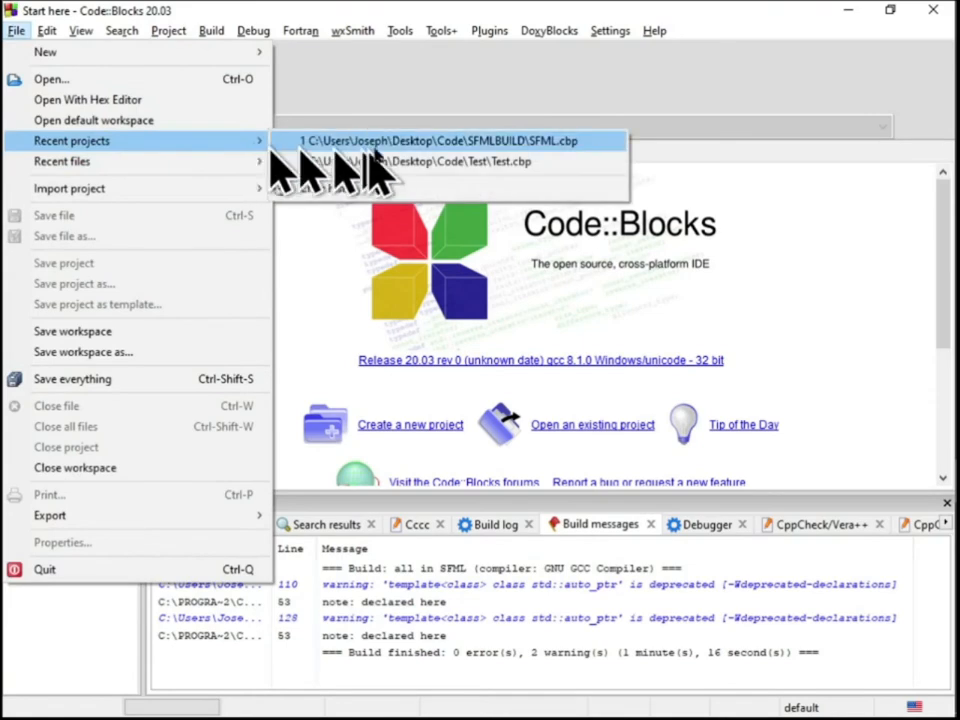
left_click(420, 160)
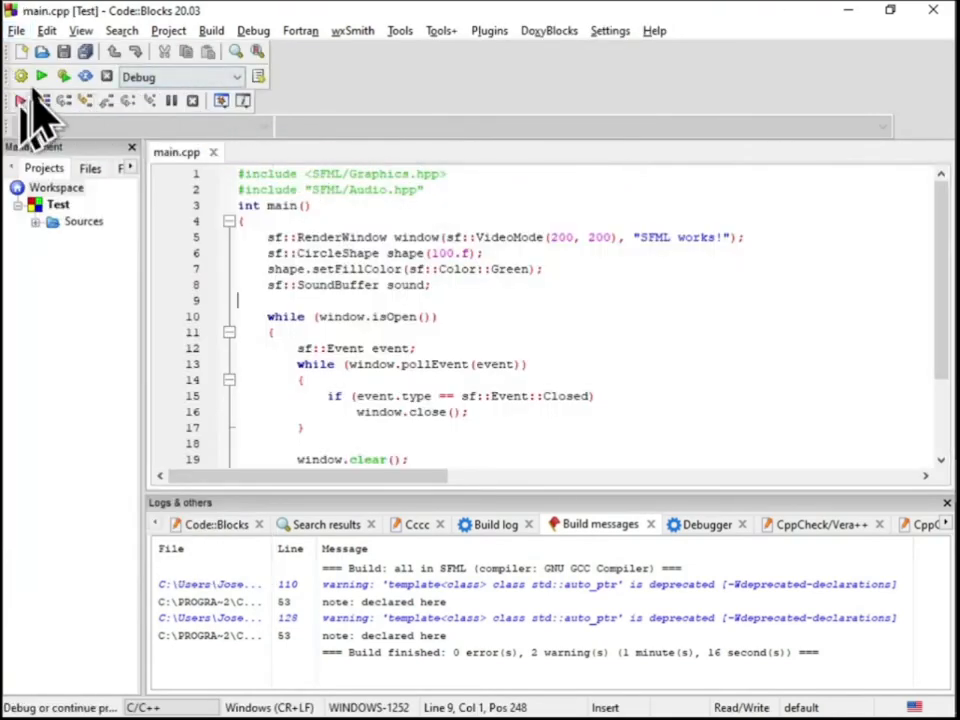
left_click(19, 77)
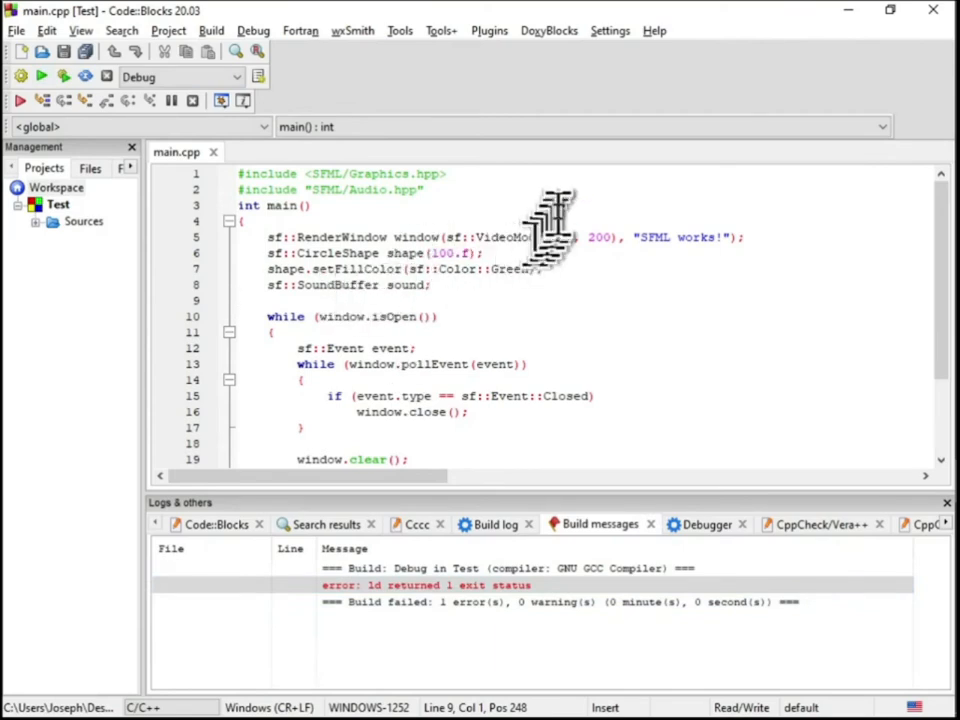
Review the GNU GCC Compiler's global linker libraries and its compiler and linker search directories
left_click(600, 31)
left_click(642, 93)
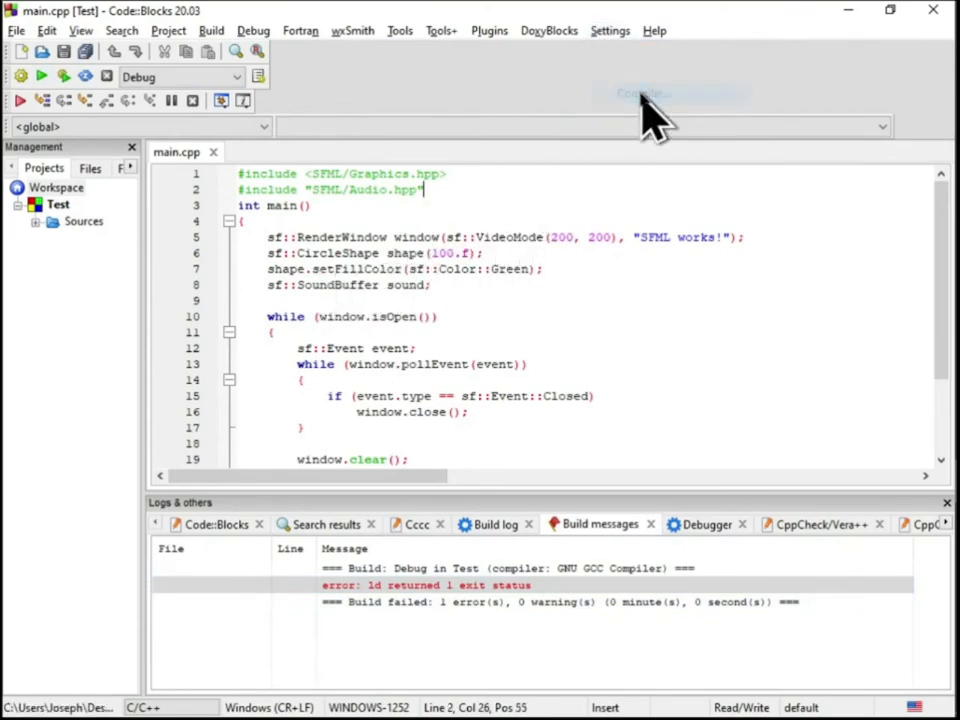
left_click(600, 101)
left_click(390, 114)
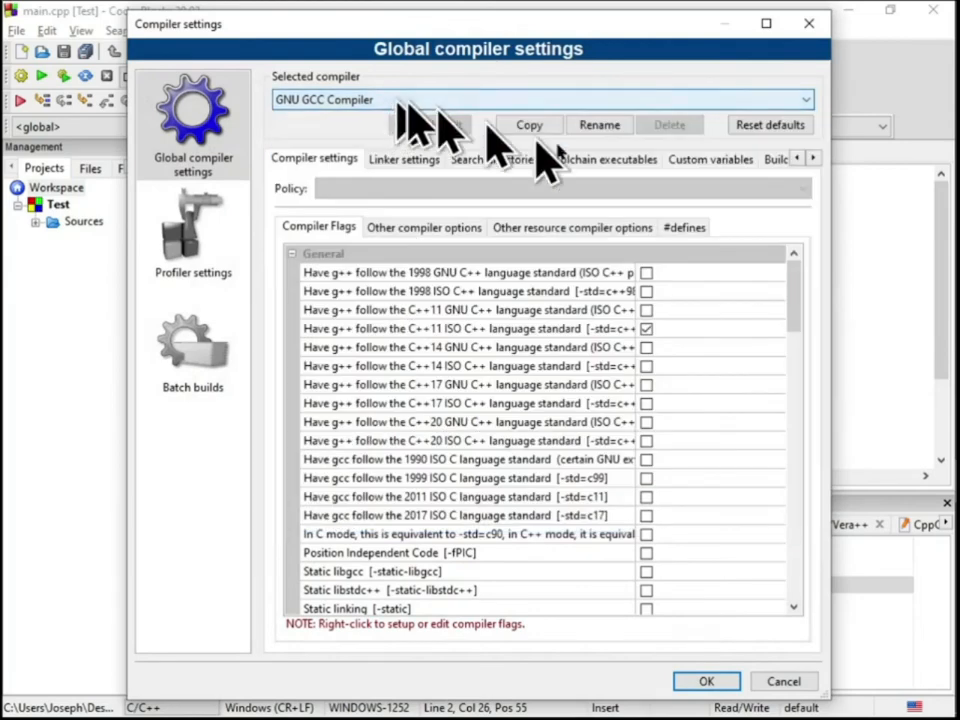
left_click(404, 159)
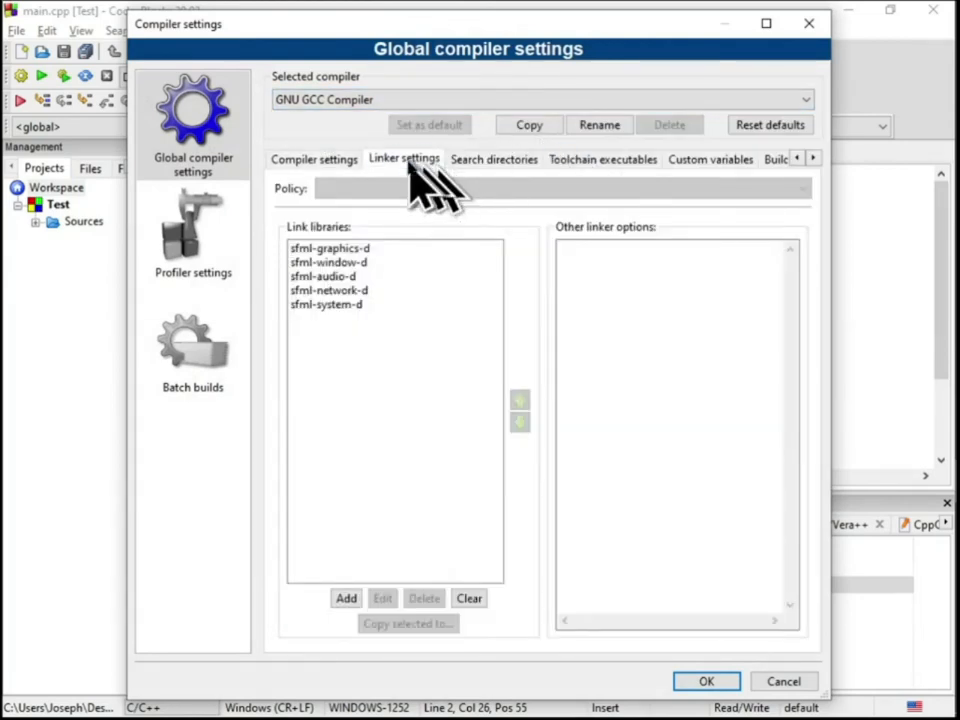
left_click(494, 160)
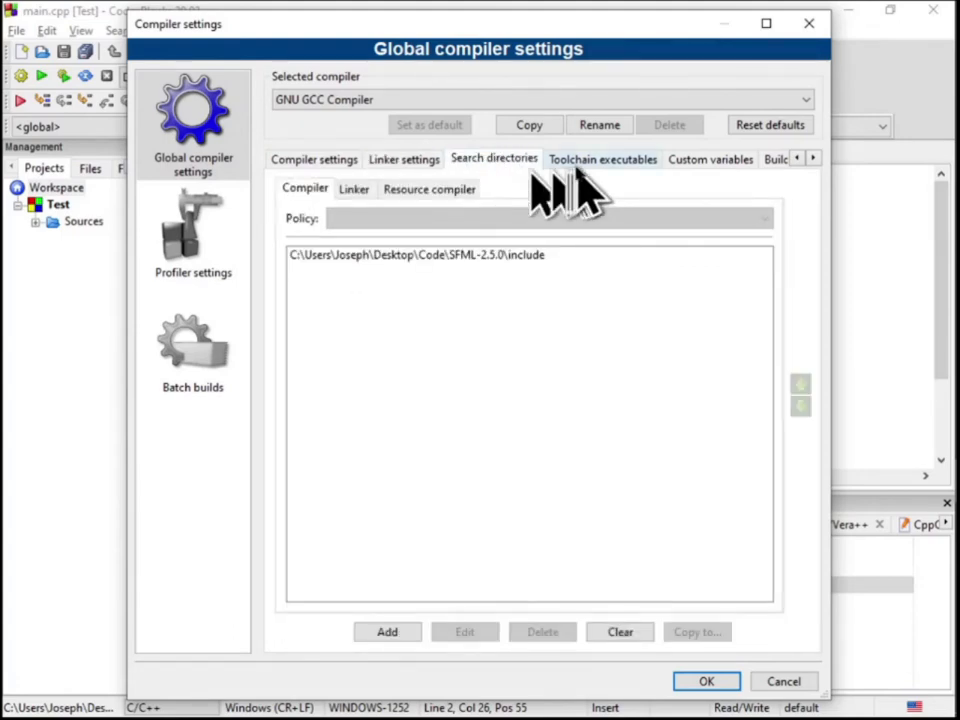
left_click(585, 162)
left_click(500, 160)
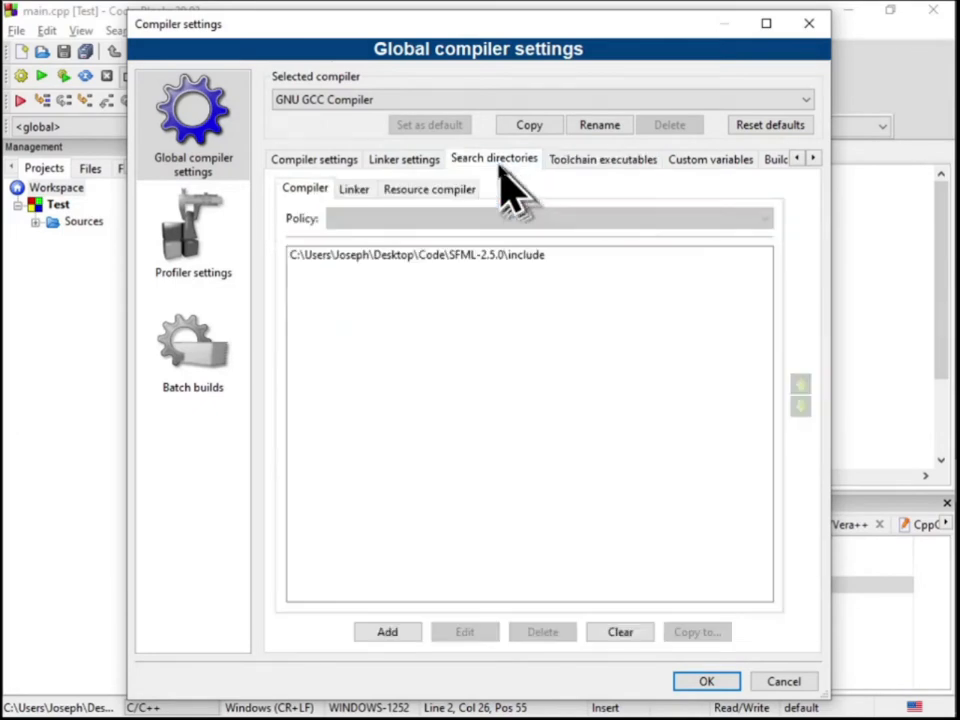
left_click(352, 190)
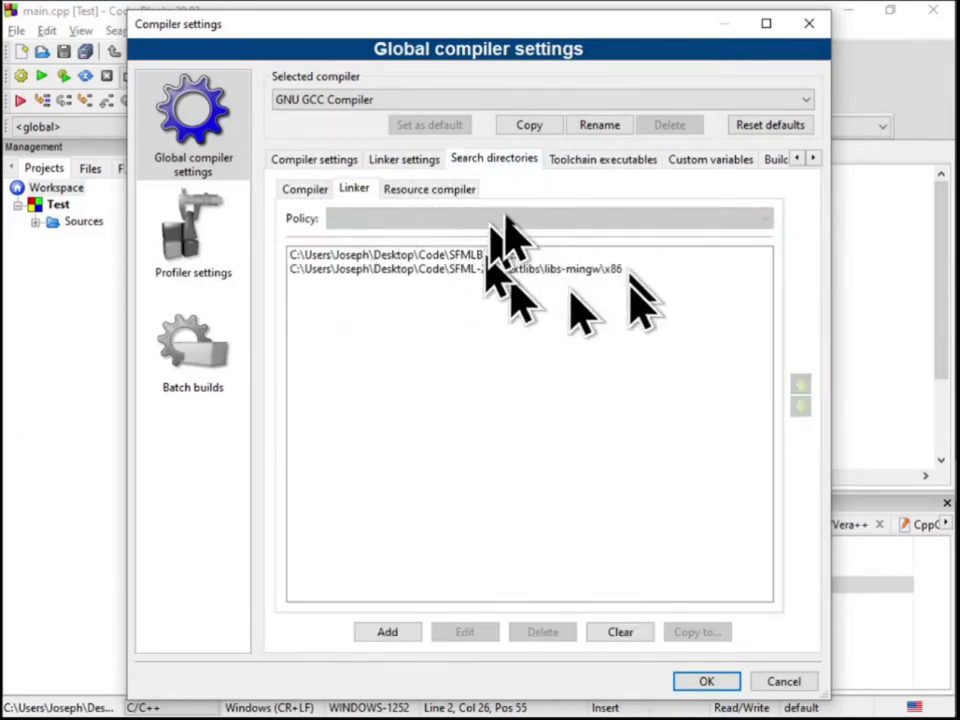
left_click(707, 681)
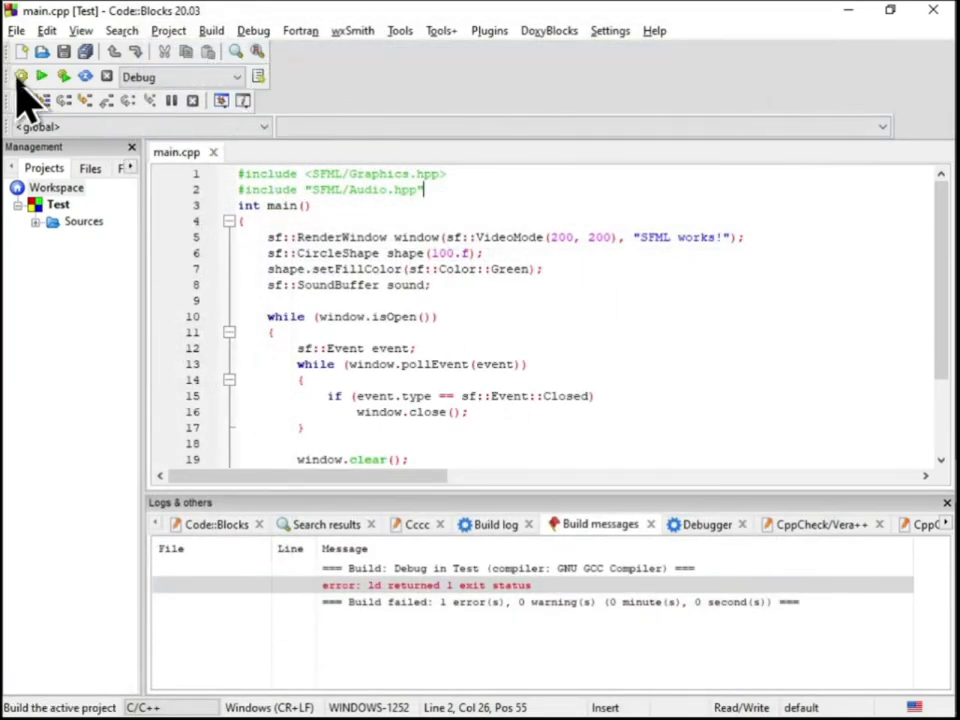
Rebuild the Test project's Debug target, run the program and close it
left_click(168, 32)
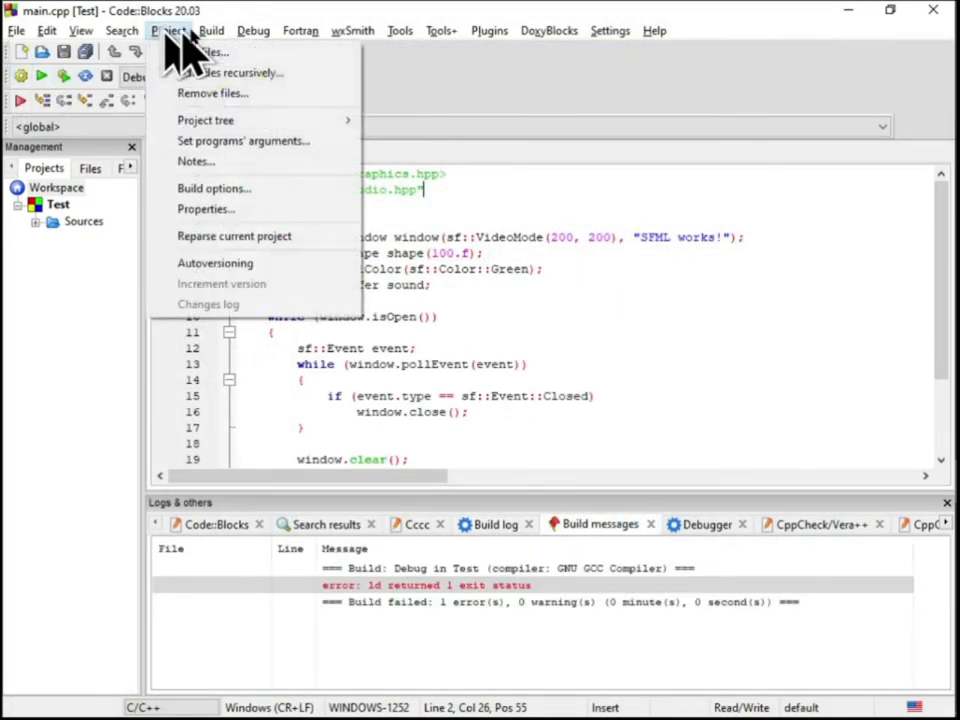
mouse_move(211, 30)
left_click(262, 135)
left_click(432, 405)
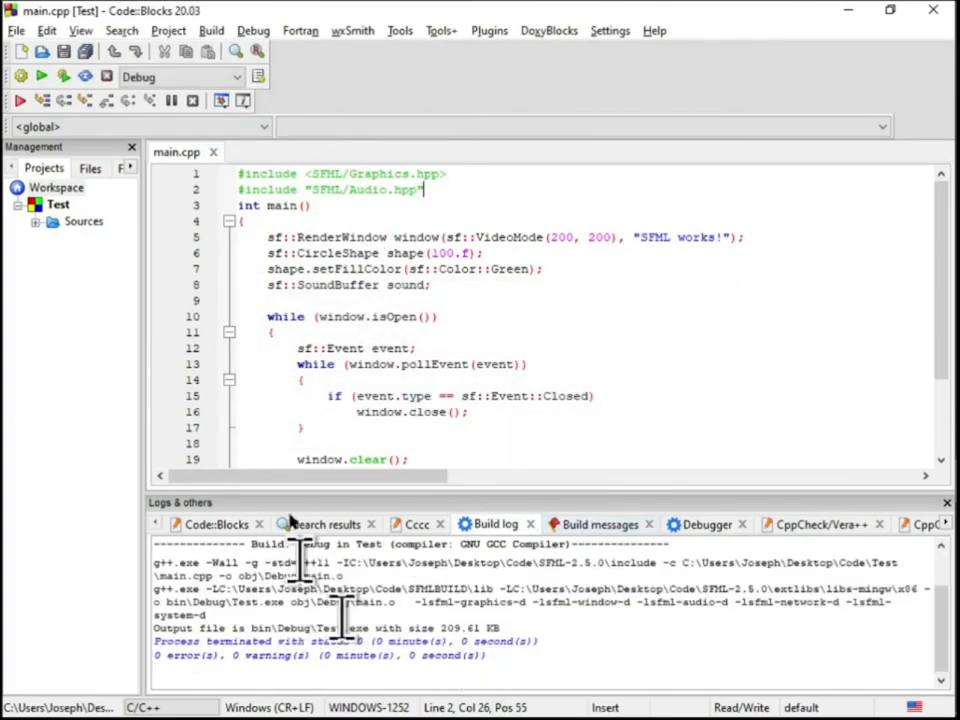
left_click(41, 76)
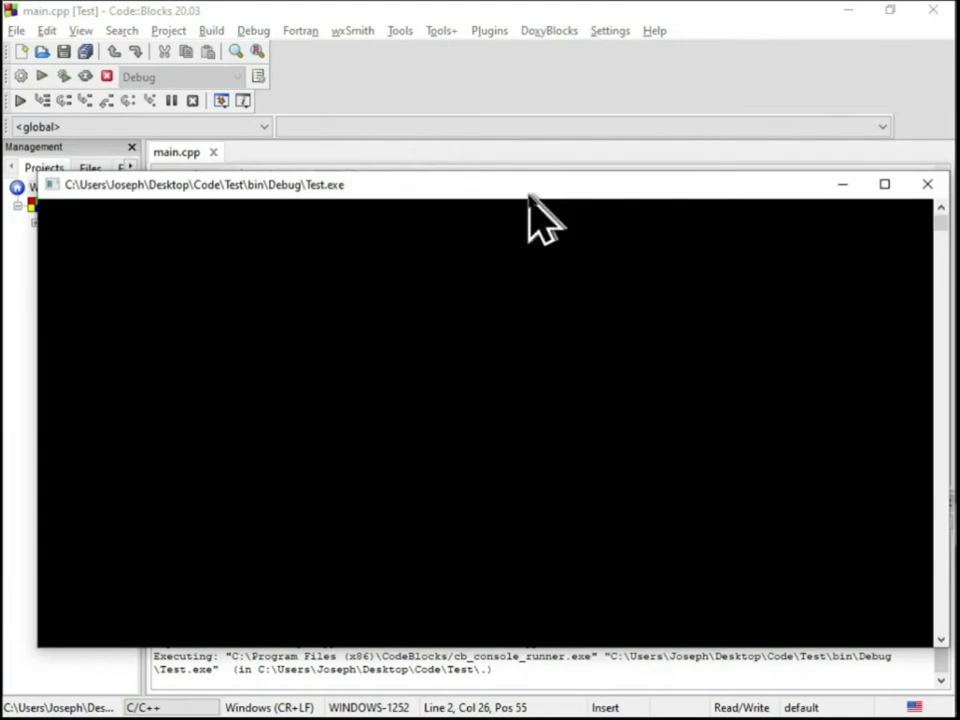
mouse_move(530, 195)
left_mouse_down()
mouse_move(540, 80)
mouse_move(520, 190)
left_mouse_up()
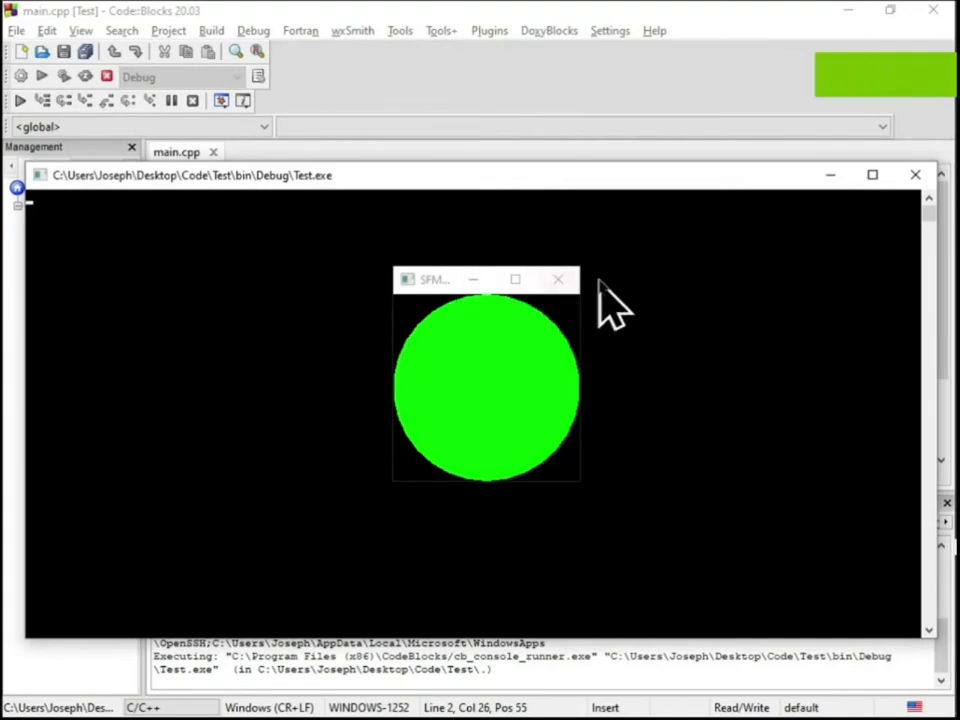
key("Return")
Switch to File Explorer and delete openal32.dll from the Test folder
key("alt+Tab")
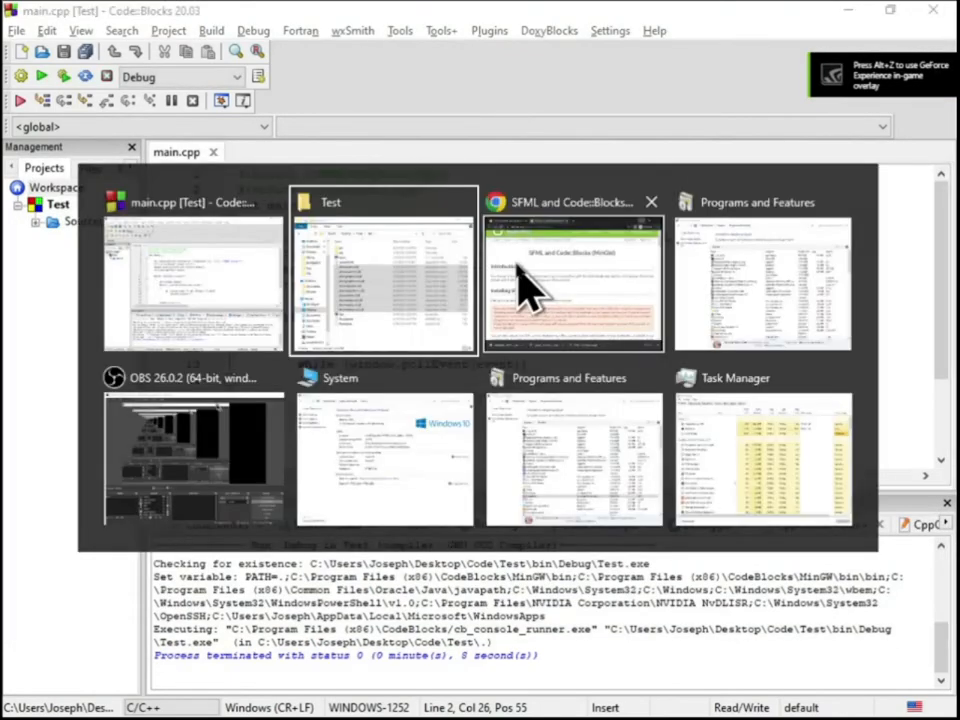
left_click(440, 259)
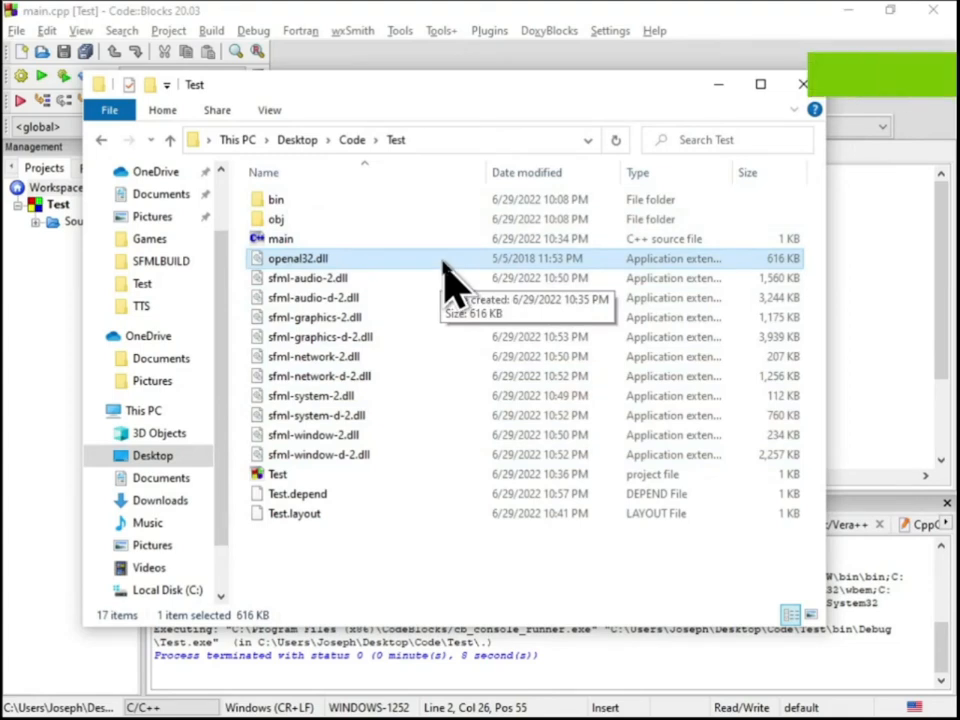
key("Delete")
left_click(530, 440)
Return to Code::Blocks, build and run the Test project without openal32.dll, and close the console
key("alt+Tab")
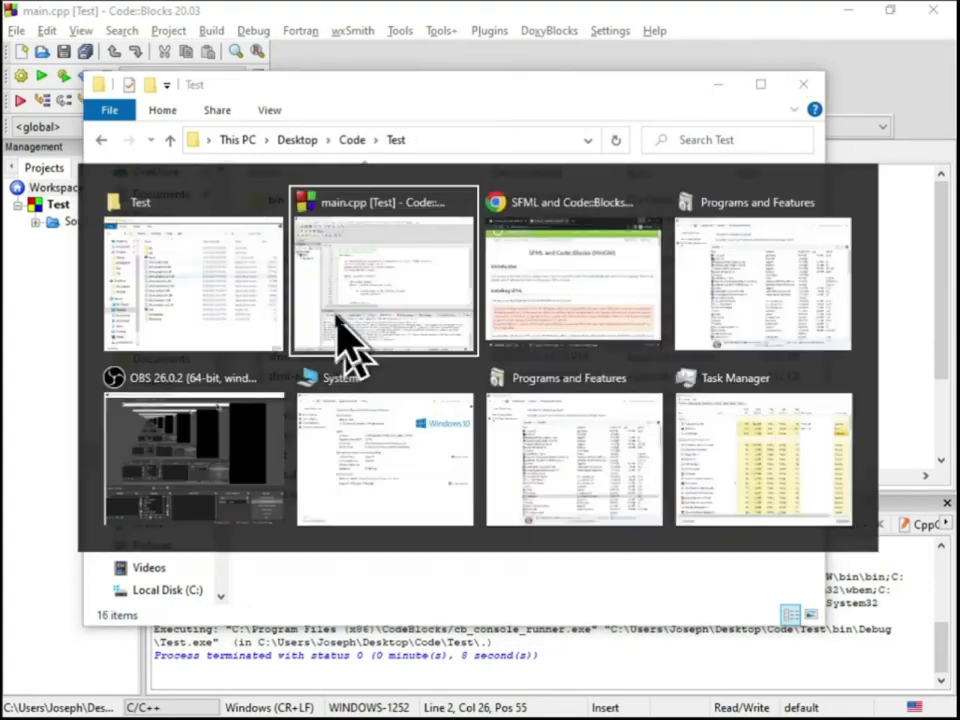
left_click(21, 77)
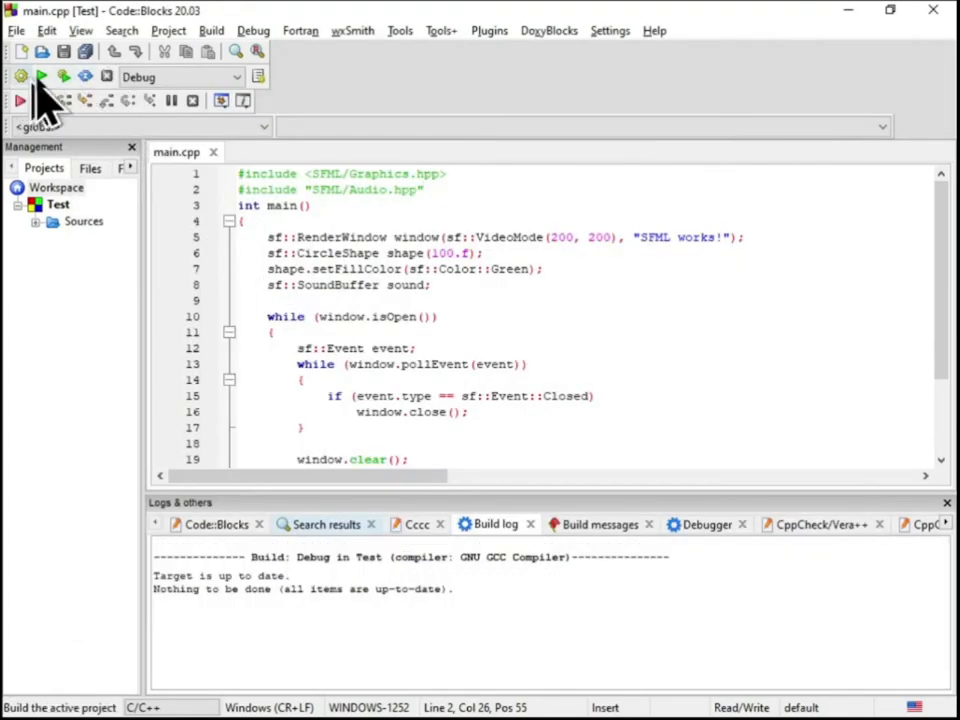
left_click(41, 77)
left_click(622, 432)
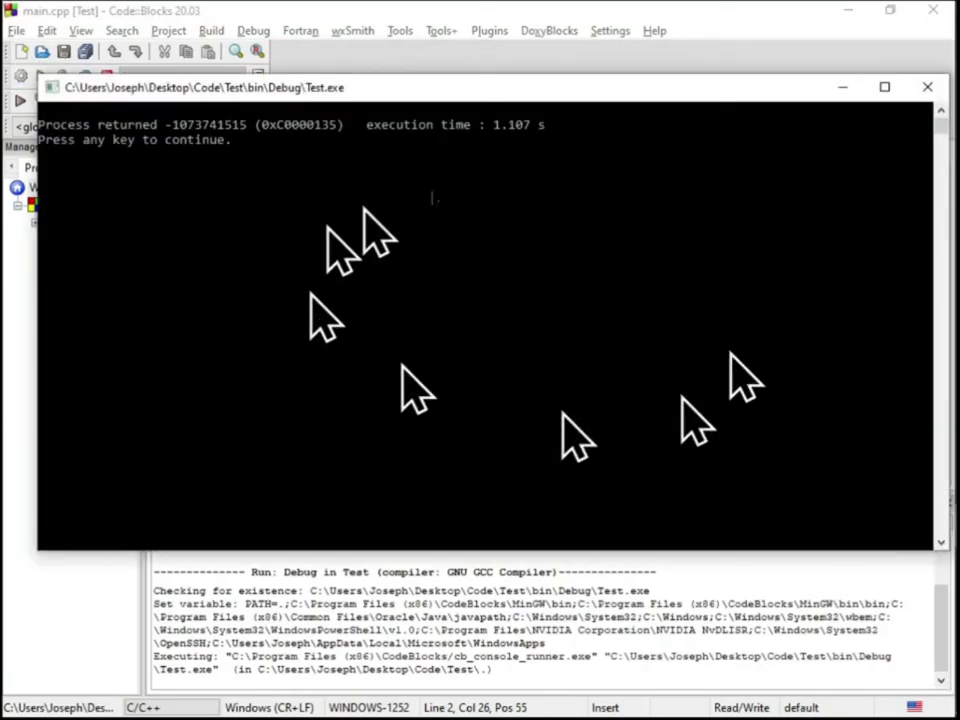
key("Return")
Switch to File Explorer and copy openal32.dll from SFML-2.5.0\extlibs\bin\x64 into the Test folder
key("alt+Tab")
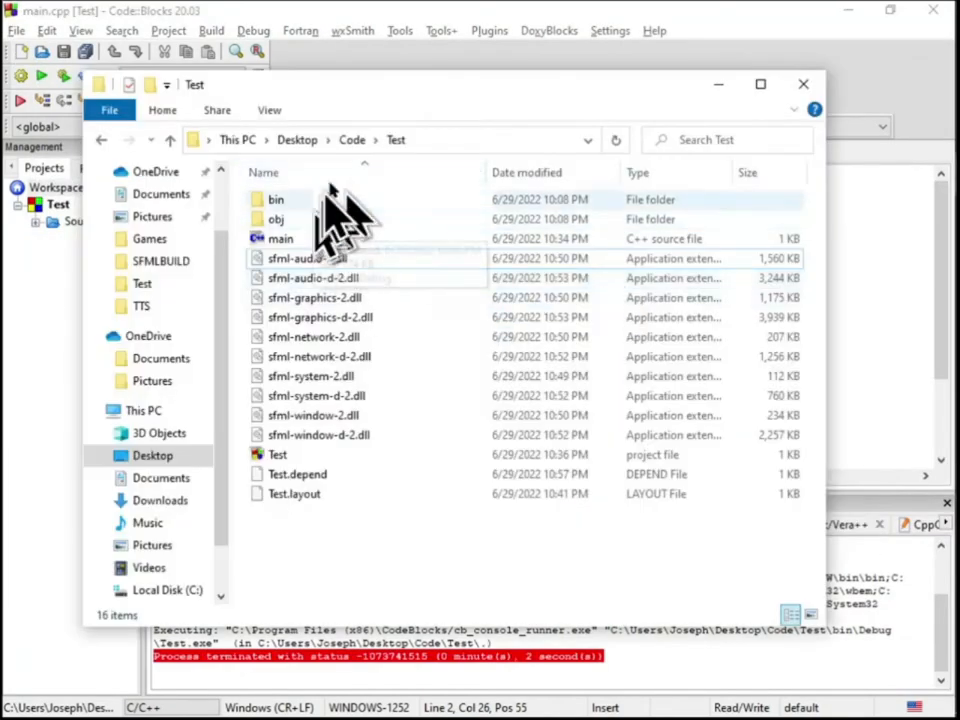
left_click(356, 142)
double_click(330, 219)
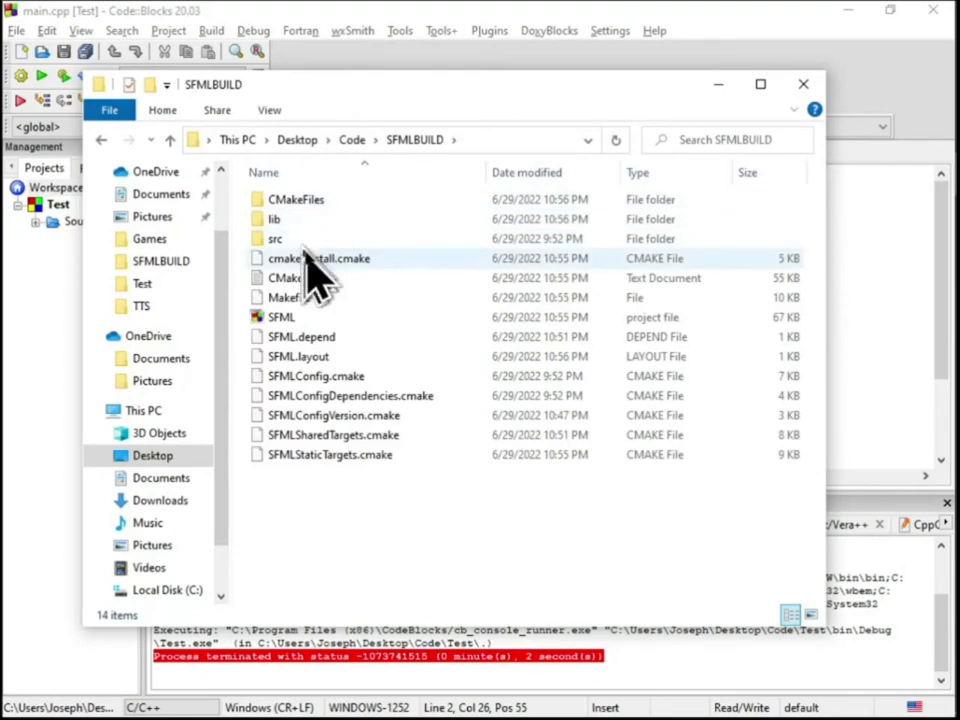
left_click(356, 141)
double_click(300, 200)
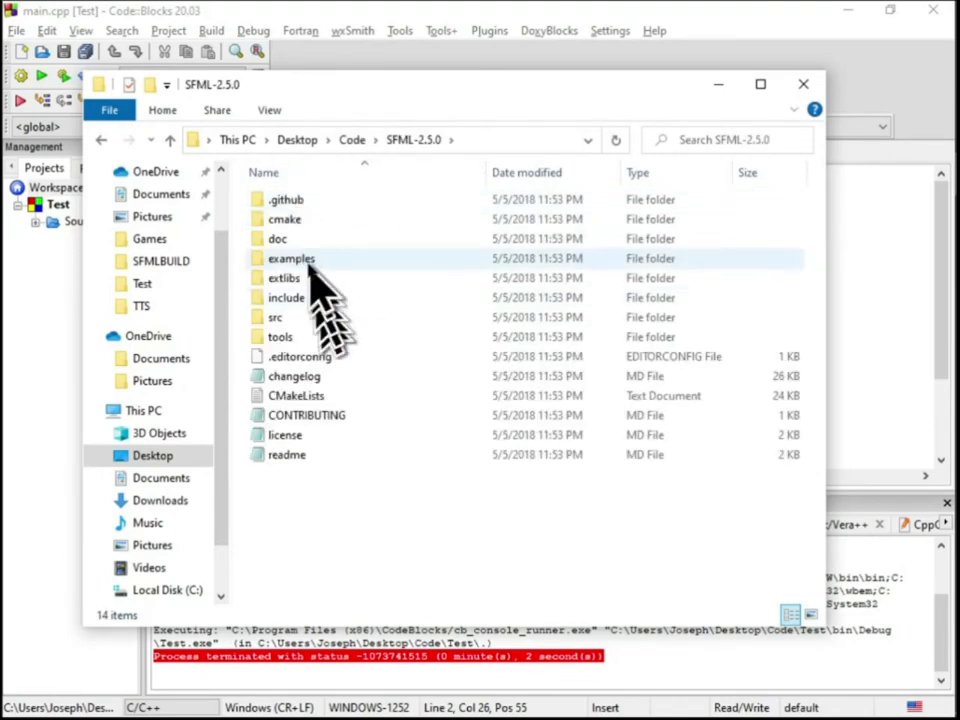
double_click(312, 278)
double_click(318, 204)
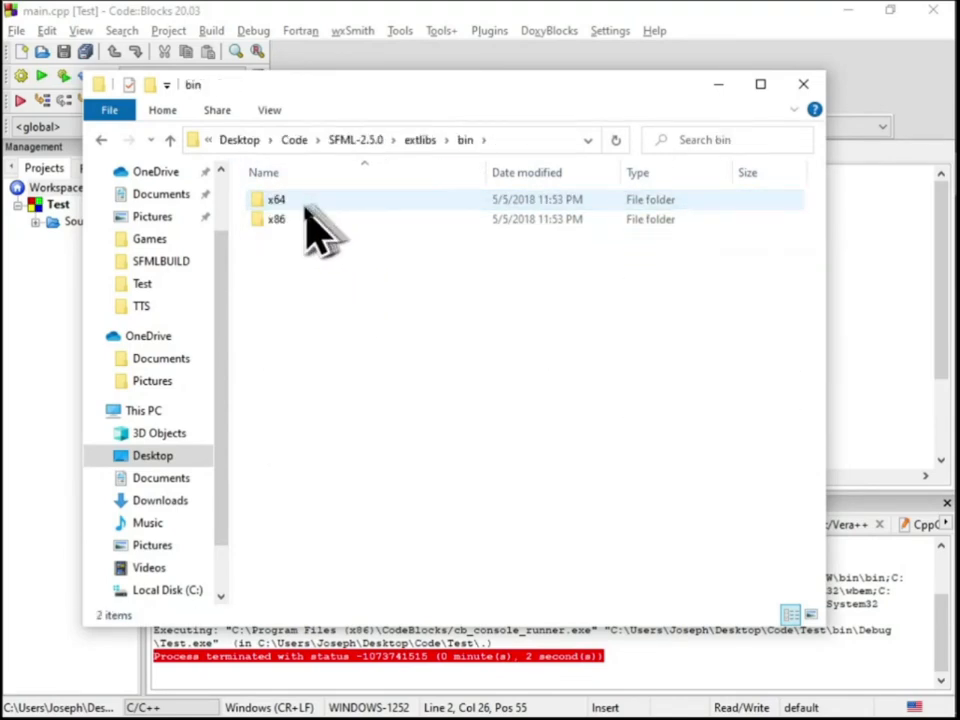
double_click(306, 205)
left_click(311, 205)
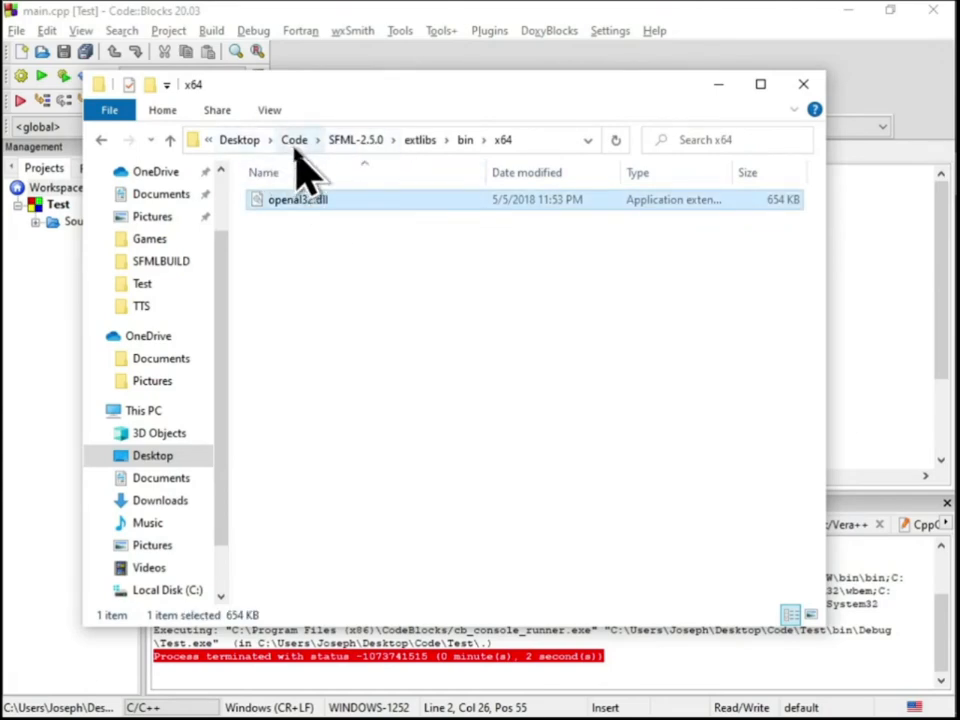
left_click(295, 145)
double_click(300, 238)
key("ctrl+v")
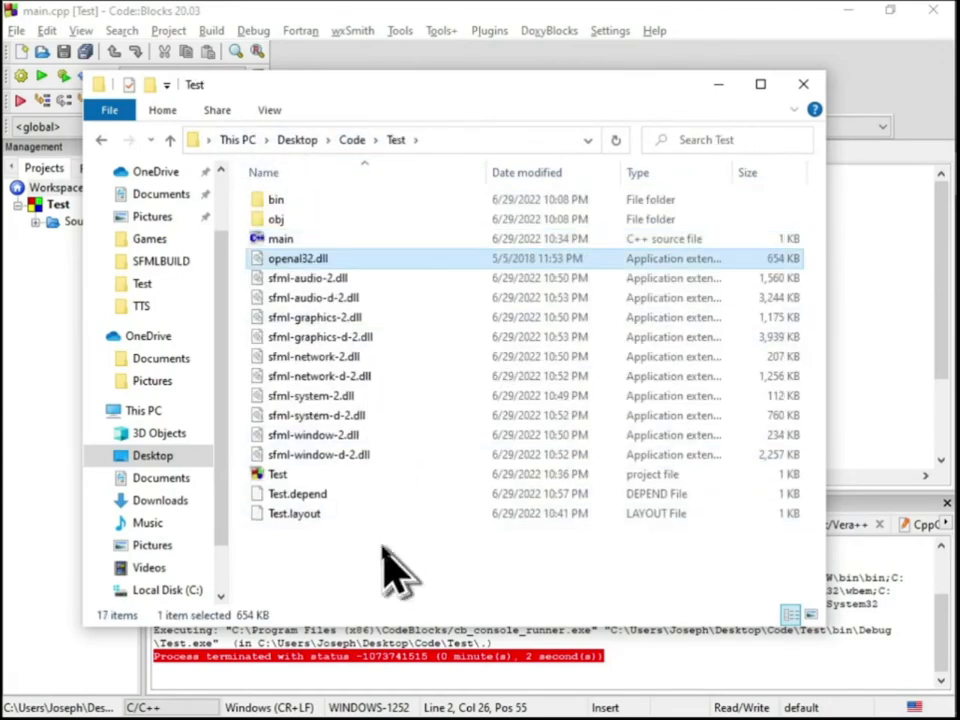
Return to Code::Blocks, build and run the Test project with the x64 openal32.dll, and dismiss the error and console
left_click(40, 320)
left_click(63, 76)
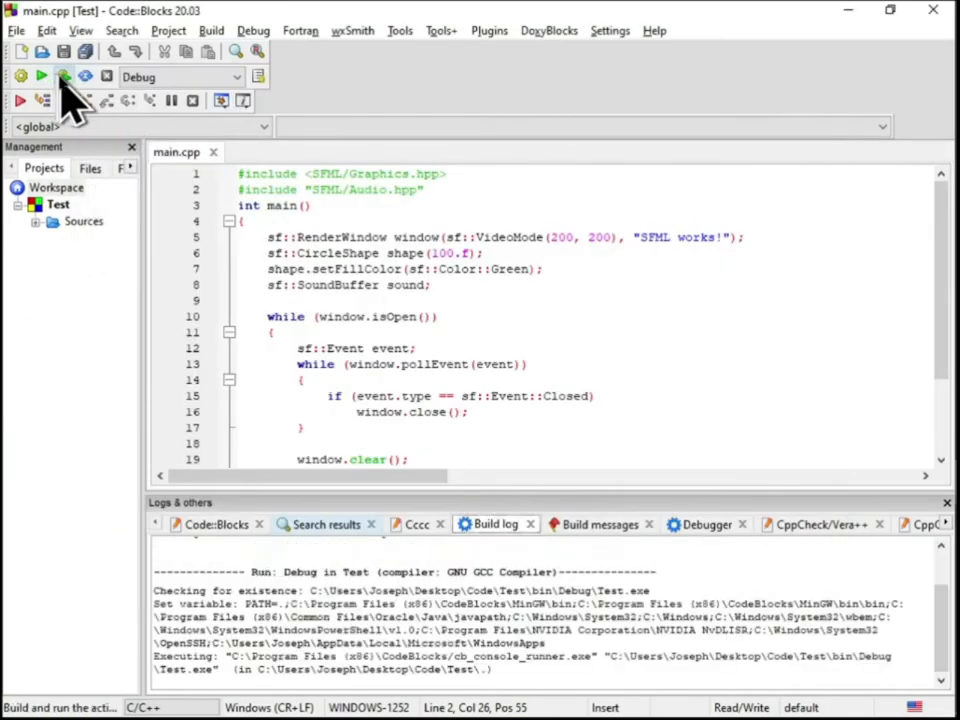
left_click(615, 434)
key("Return")
Switch to File Explorer and delete the x64 openal32.dll from the Test folder
key("alt+Tab")
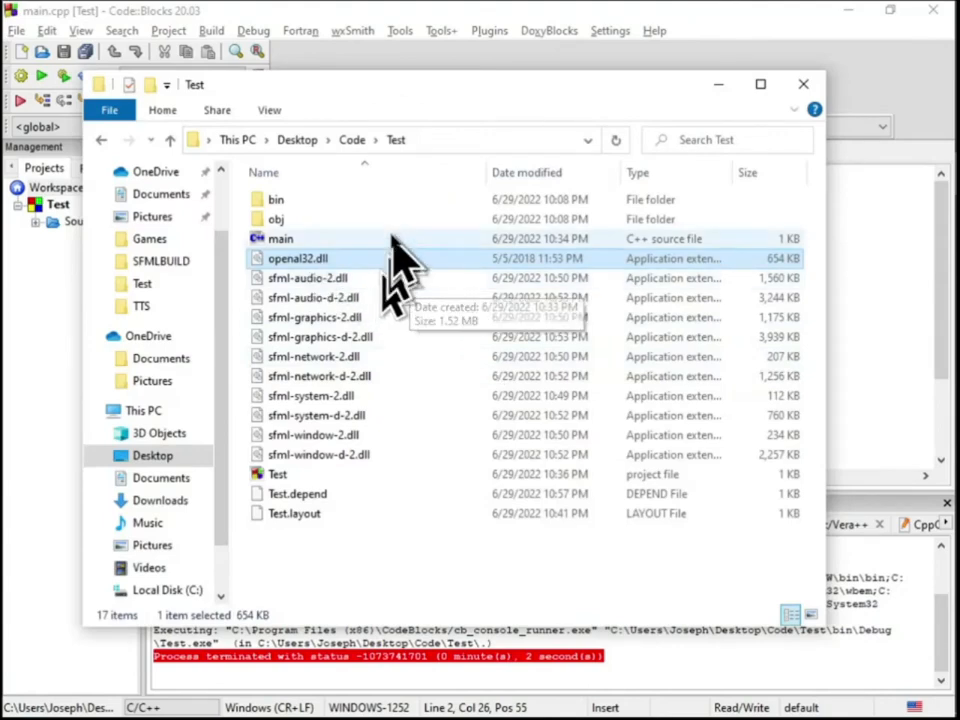
key("Delete")
left_click(546, 442)
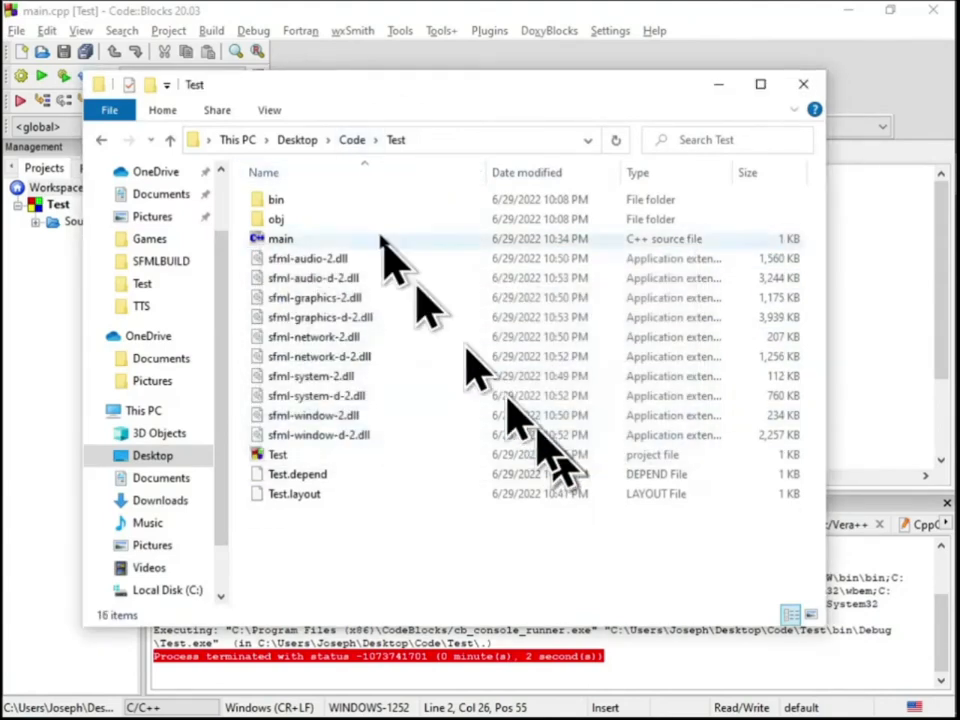
Copy openal32.dll from SFML-2.5.0\extlibs\bin\x86 into the Test folder
left_click(352, 140)
double_click(322, 220)
left_click(352, 140)
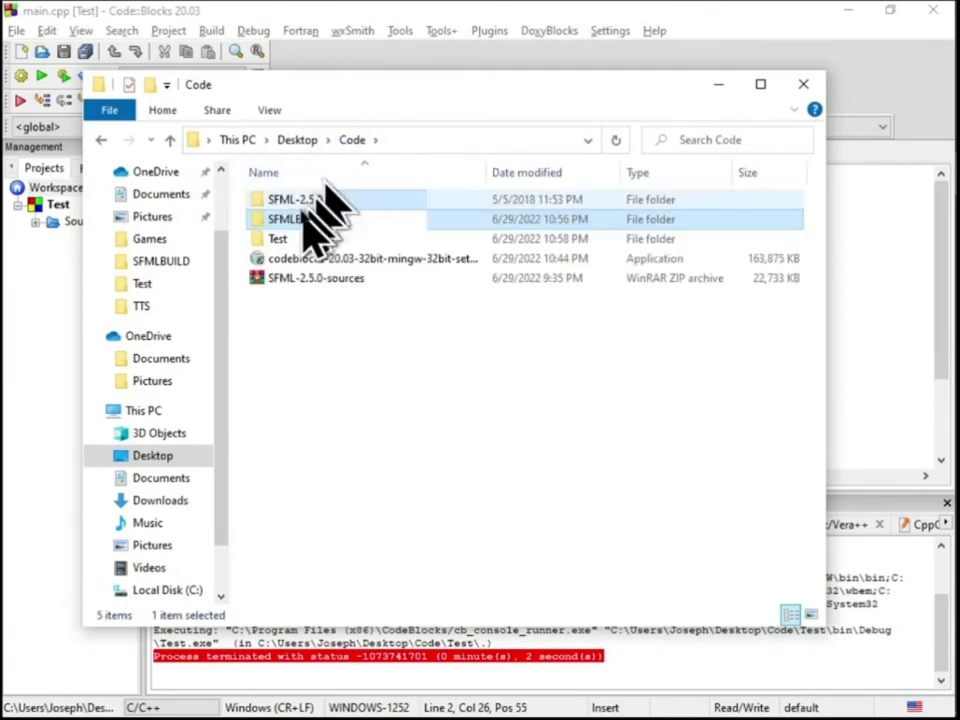
double_click(300, 199)
double_click(300, 278)
double_click(335, 205)
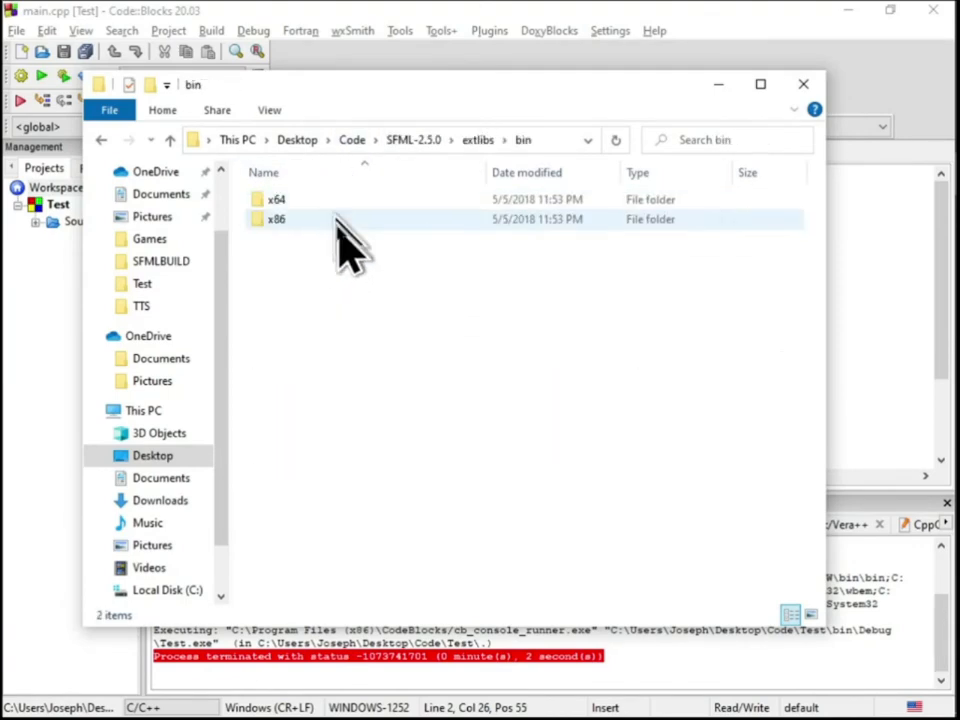
left_click(250, 222)
double_click(312, 220)
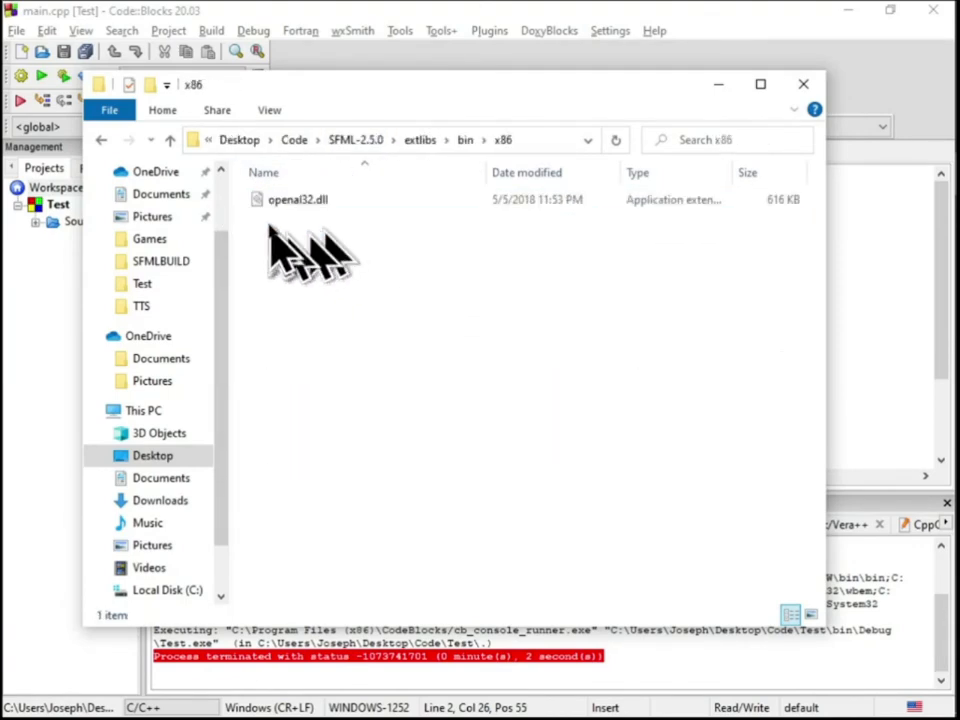
left_click(304, 205)
left_click(293, 140)
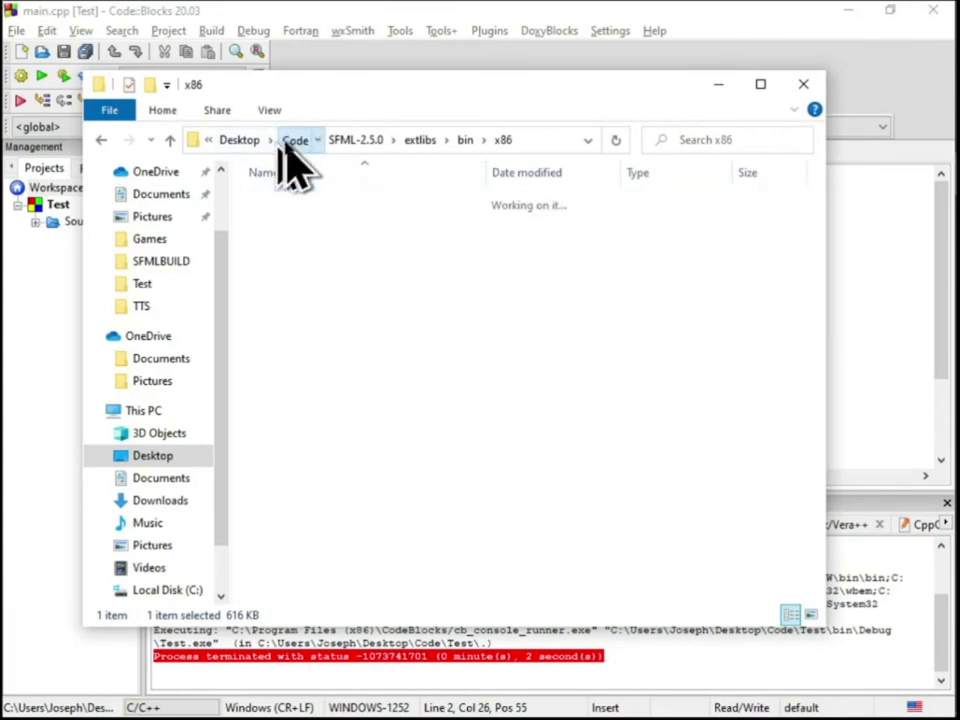
double_click(300, 238)
key("ctrl+v")
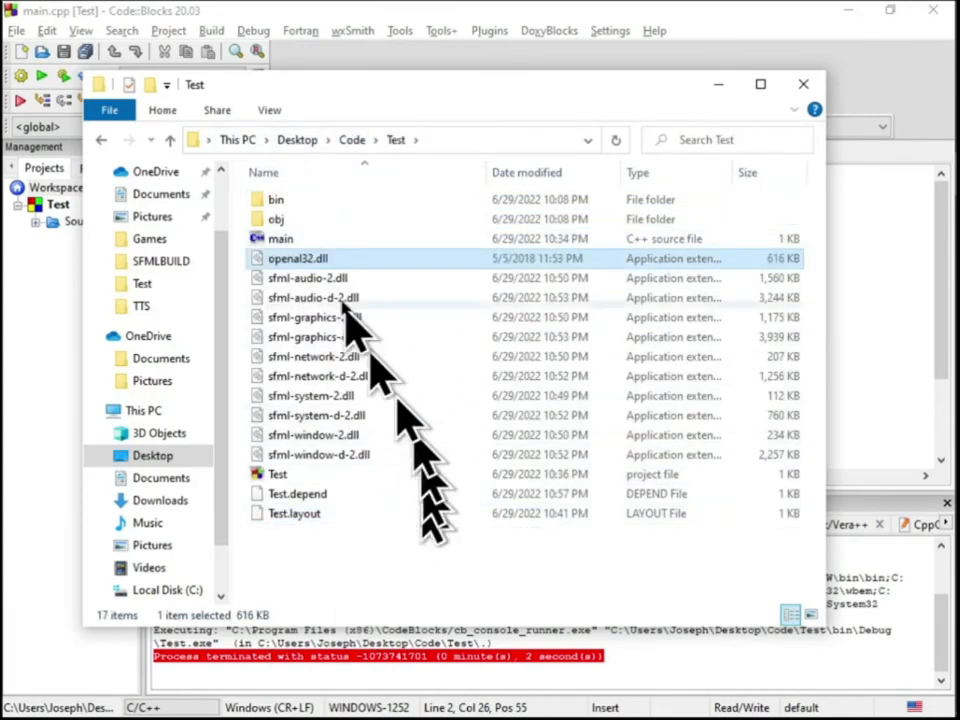
Return to Code::Blocks, build and run the Test project with the x86 openal32.dll, and close the program and console
left_click(12, 285)
left_click(63, 76)
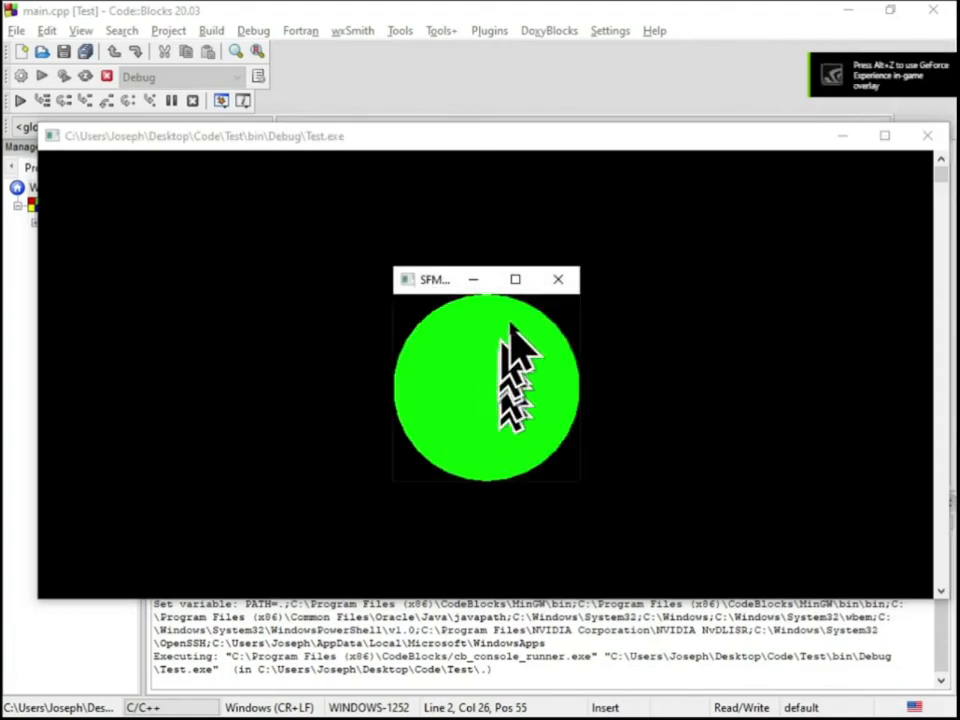
left_click(558, 280)
key("Return")
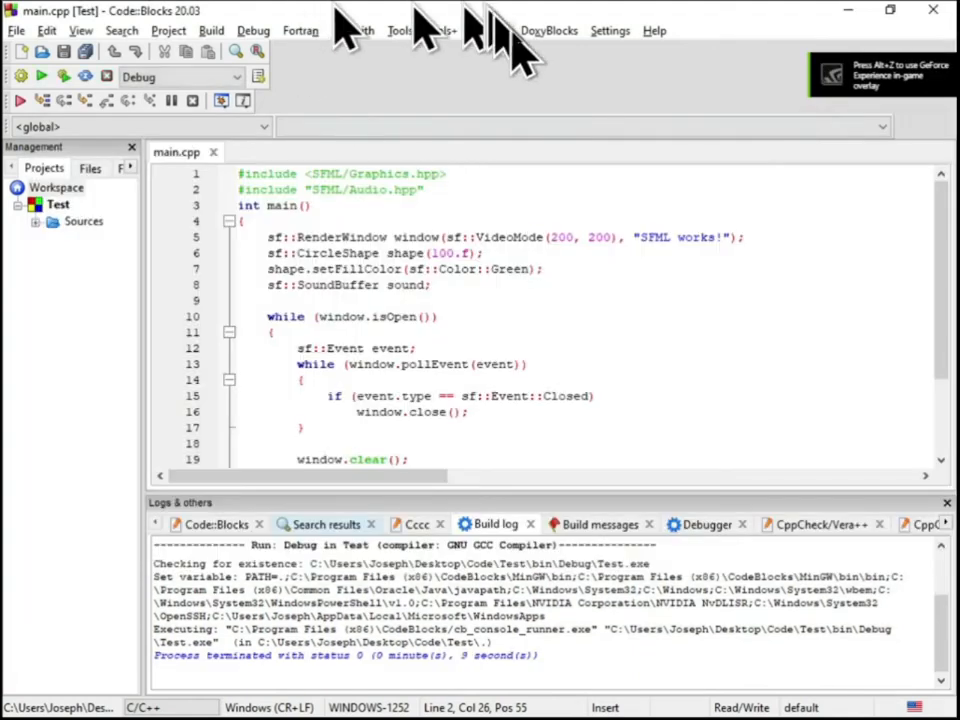
Open the global compiler settings and review the link libraries and the compiler and linker search directories
left_click(608, 32)
left_click(650, 93)
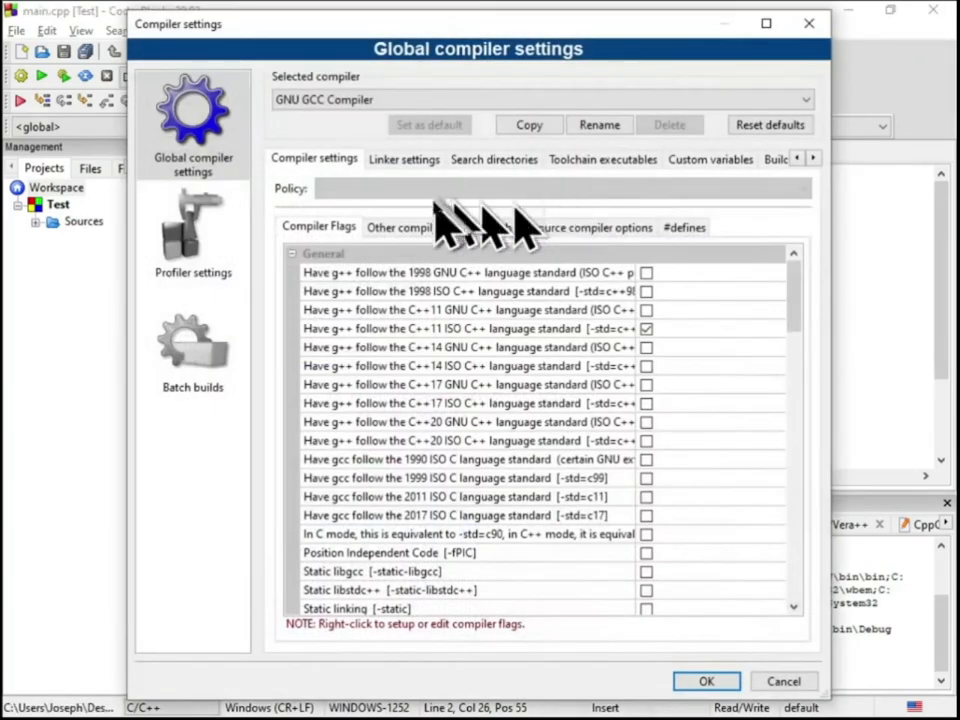
left_click(422, 228)
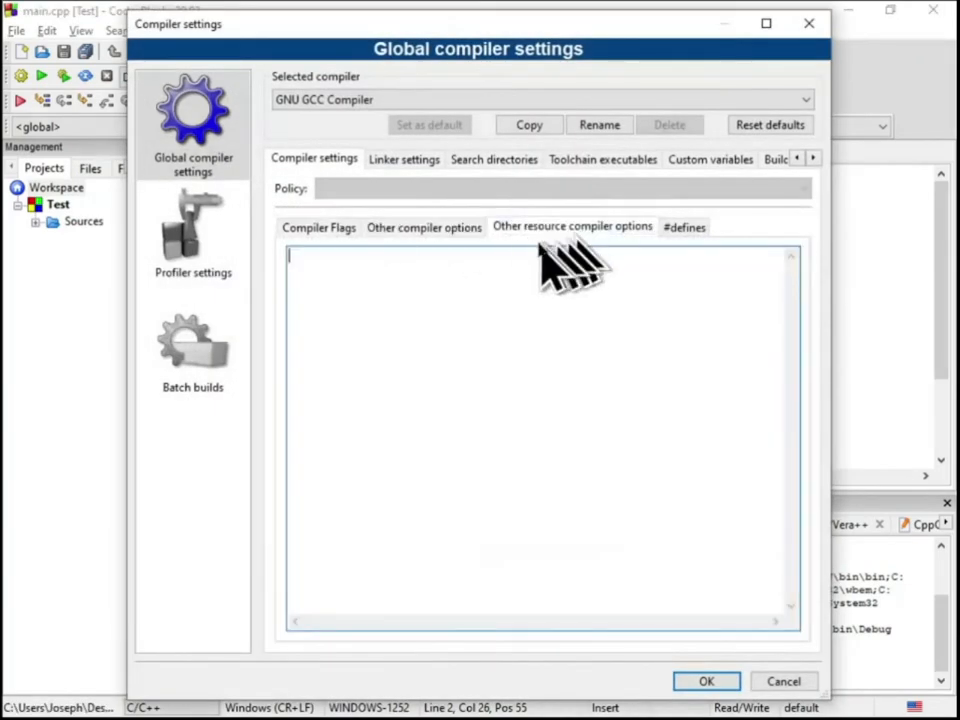
left_click(398, 160)
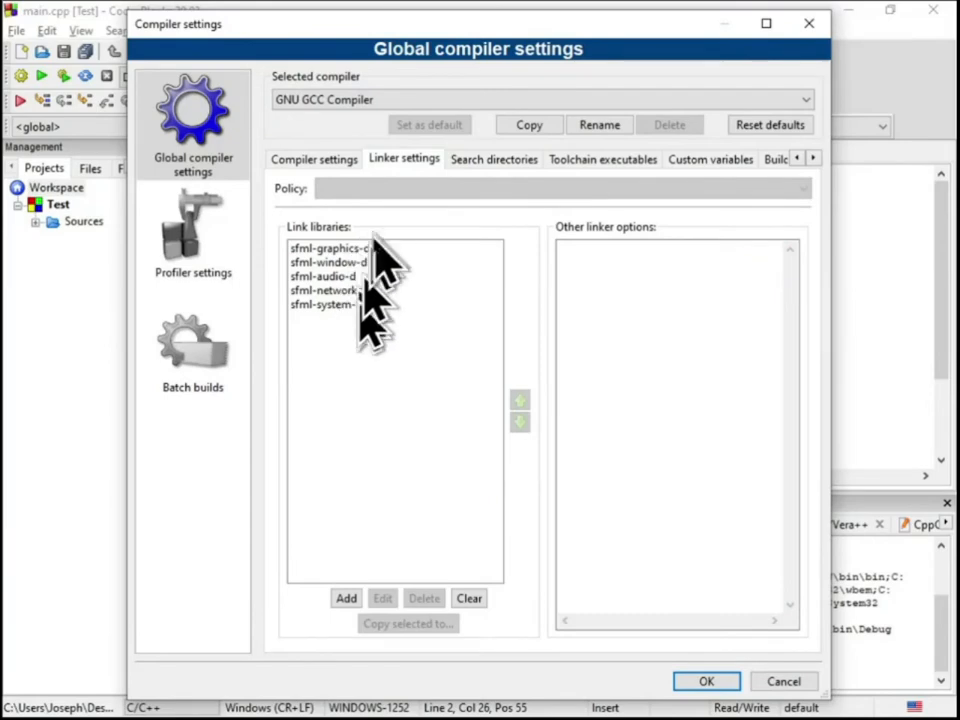
left_click(489, 160)
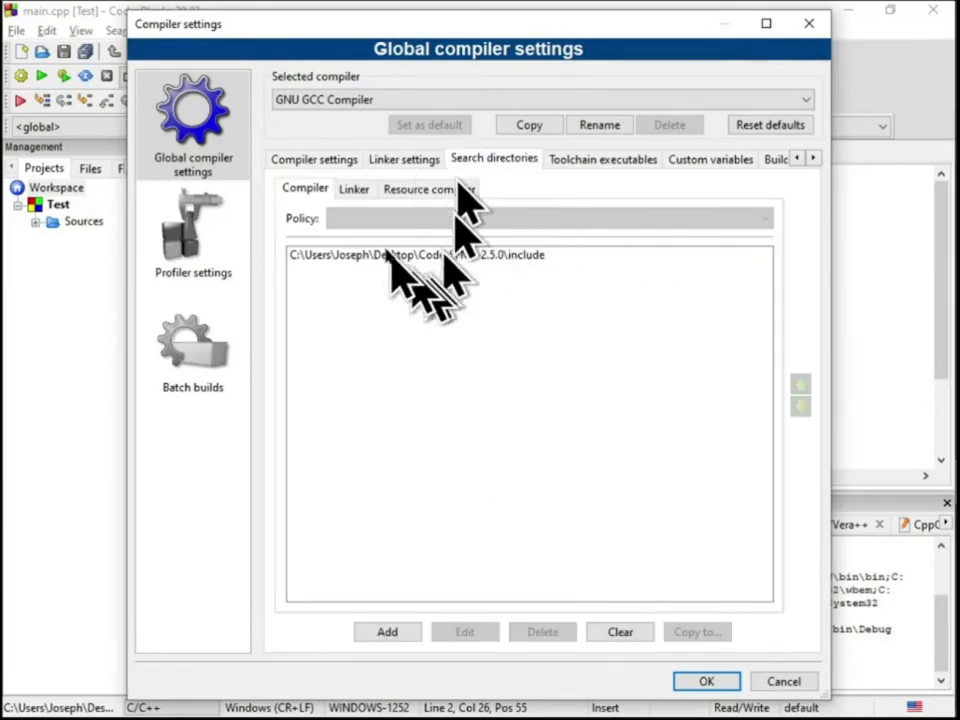
left_click(355, 188)
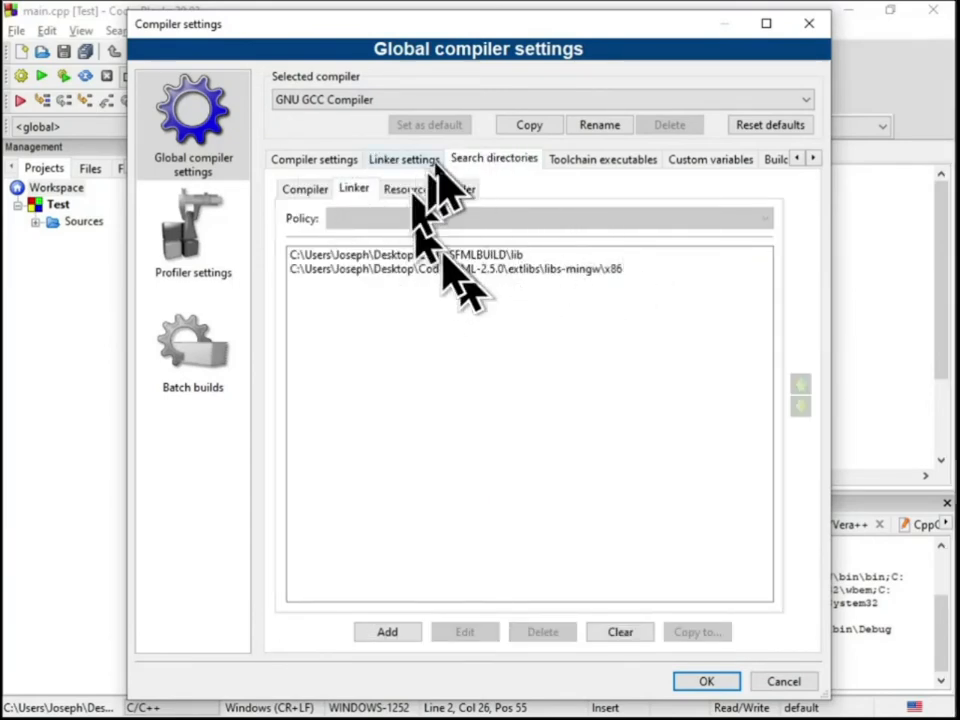
left_click(398, 161)
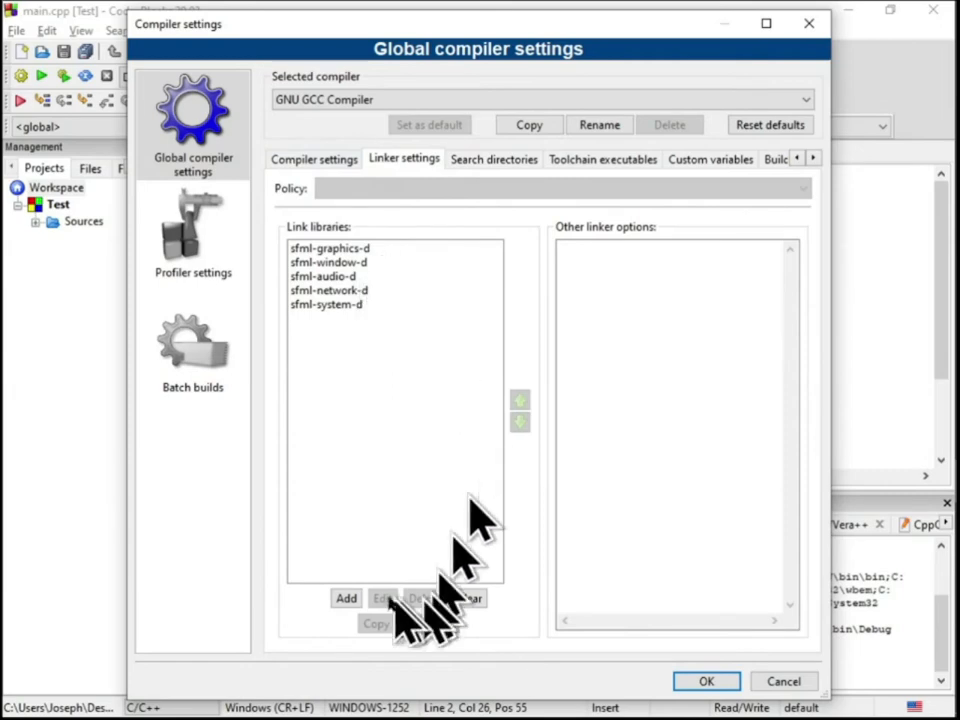
left_click(346, 598)
left_click(590, 386)
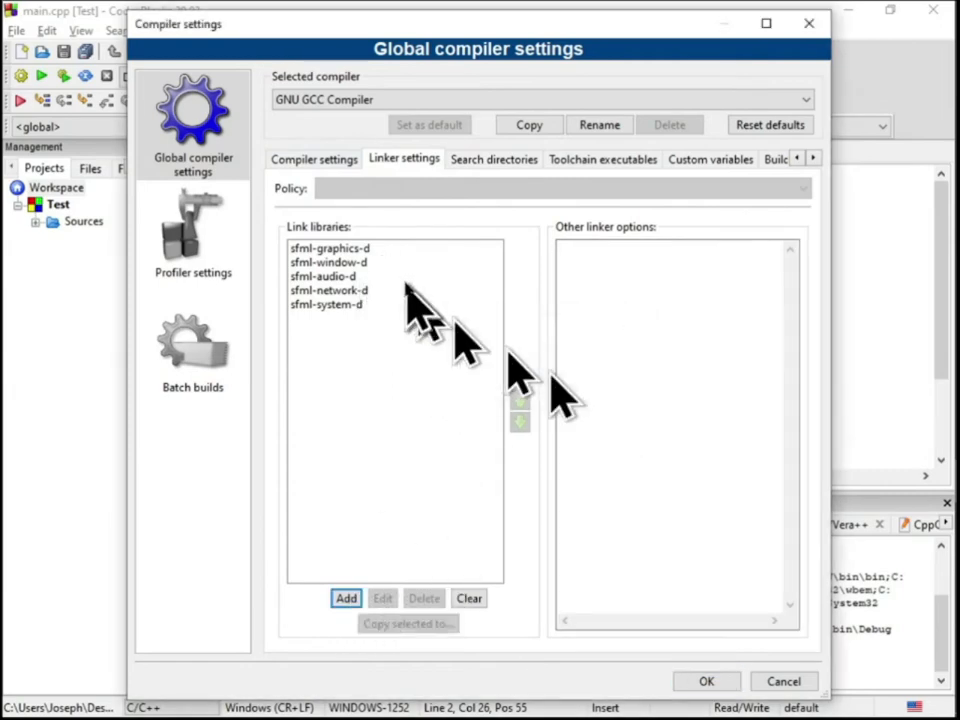
Rename the window and graphics link libraries to sfml-window-s-d and sfml-graphics-s-d
double_click(400, 262)
type("s-d")
key("Return")
double_click(387, 249)
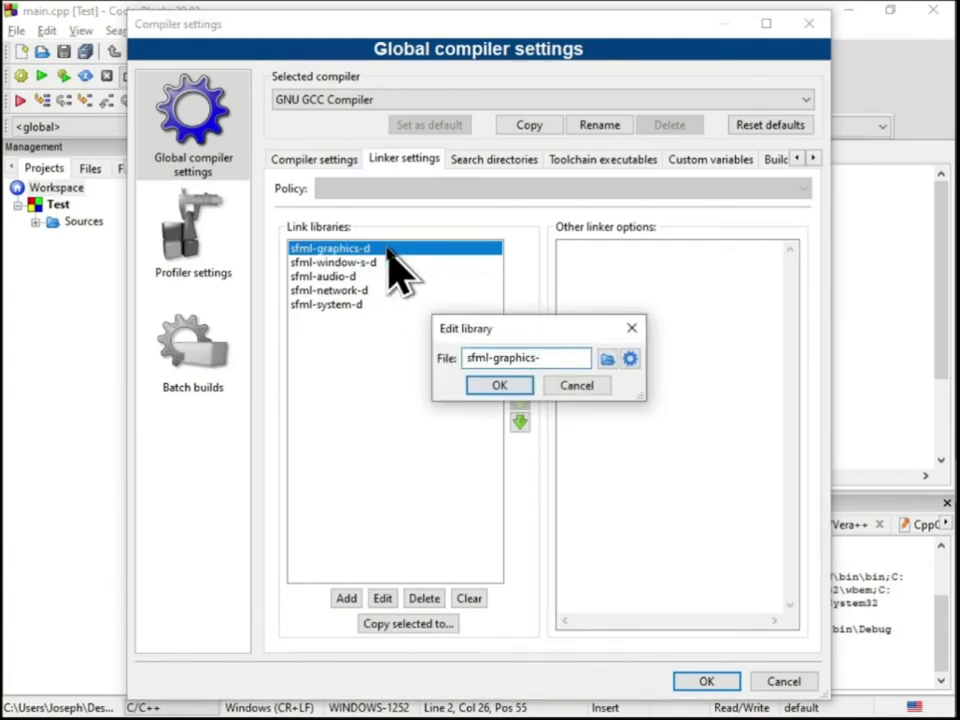
type("s-d")
key("Return")
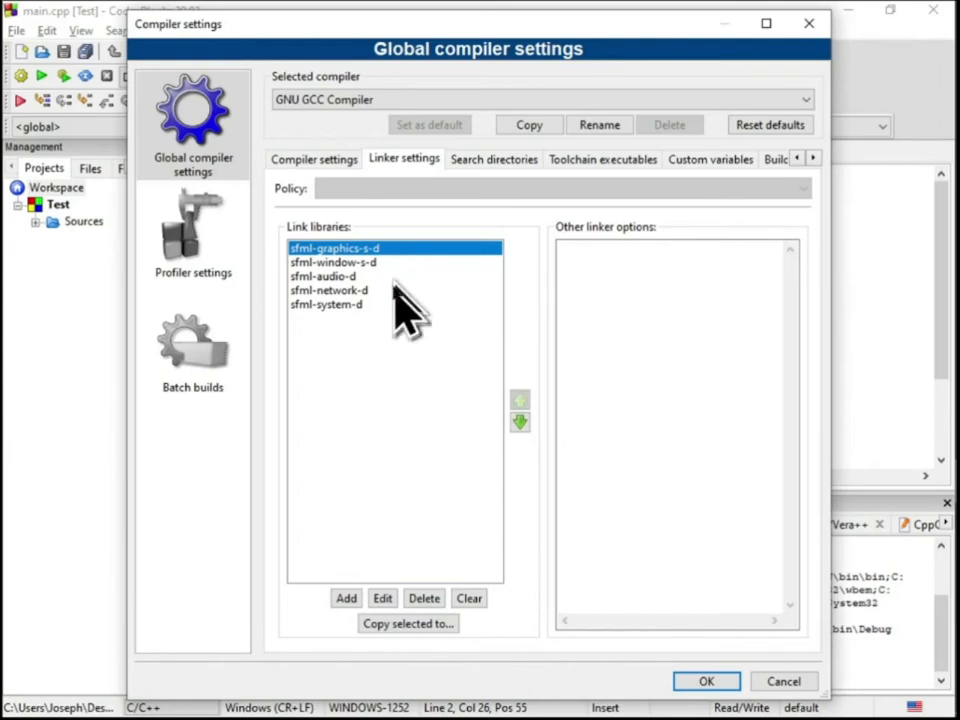
Rename the audio, network and system link libraries to sfml-audio-s-d, sfml-network-s-d and sfml-system-s-d
double_click(386, 277)
key("End")
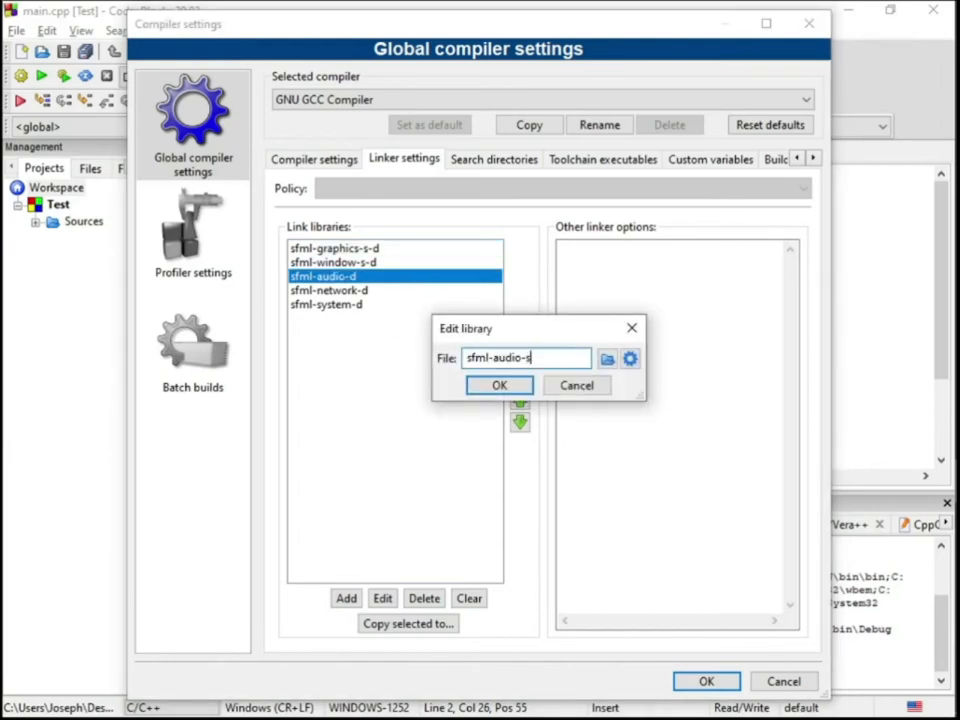
type("s-d")
key("Return")
double_click(399, 290)
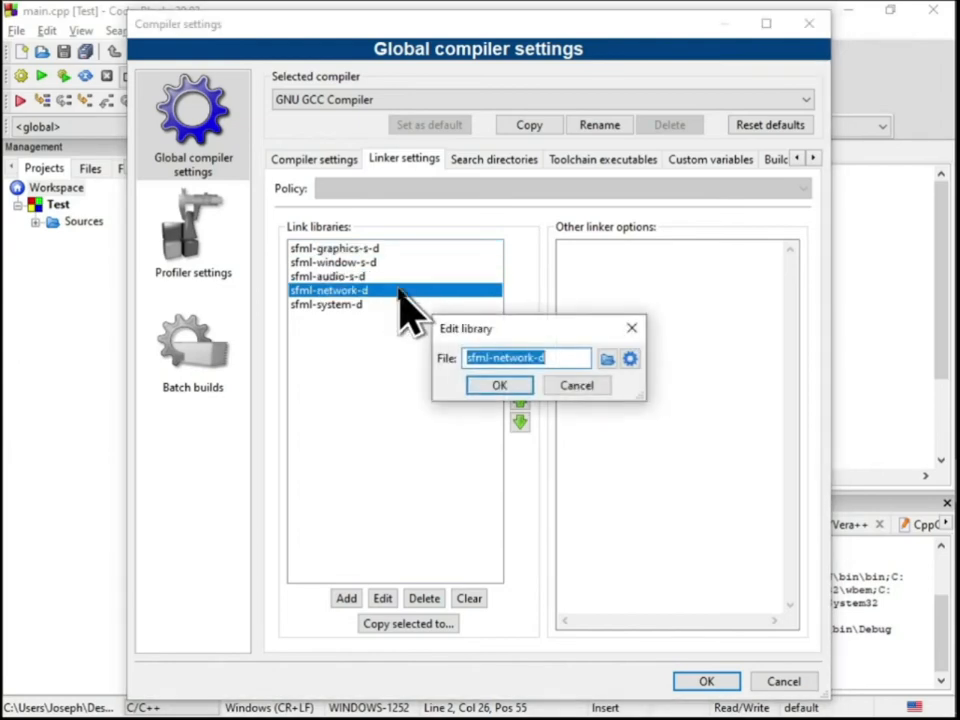
type("s-d")
key("Return")
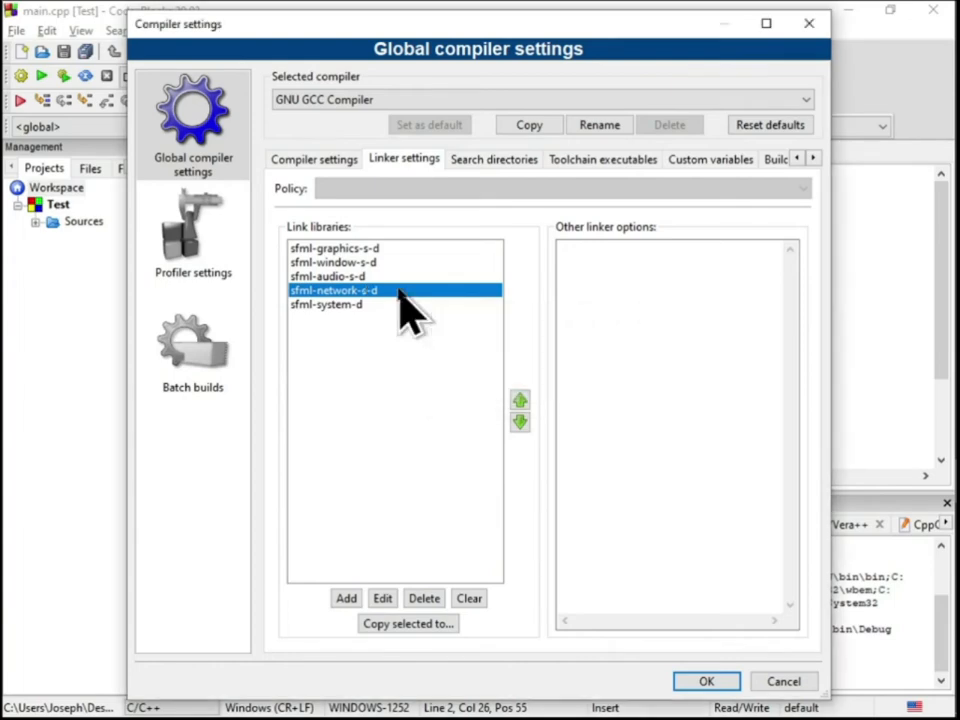
double_click(380, 304)
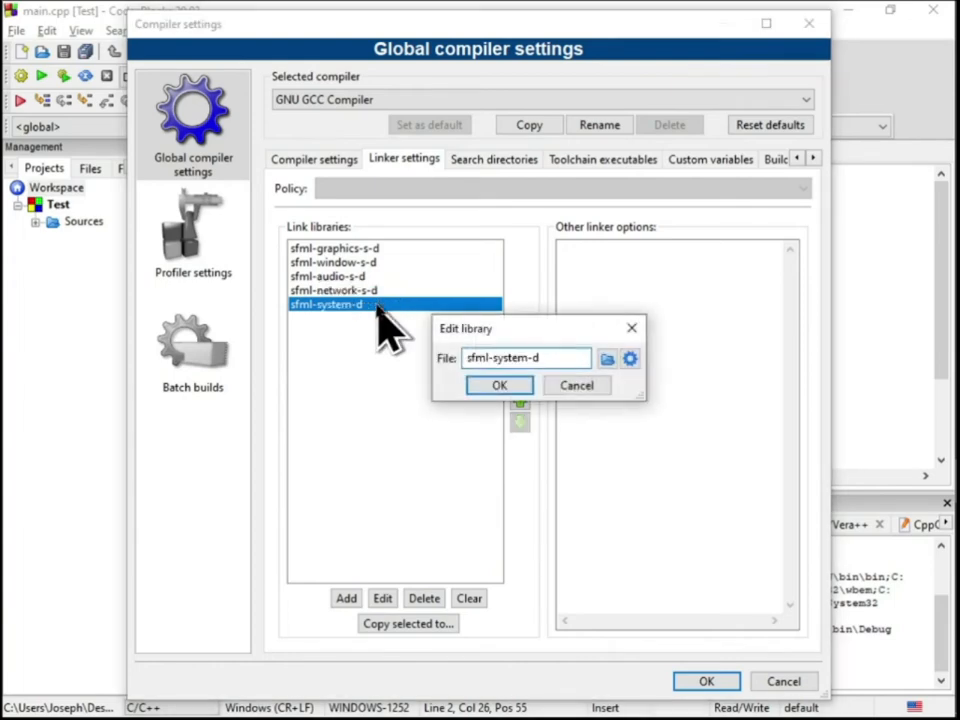
type("s-d")
key("Return")
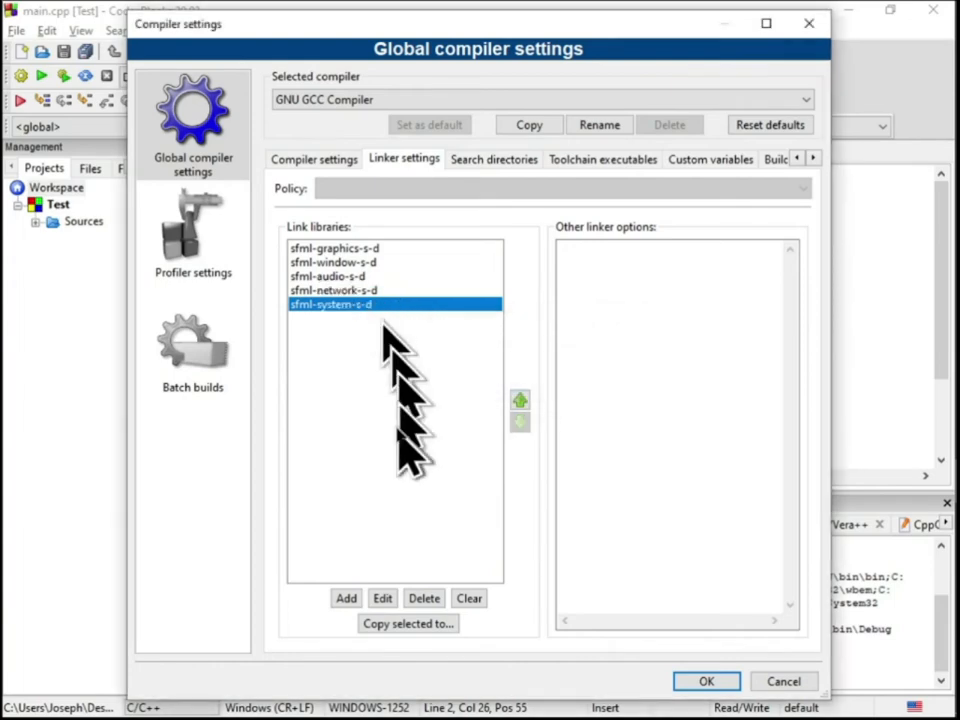
Add opengl32, freetype and winmm to the global link libraries
left_click(345, 598)
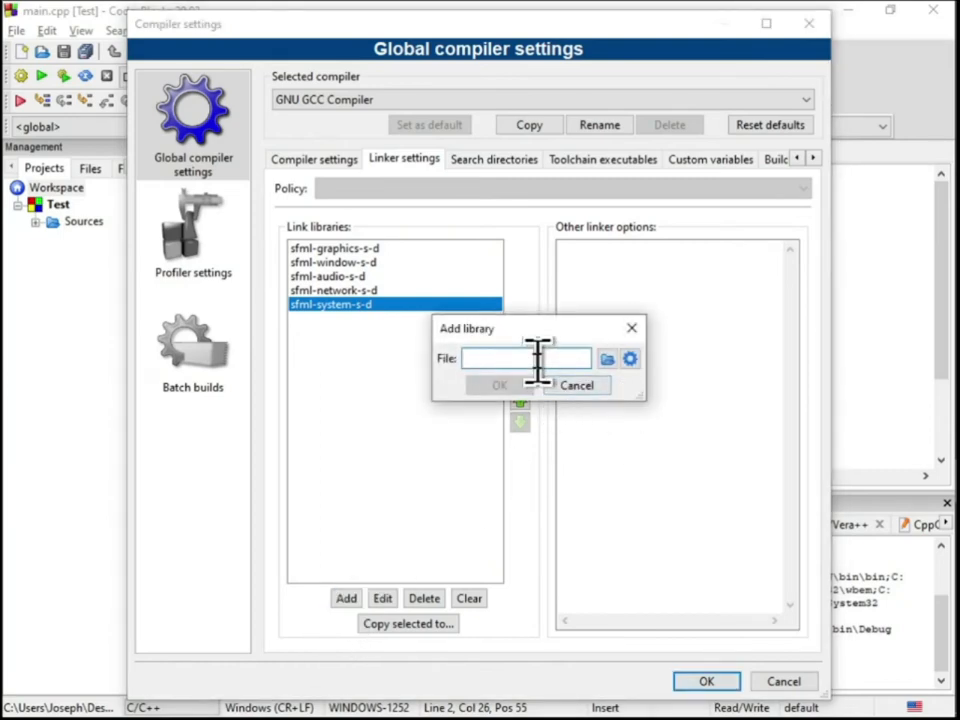
type("opengl32")
key("Return")
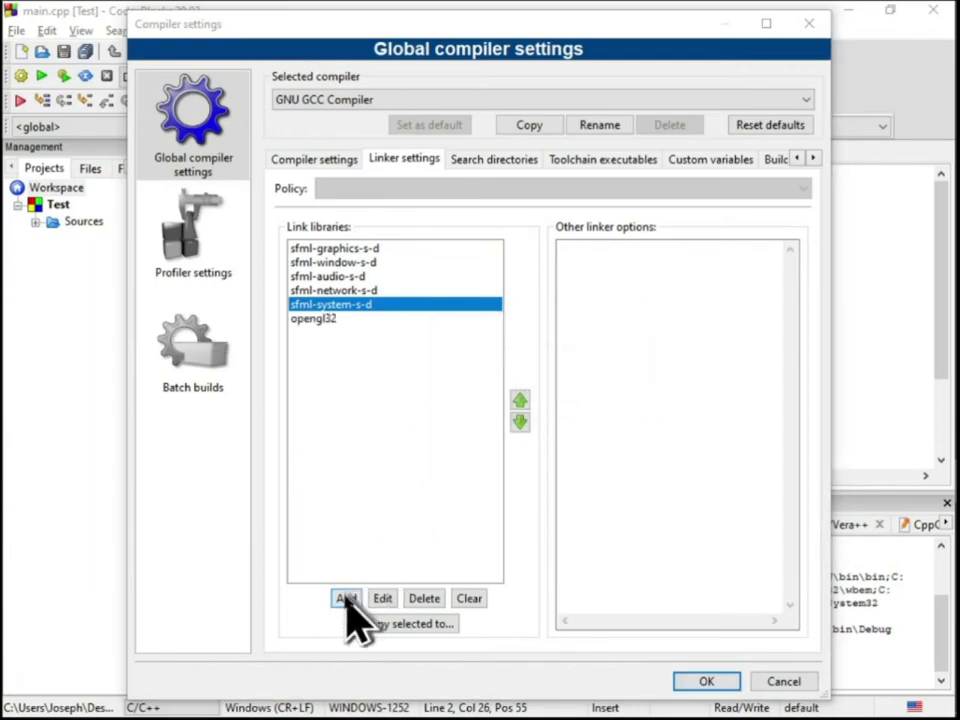
left_click(346, 598)
key("Return")
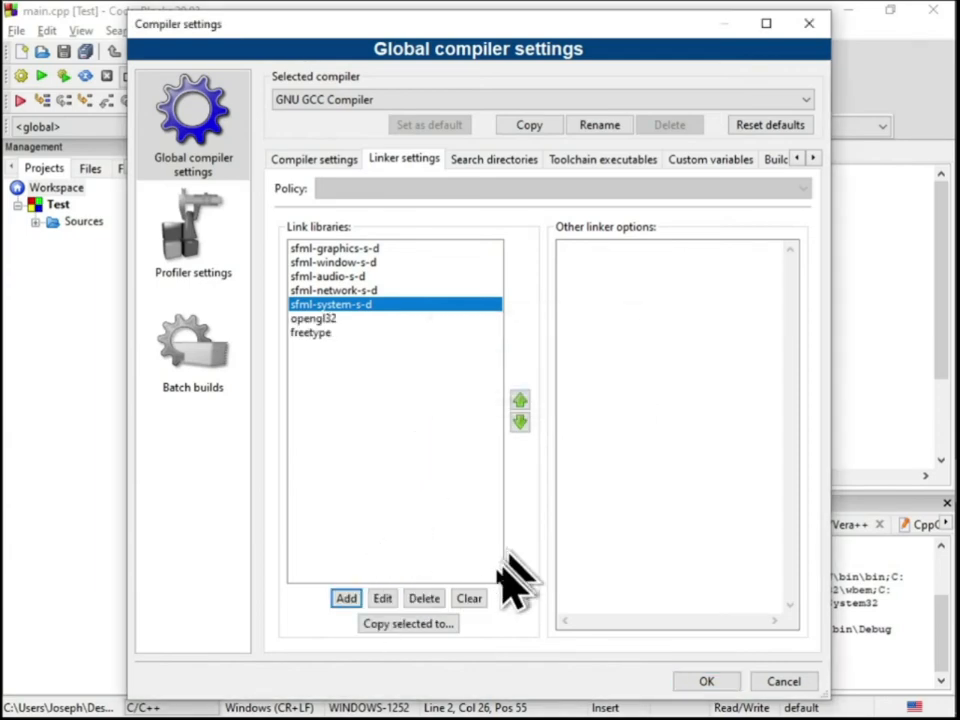
left_click(346, 598)
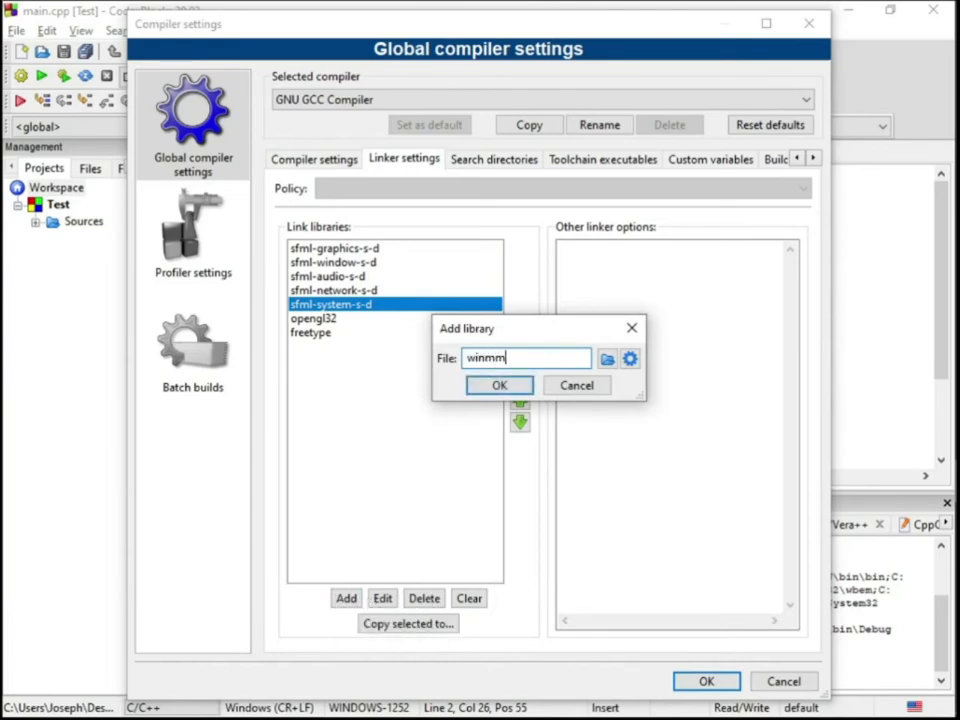
key("Return")
Add gd32 to the link libraries and correct its name to gdi32
left_click(346, 598)
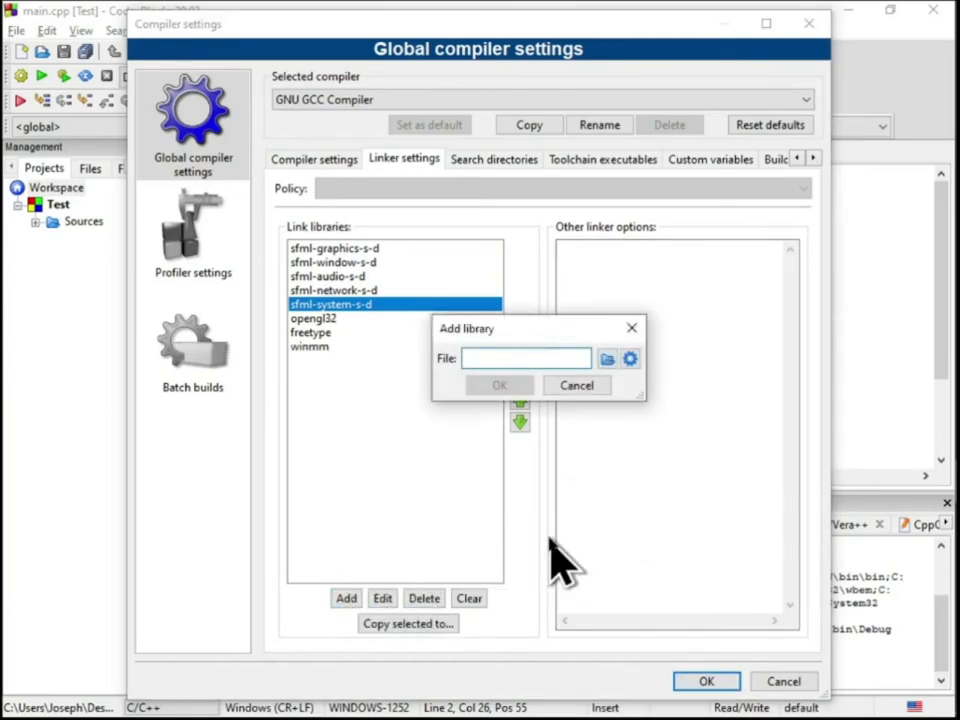
type("gd32")
key("Return")
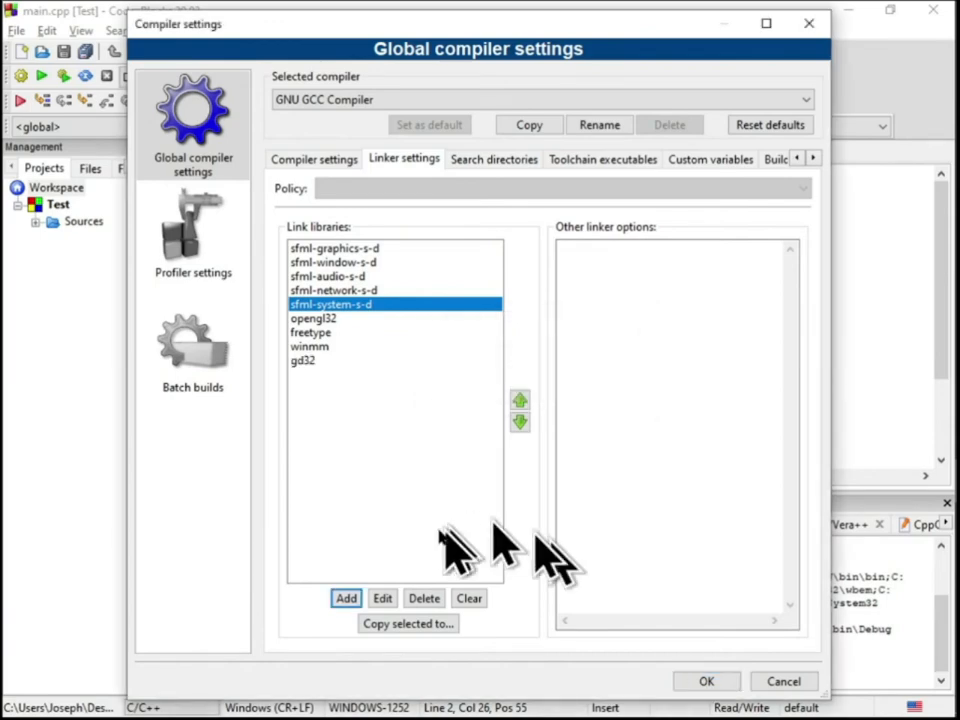
double_click(380, 361)
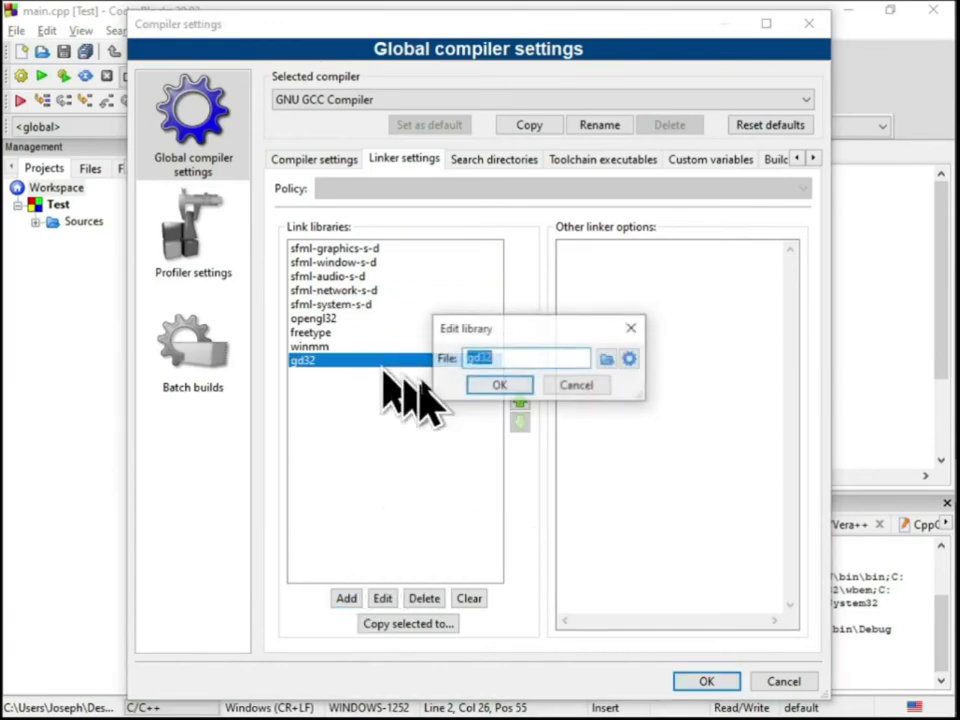
type("i")
left_click(528, 391)
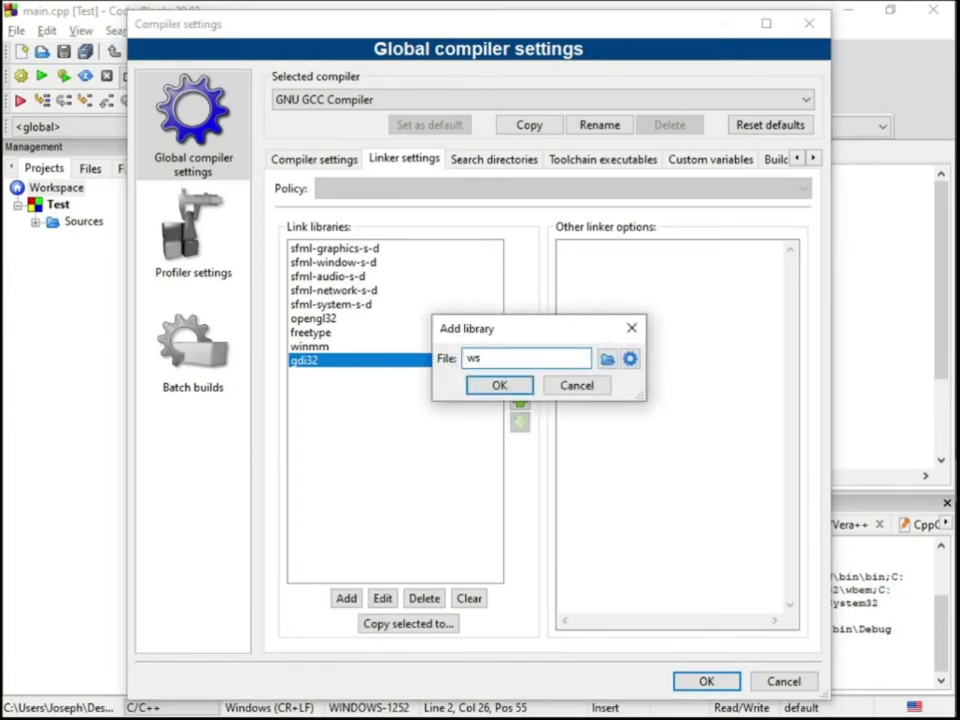
Add ws2_32 and openal32 to the global link libraries
type("32")
key("Return")
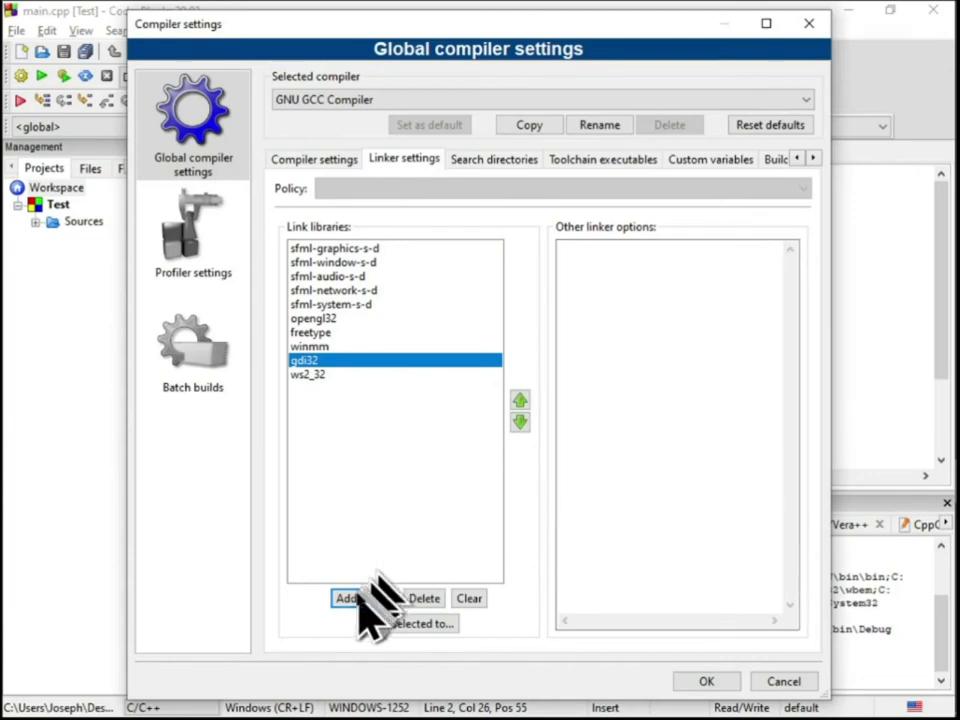
left_click(346, 598)
type("openal")
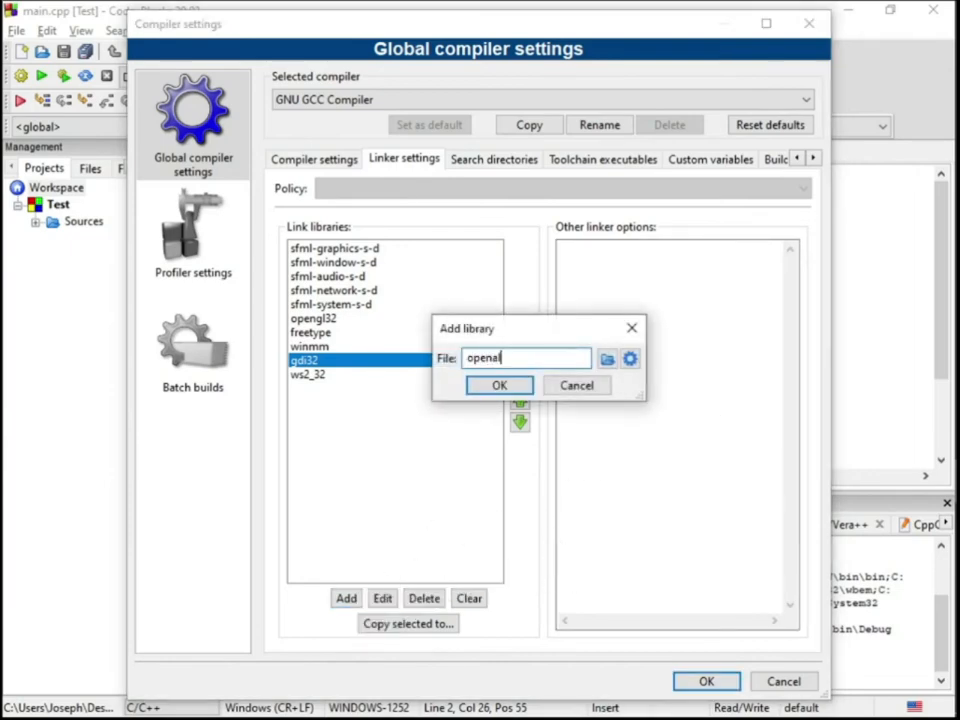
type("32")
key("Return")
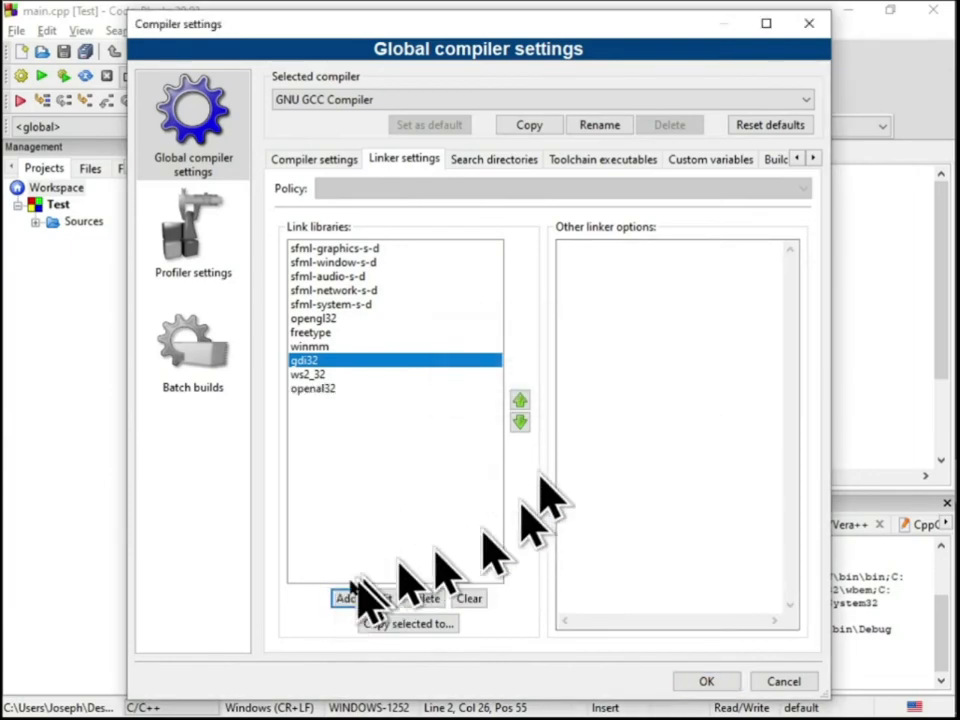
Add flac and vorbisenc to the global link libraries, correcting the vorbisenc entry's spelling
left_click(346, 598)
type("flac")
key("Return")
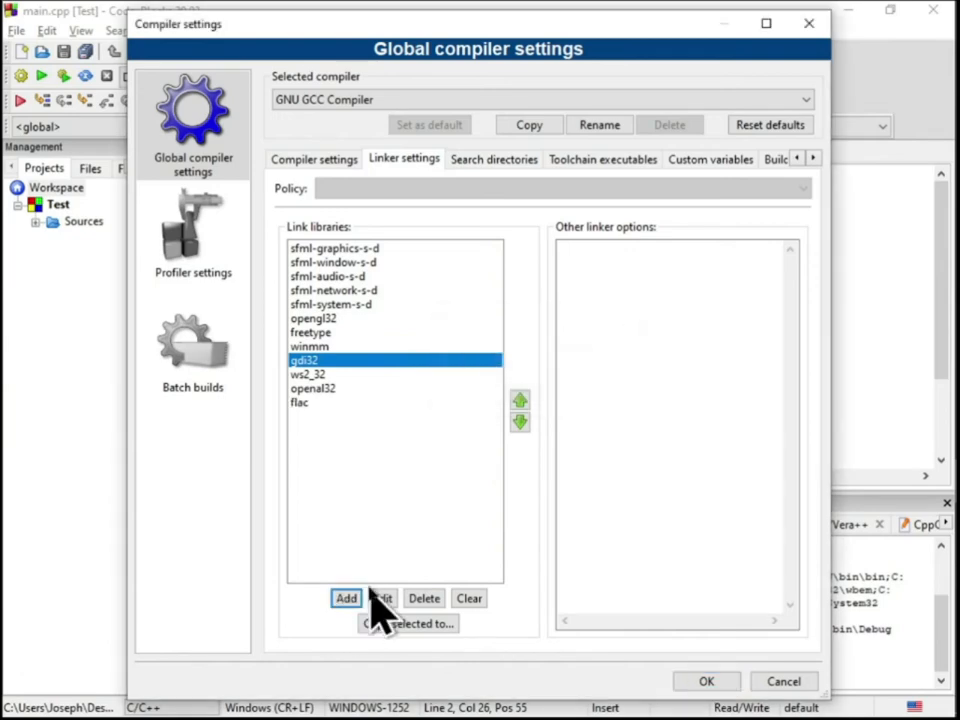
left_click(346, 598)
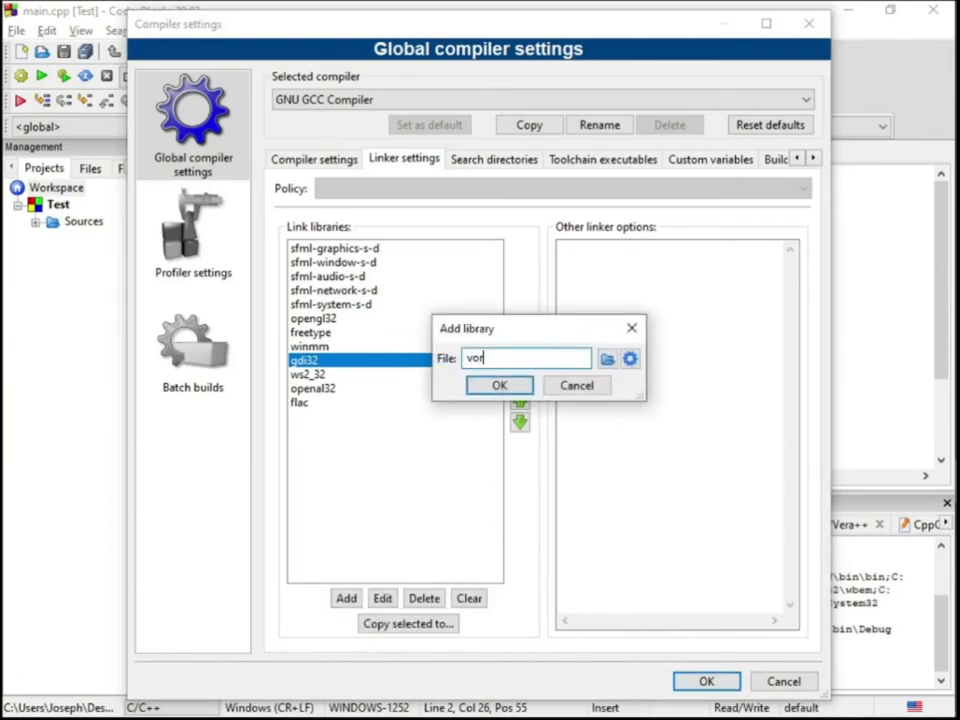
type("vorbis")
key("Return")
double_click(360, 418)
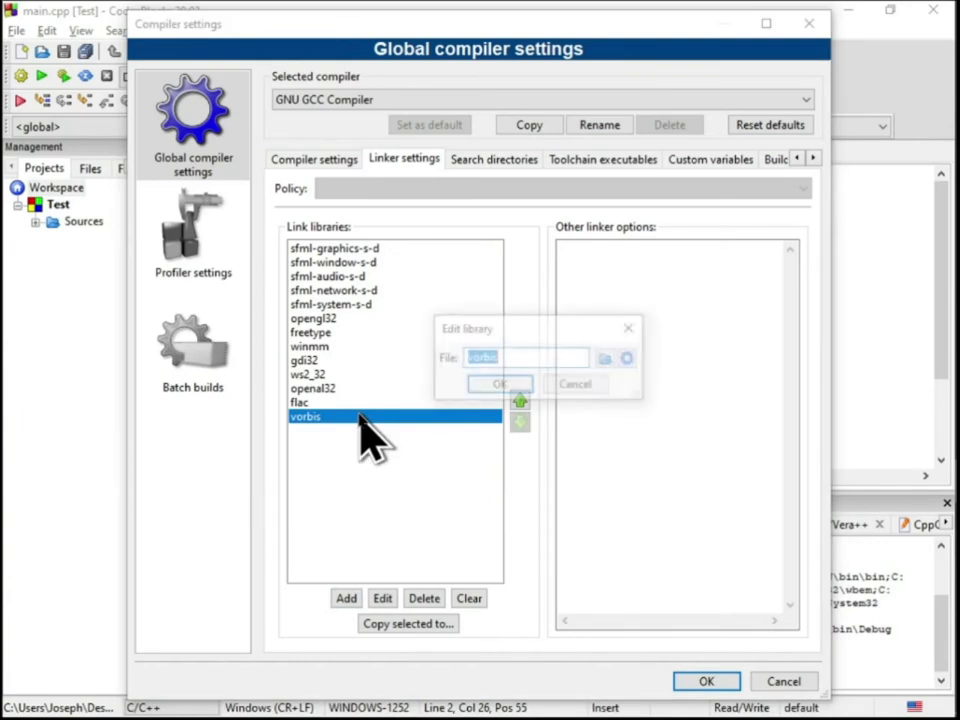
type("enc")
key("Return")
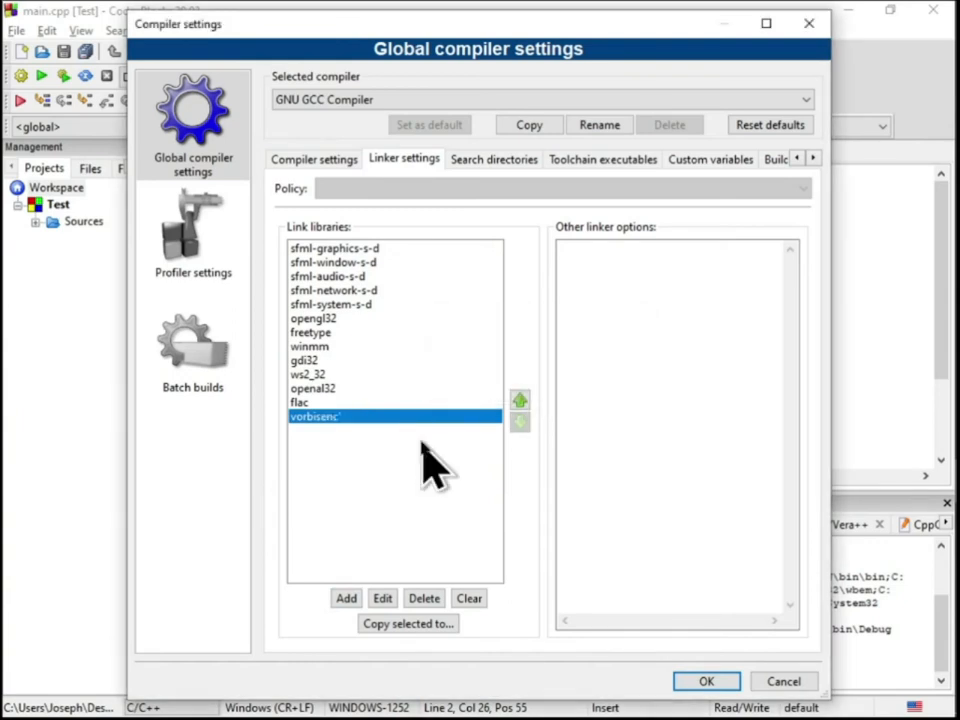
double_click(398, 418)
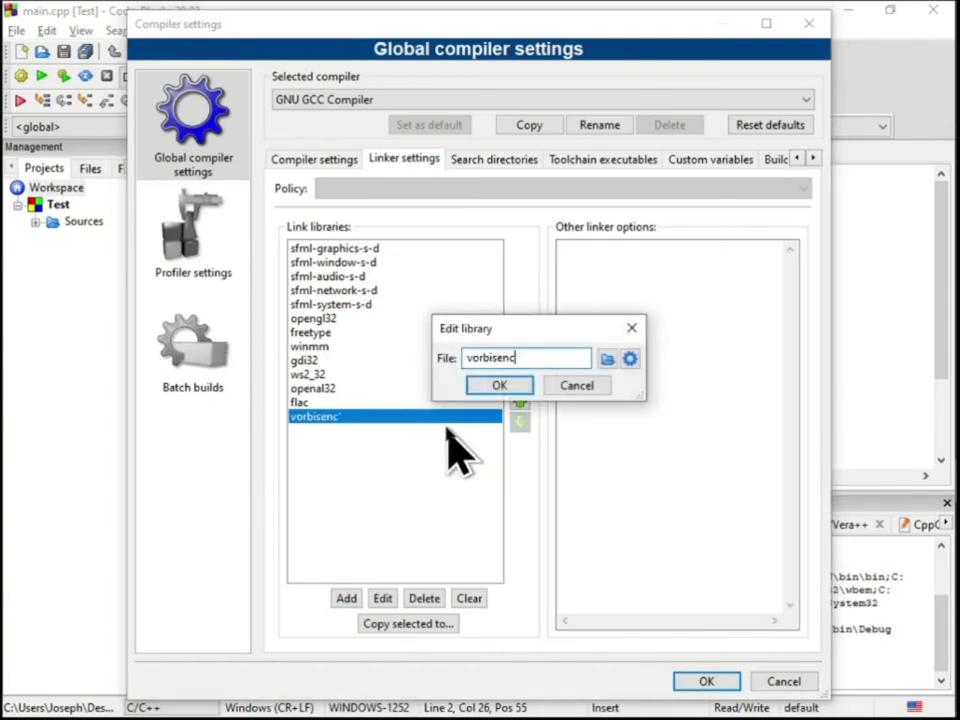
key("Return")
Add vorbisfile, vorbis and ogg to the global link libraries and save the compiler settings
left_click(346, 599)
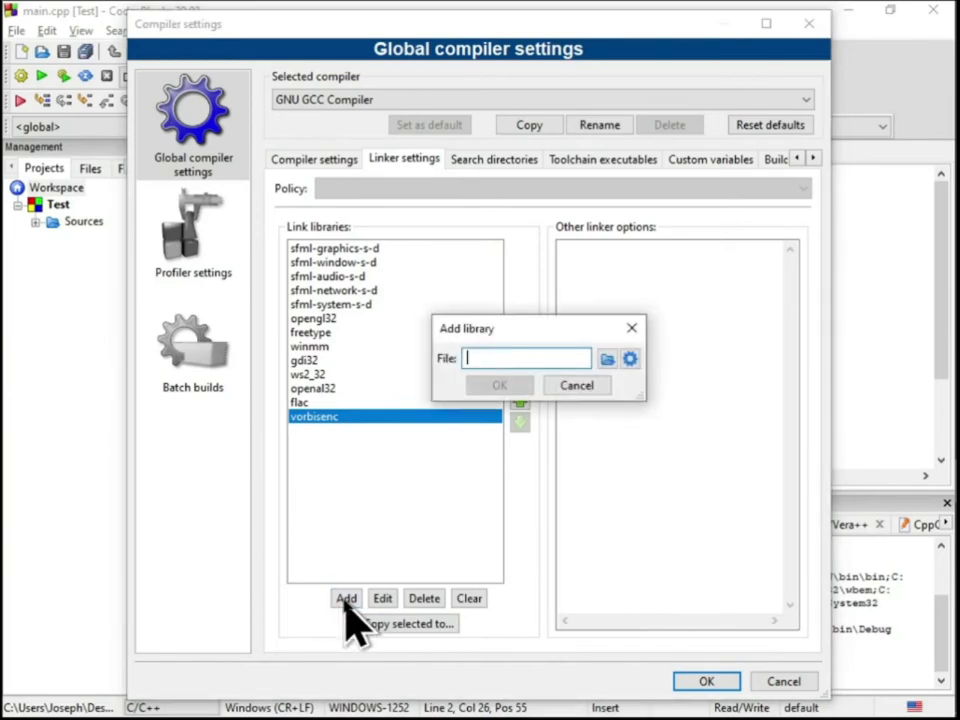
type("vorbisfile")
key("Return")
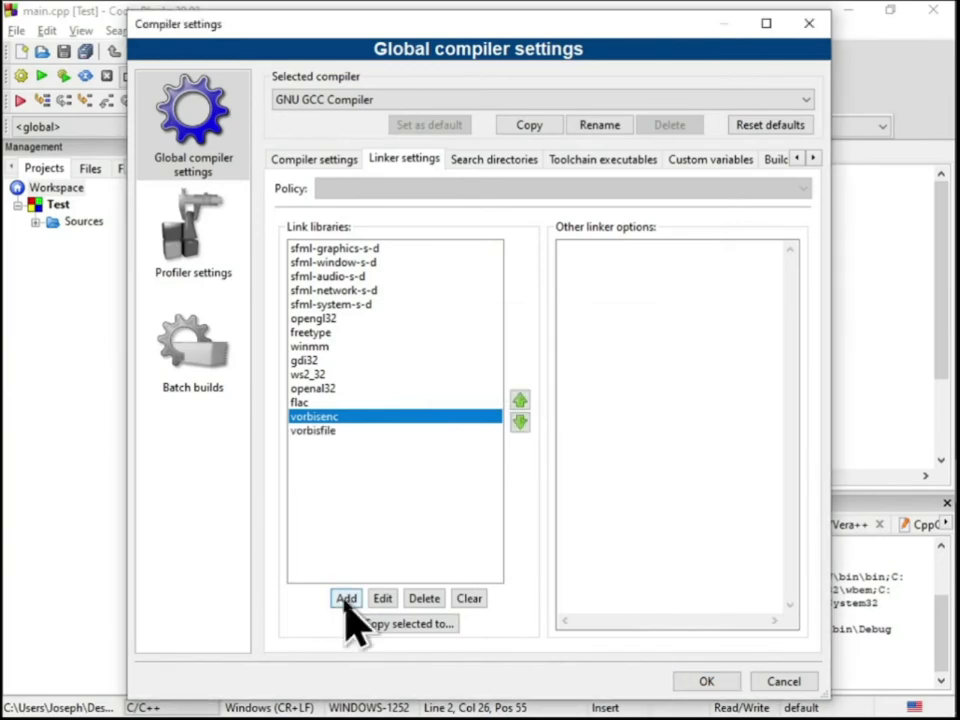
left_click(346, 599)
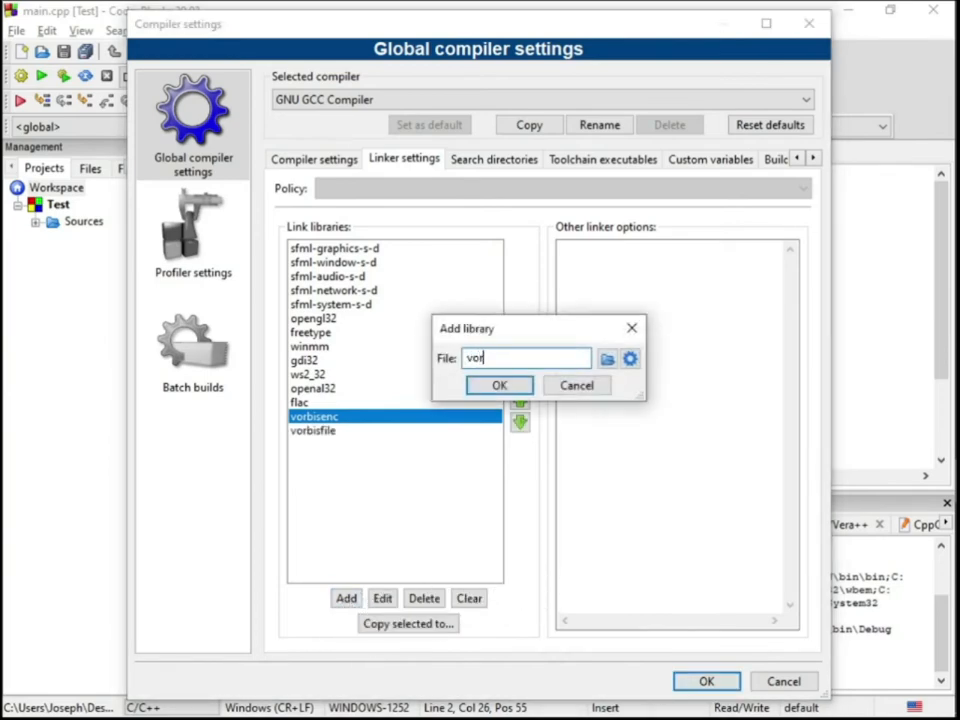
key("Return")
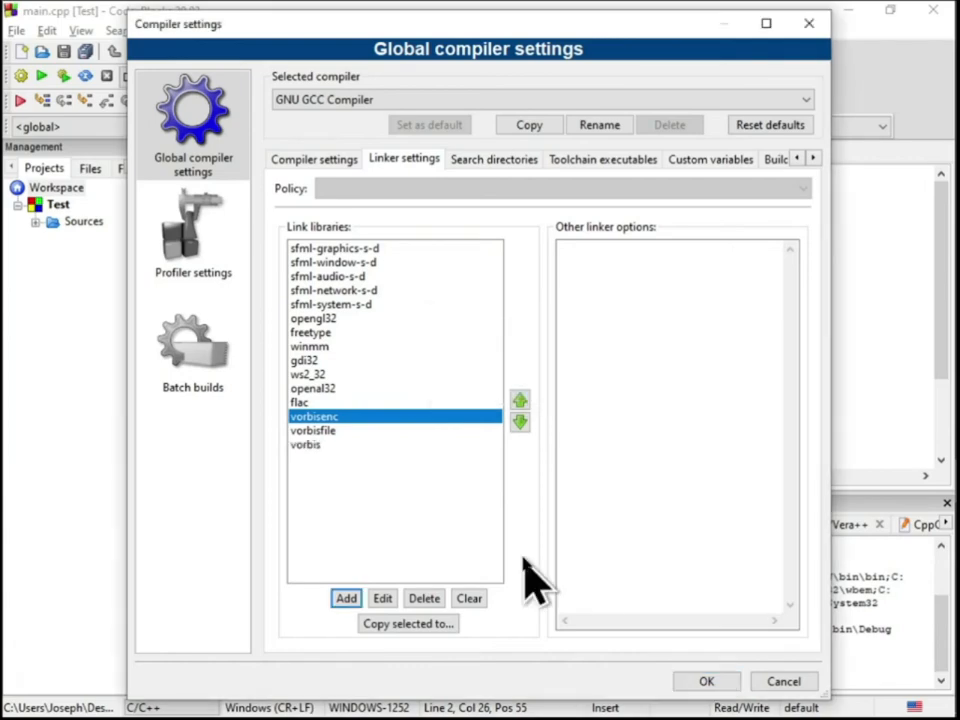
left_click(348, 598)
type("ogg")
key("Return")
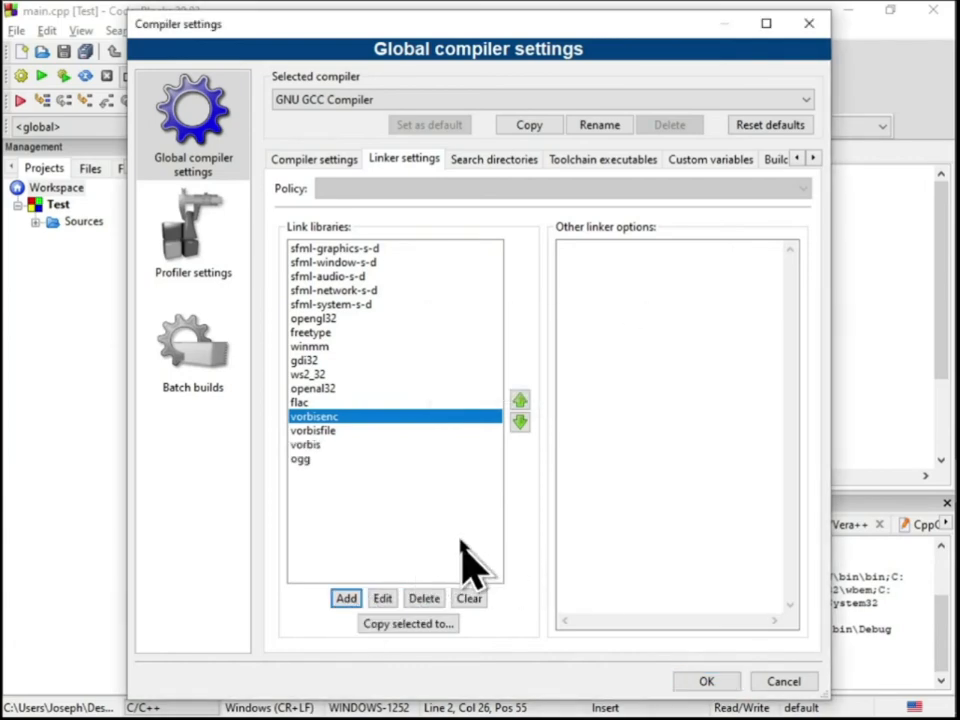
left_click(494, 160)
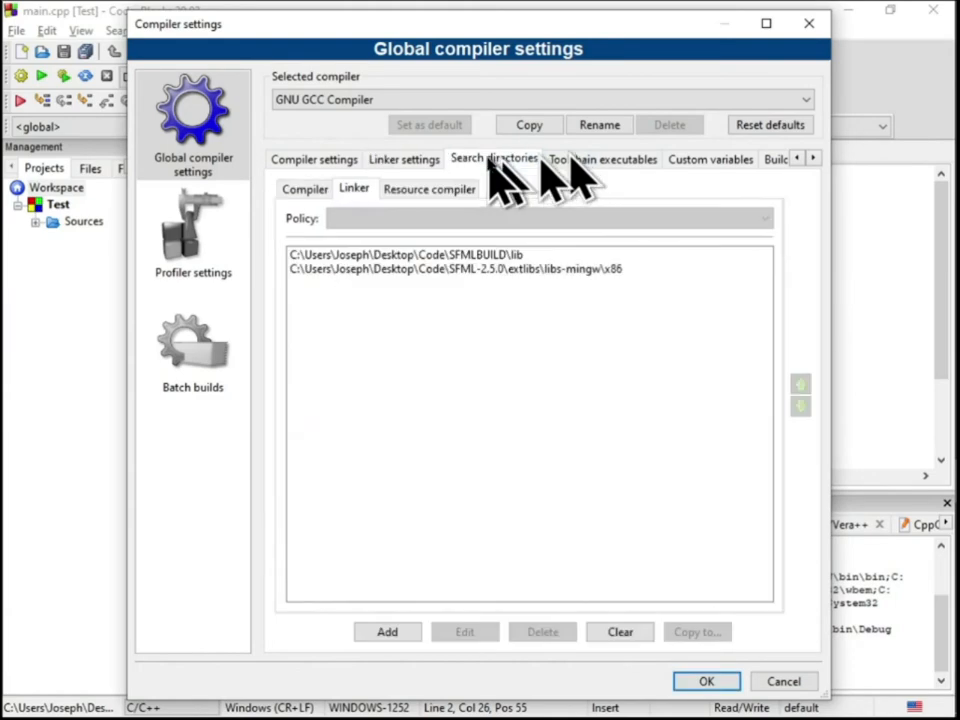
left_click(706, 681)
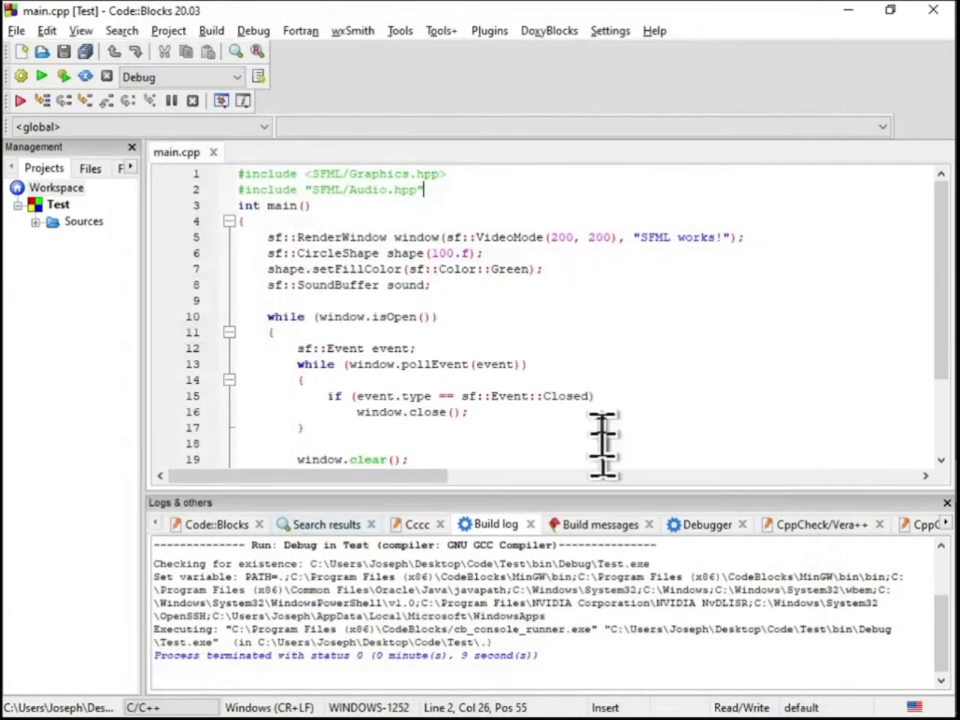
Build and run the Test project, and close the SFML window and its console
left_click(20, 76)
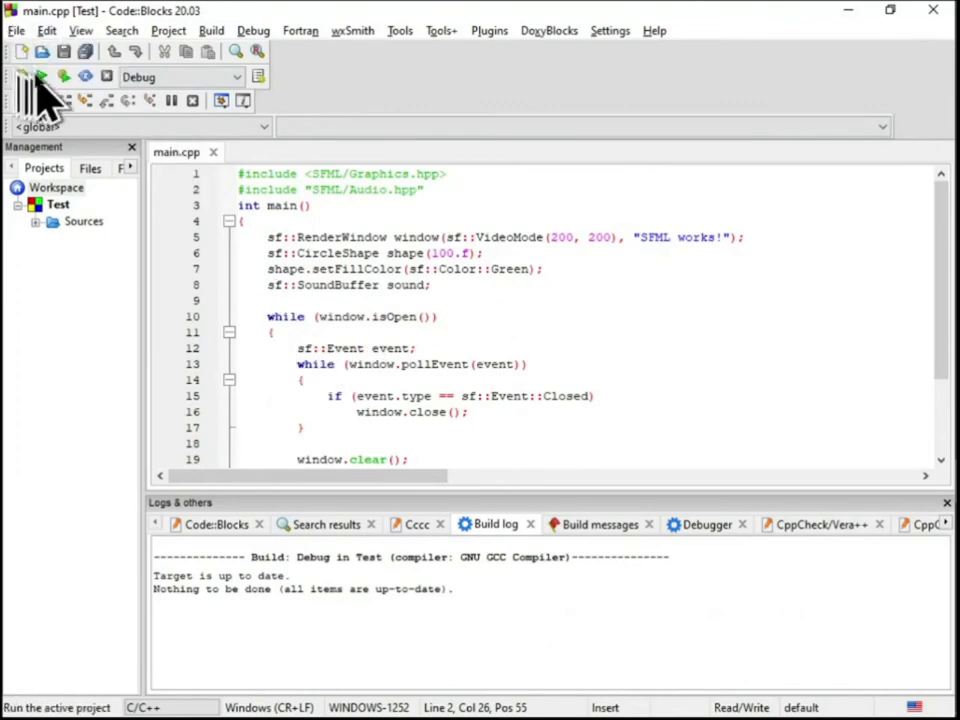
left_click(41, 78)
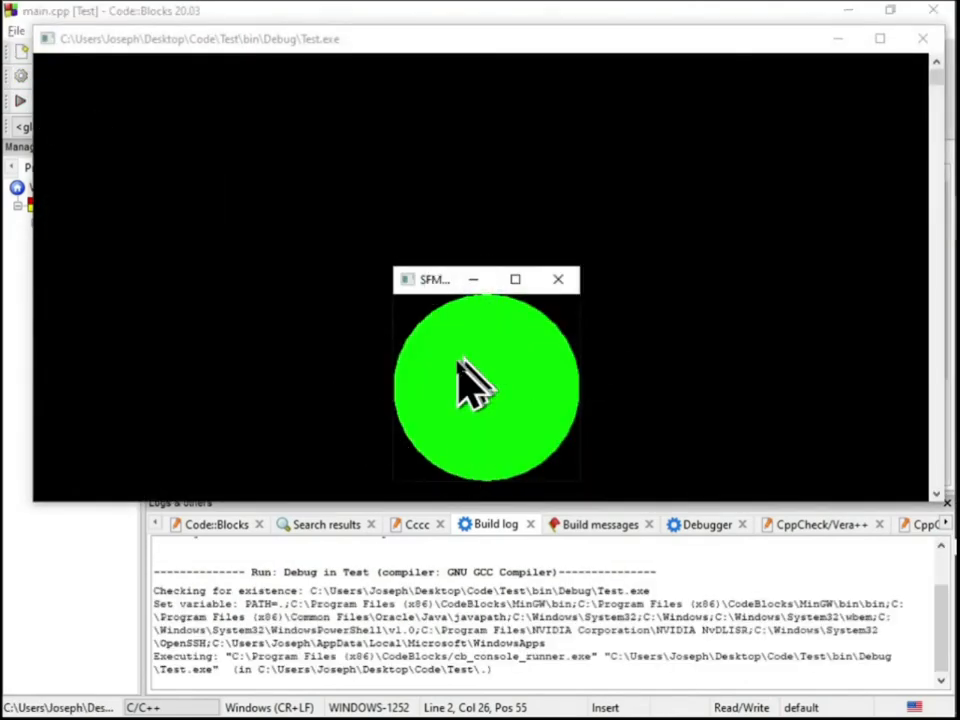
left_click(558, 280)
key("Return")
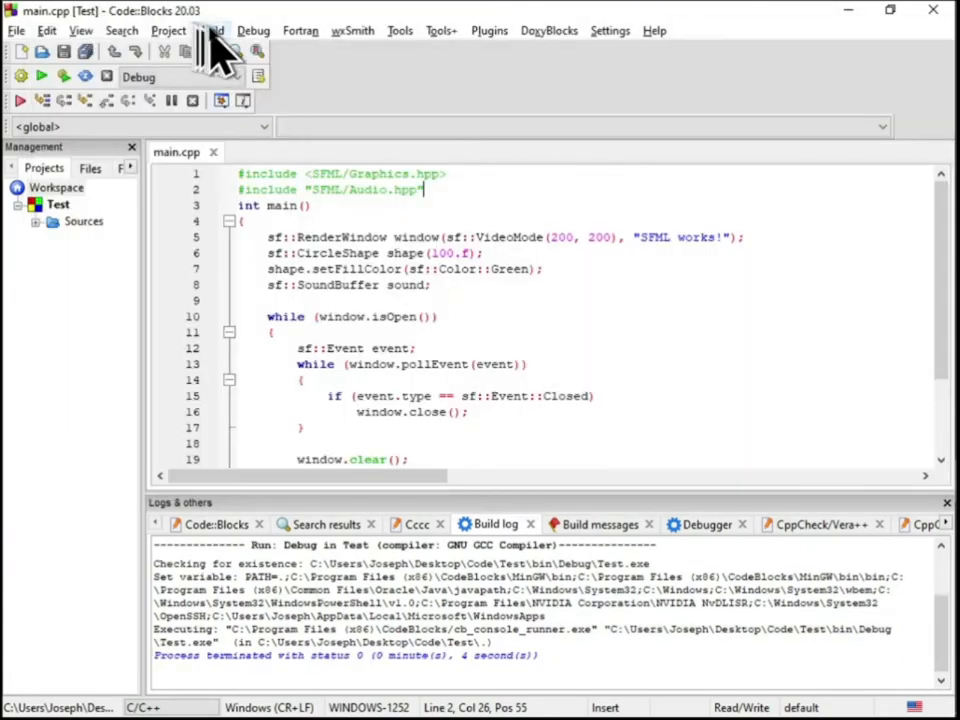
Rebuild the entire Test project and review the build messages
left_click(208, 31)
left_click(263, 133)
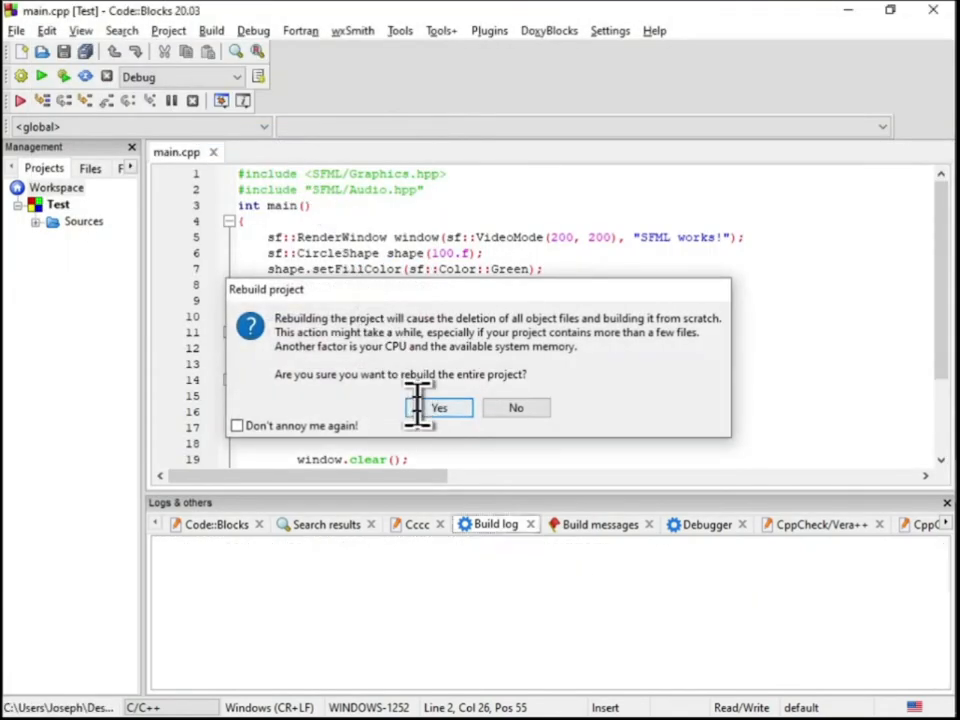
left_click(437, 408)
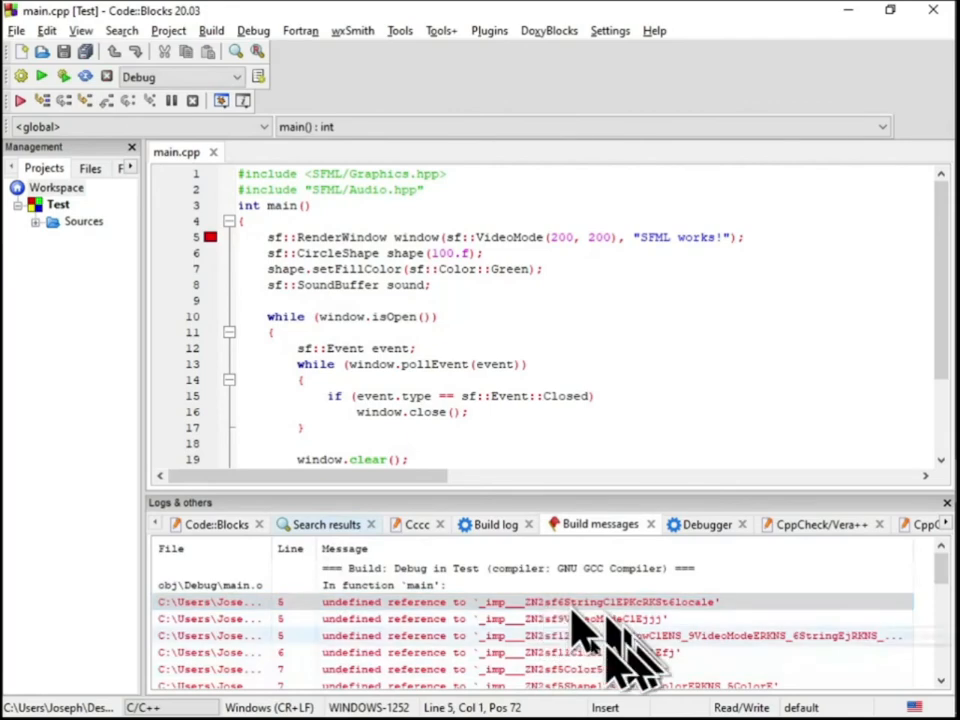
scroll(574, 609, "down", 8)
scroll(574, 596, "up", 8)
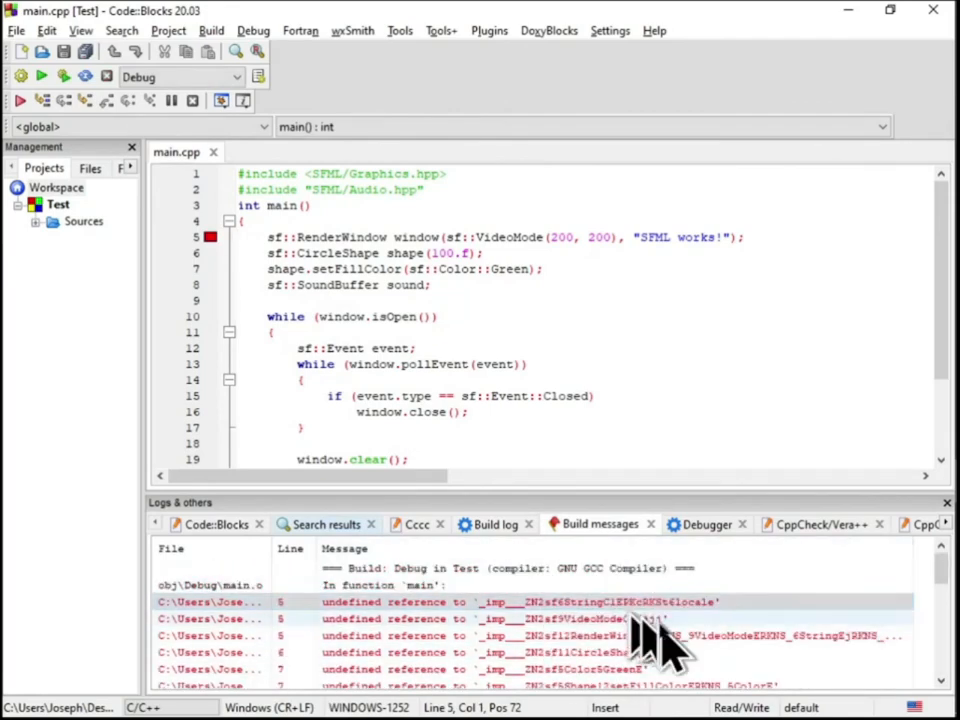
Add the SFML_STATIC define to the global GNU GCC compiler settings and save them
left_click(610, 30)
left_click(643, 94)
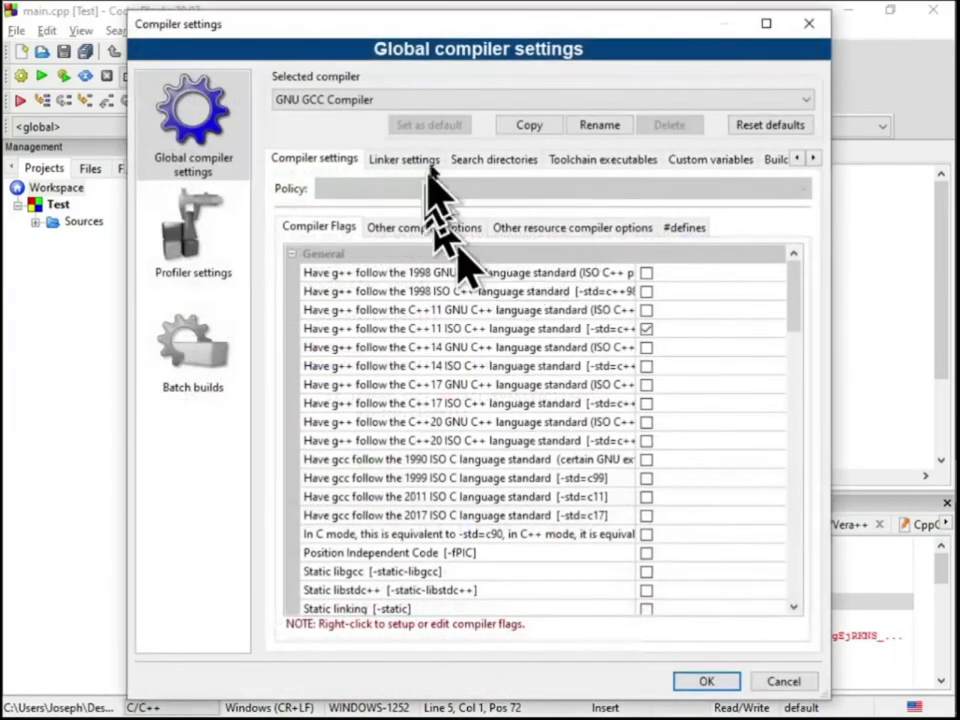
left_click(485, 162)
left_click(595, 162)
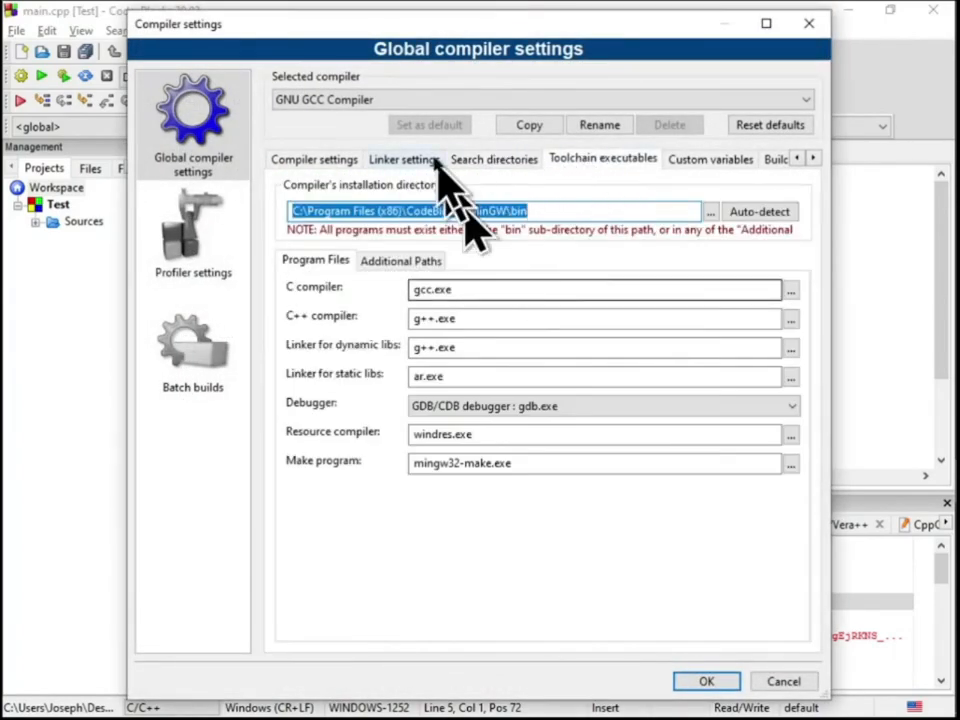
left_click(494, 160)
left_click(362, 190)
left_click(318, 160)
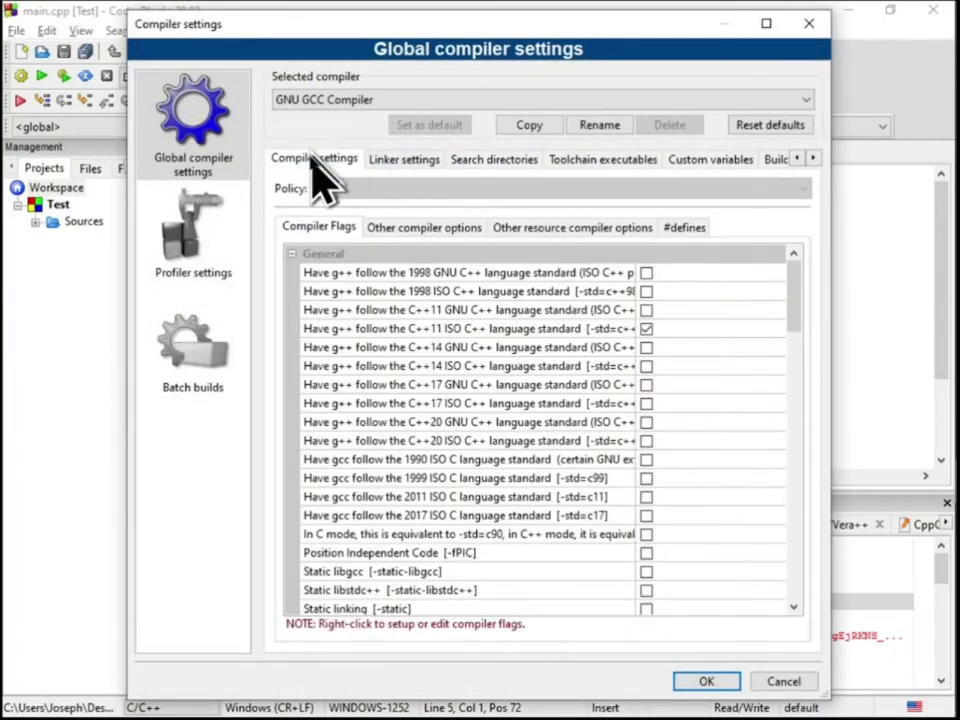
left_click(688, 226)
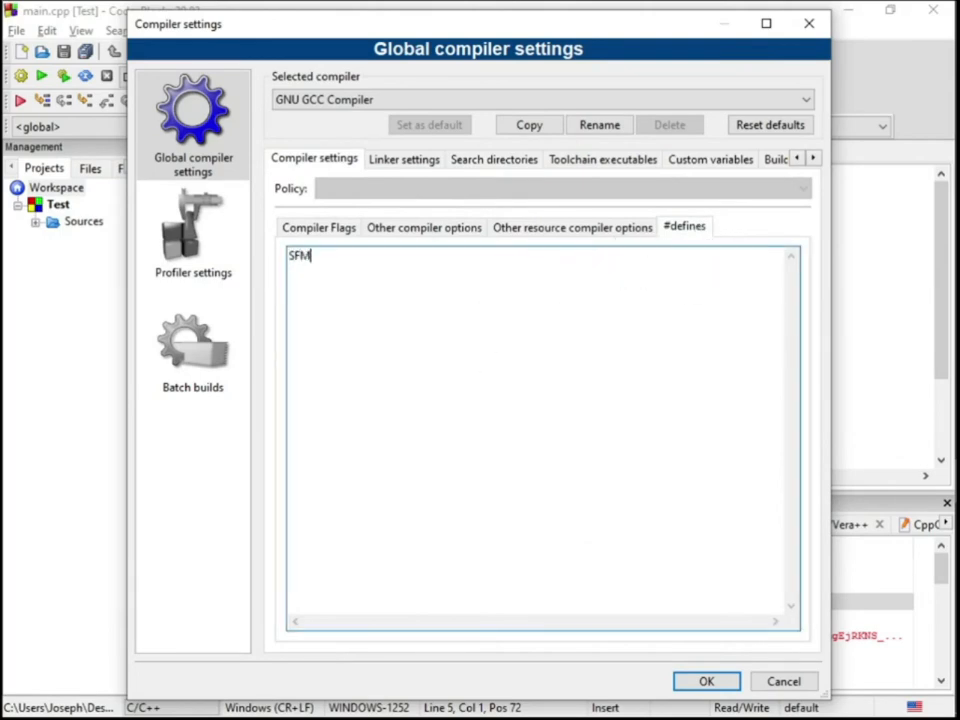
type("SFML_STATIC")
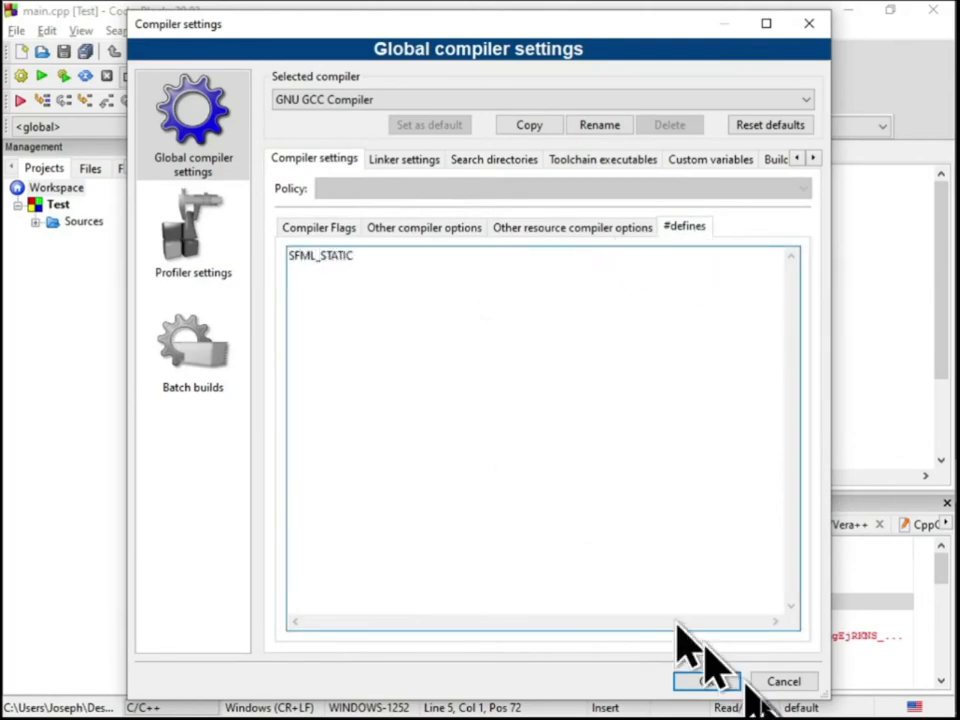
left_click(705, 681)
Rebuild the Test project with the static define, run it, and close the SFML window and console
left_click(210, 30)
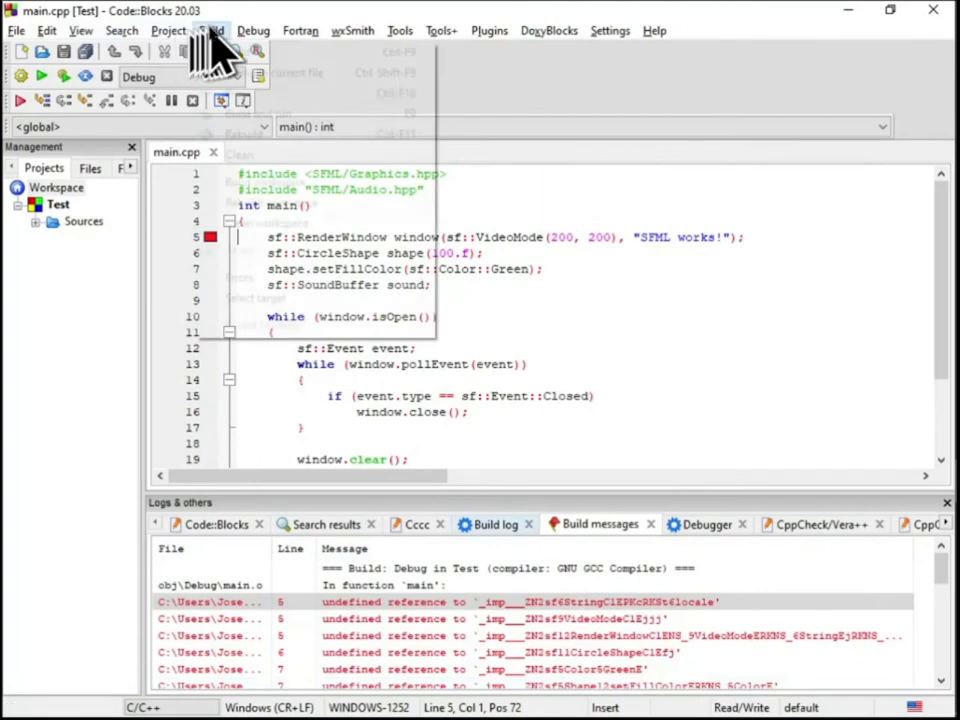
left_click(280, 134)
left_click(452, 407)
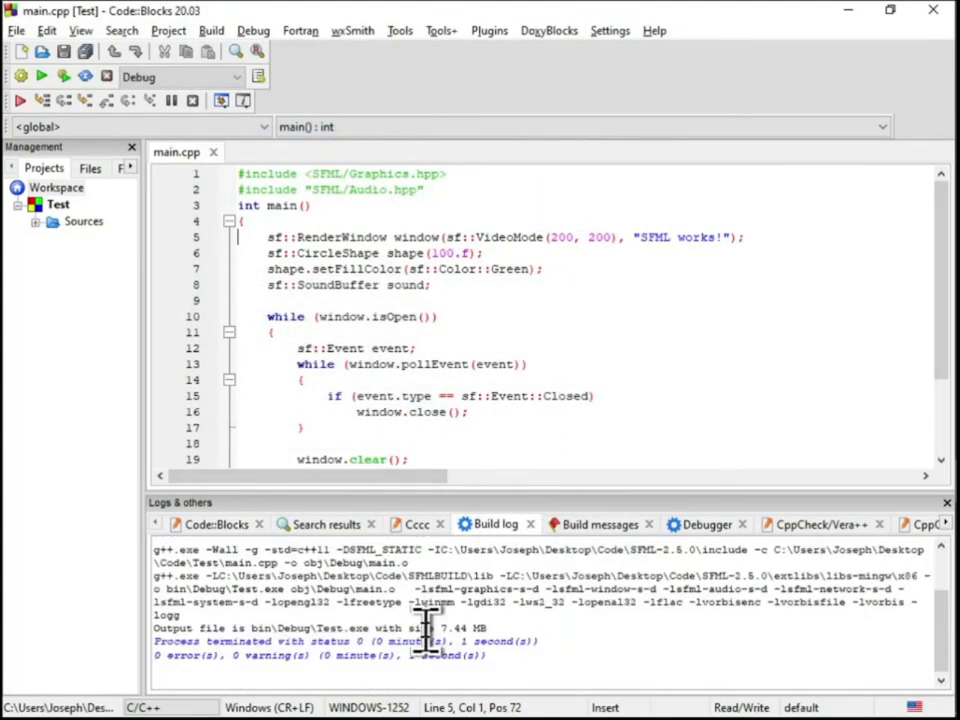
left_click(41, 77)
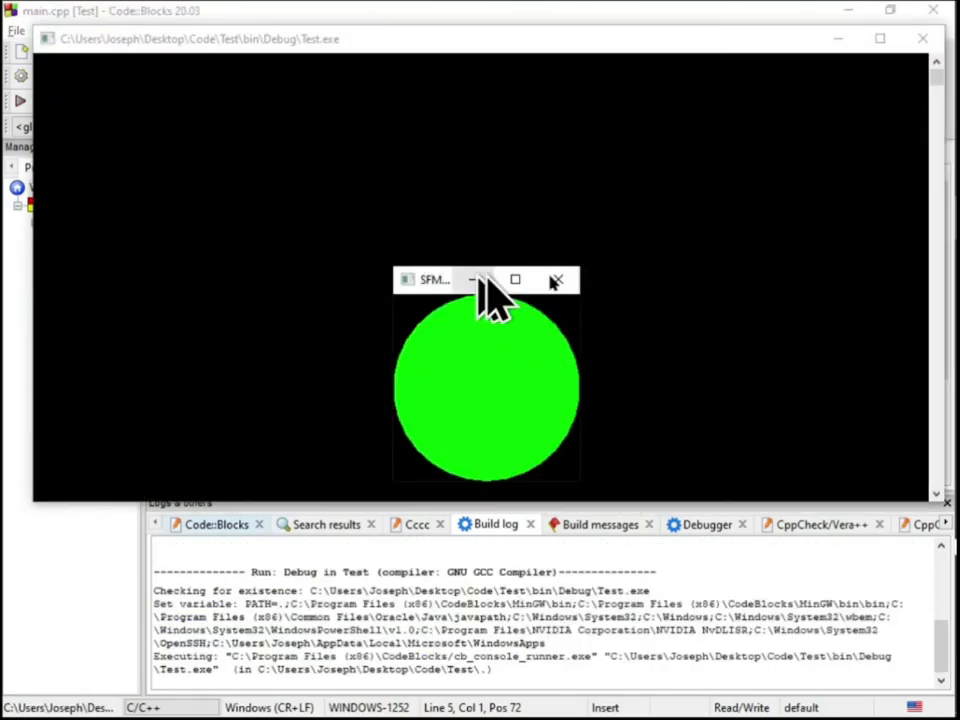
left_click_drag(448, 293, 392, 215)
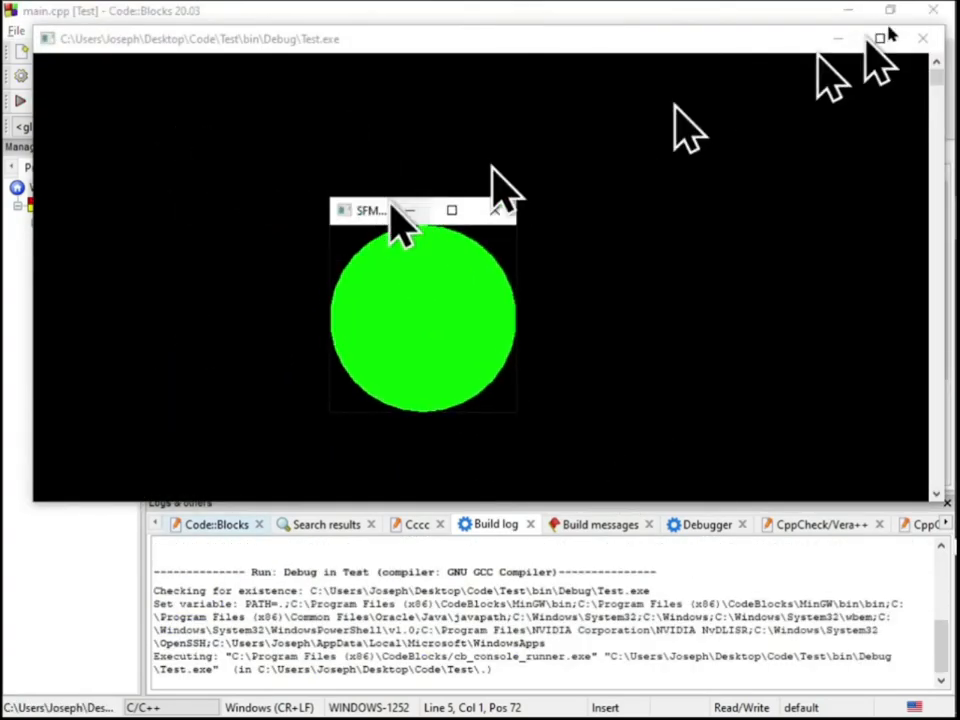
left_click(505, 212)
key("Return")
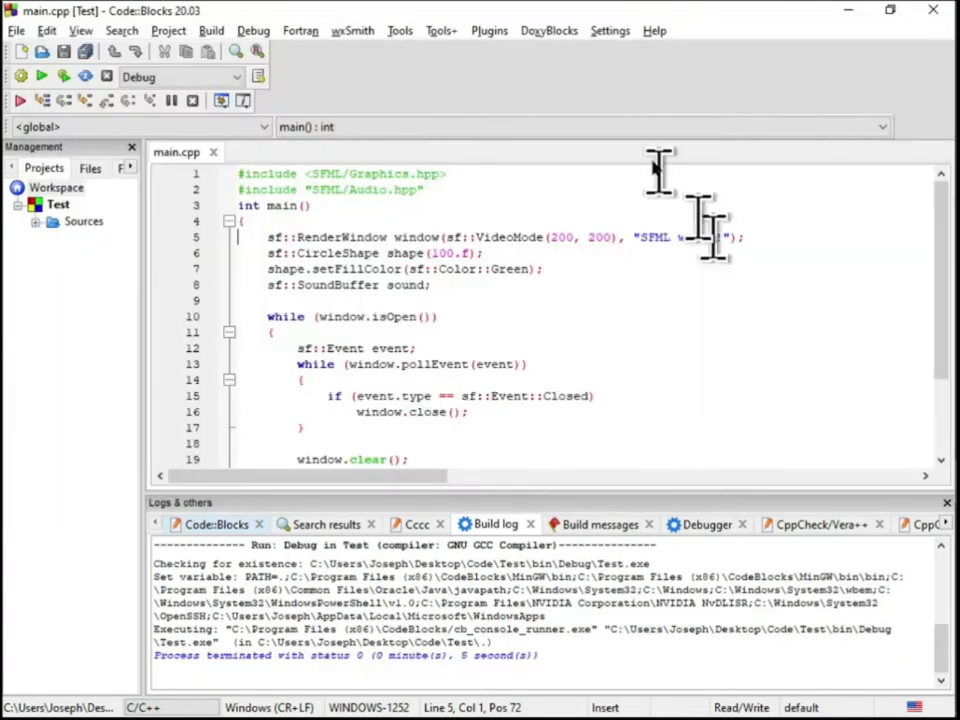
Change the external libraries' linker search directory to SFML-2.5.0\extlibs\libs-mingw\x64 and save the settings
left_click(342, 35)
mouse_move(208, 36)
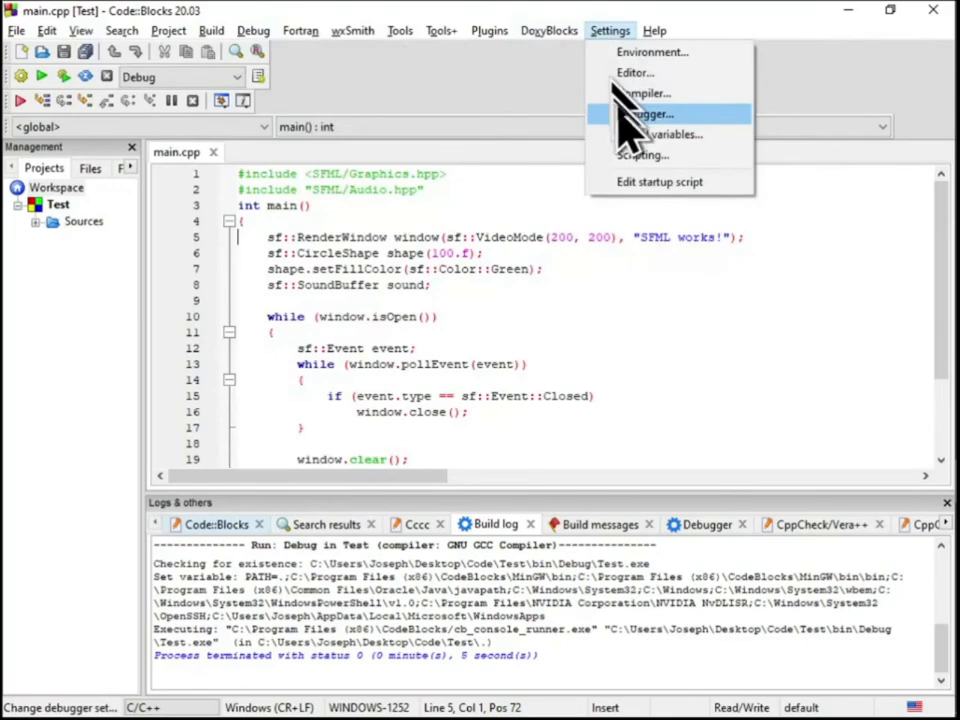
left_click(630, 92)
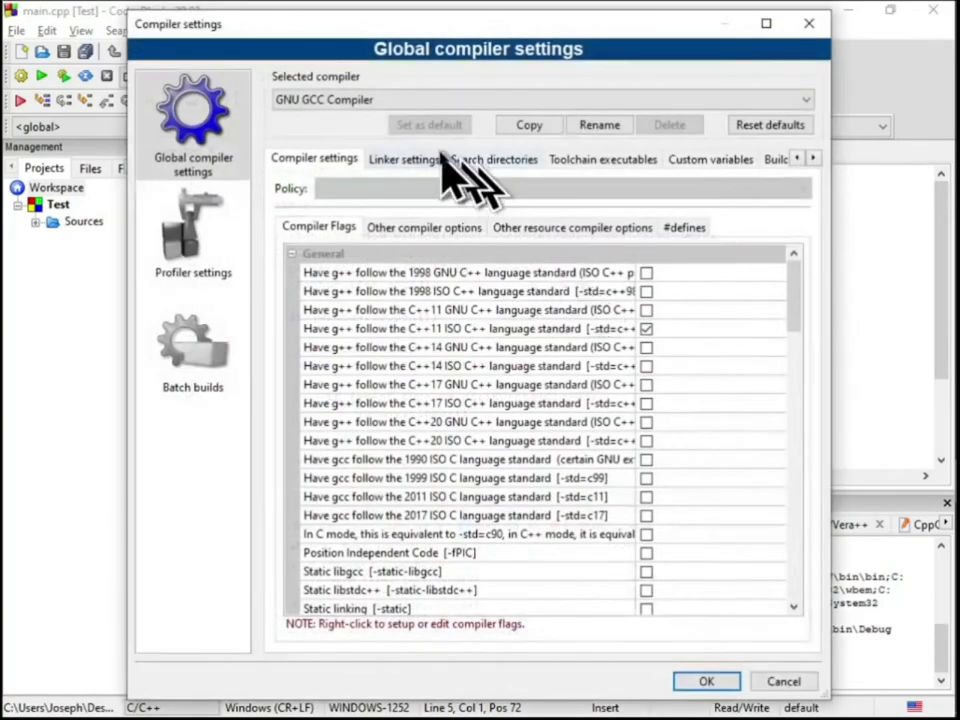
left_click(490, 159)
left_click(354, 189)
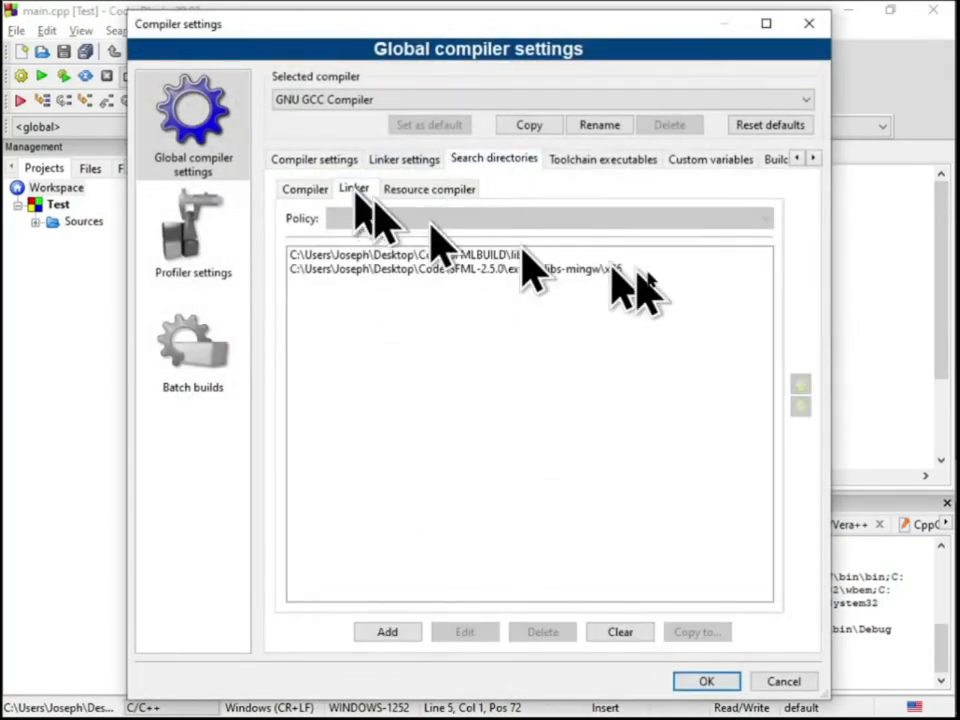
double_click(593, 270)
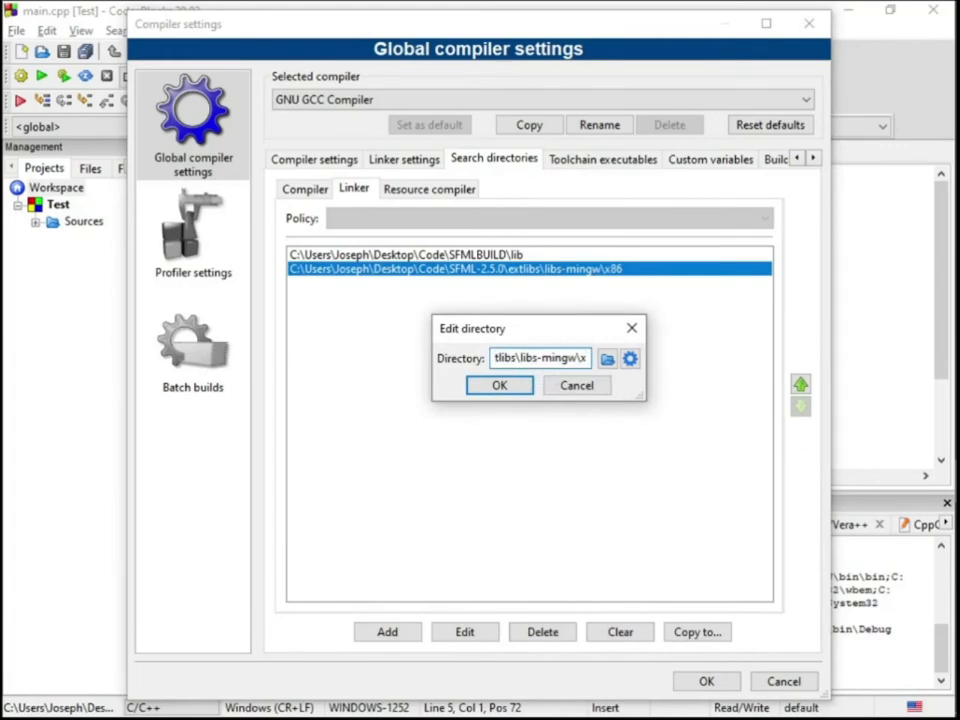
type("64")
key("Return")
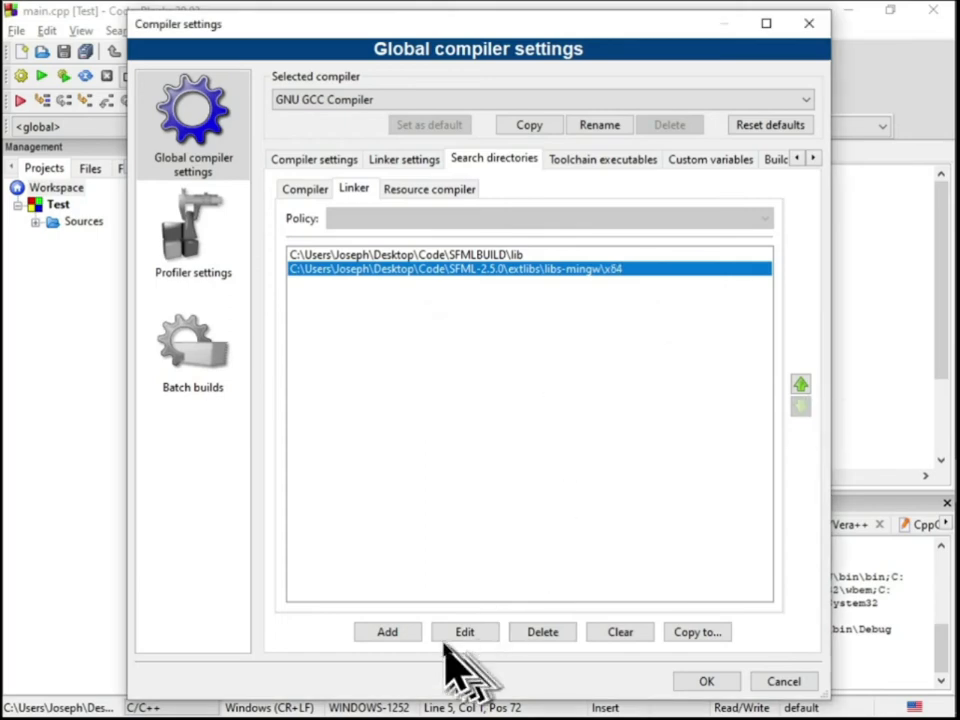
left_click(707, 681)
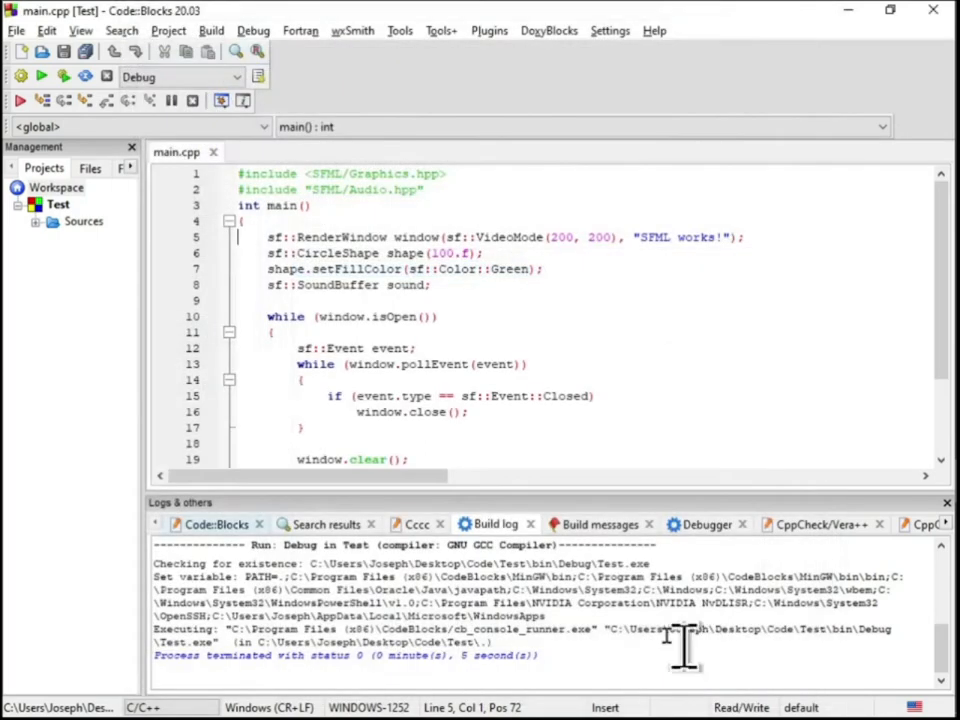
Rebuild the entire Test project using the x64 linker search directory
left_click(211, 30)
left_click(218, 133)
left_click(437, 405)
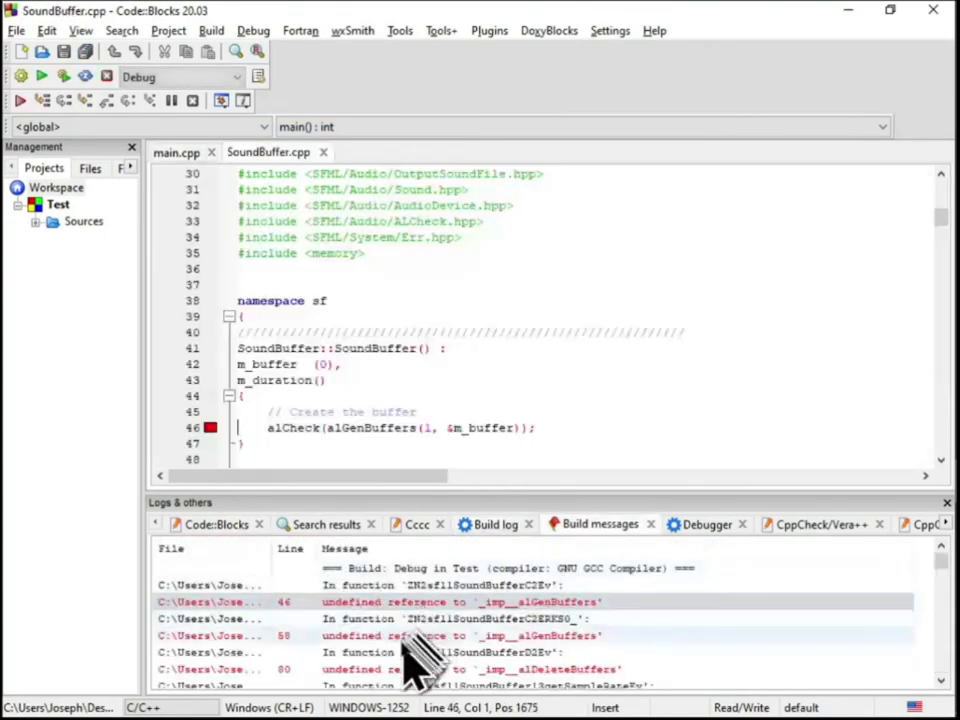
Delete the SFML-2.5.0\extlibs\libs-mingw\x64 entry from the global linker search directories and save the settings
scroll(436, 636, "down", 20)
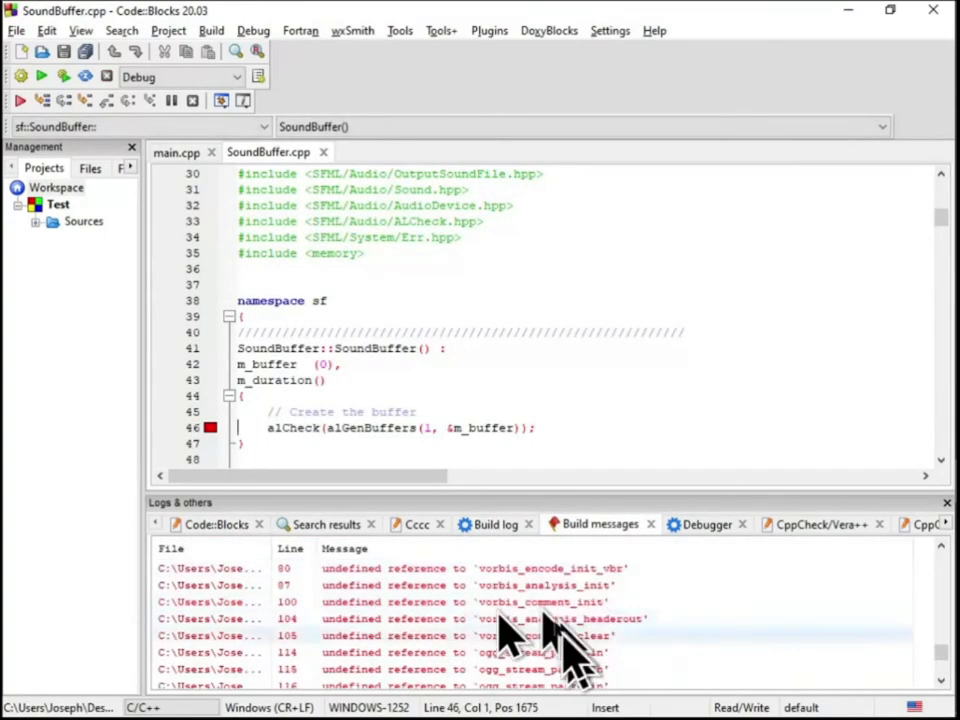
scroll(500, 615, "down", 15)
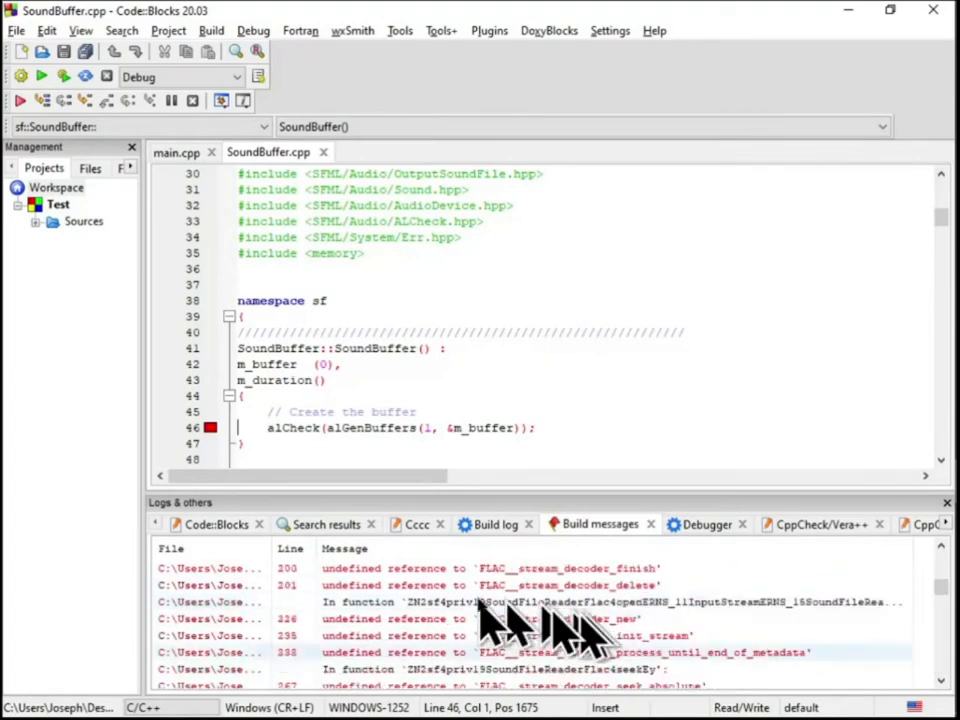
scroll(493, 621, "up", 20)
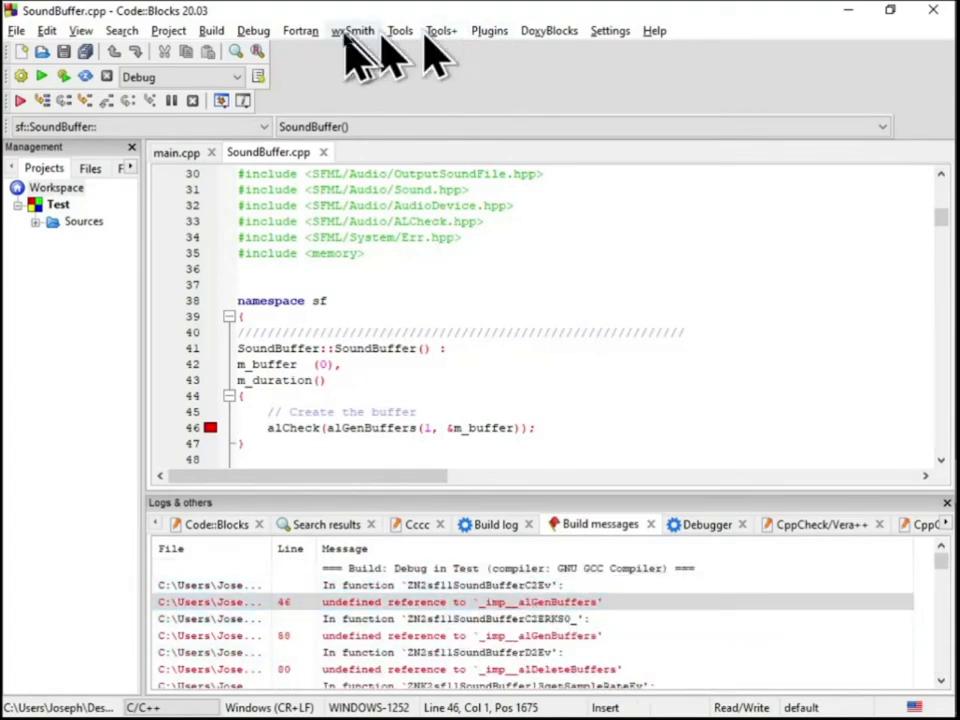
mouse_move(610, 31)
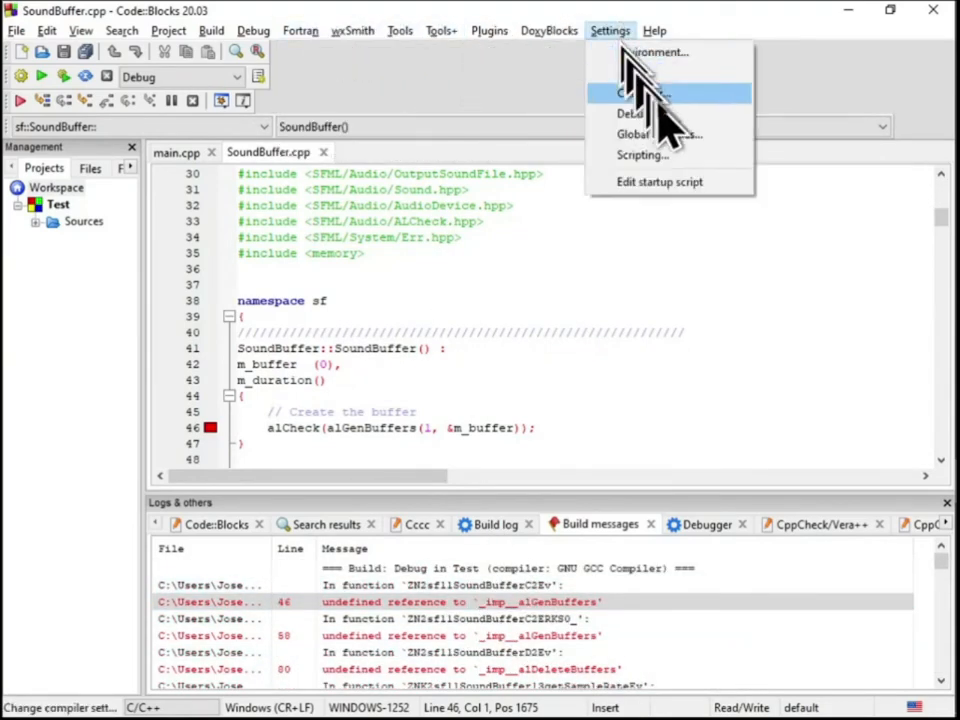
left_click(673, 96)
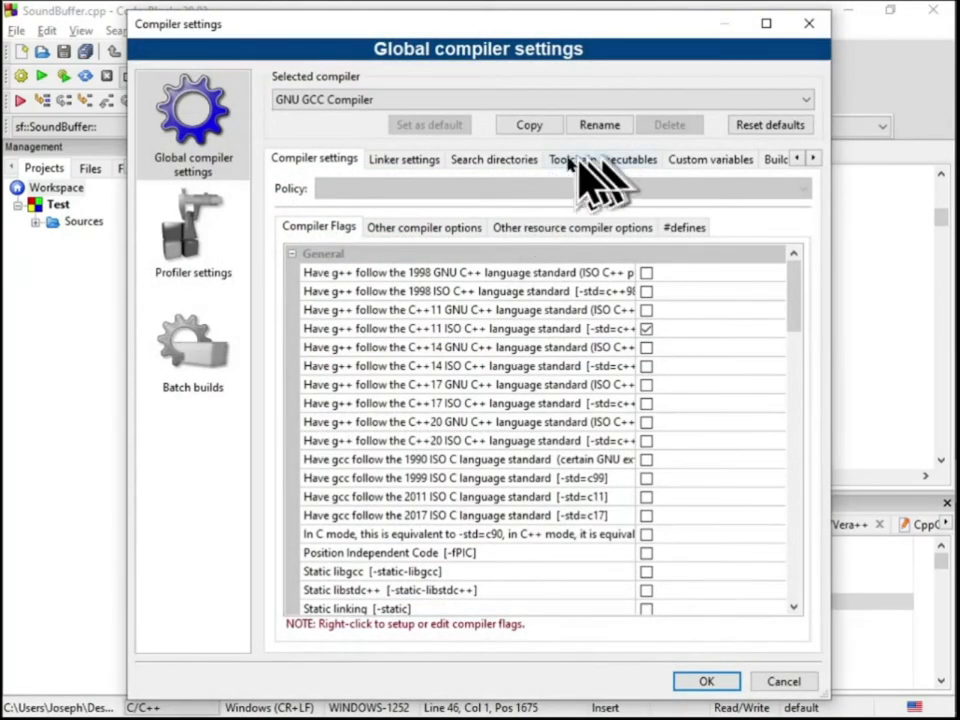
left_click(578, 158)
left_click(705, 161)
left_click(494, 159)
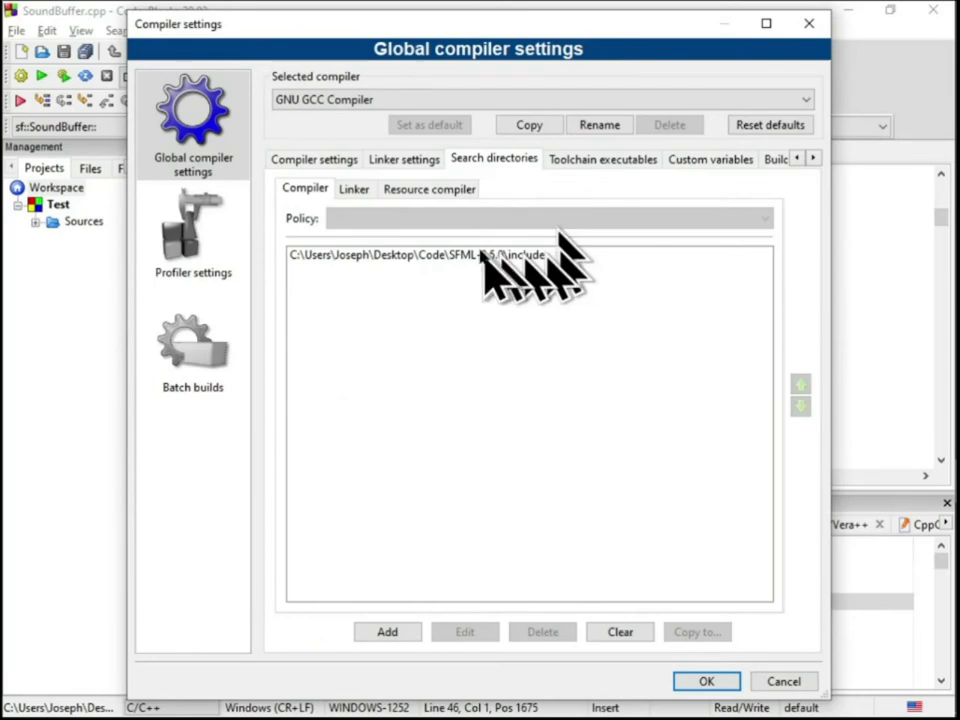
left_click(354, 189)
left_click(540, 268)
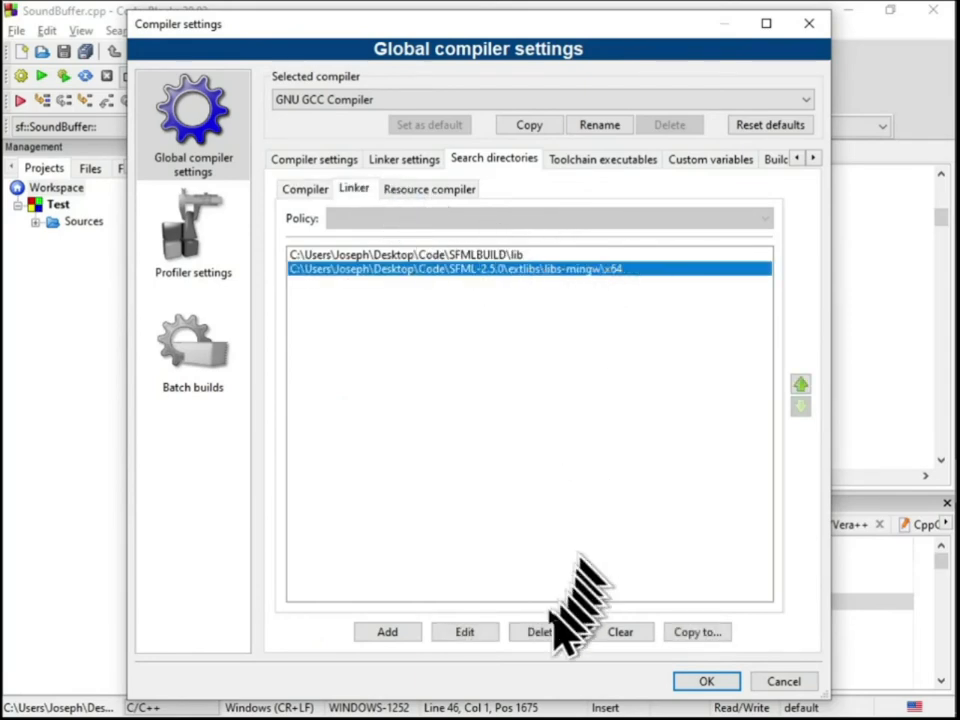
left_click(540, 634)
left_click(528, 367)
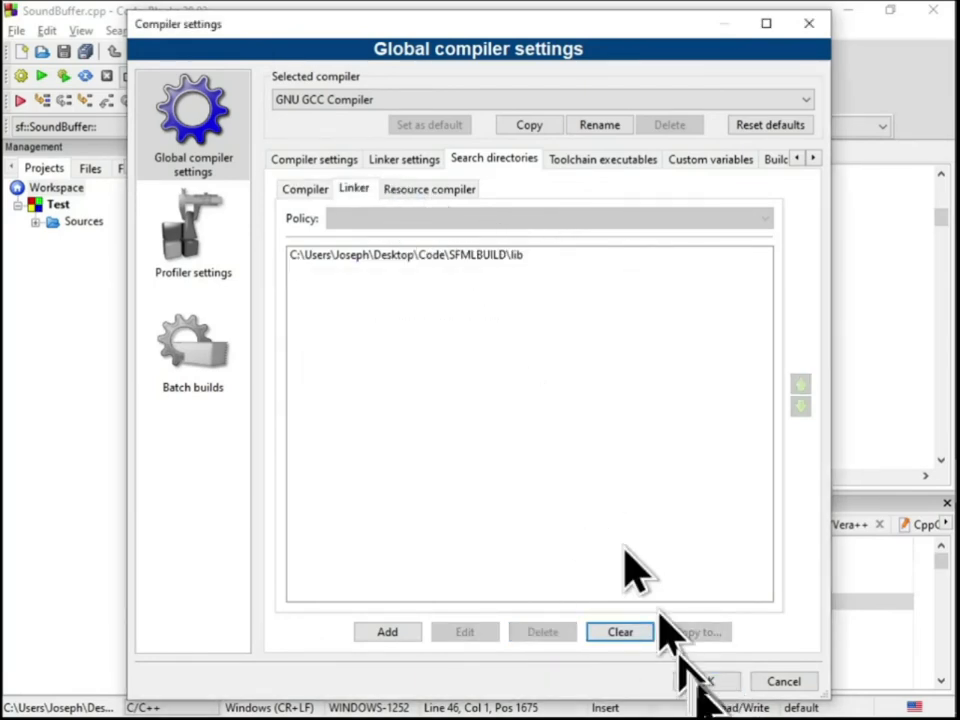
left_click(707, 681)
Rebuild the entire Test project without the external libraries' linker search directory
left_click(211, 30)
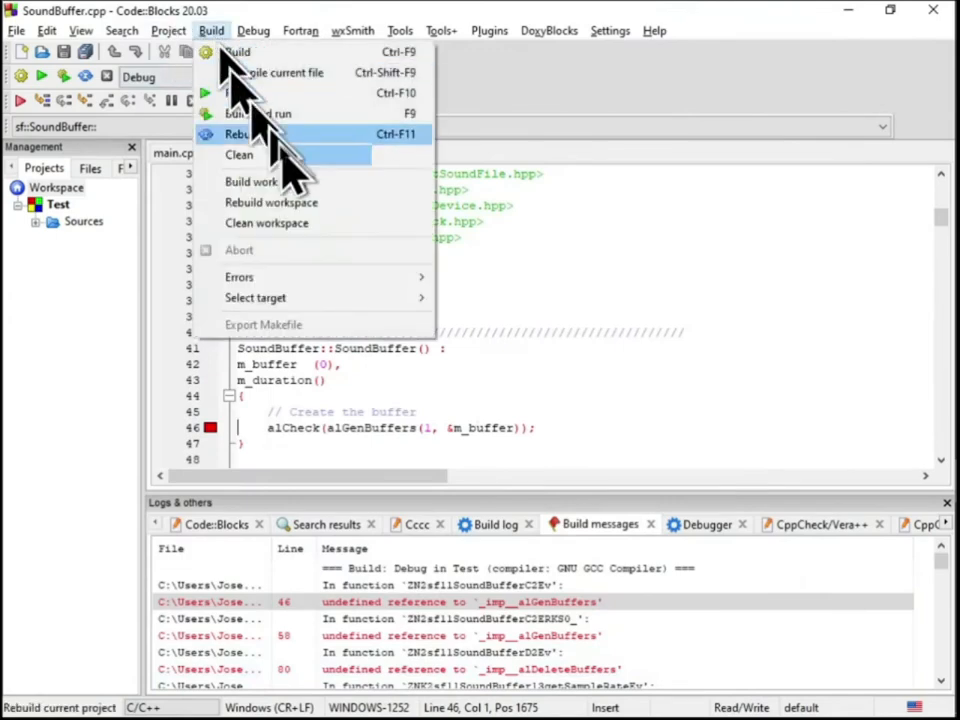
left_click(277, 133)
left_click(437, 408)
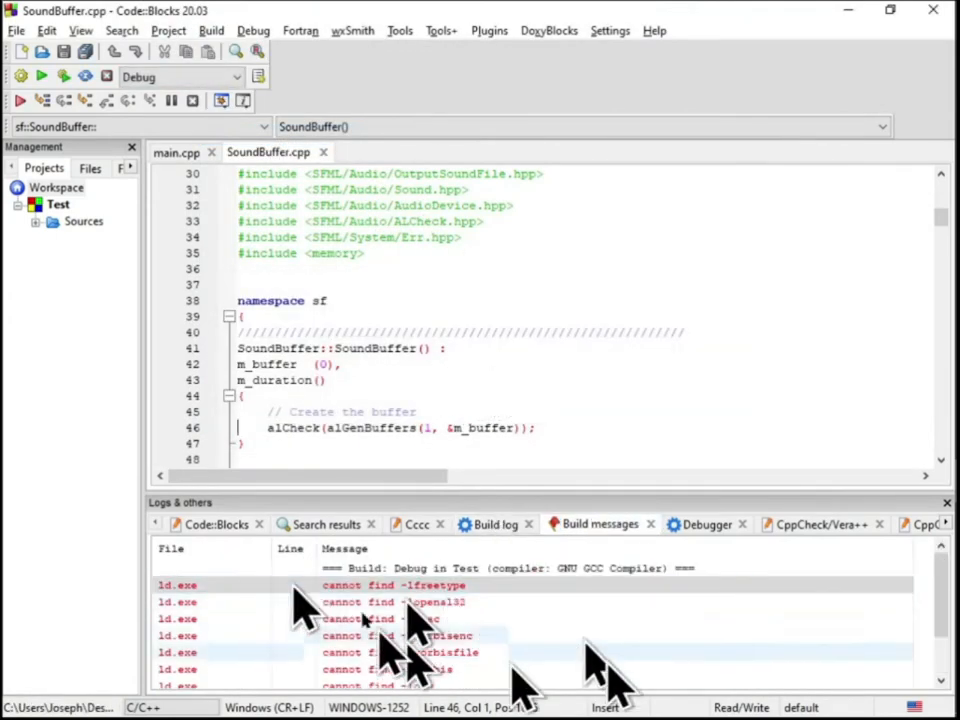
Add SFML-2.5.0\extlibs\libs-mingw\x86 to the global compiler search directories and save the settings
left_click(610, 30)
left_click(662, 94)
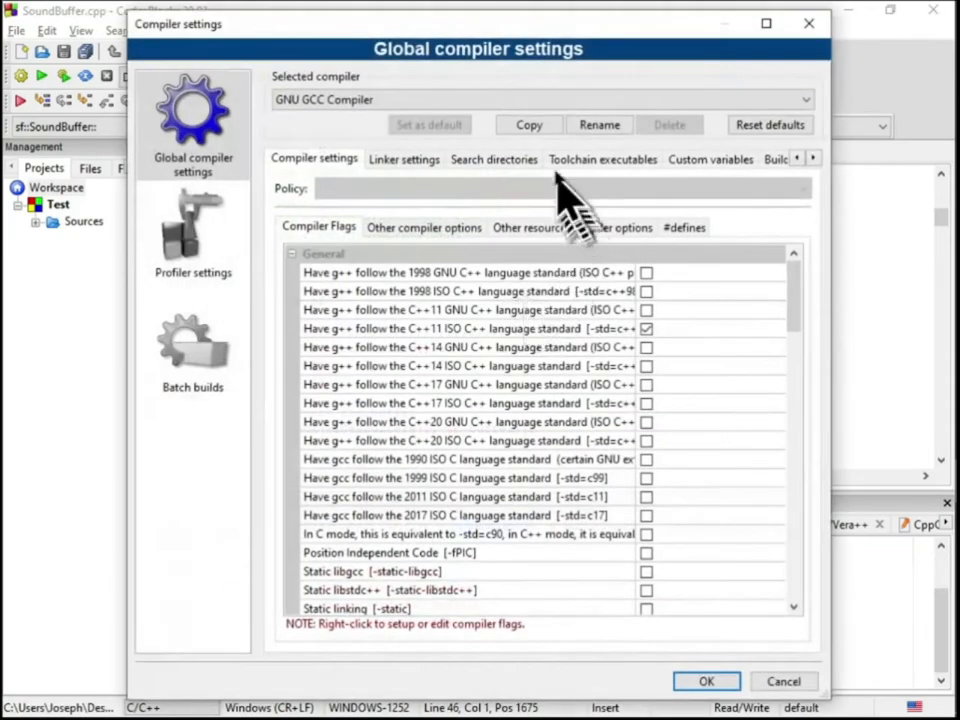
left_click(568, 166)
left_click(492, 162)
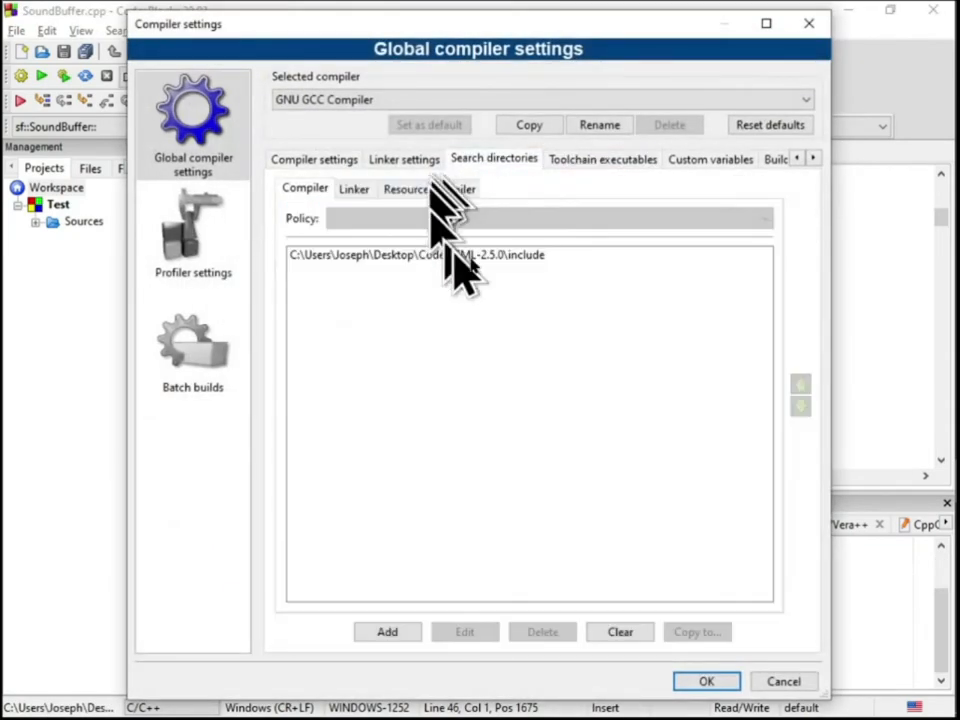
left_click(392, 632)
left_click(606, 359)
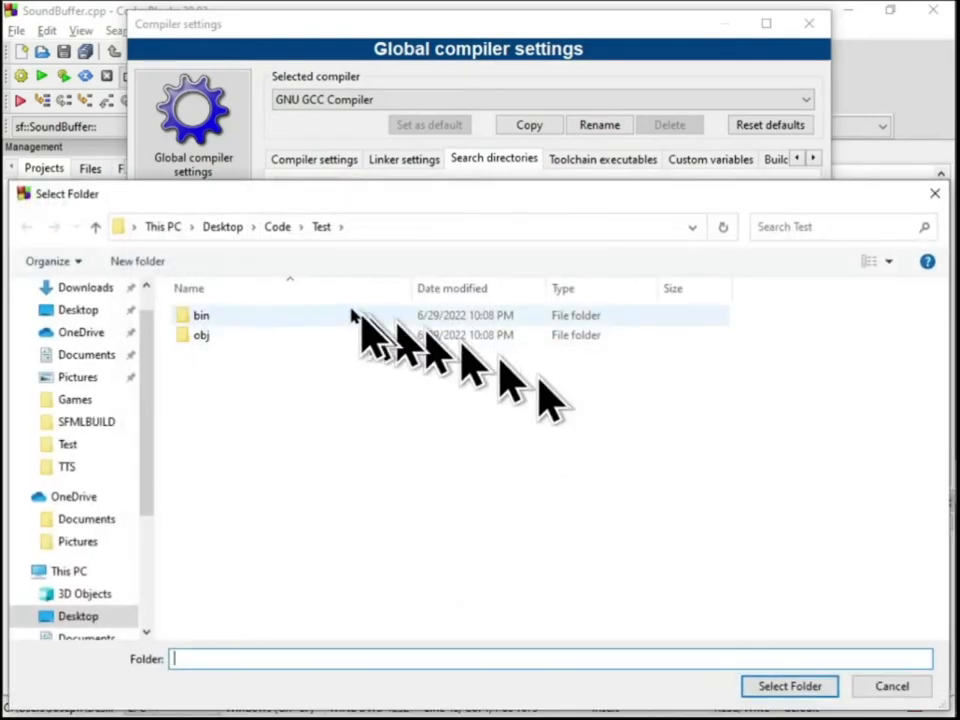
left_click(277, 224)
double_click(281, 310)
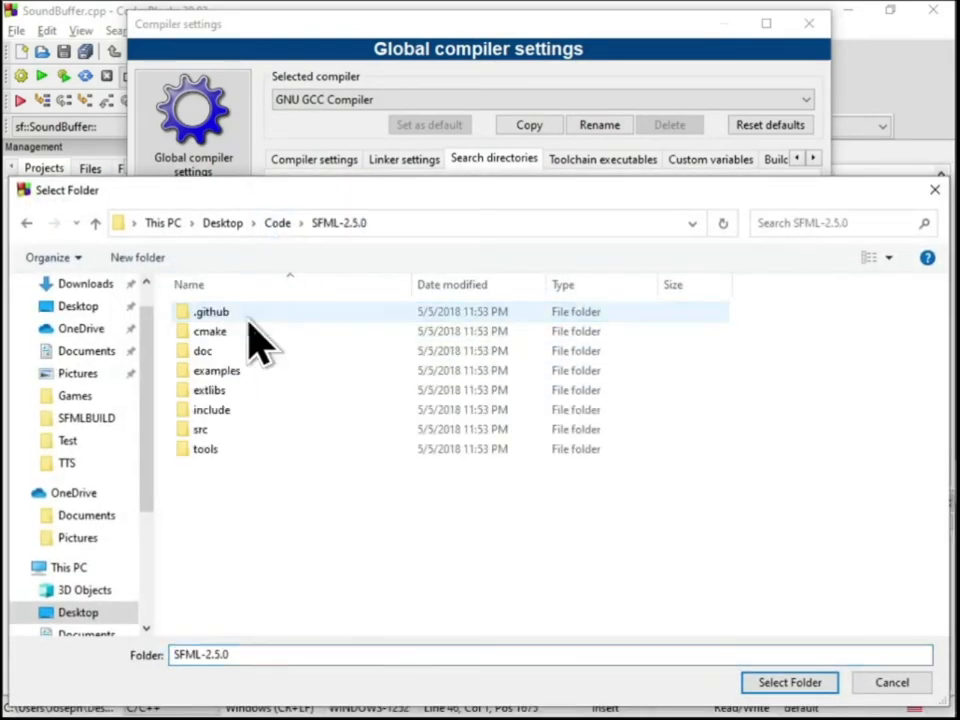
double_click(252, 390)
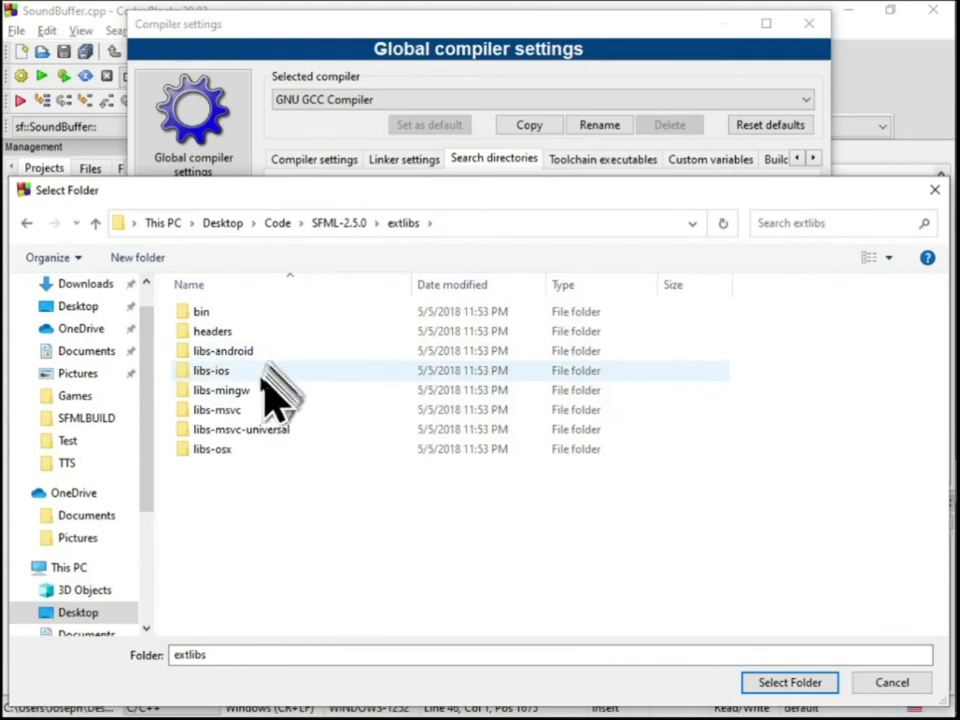
double_click(260, 390)
left_click(236, 314)
left_click(240, 331)
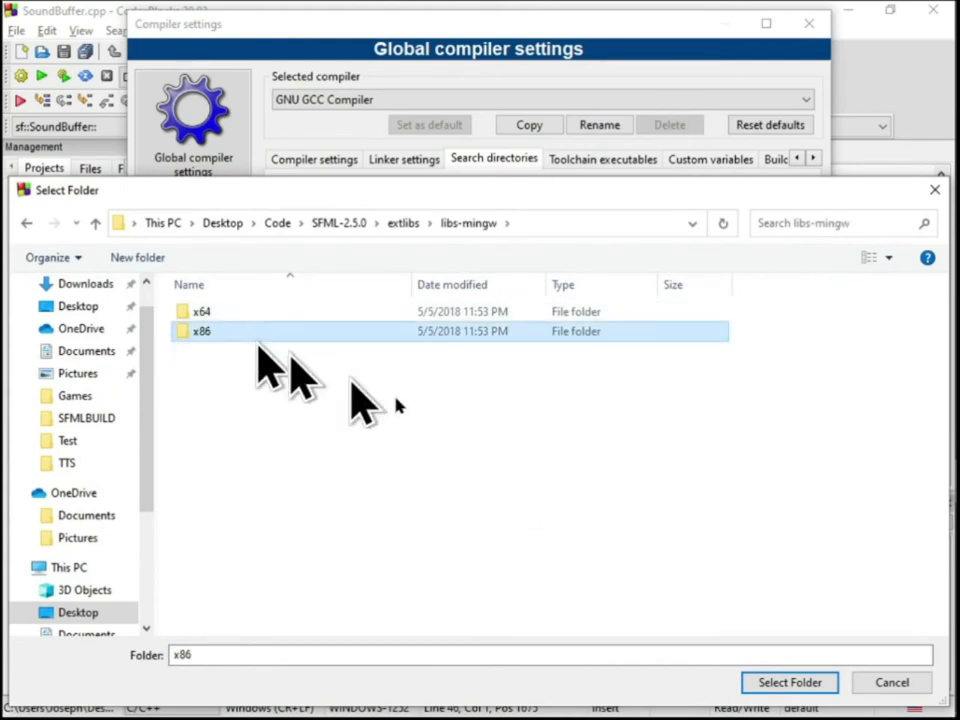
left_click(789, 682)
left_click(499, 386)
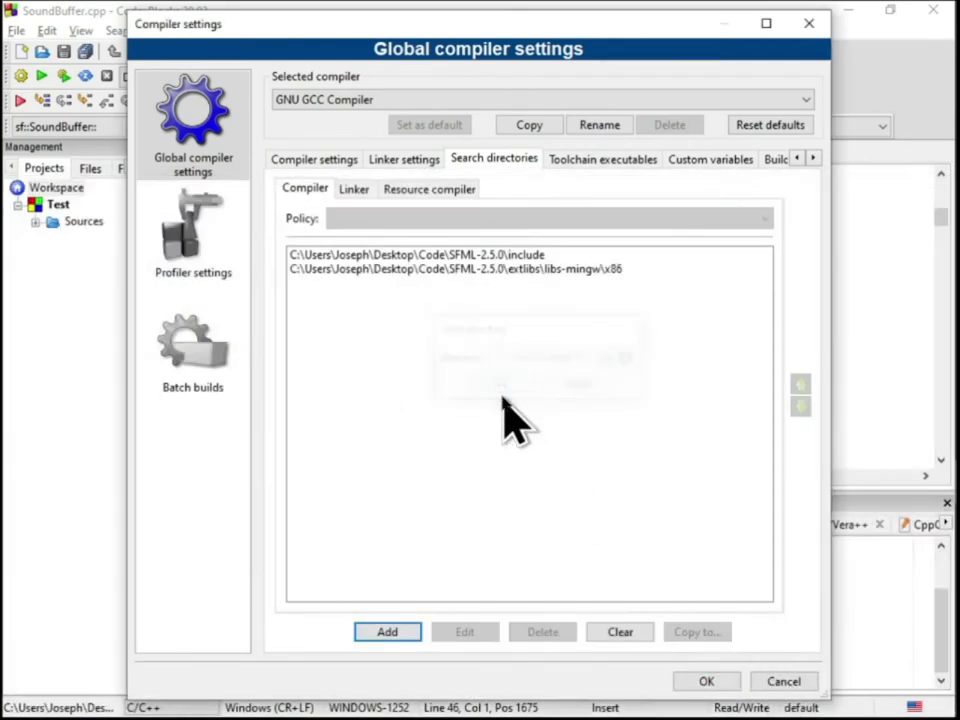
left_click(708, 681)
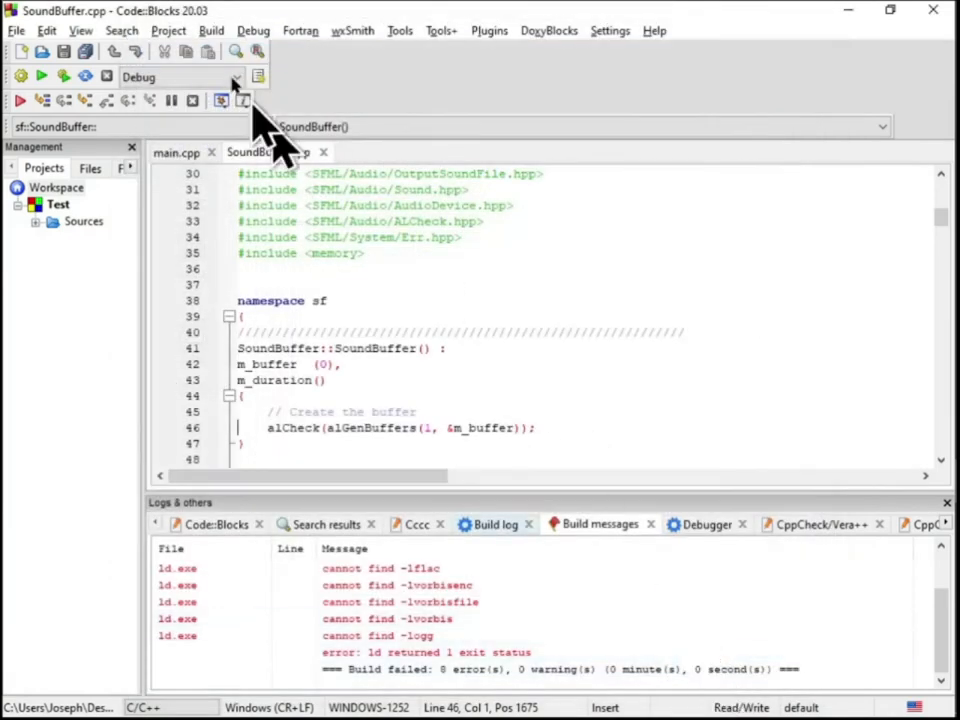
Rebuild the entire Test project, and rebuild the whole workspace as well
left_click(205, 31)
left_click(252, 133)
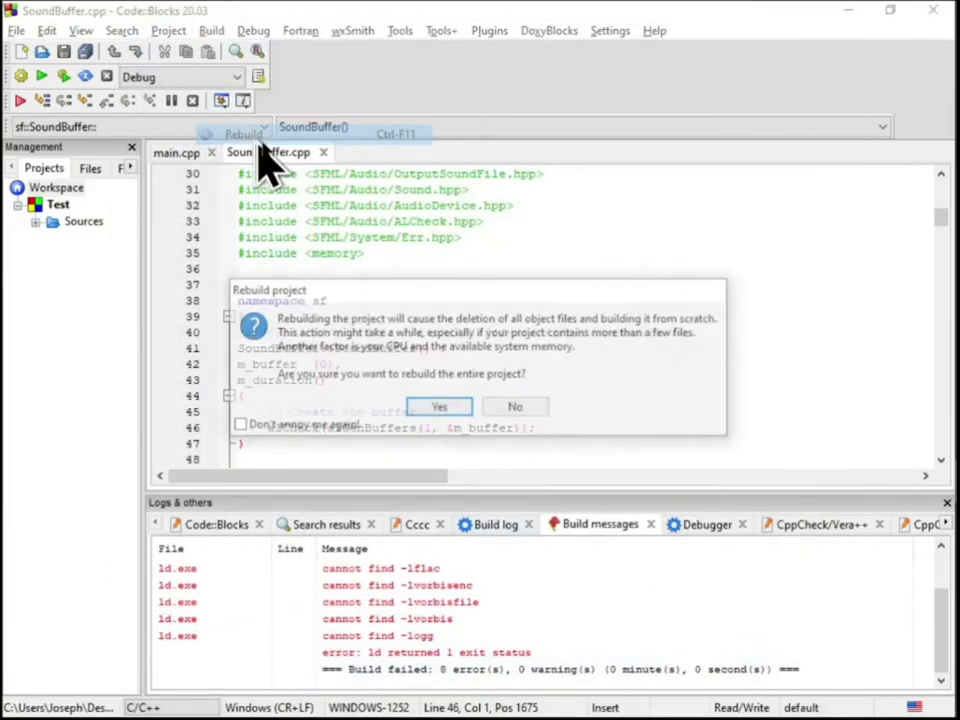
left_click(440, 408)
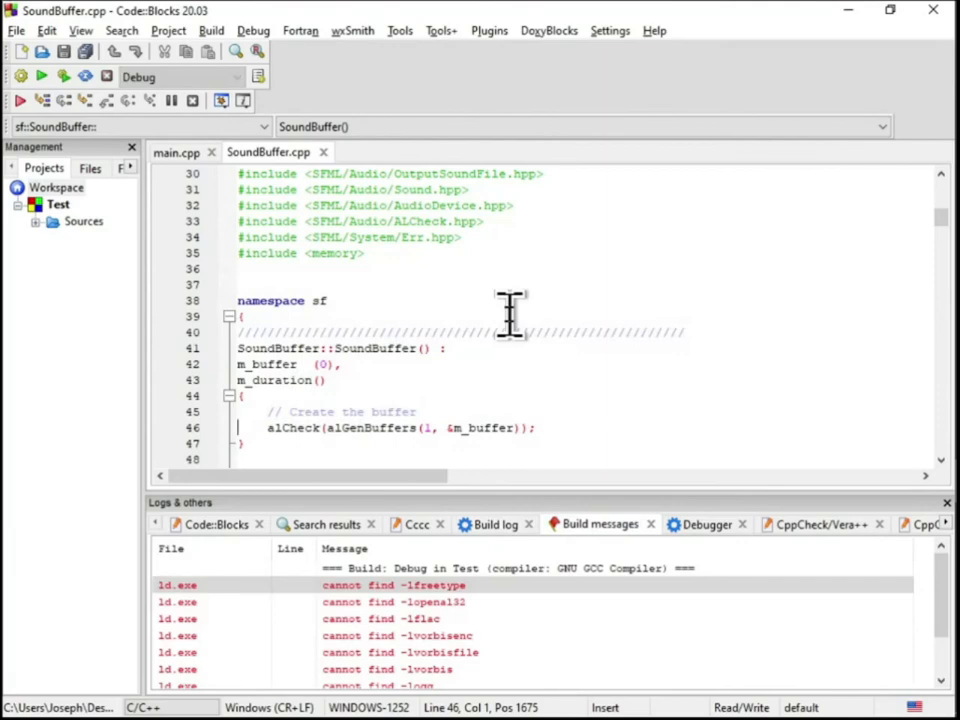
left_click(213, 30)
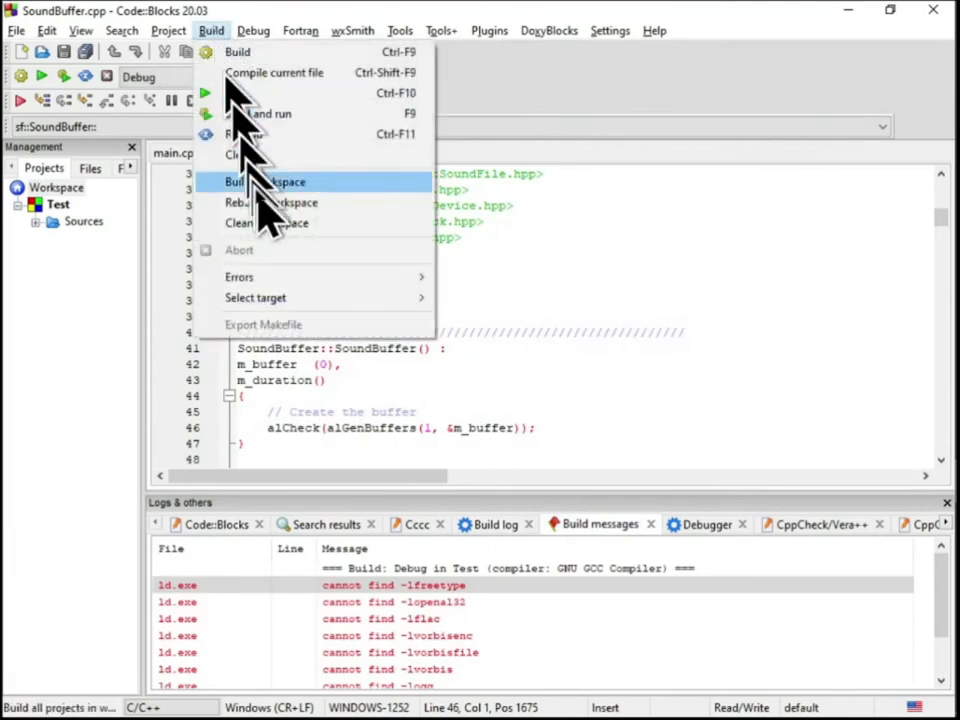
left_click(290, 202)
left_click(440, 408)
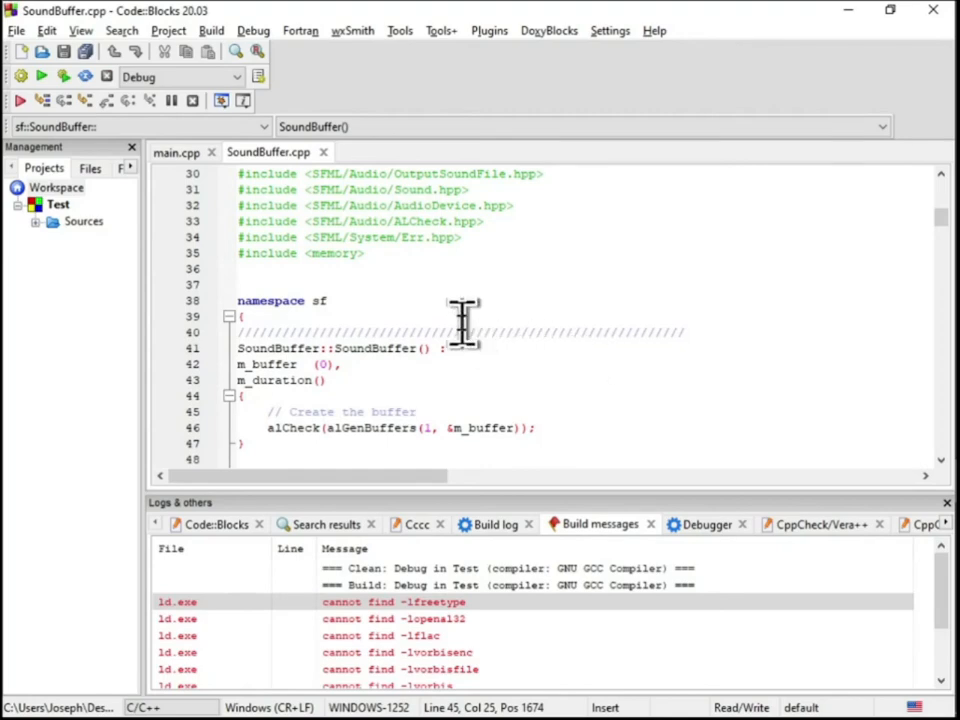
Close SoundBuffer.cpp and look through the code in main.cpp
scroll(463, 320, "down", 2)
left_click(323, 152)
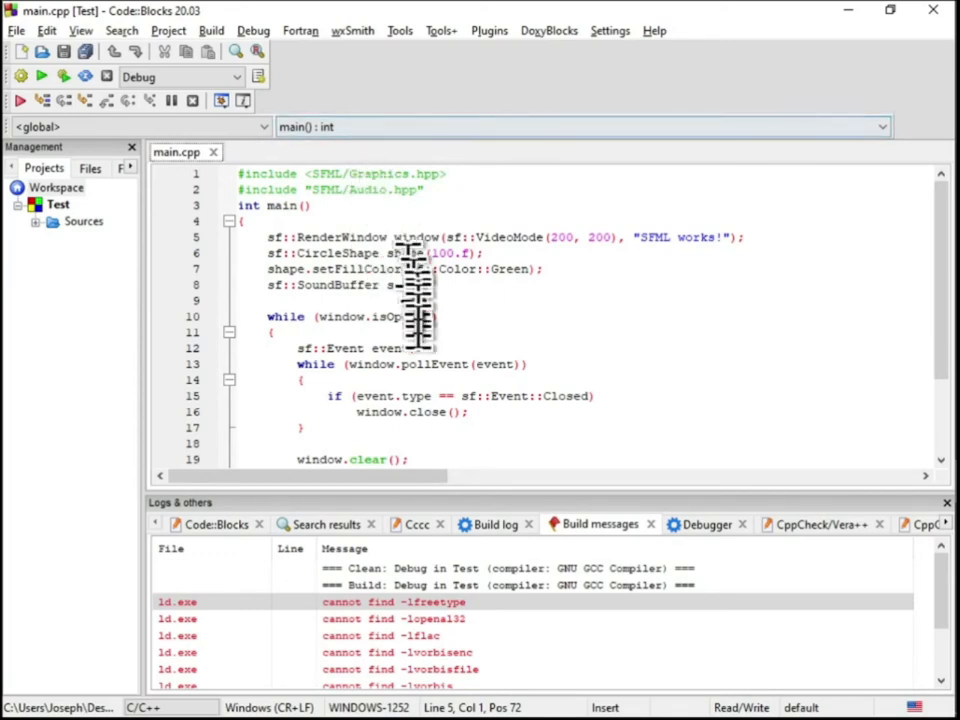
scroll(417, 295, "down", 3)
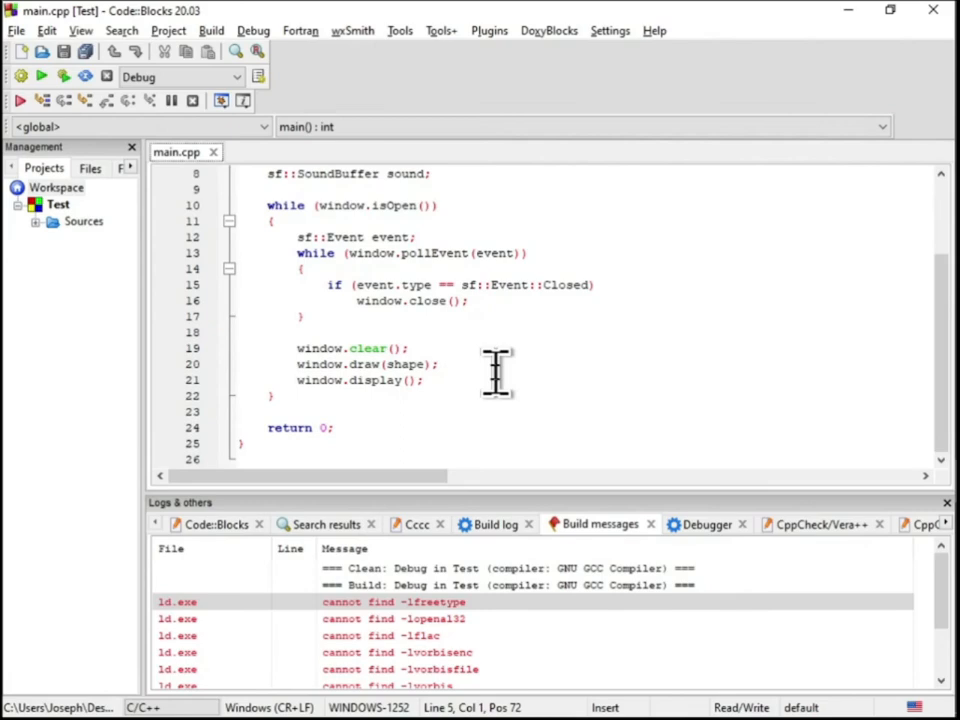
scroll(461, 632, "down", 2)
scroll(470, 650, "up", 2)
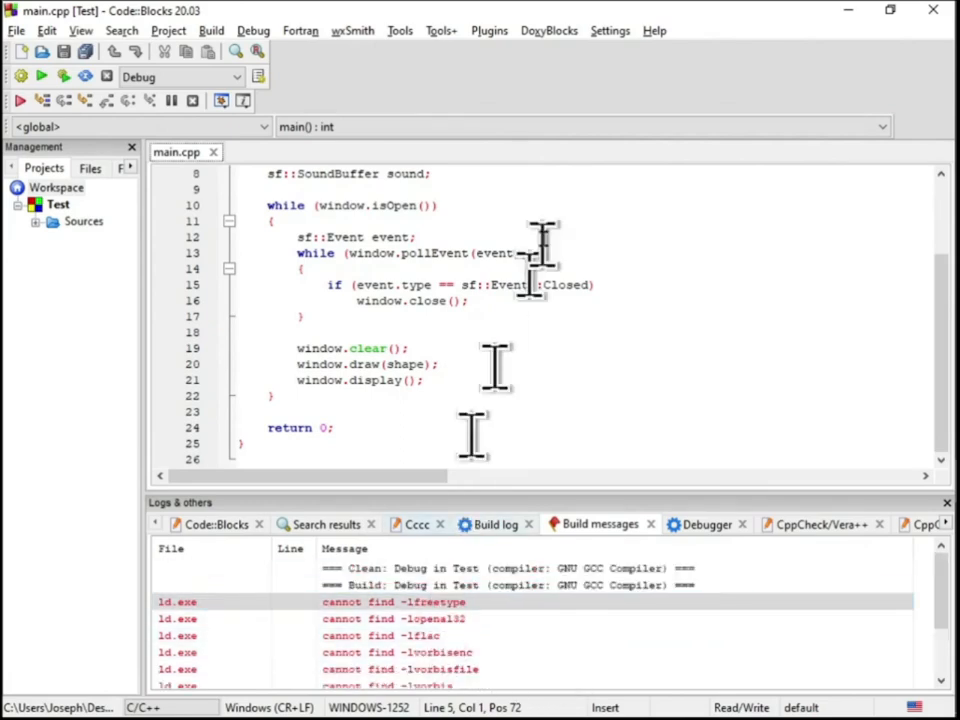
Delete the SFML-2.5.0\extlibs\libs-mingw\x86 entry from the global compiler search directories
left_click(612, 31)
left_click(645, 95)
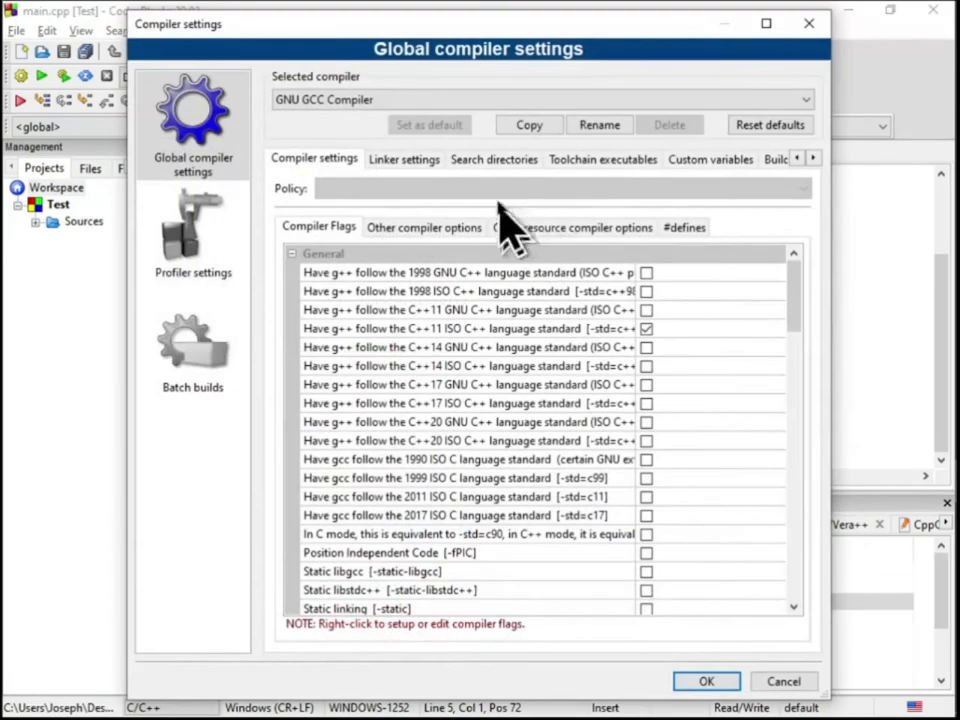
left_click(495, 162)
left_click(596, 163)
left_click(512, 163)
double_click(395, 268)
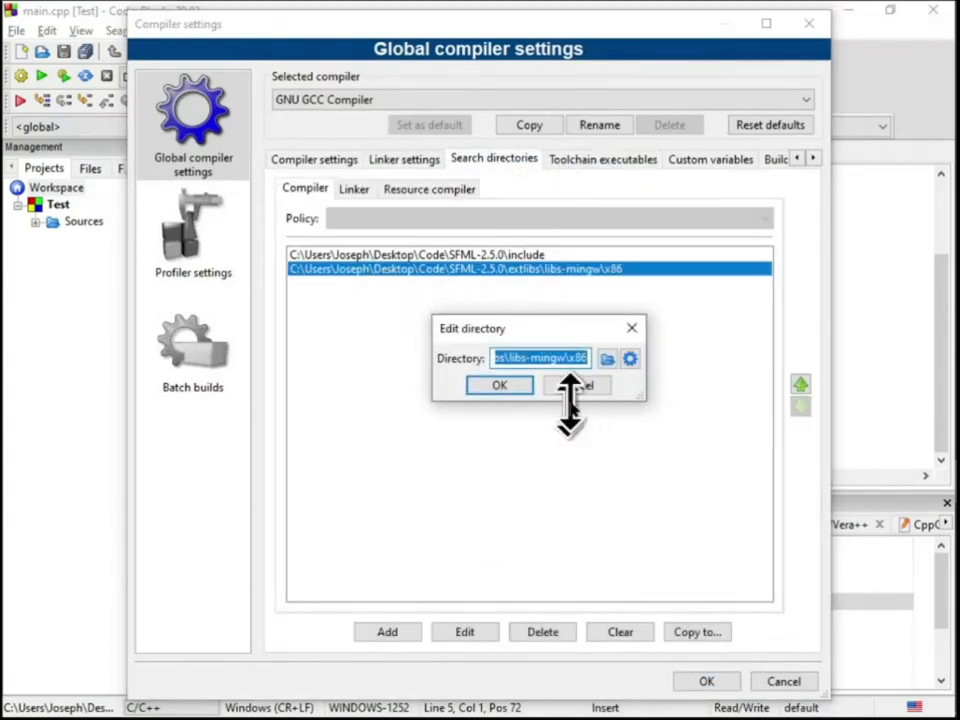
left_click(576, 384)
left_click(543, 630)
left_click(526, 365)
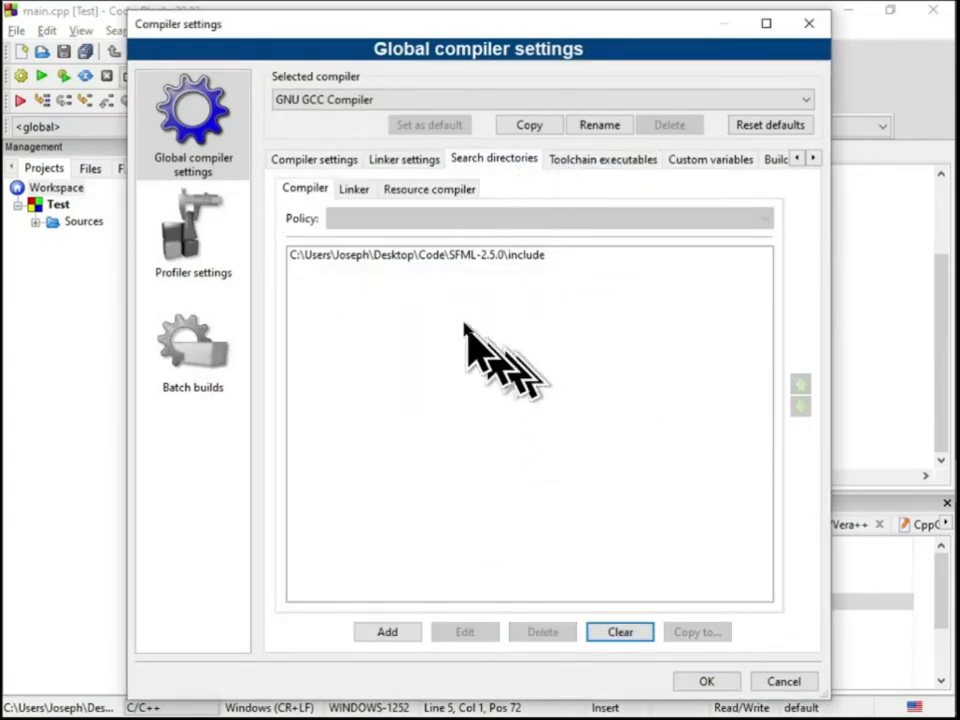
Add SFML-2.5.0\extlibs\libs-mingw\x86 to the global linker search directories
left_click(390, 631)
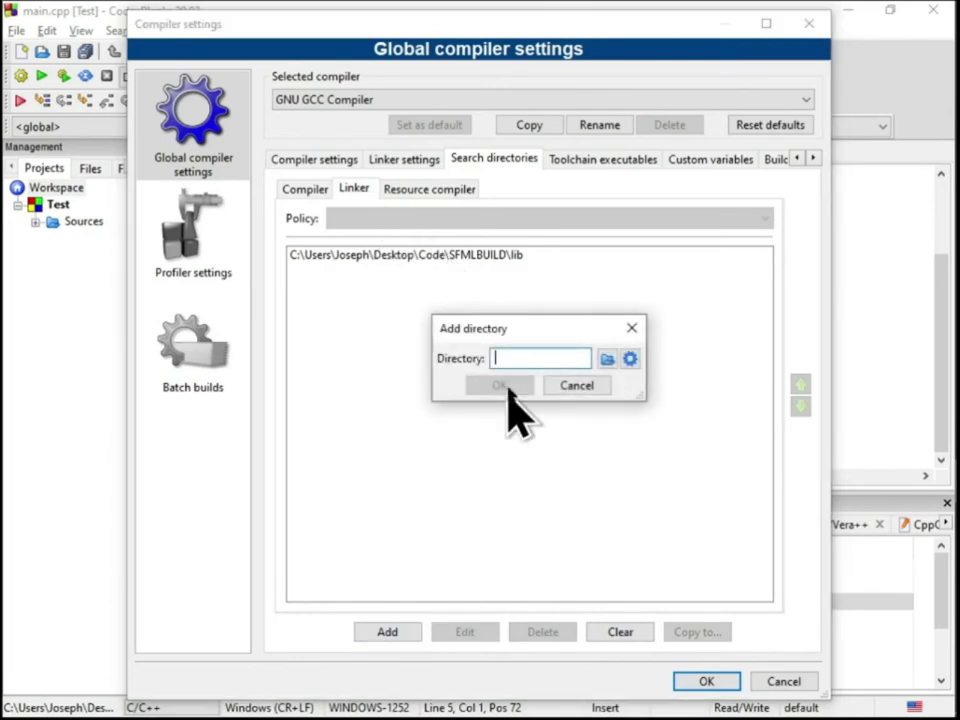
left_click(606, 359)
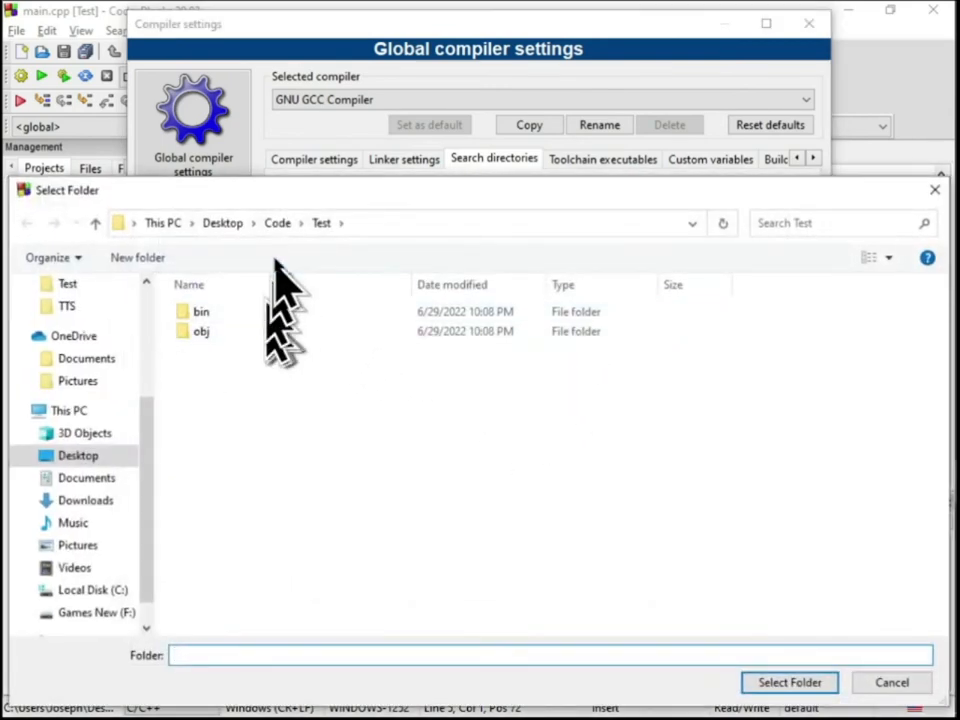
scroll(100, 352, "up", 1)
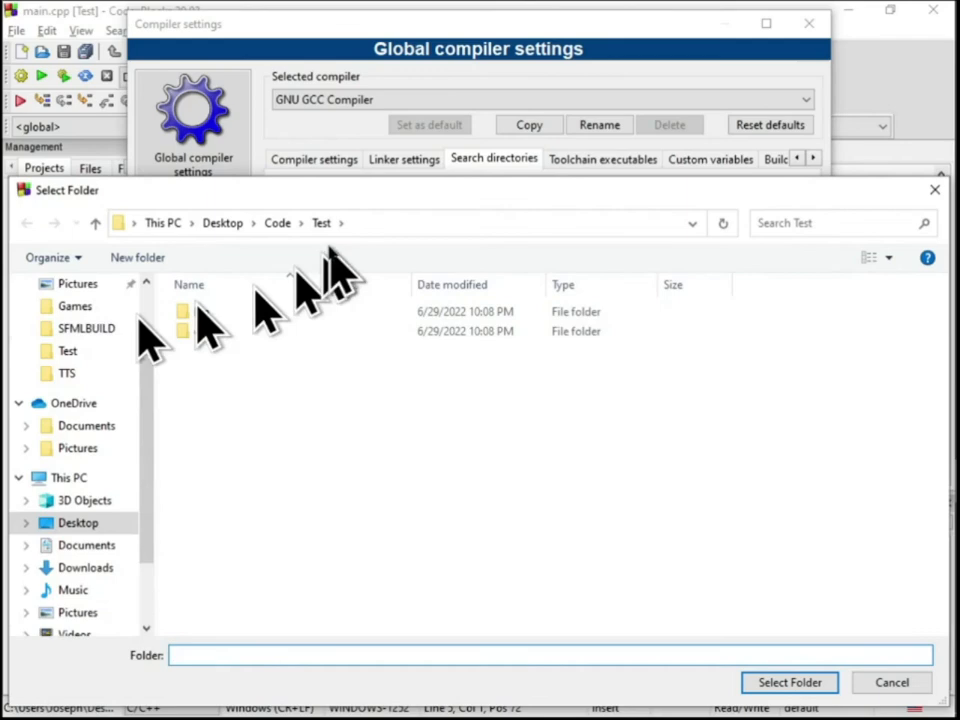
left_click(279, 224)
double_click(247, 313)
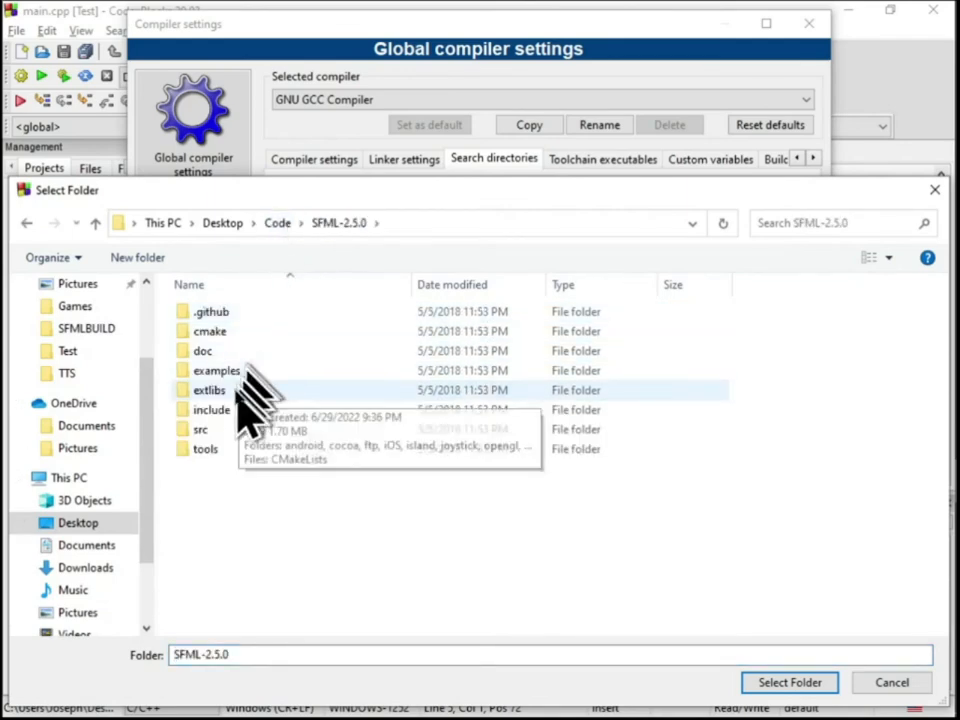
double_click(238, 388)
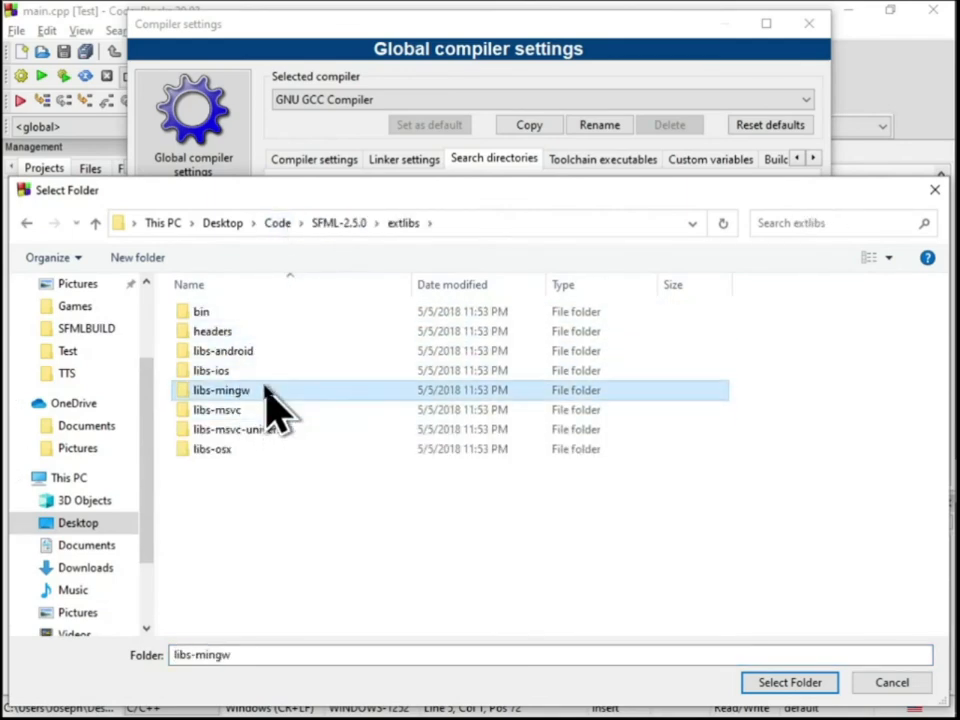
double_click(262, 390)
left_click(265, 333)
left_click(775, 683)
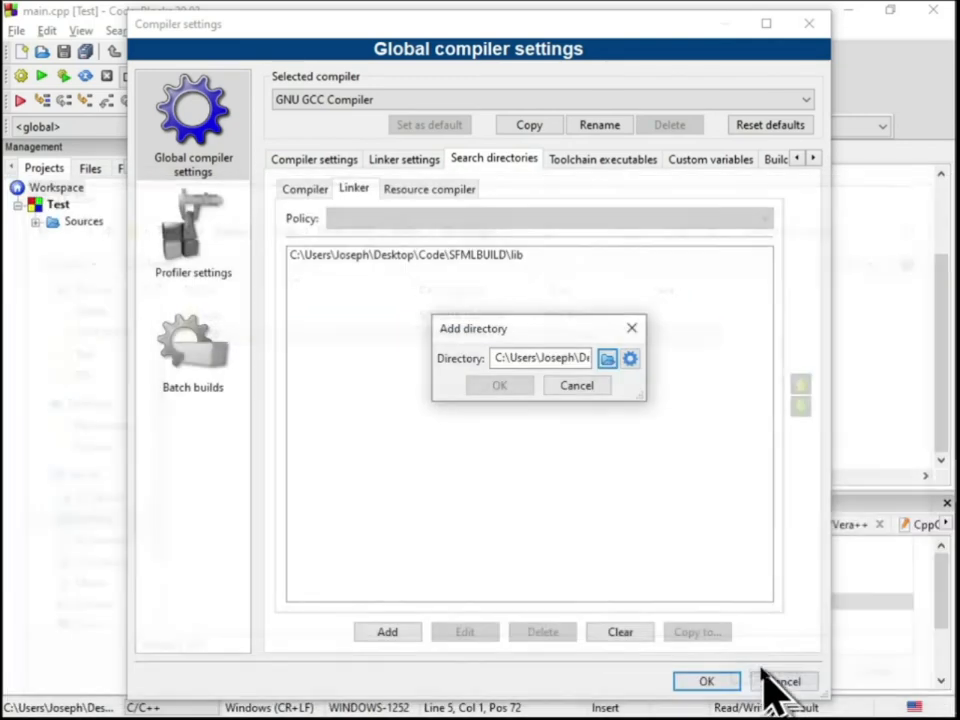
left_click(499, 386)
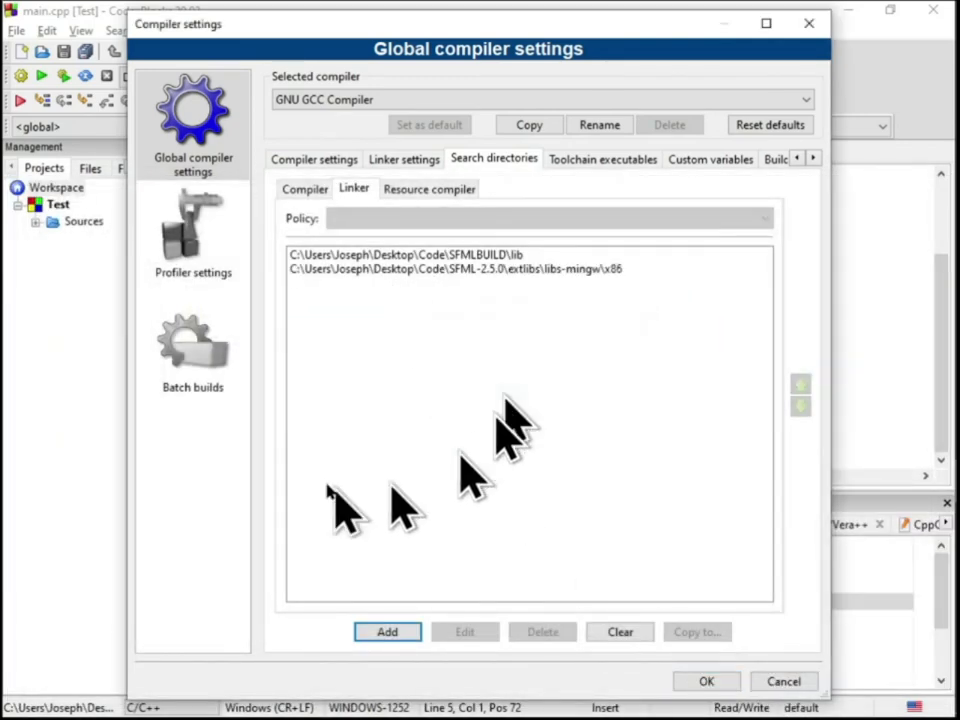
Apply the updated linker search directories and rebuild the entire Test project
left_click(706, 681)
left_click(121, 30)
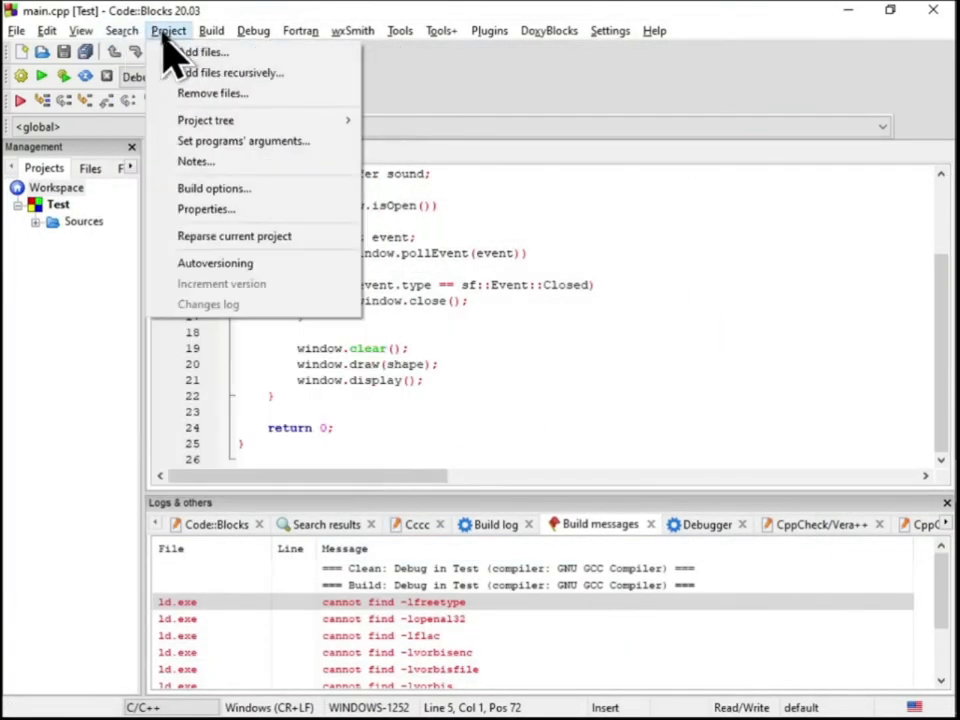
left_click(243, 133)
left_click(440, 407)
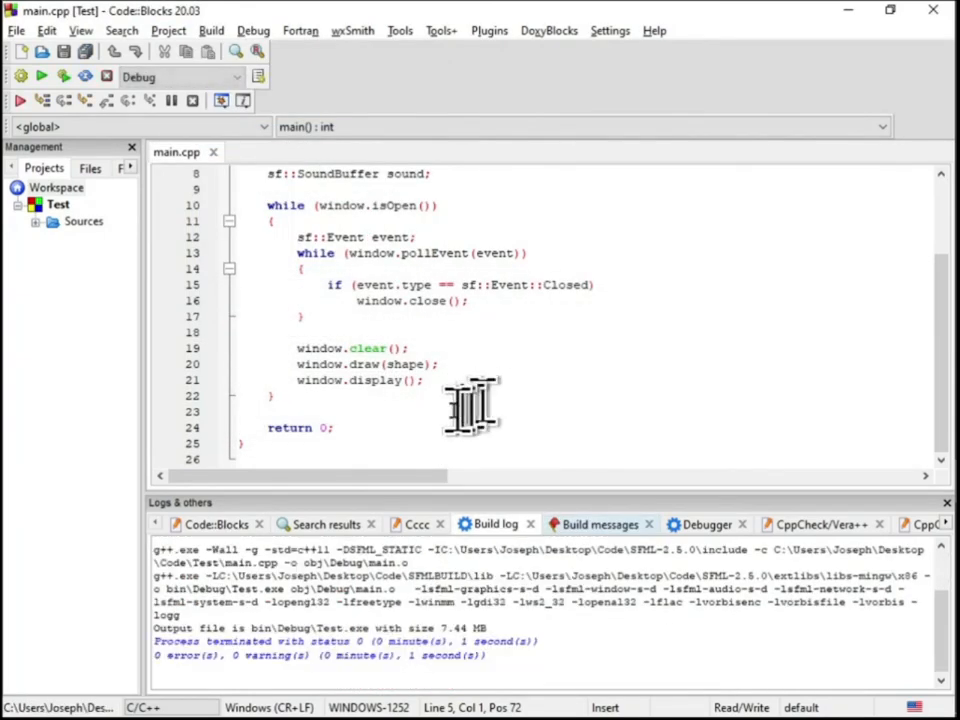
Run the Test program, then close its SFML window and the console
left_click(43, 76)
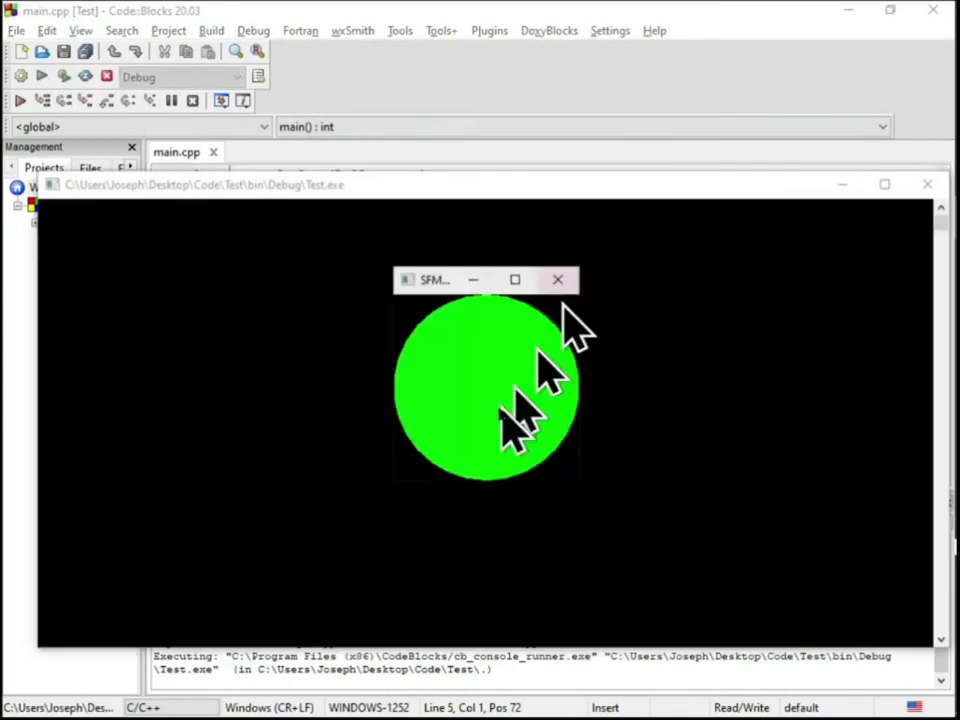
left_click(561, 281)
key("Return")
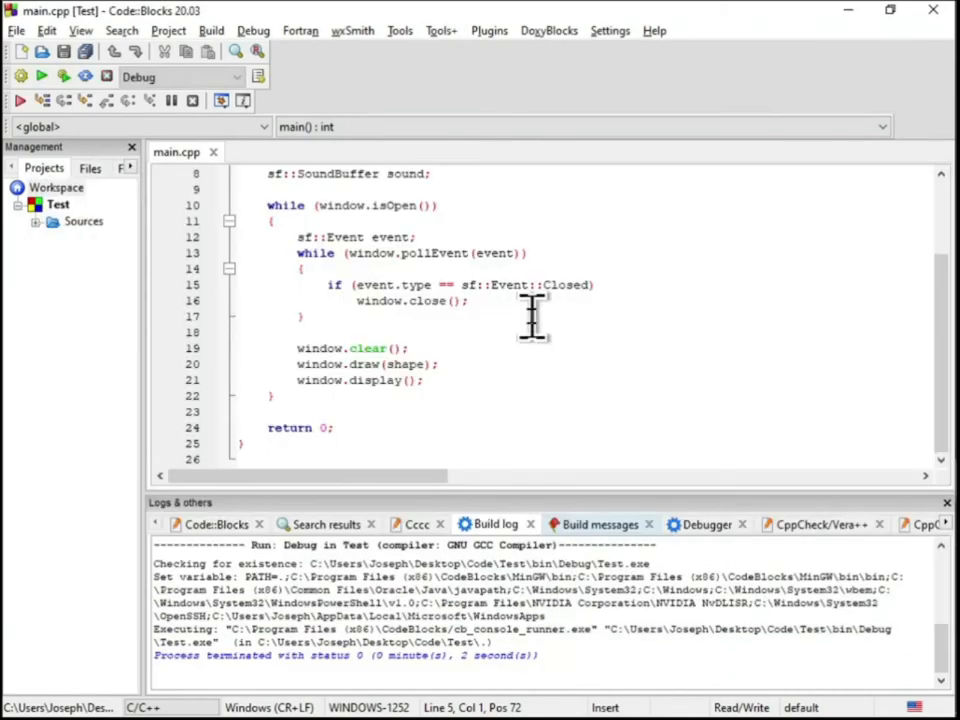
Move freetype above opengl32 in the global link libraries and save the compiler settings
left_click(610, 30)
left_click(632, 94)
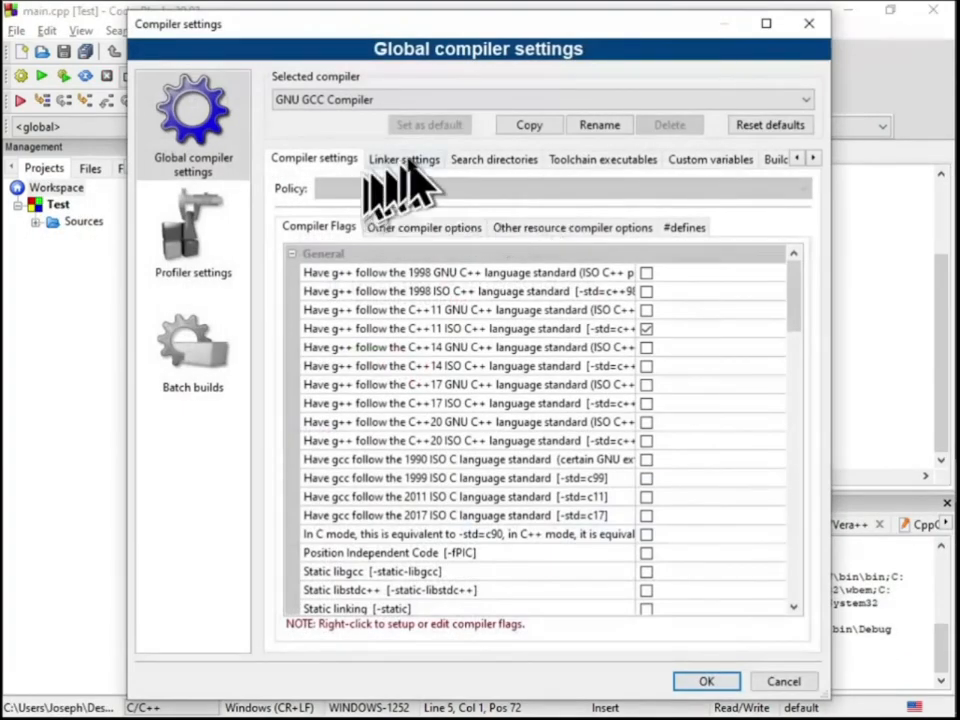
left_click(402, 159)
left_click(340, 333)
left_click(519, 399)
left_click(706, 681)
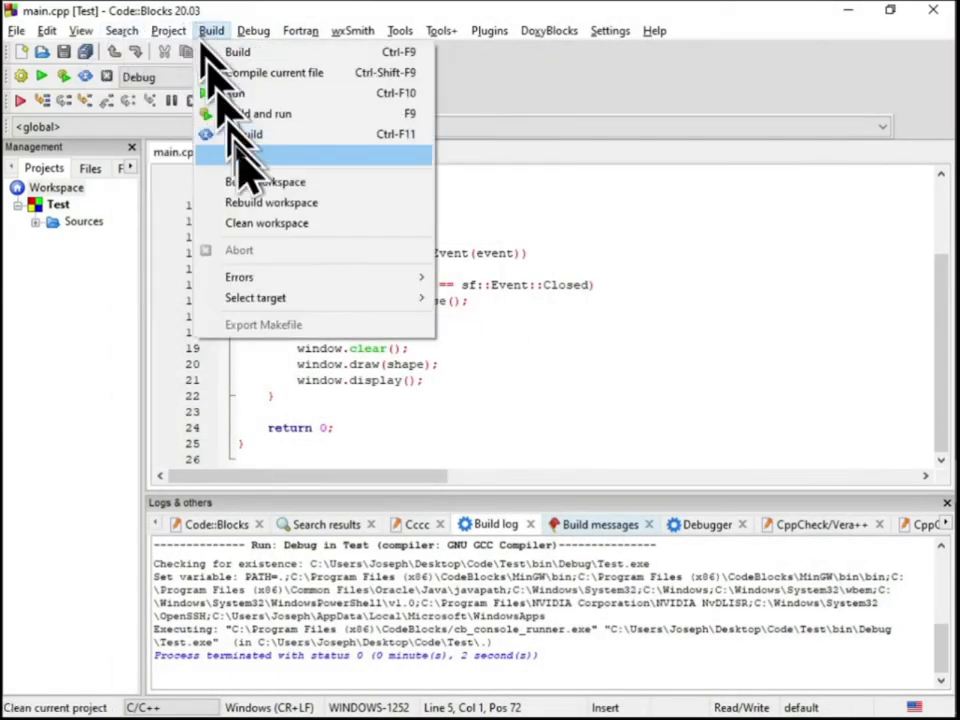
Rebuild the entire Test project, run it, and close the SFML window and console
left_click(285, 133)
left_click(441, 407)
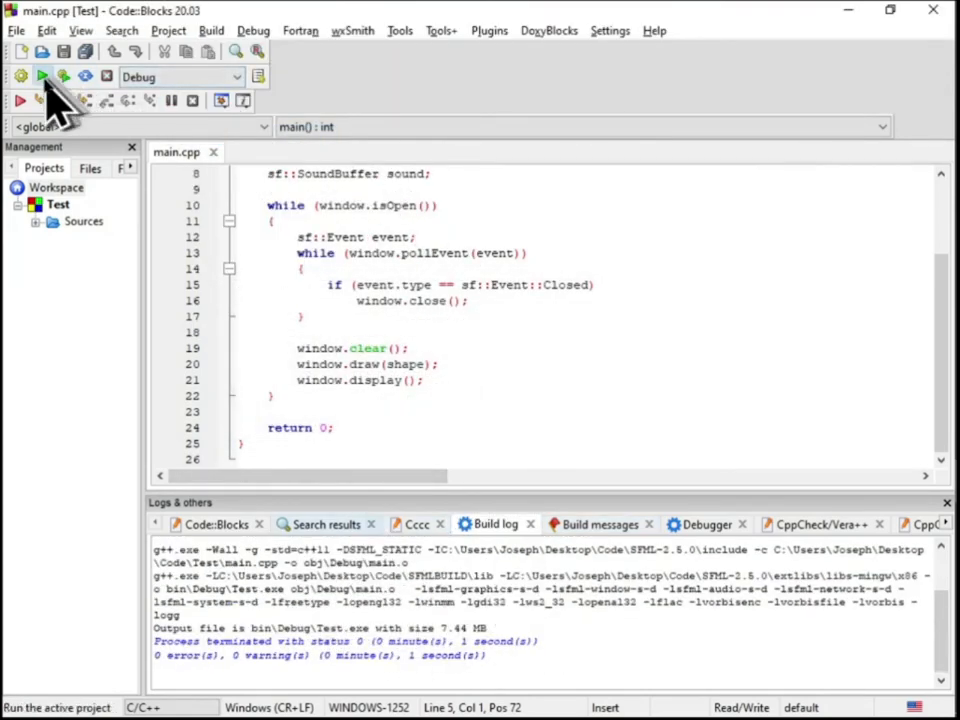
left_click(44, 80)
left_click(558, 281)
key("Return")
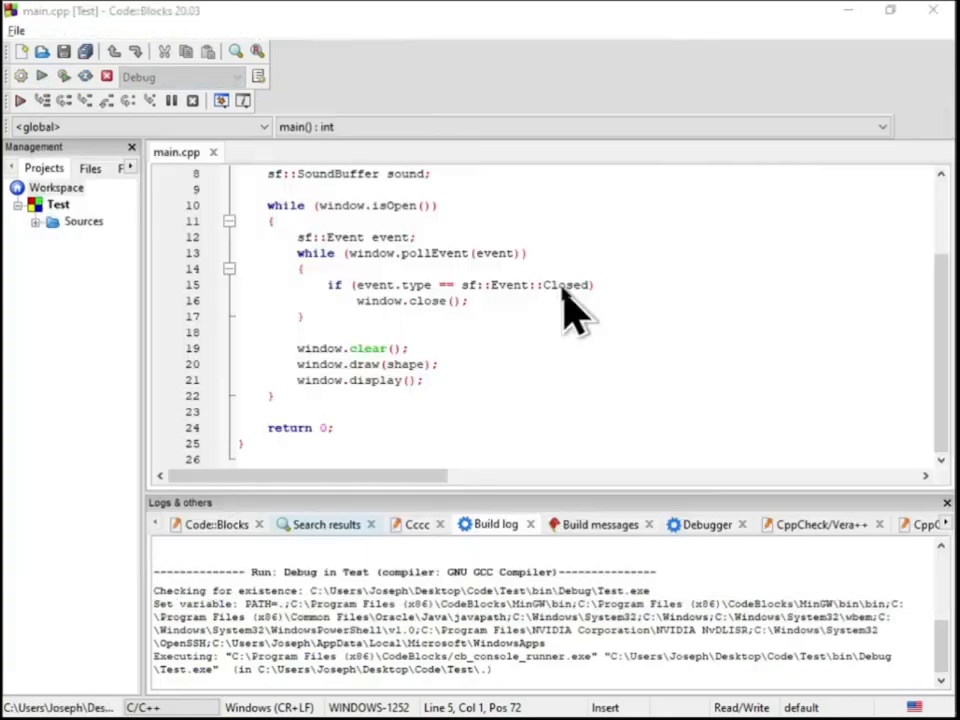
Review the order of the global link libraries and leave the compiler settings without changes
left_click(609, 31)
left_click(648, 95)
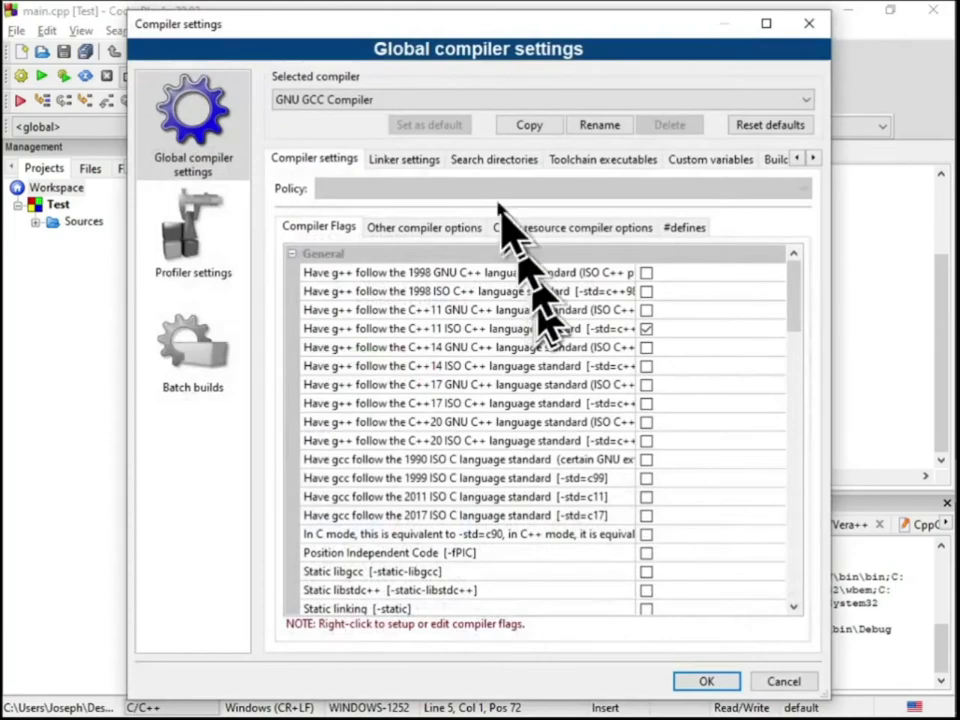
left_click(403, 160)
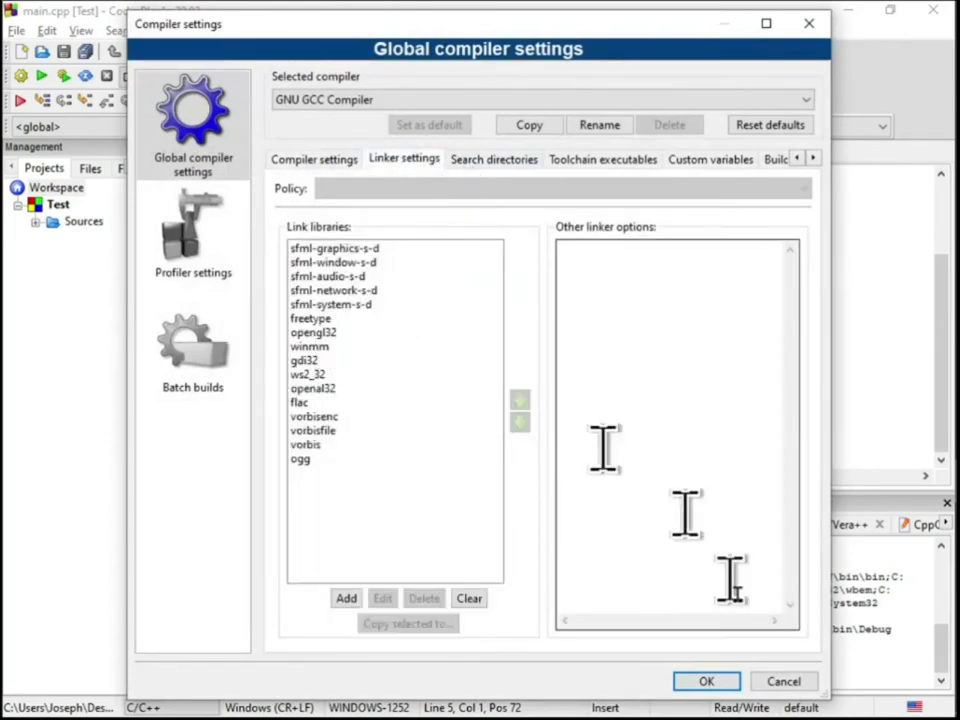
left_click(772, 684)
Declare "sf::Font font;" on a new line below the SoundBuffer declaration in main.cpp
scroll(514, 386, "up", 3)
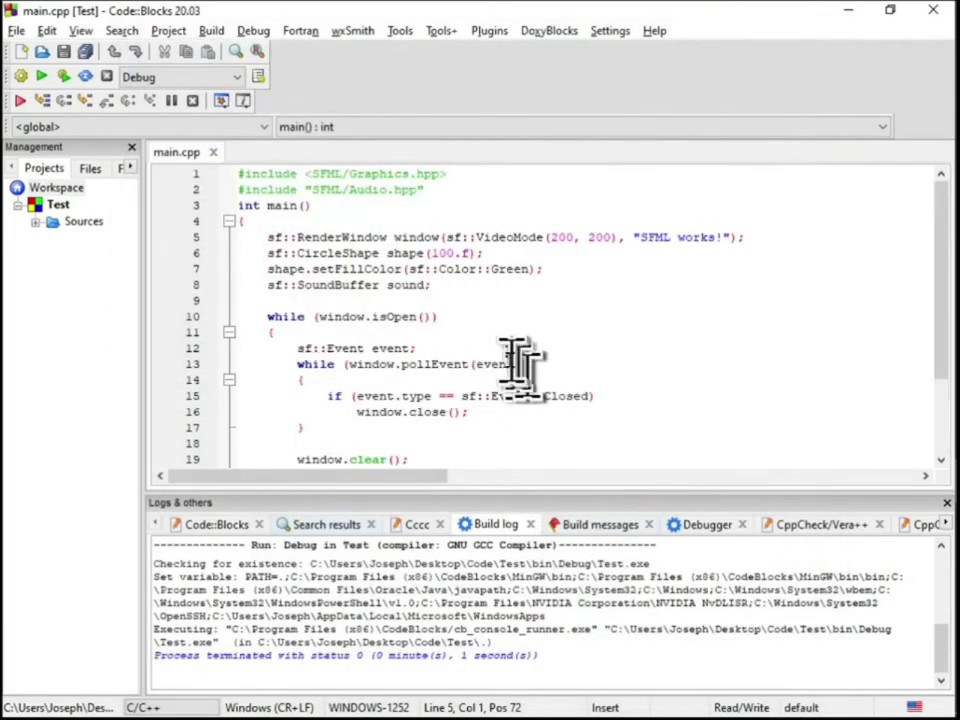
left_click(612, 286)
key("Return")
type("sf::font")
key("Return")
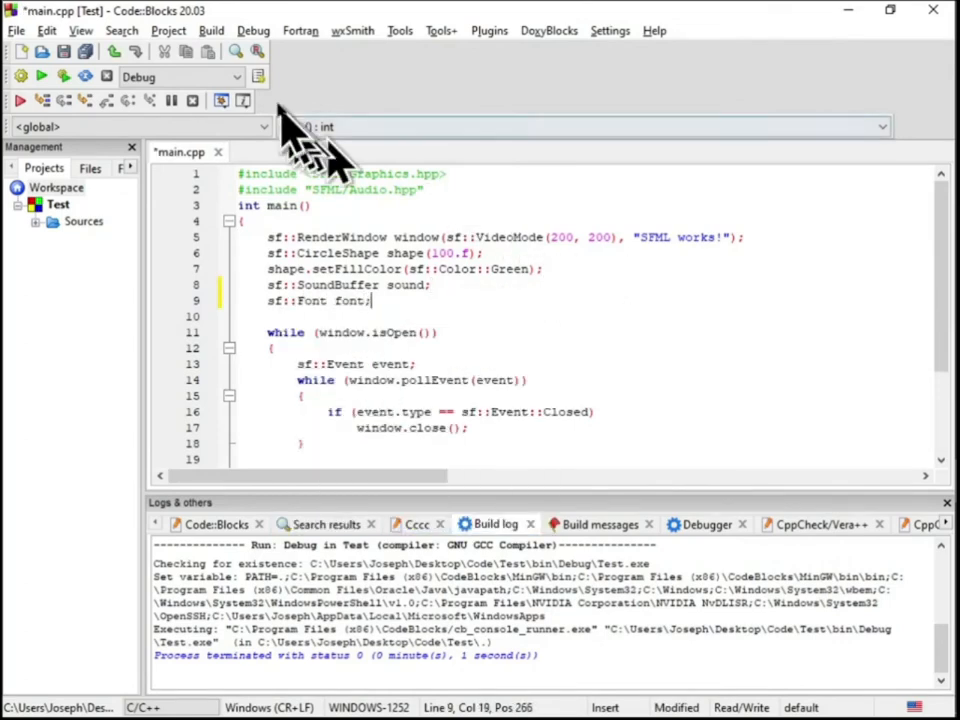
Rebuild the entire Test project with the new font declaration
left_click(209, 30)
left_click(262, 135)
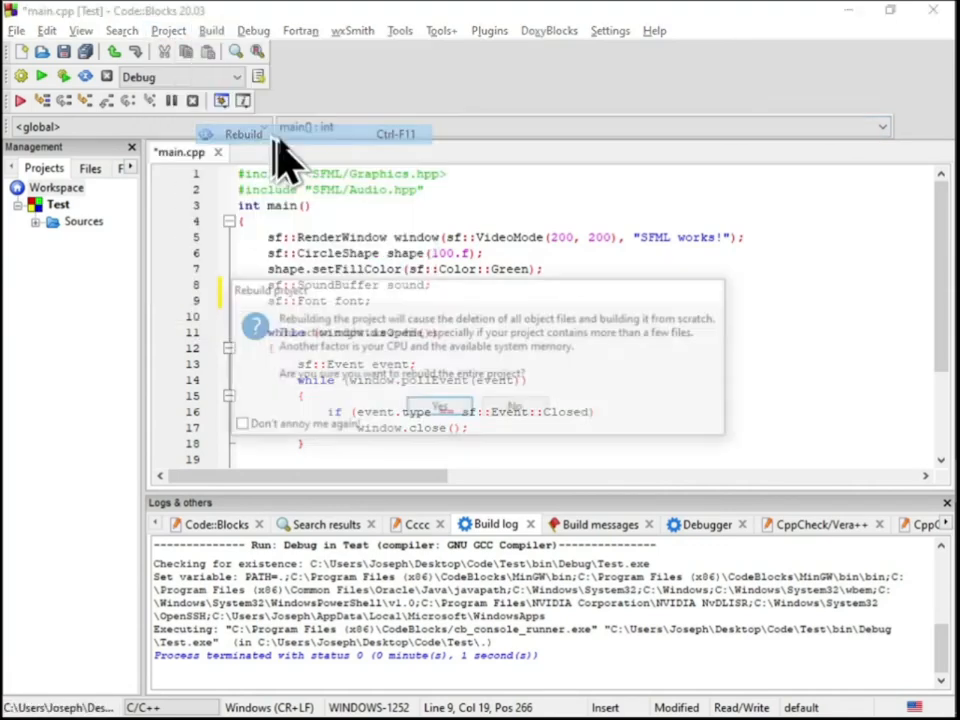
left_click(442, 410)
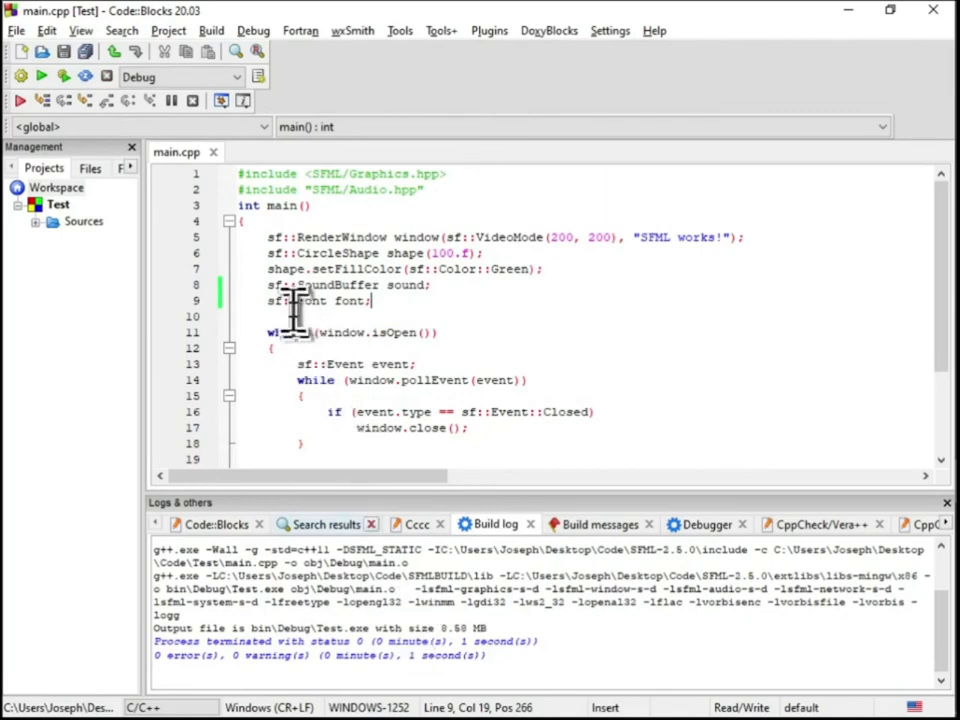
Move flac up in the global link libraries to directly below opengl32 and save the compiler settings
left_click(610, 30)
left_click(622, 93)
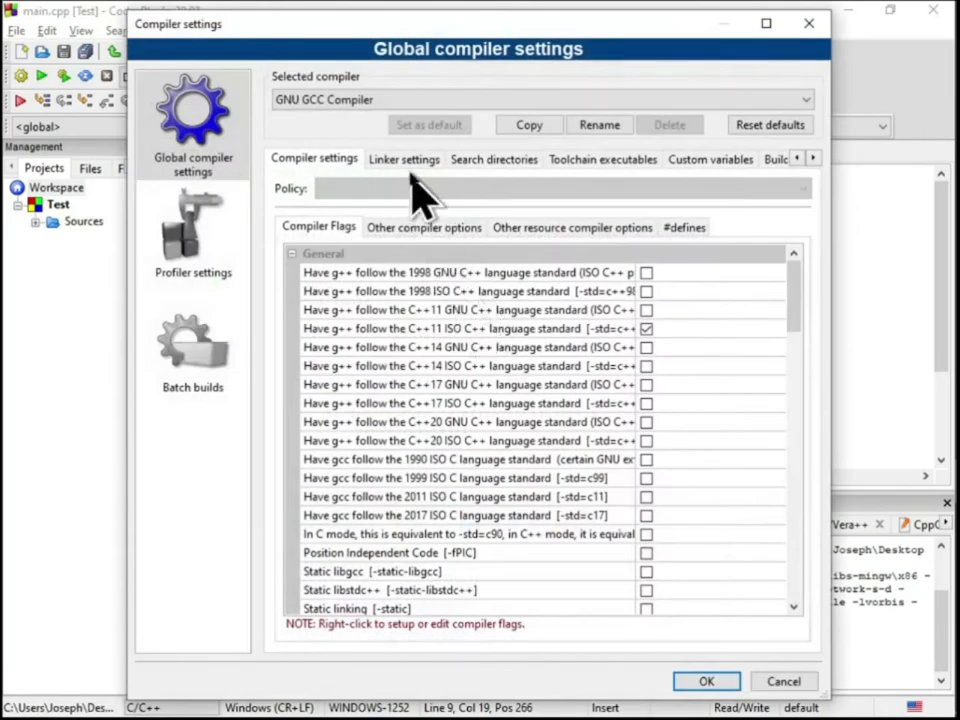
left_click(408, 168)
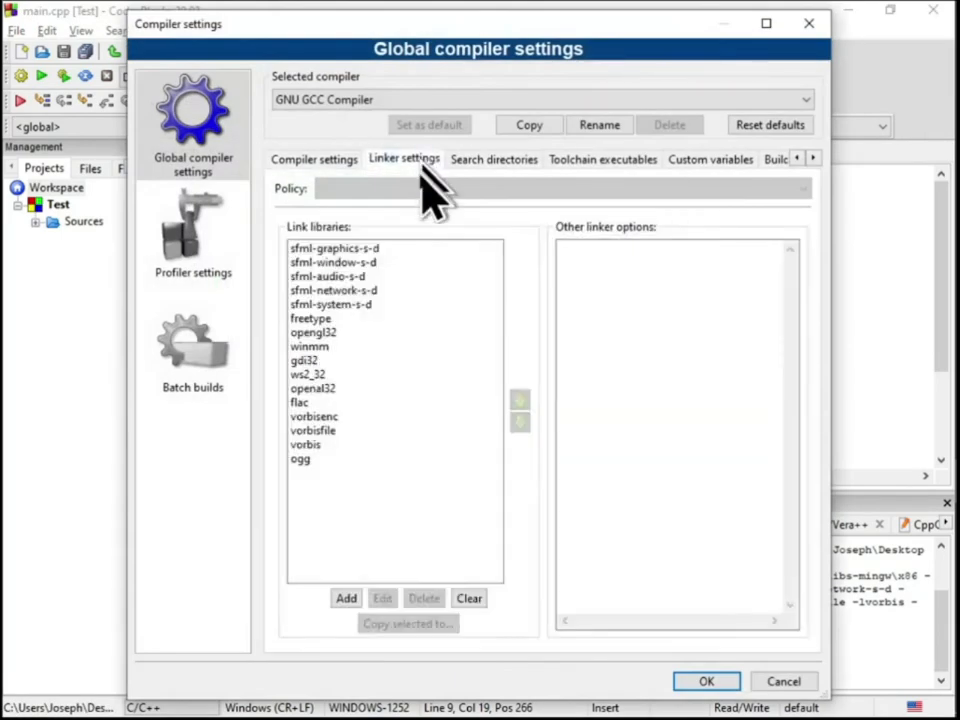
double_click(360, 403)
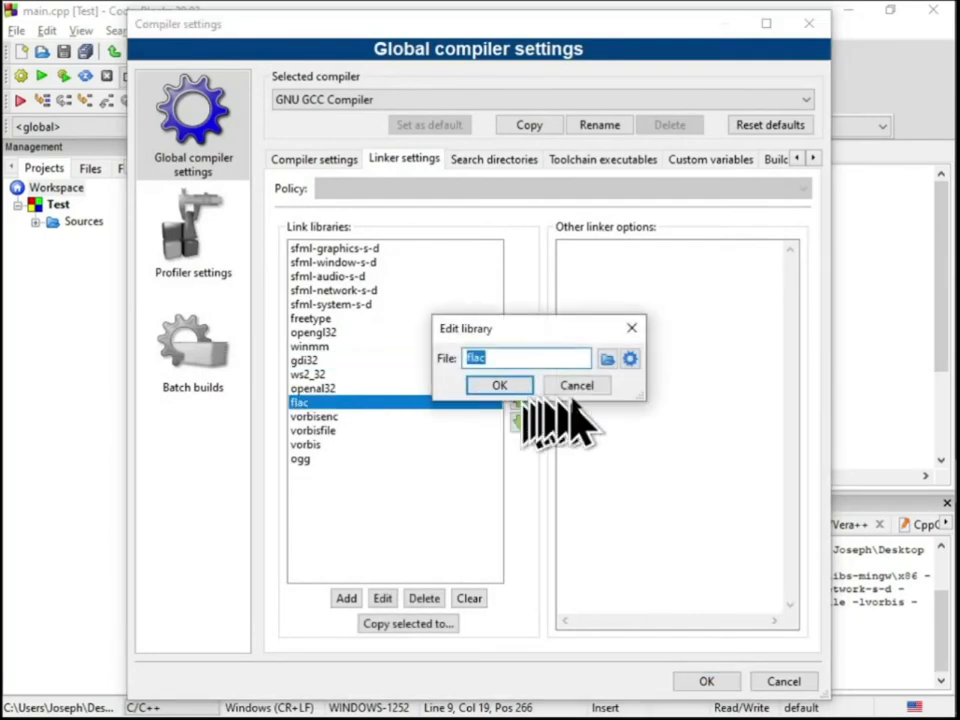
key("Escape")
left_click(522, 401)
left_click(520, 400)
left_click(520, 400)
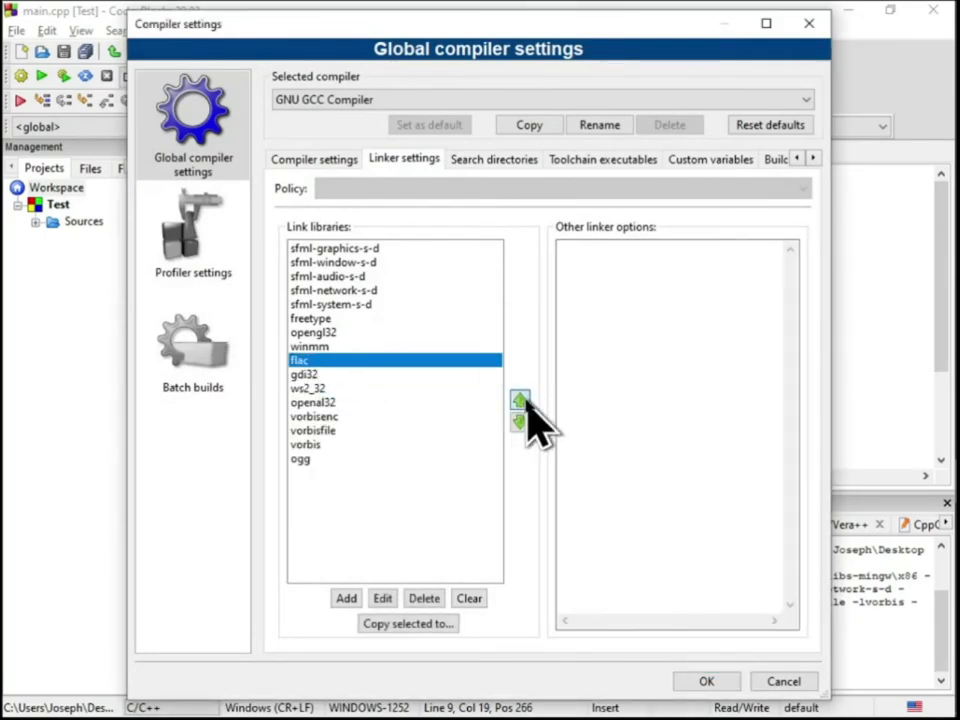
left_click(704, 681)
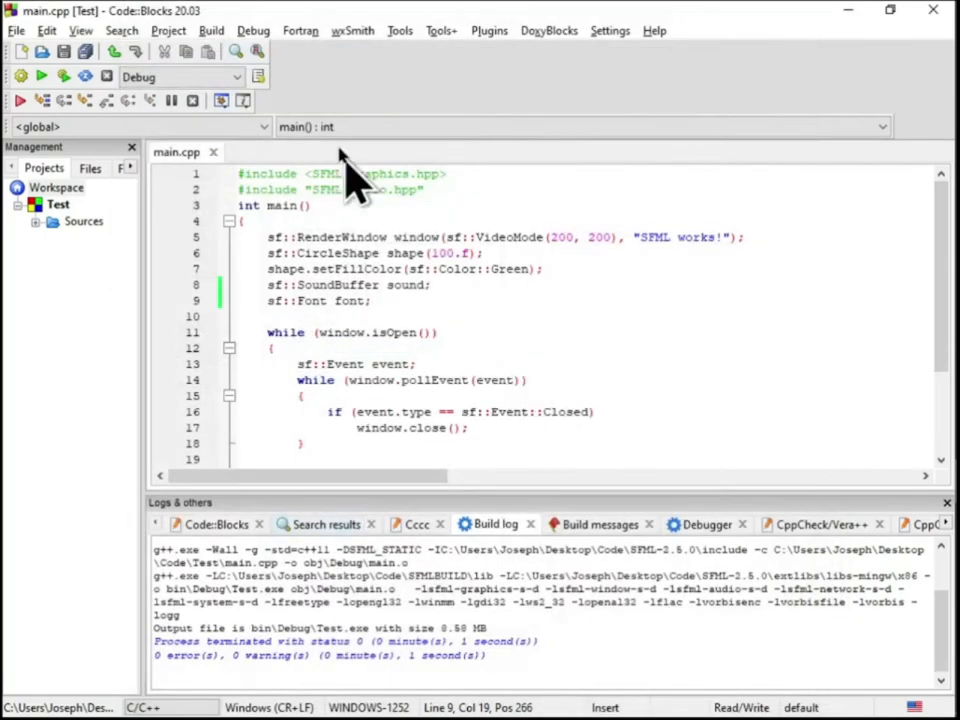
Rebuild the entire Test project with flac in its new link position
left_click(212, 30)
left_click(218, 133)
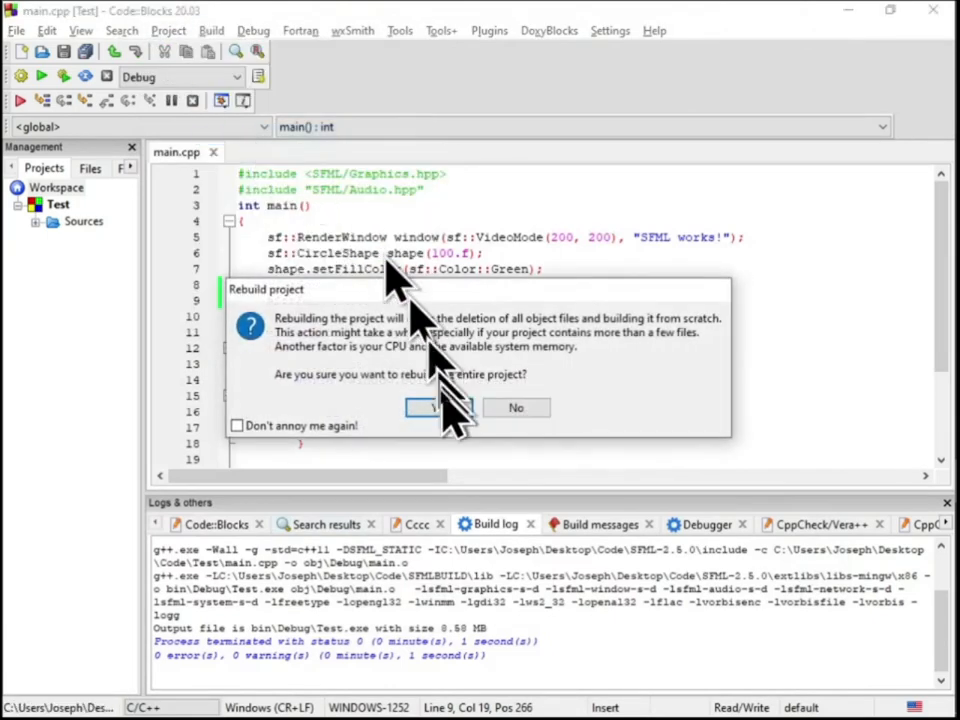
left_click(438, 406)
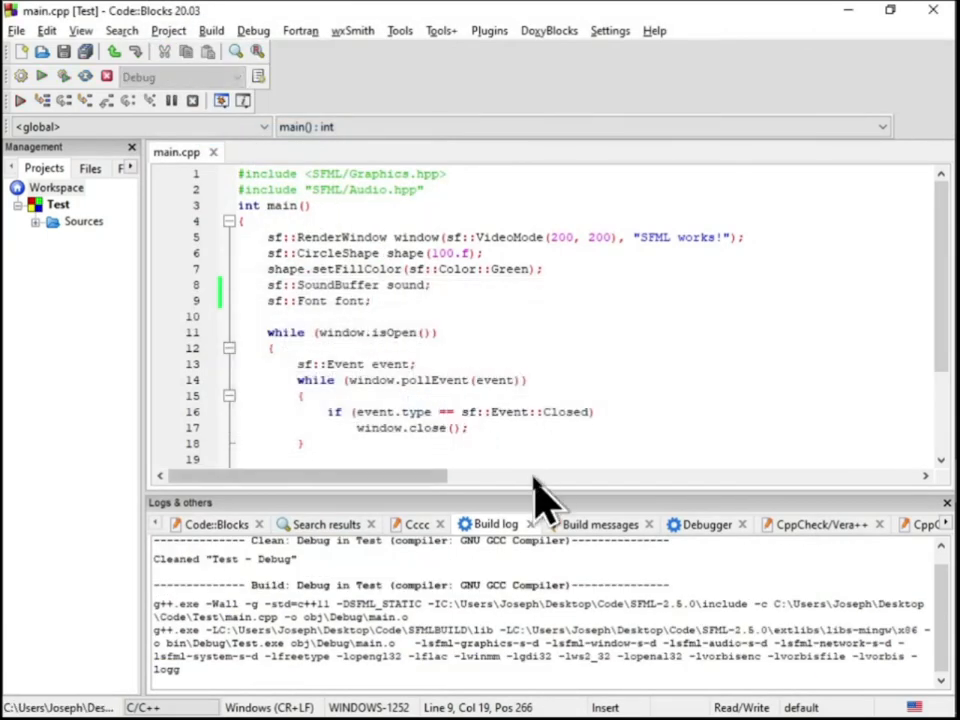
Check the order of the global link libraries and close the compiler settings
left_click(612, 31)
left_click(650, 94)
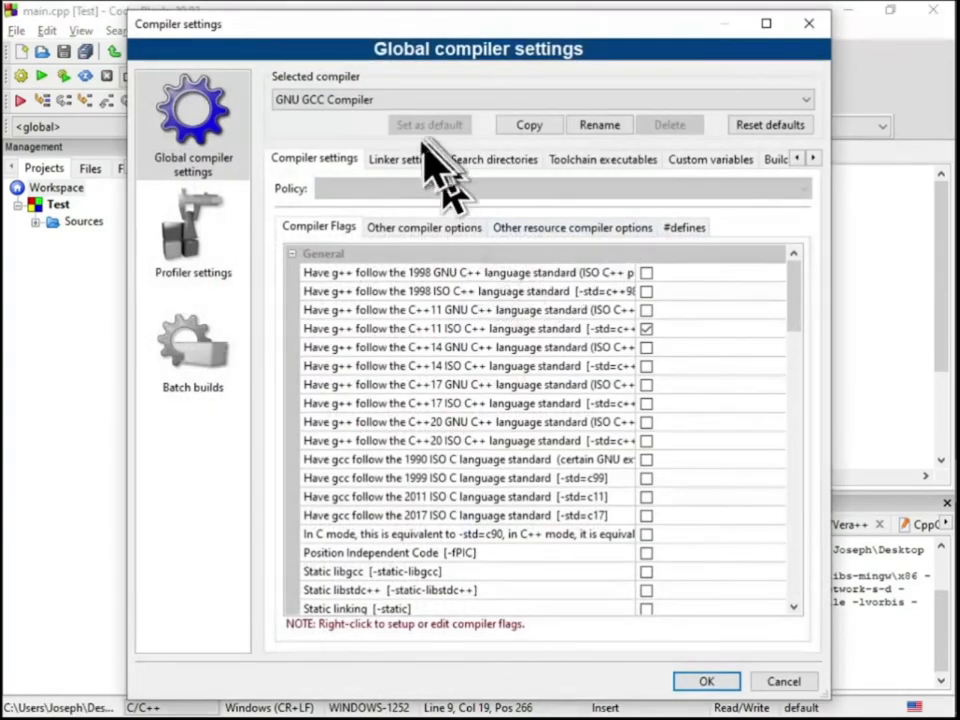
left_click(410, 162)
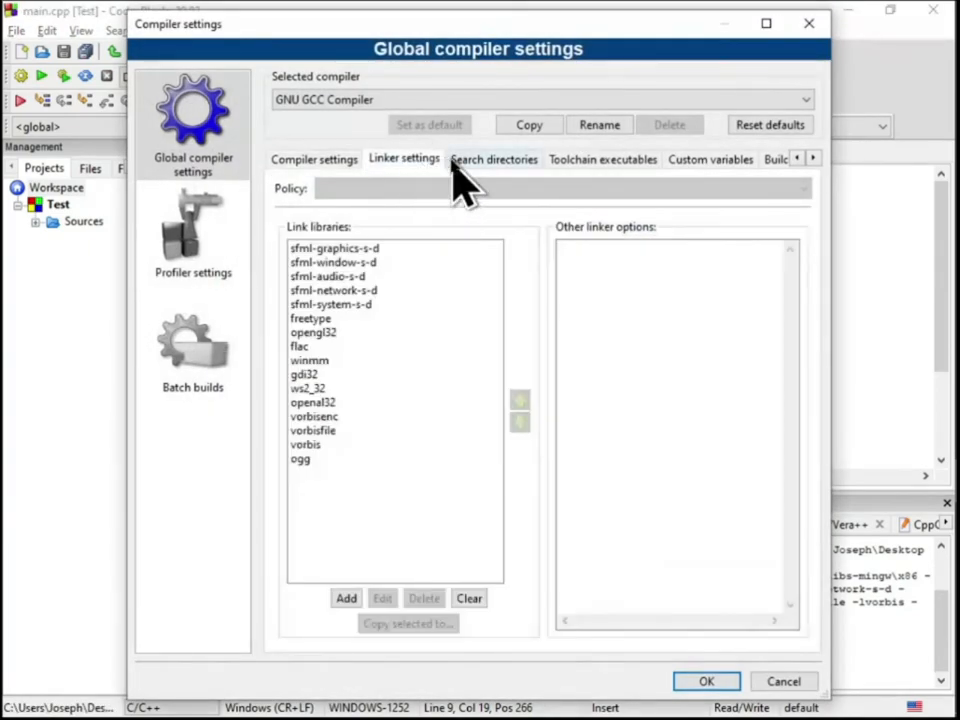
left_click(706, 681)
Rebuild the whole workspace
left_click(211, 31)
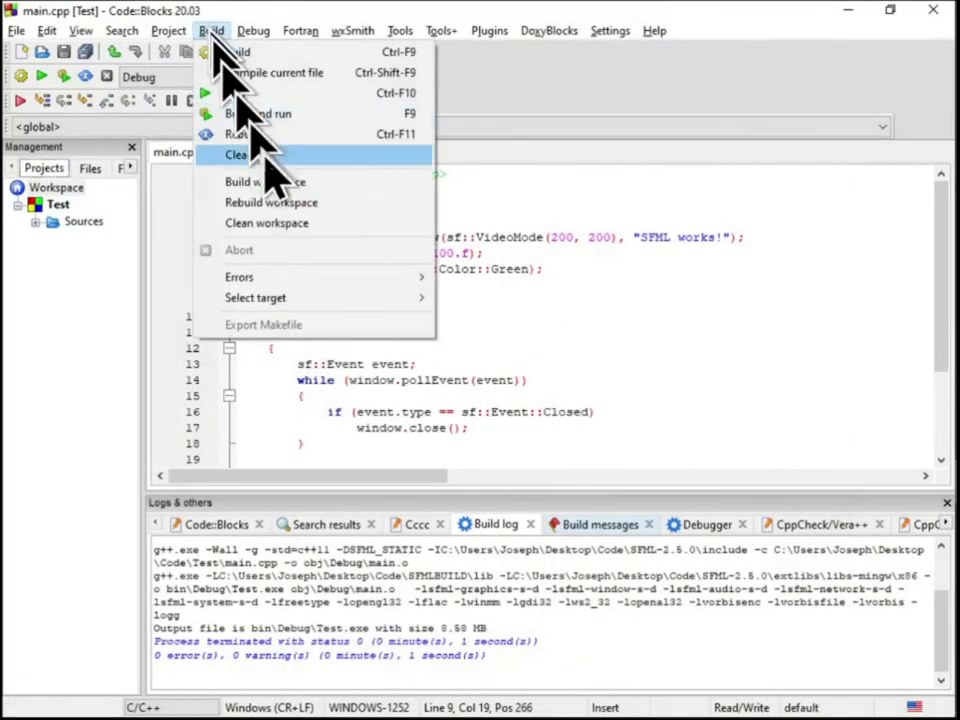
left_click(290, 203)
left_click(440, 405)
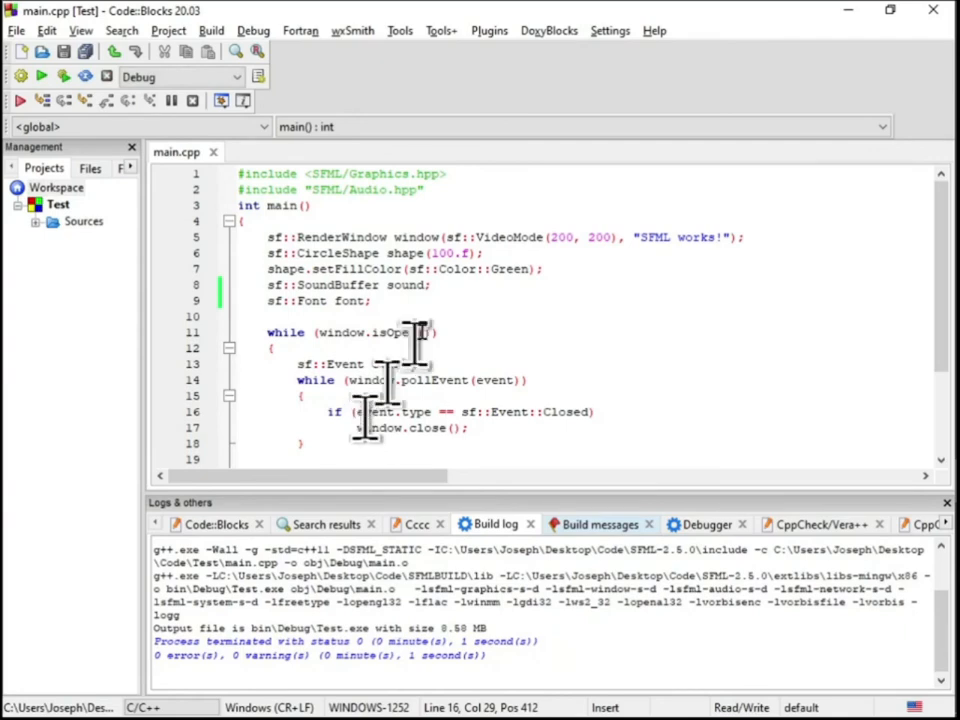
left_click(612, 32)
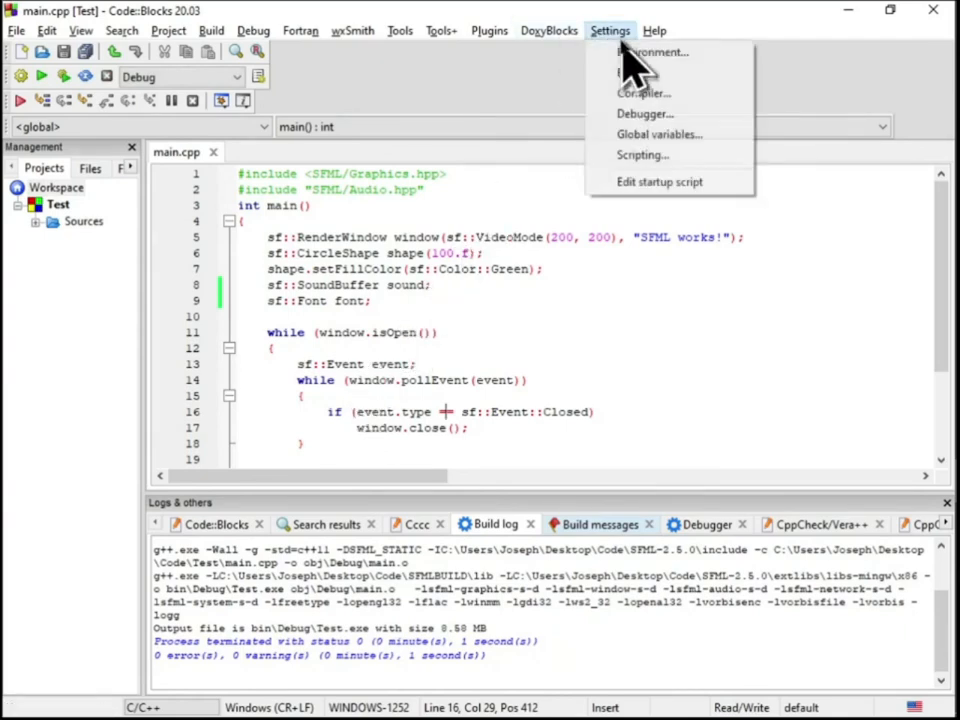
left_click(645, 120)
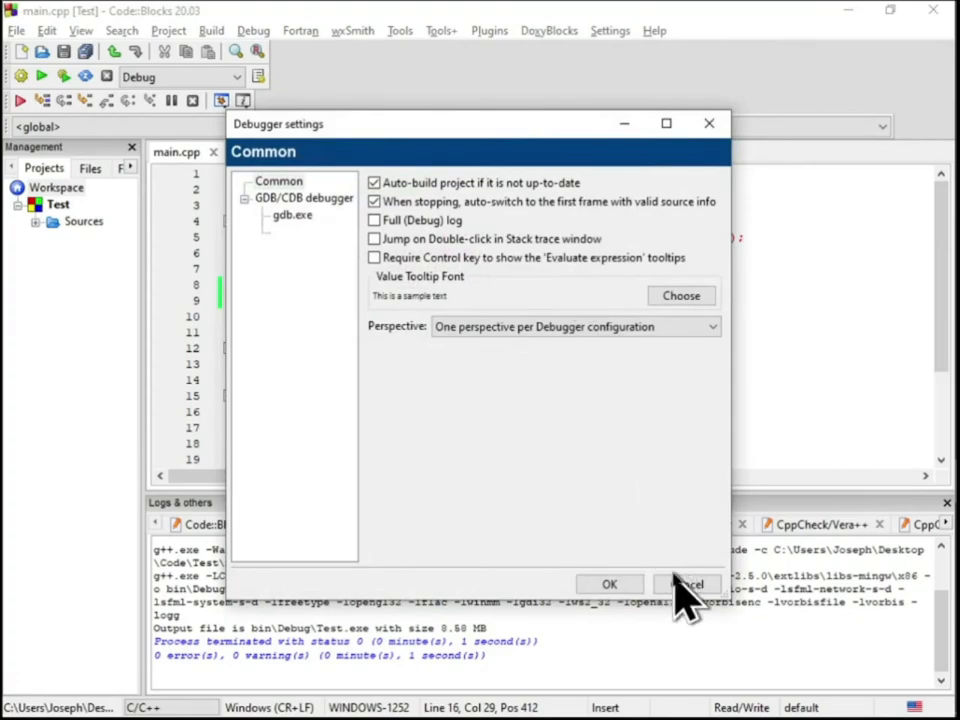
left_click(686, 585)
Move sfml-audio-s-d down in the global link libraries to directly below freetype and save the compiler settings
left_click(608, 30)
left_click(637, 101)
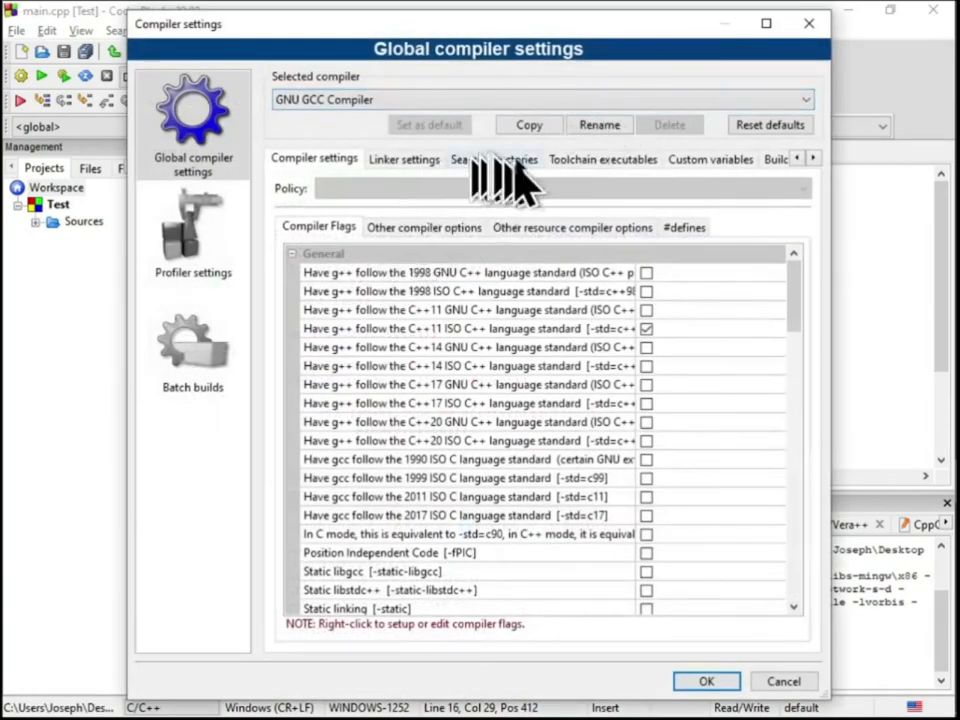
left_click(548, 162)
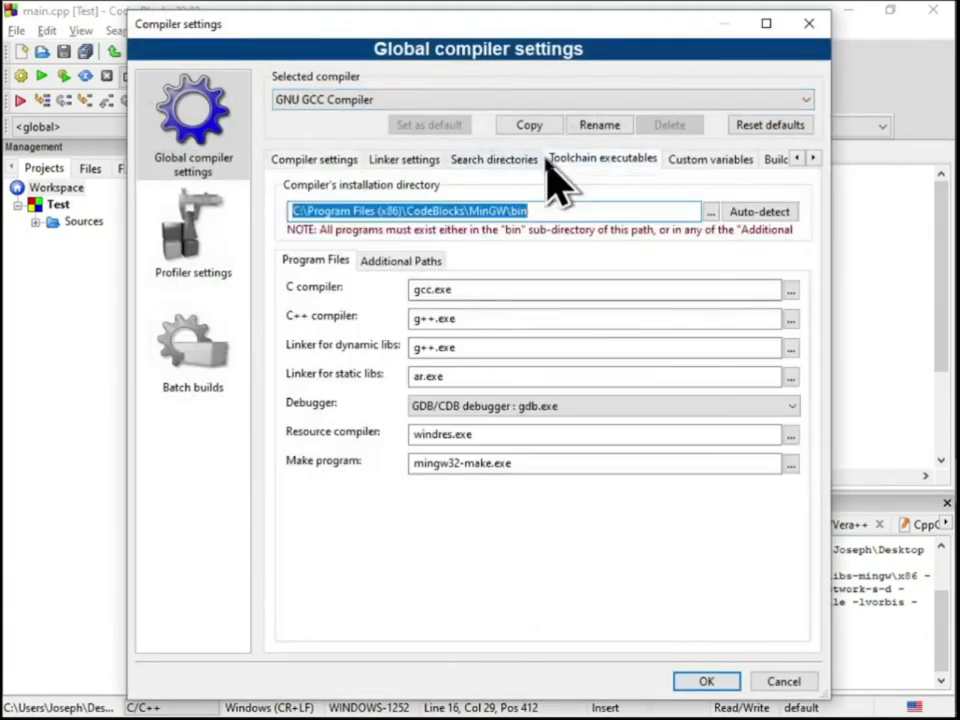
left_click(392, 162)
left_click(374, 277)
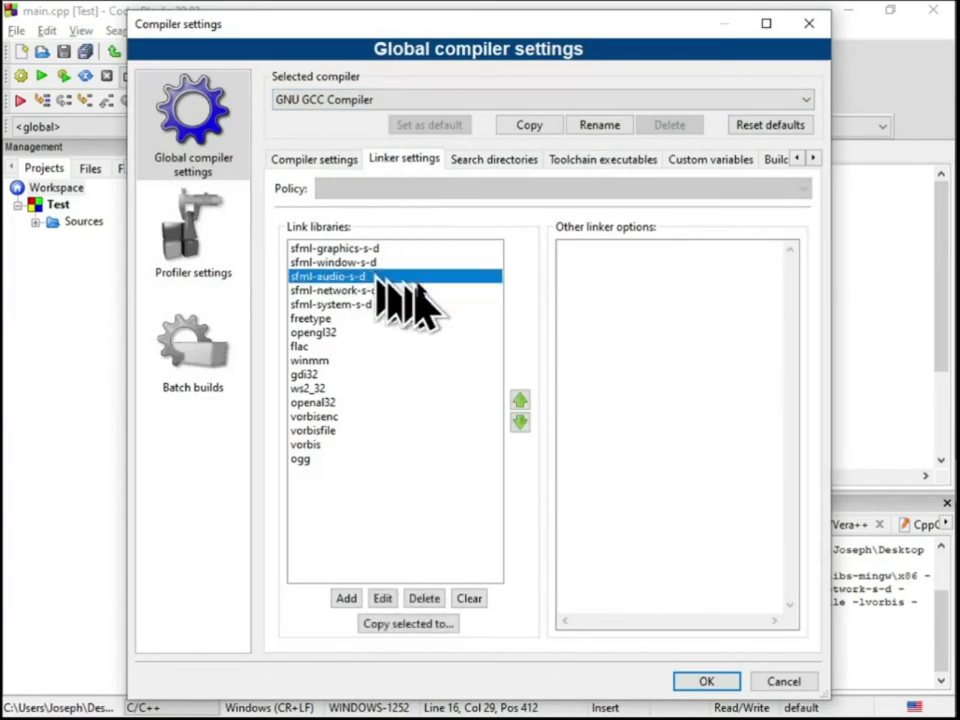
left_click(520, 422)
left_click(520, 422)
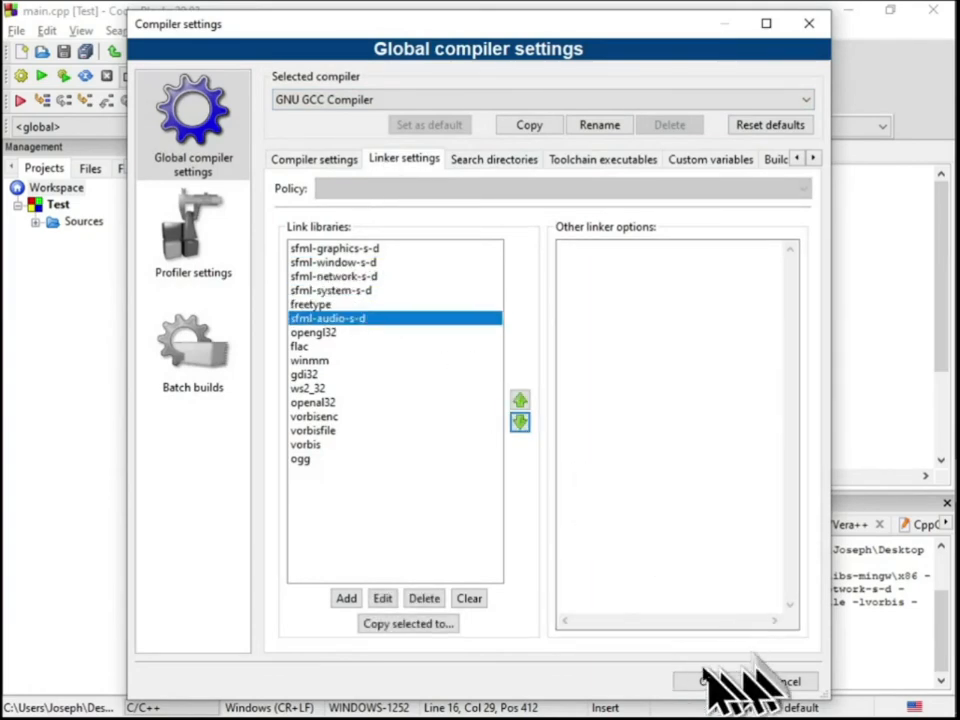
left_click(712, 678)
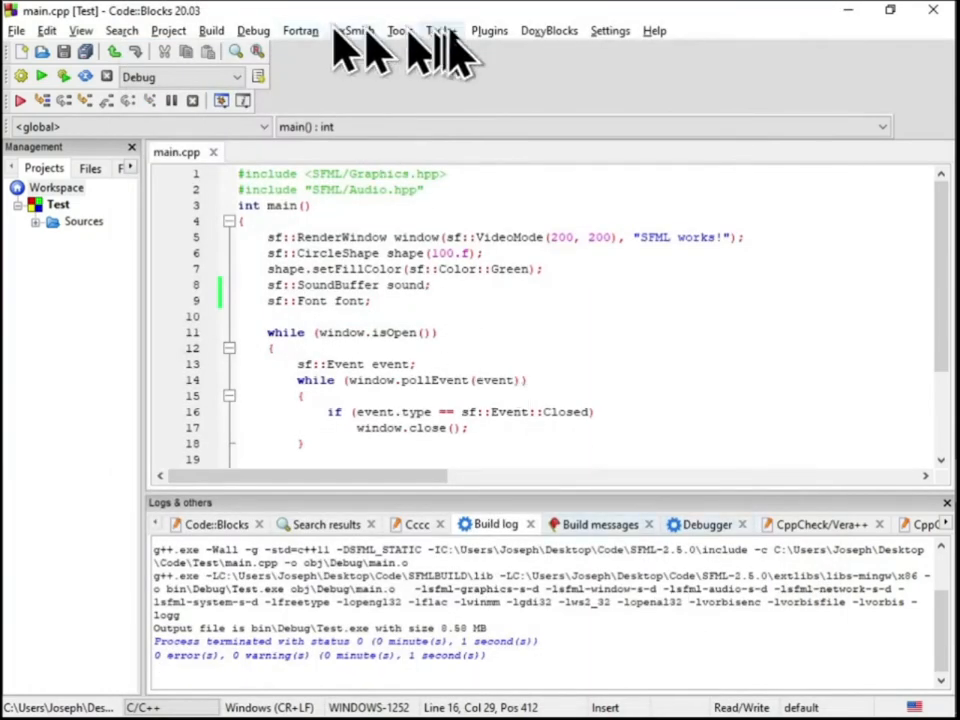
Rebuild the entire Test project with sfml-audio-s-d in its new link position
left_click(211, 30)
left_click(240, 135)
left_click(440, 408)
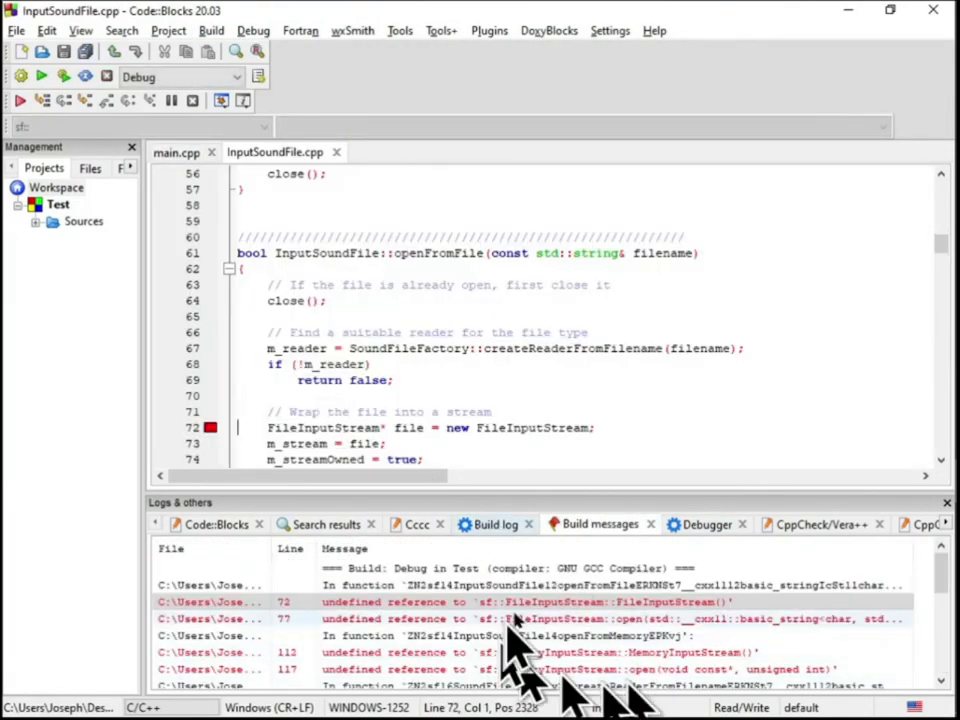
Move flac down in the global link libraries to directly below openal32
left_click(612, 31)
left_click(632, 94)
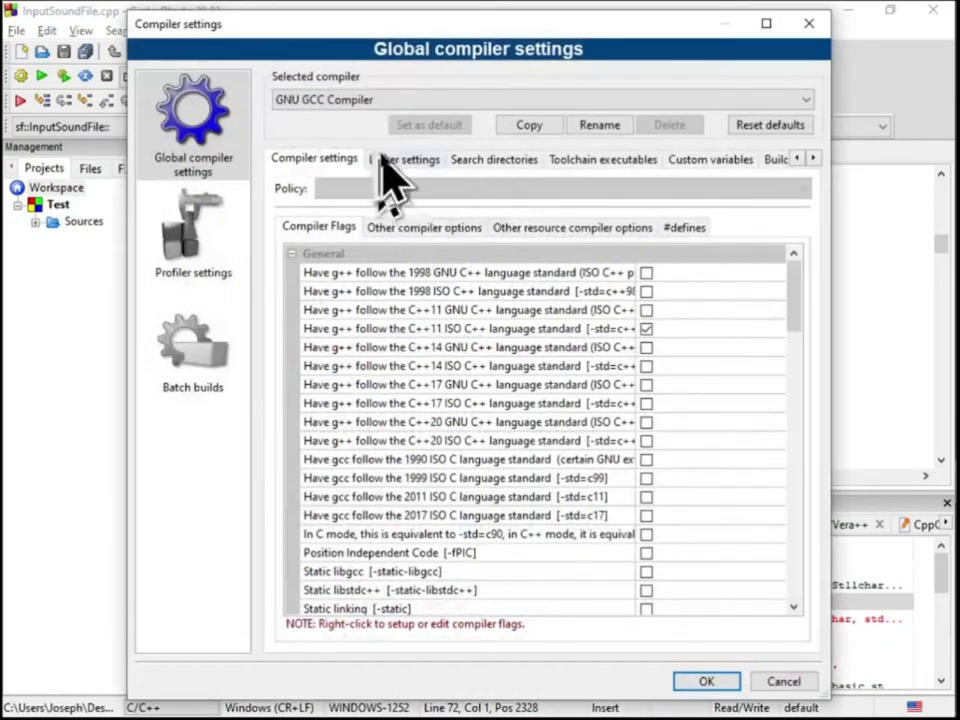
left_click(392, 160)
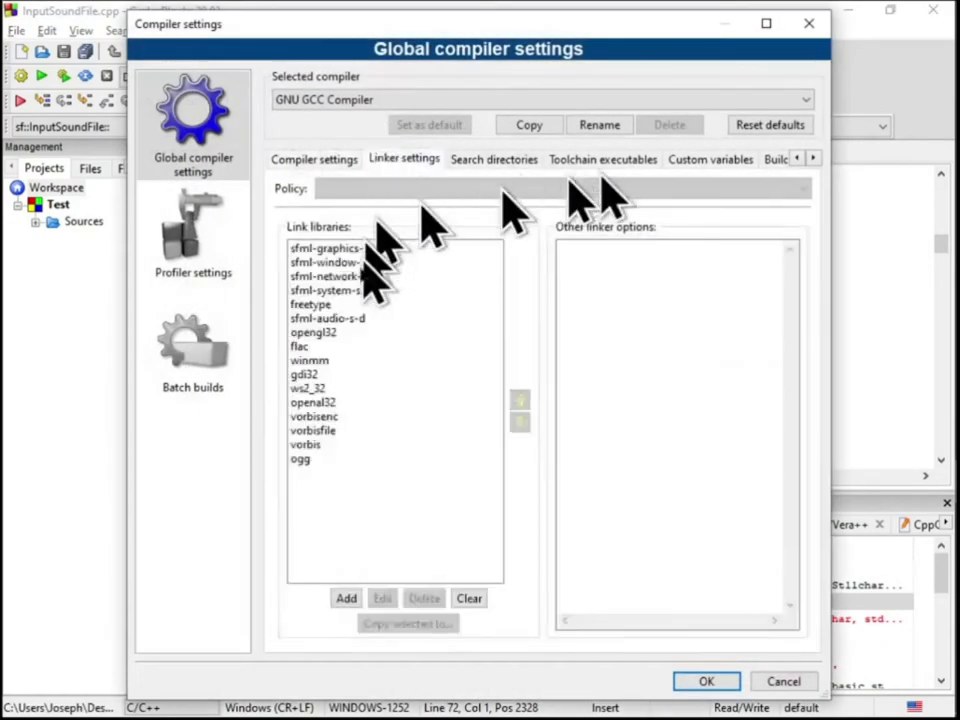
left_click(519, 421)
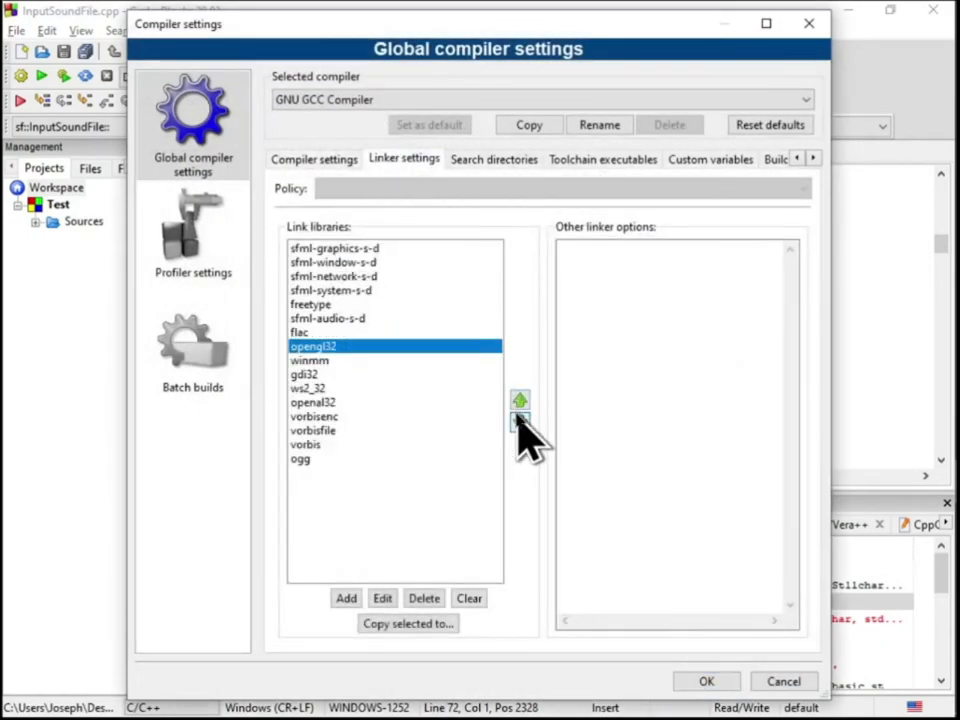
left_click(519, 402)
left_click(355, 347)
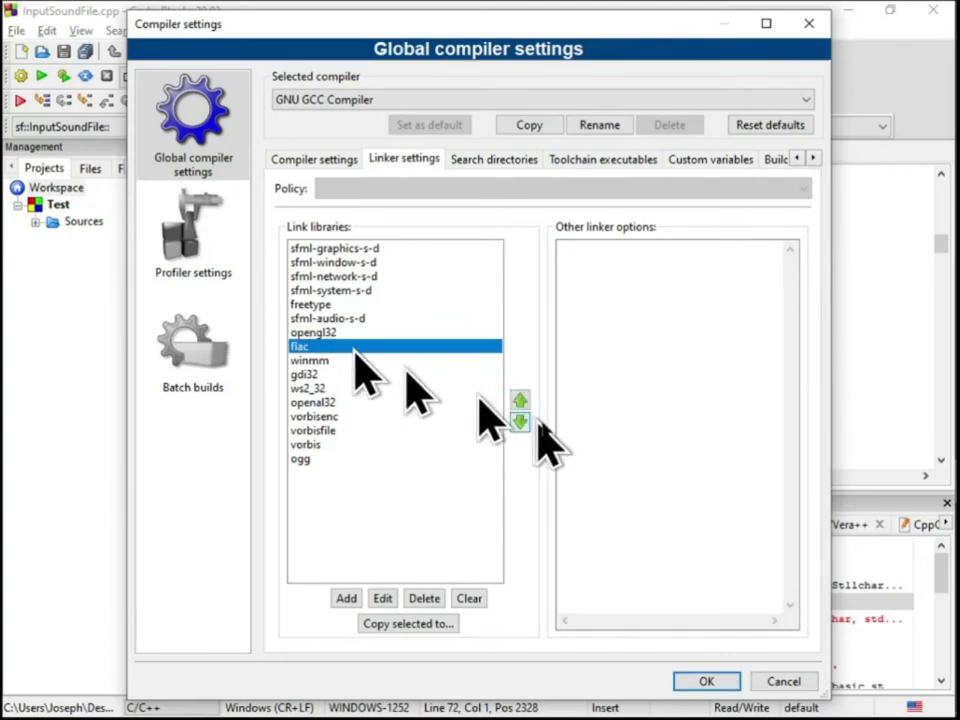
left_click(519, 421)
left_click(519, 421)
left_click(519, 421)
left_click(519, 421)
Move sfml-audio-s-d up in the global link libraries to directly below sfml-window-s-d and save the compiler settings
left_click(335, 360)
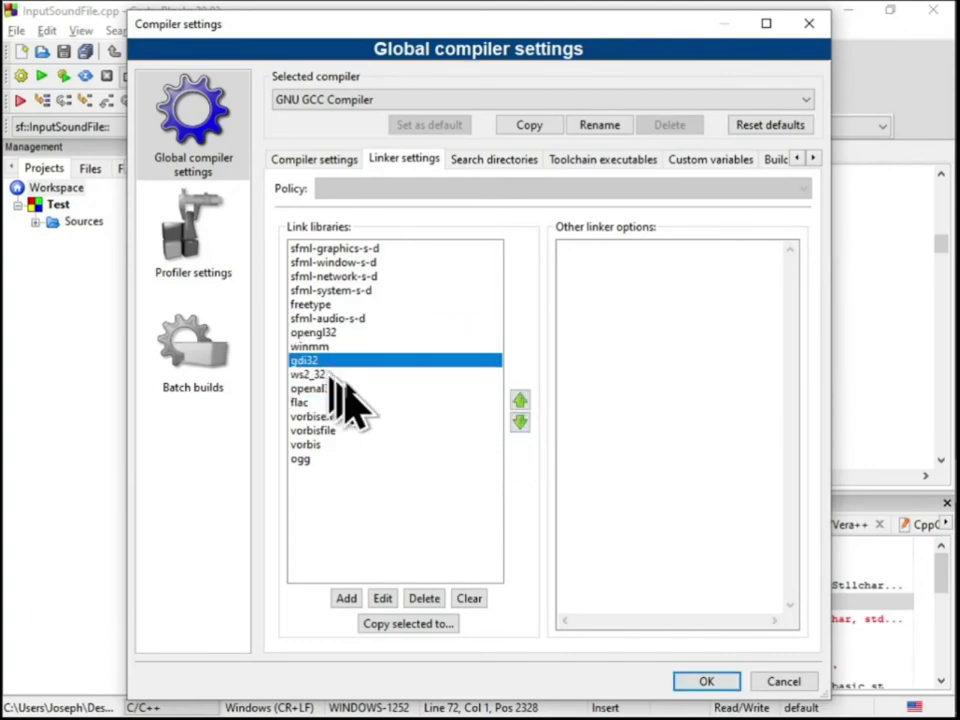
left_click(387, 334)
left_click(387, 347)
left_click(382, 320)
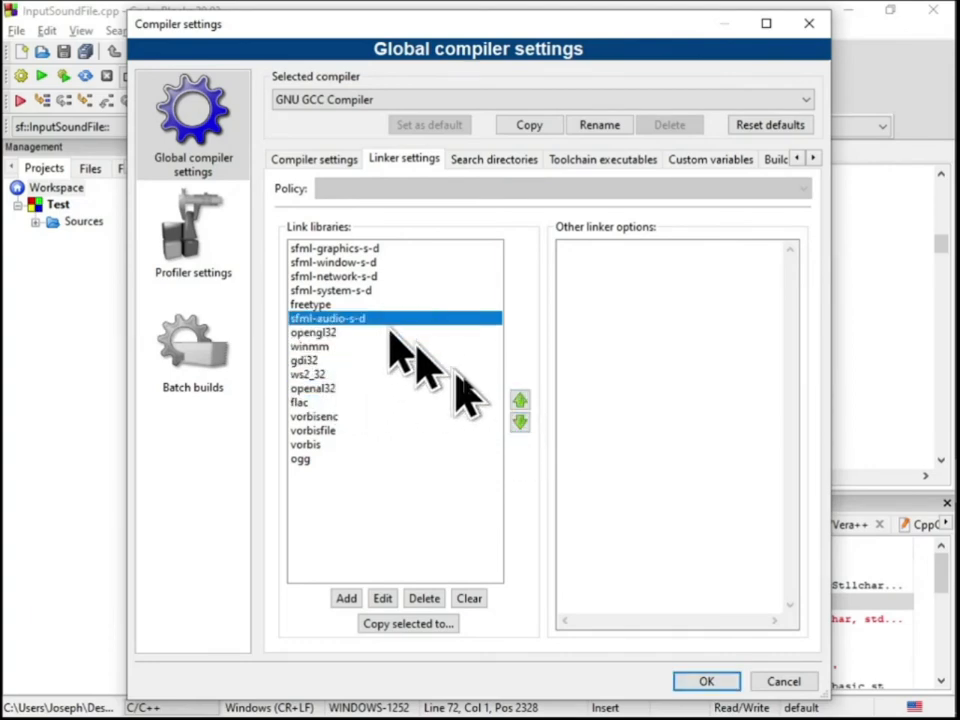
left_click(519, 402)
left_click(519, 402)
left_click(519, 402)
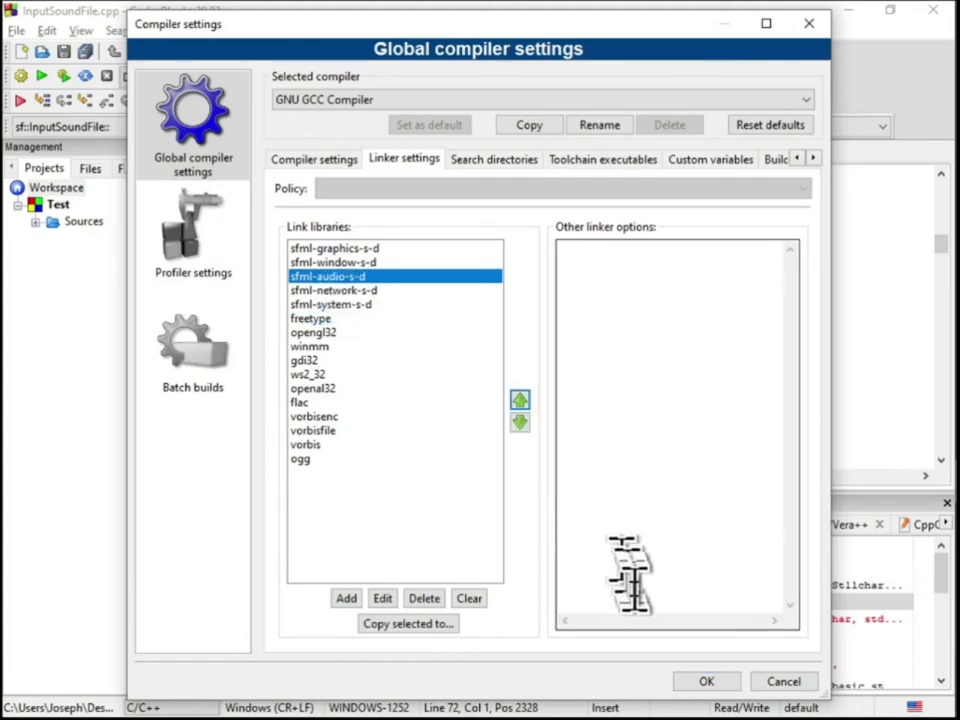
left_click(706, 681)
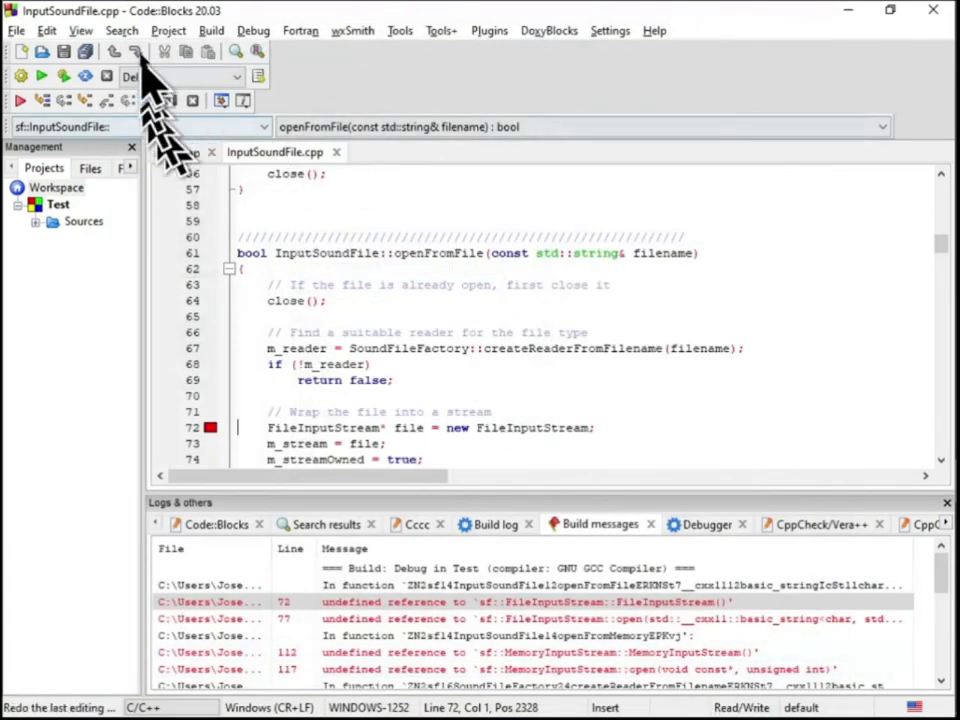
Rebuild the entire Test project with the reordered link libraries and close the InputSoundFile.cpp source file
left_click(168, 30)
left_click(285, 136)
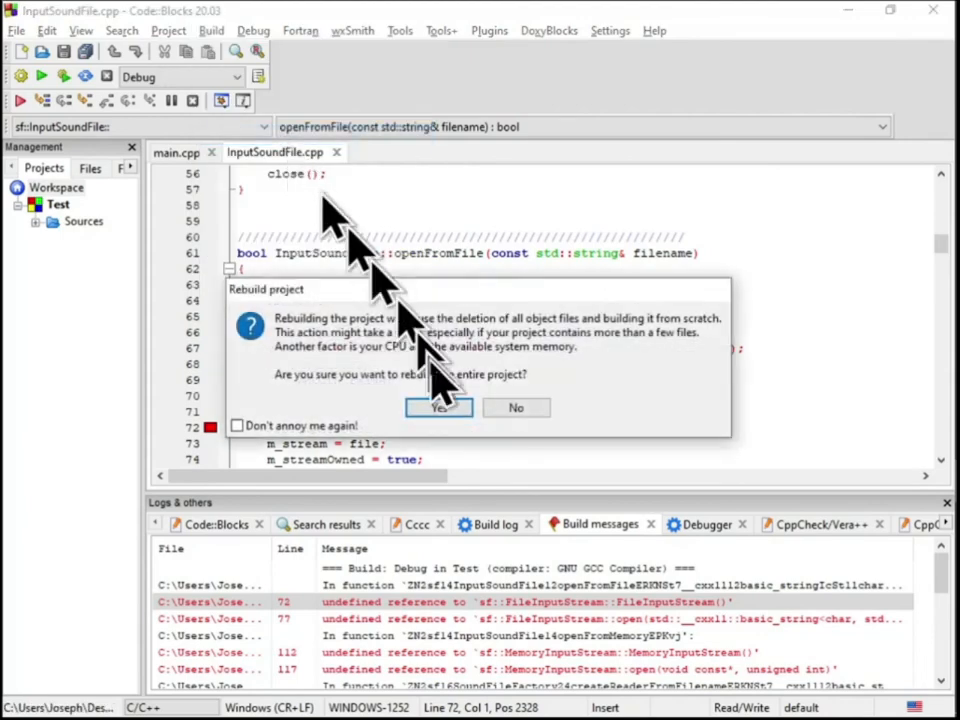
left_click(440, 402)
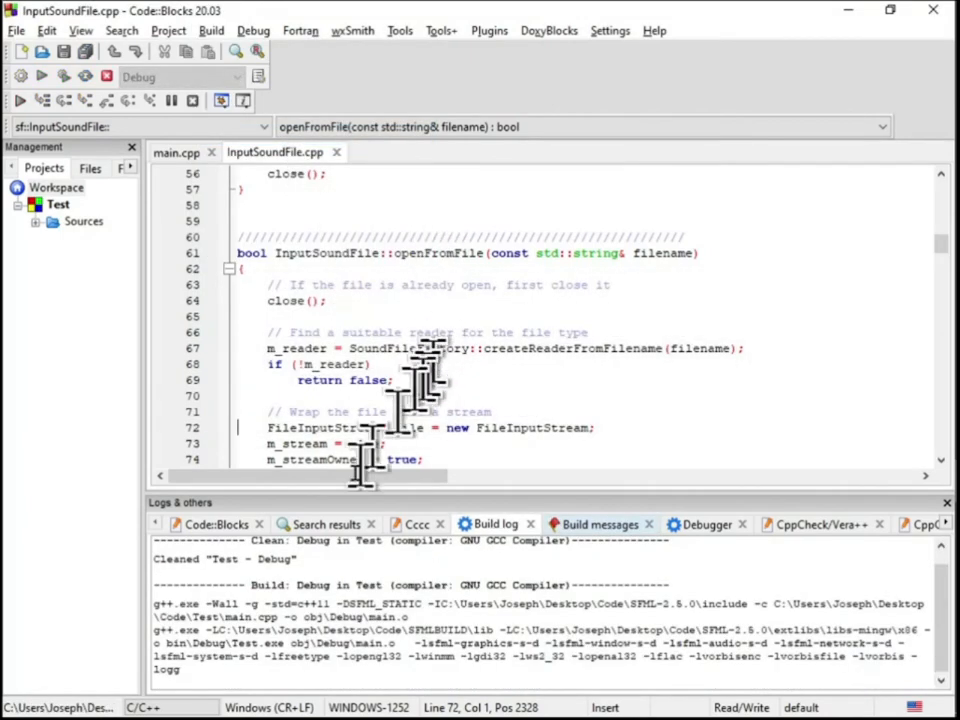
scroll(493, 364, "up", 17)
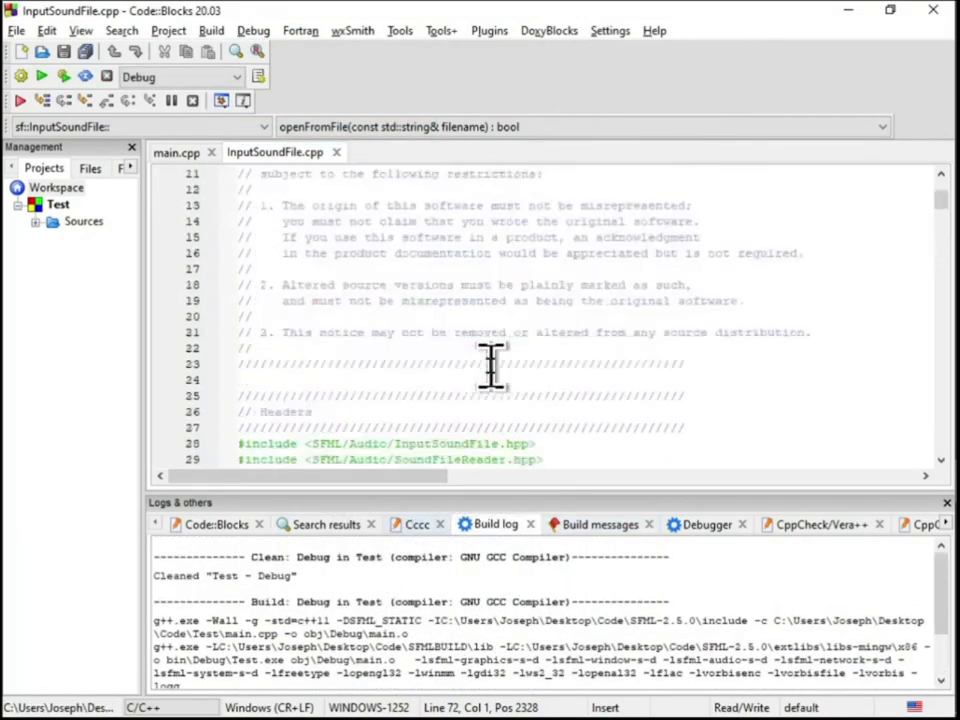
left_click(337, 153)
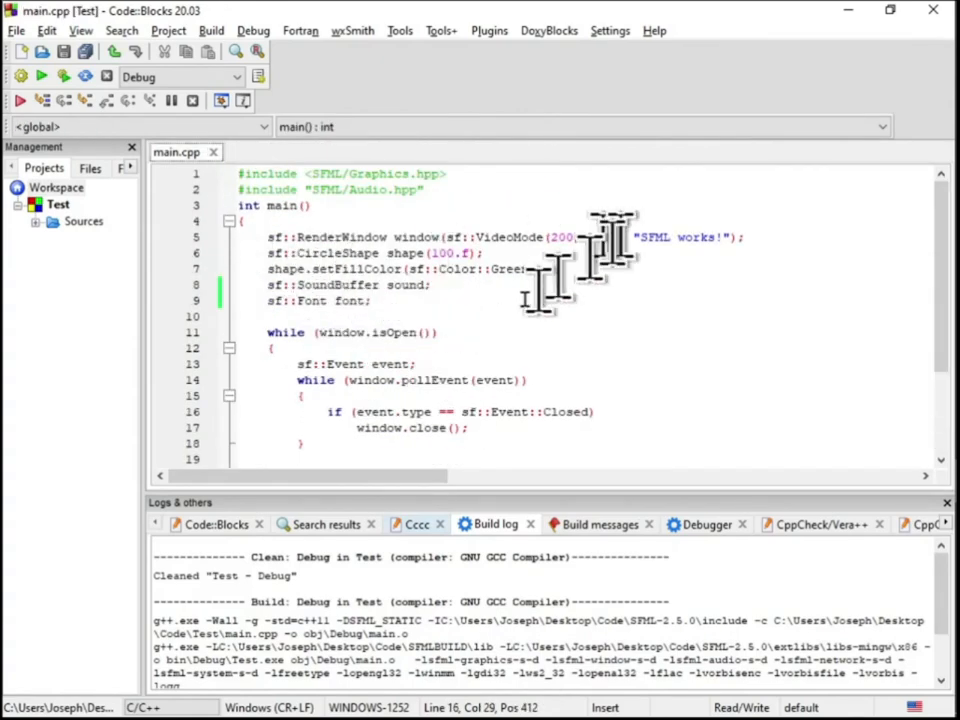
Insert a blank line above int main() in main.cpp, save the file and close Code::Blocks
scroll(467, 345, "down", 3)
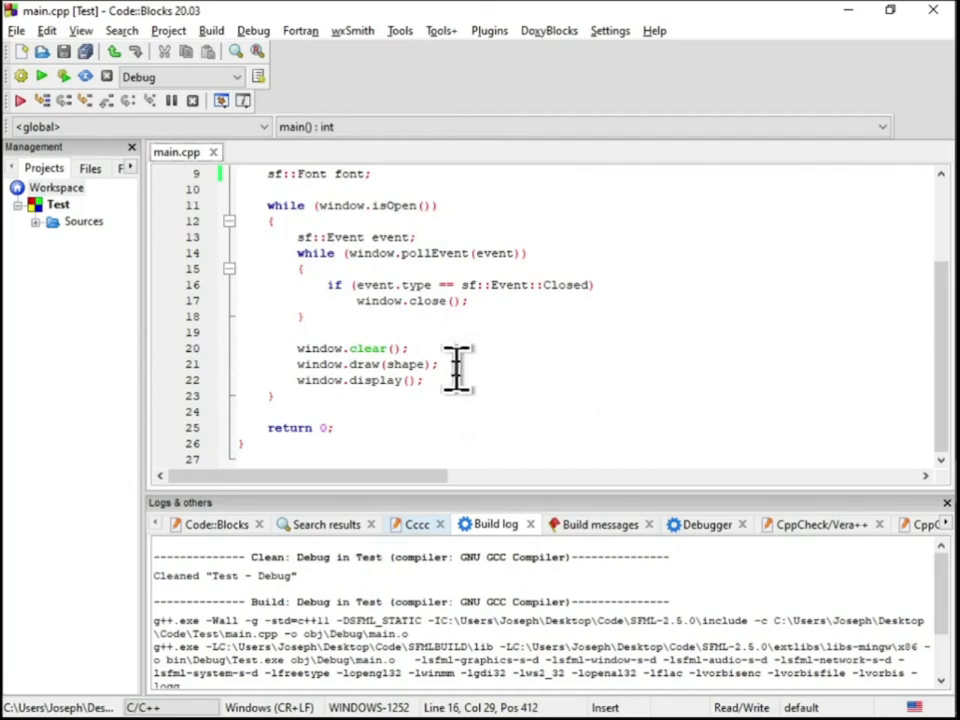
scroll(412, 357, "up", 3)
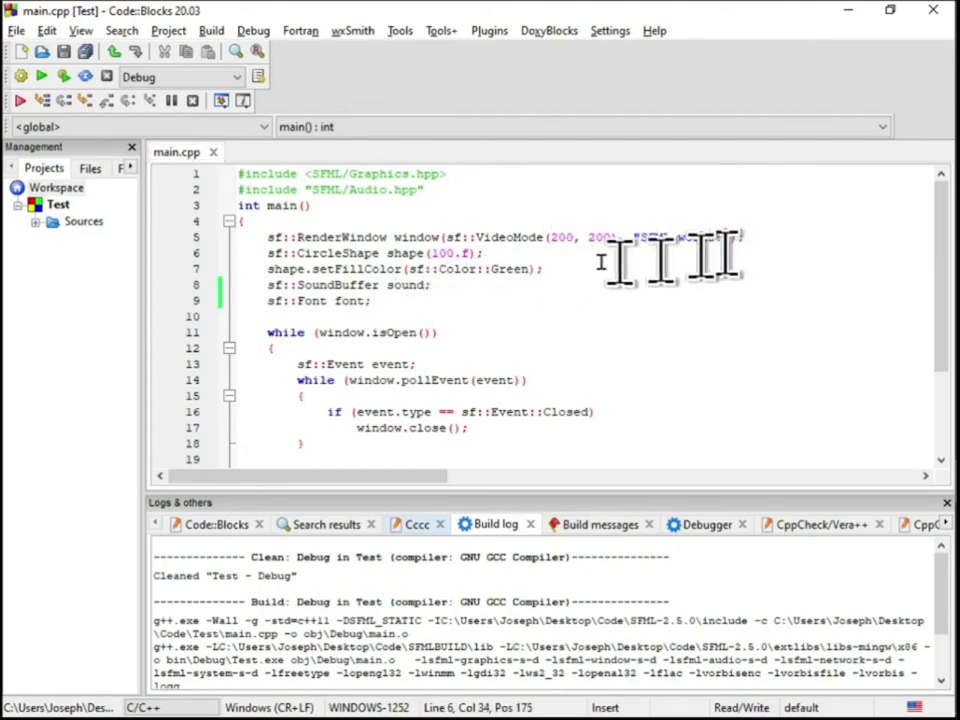
key("Return")
key("Return")
left_click(472, 200)
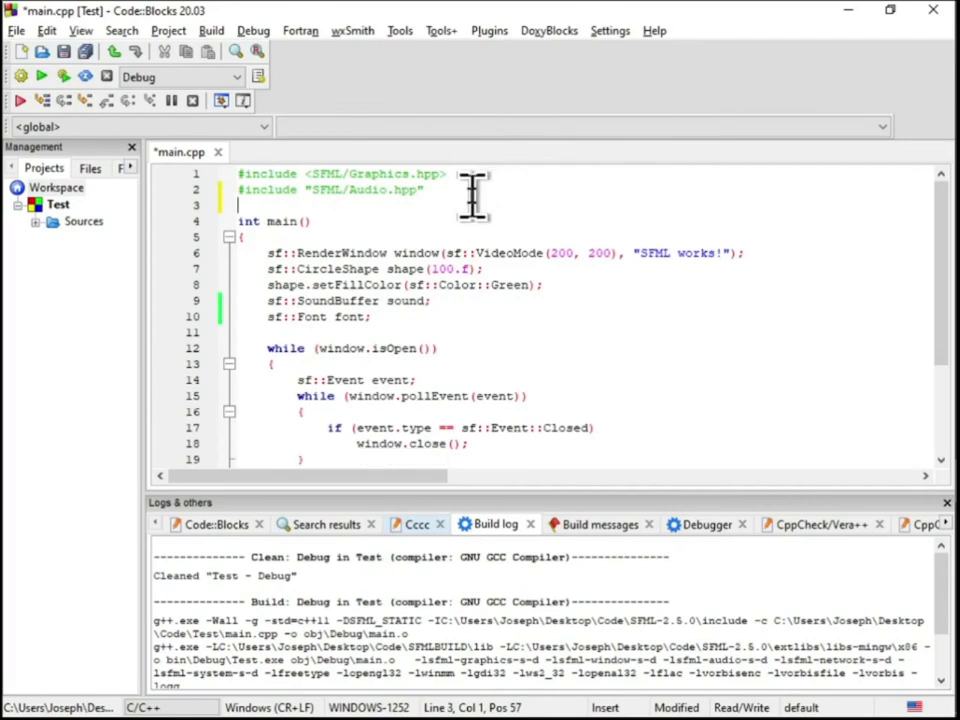
scroll(537, 345, "down", 3)
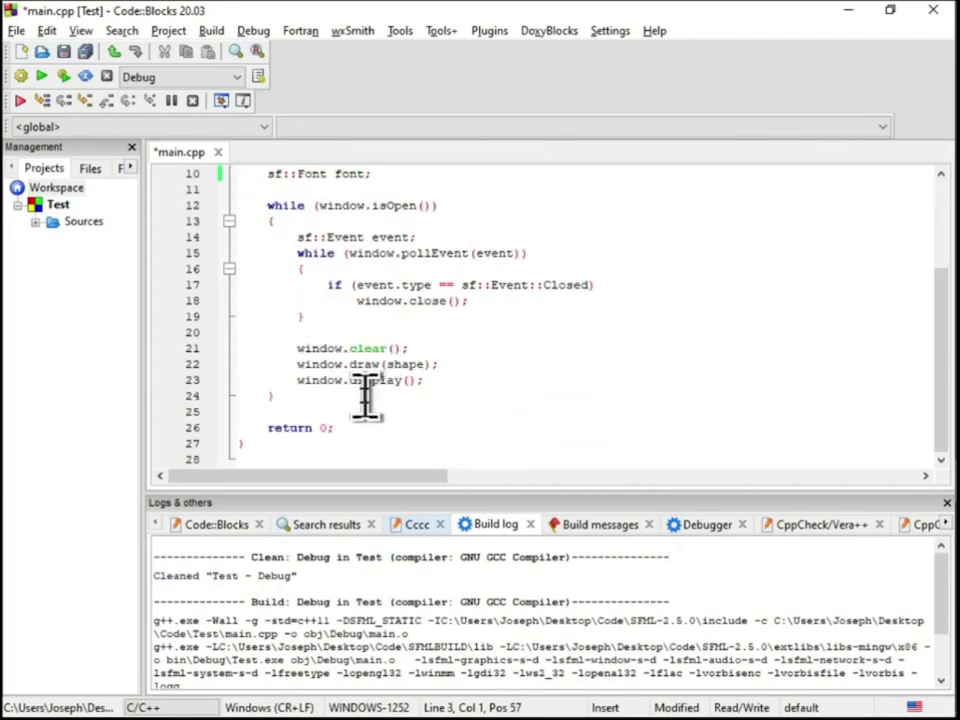
scroll(690, 368, "up", 3)
scroll(660, 372, "down", 3)
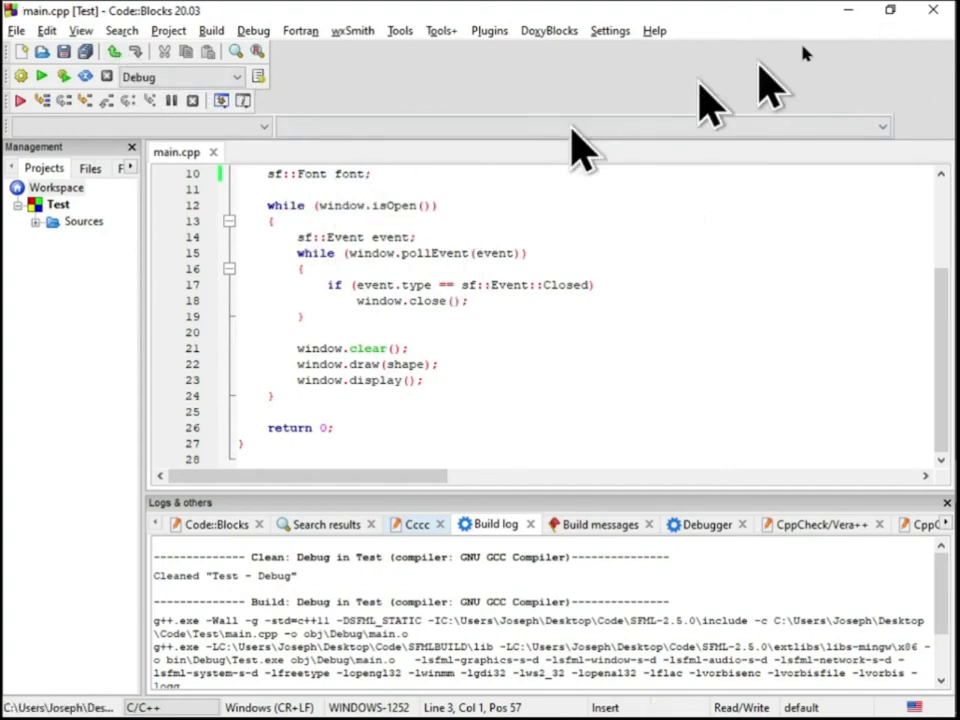
left_click(935, 10)
left_click(515, 388)
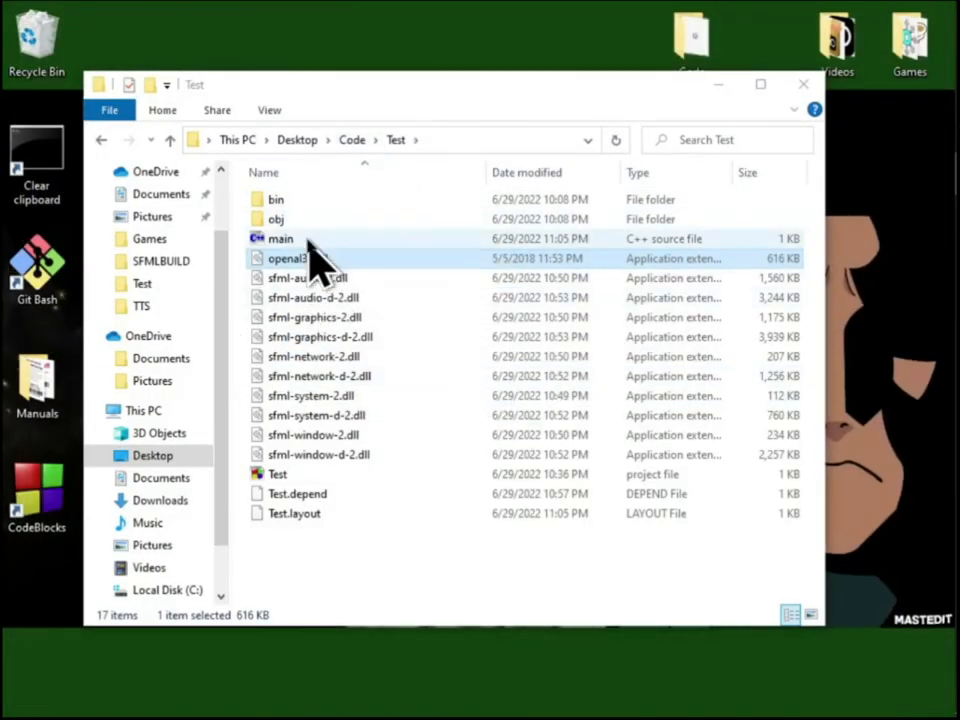
Check the SFML DLL files and openal32.dll in the Test folder
double_click(343, 455)
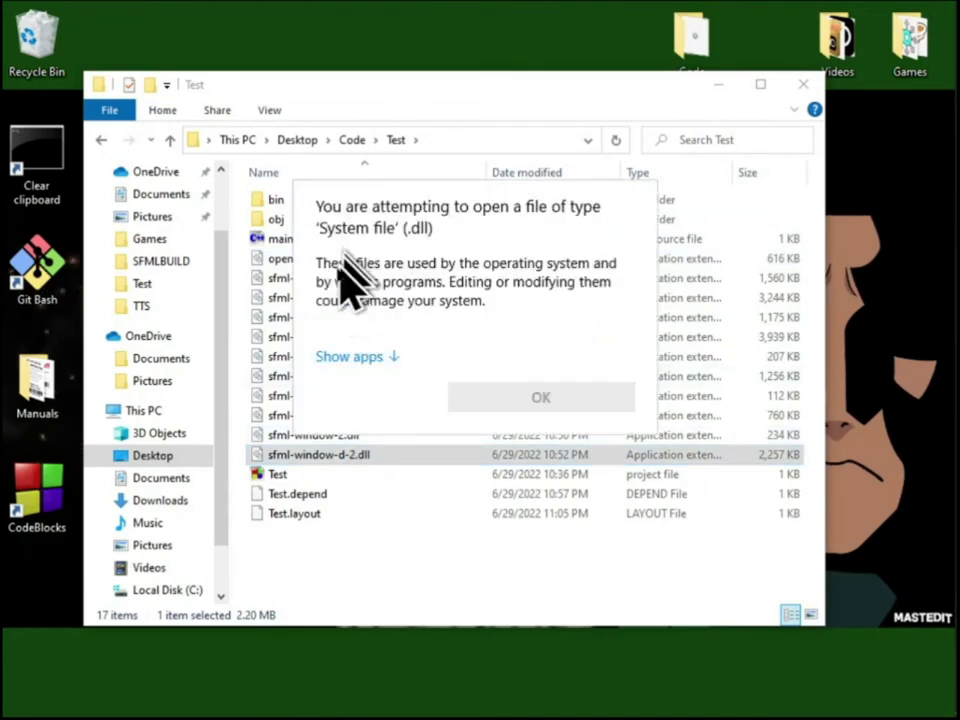
left_click(492, 590)
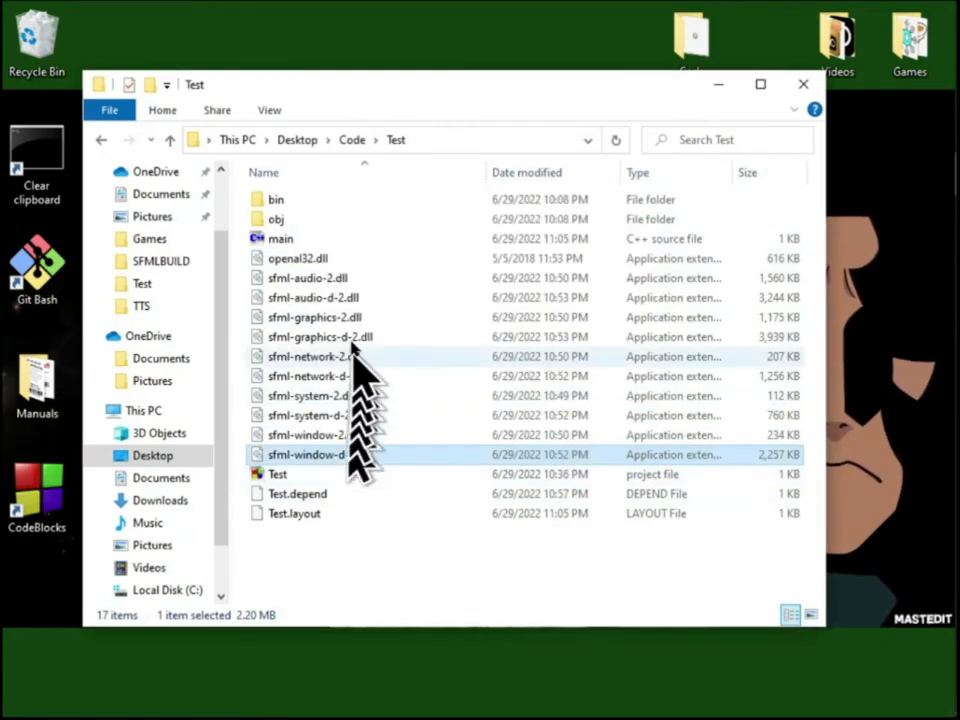
left_click(340, 278, "shift")
left_click(305, 259)
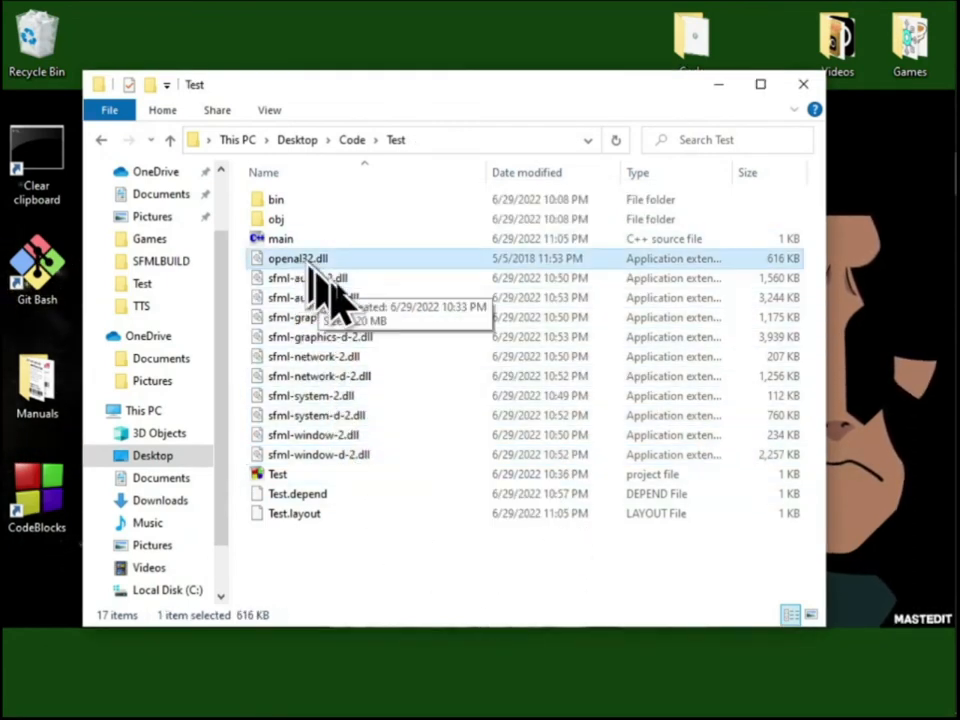
Examine the lib folder inside SFMLBUILD and return to the Code folder
left_click(352, 140)
left_click(297, 140)
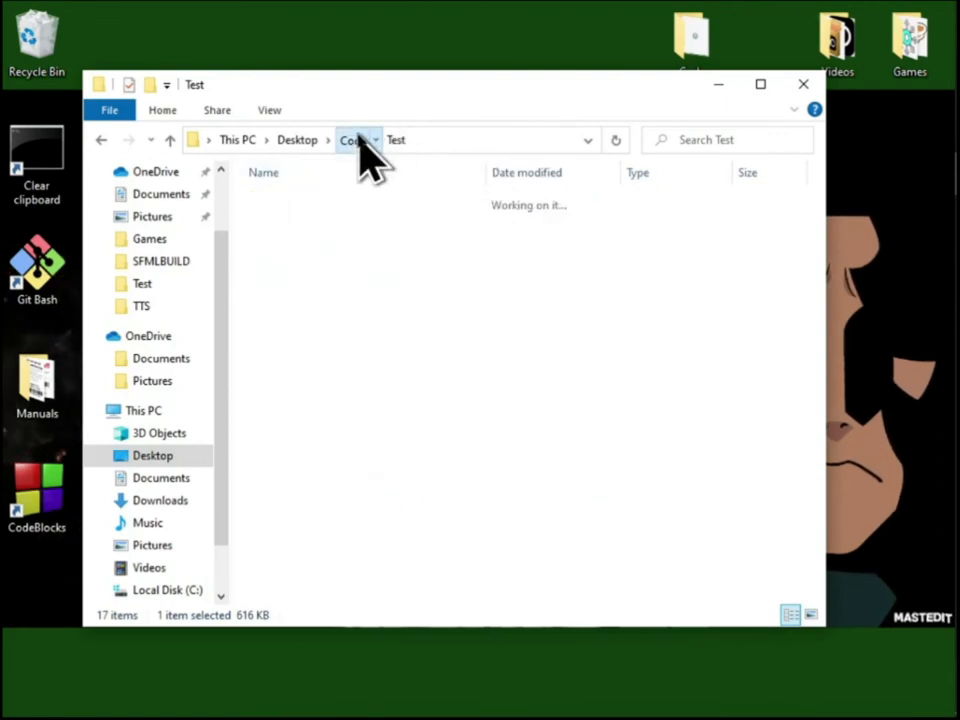
double_click(310, 197)
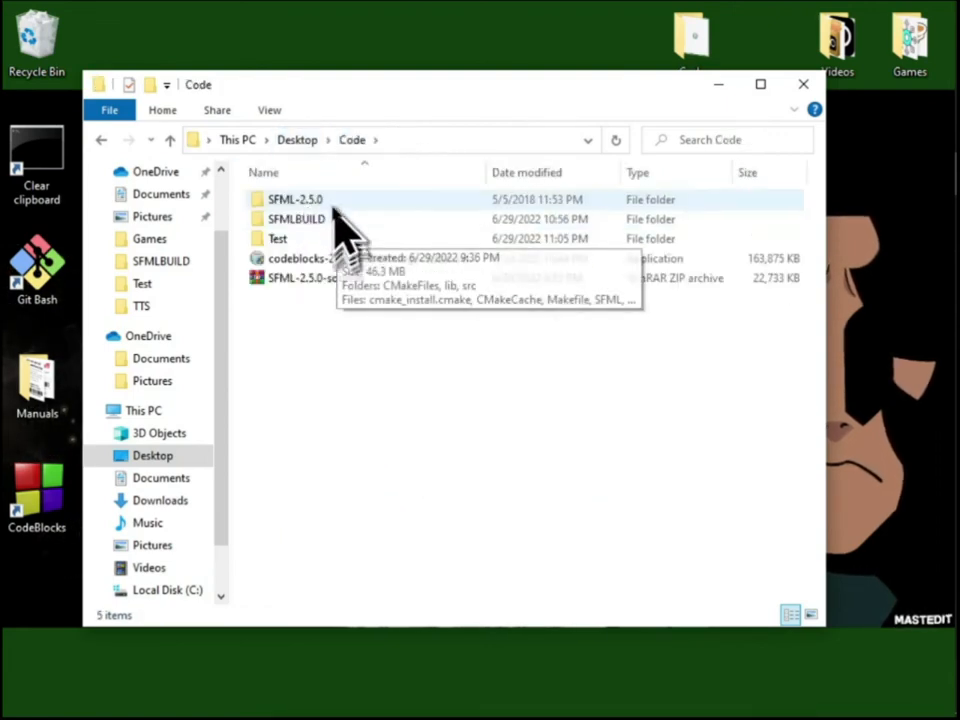
double_click(337, 219)
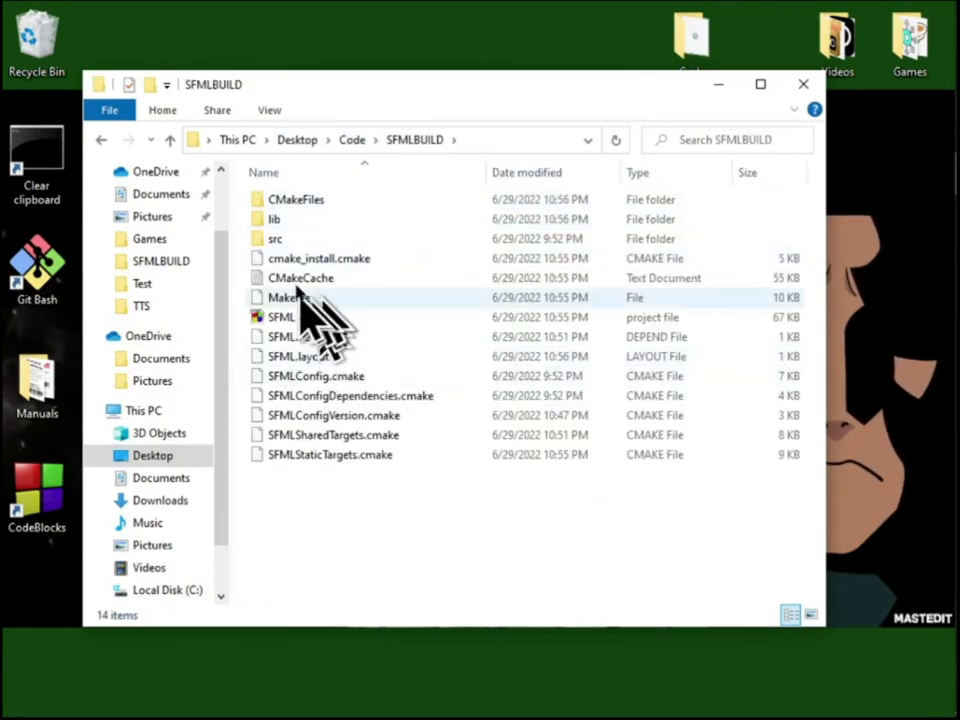
double_click(324, 219)
scroll(335, 440, "down", 4)
scroll(333, 422, "up", 5)
left_click(350, 140)
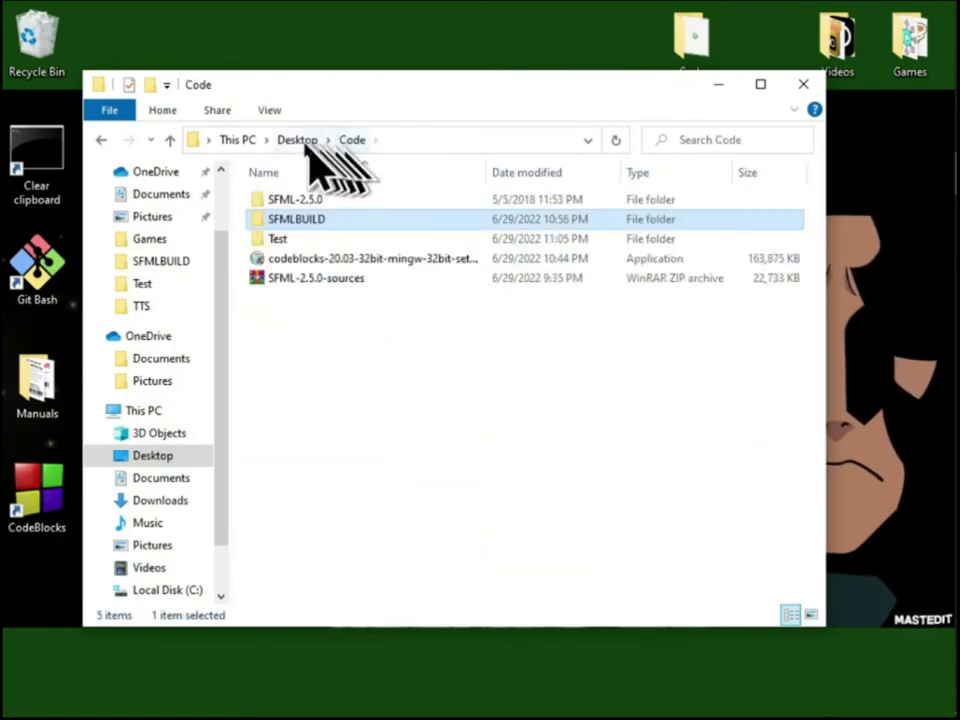
Examine the SFML-2.5.0 include folder and the x86 folder under extlibs/libs-mingw
double_click(296, 199)
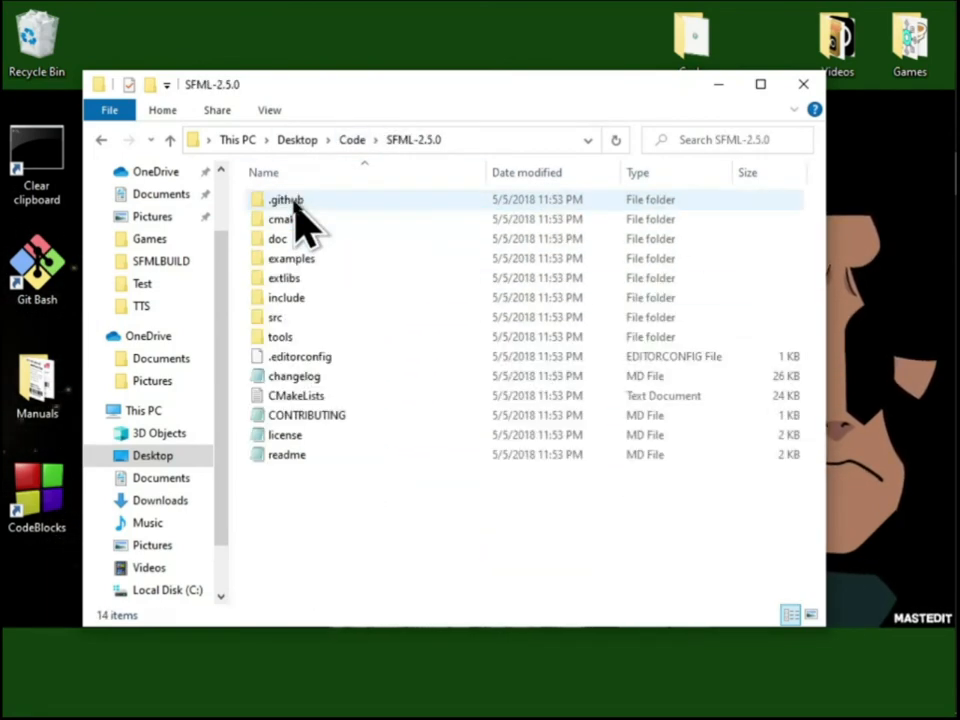
double_click(313, 298)
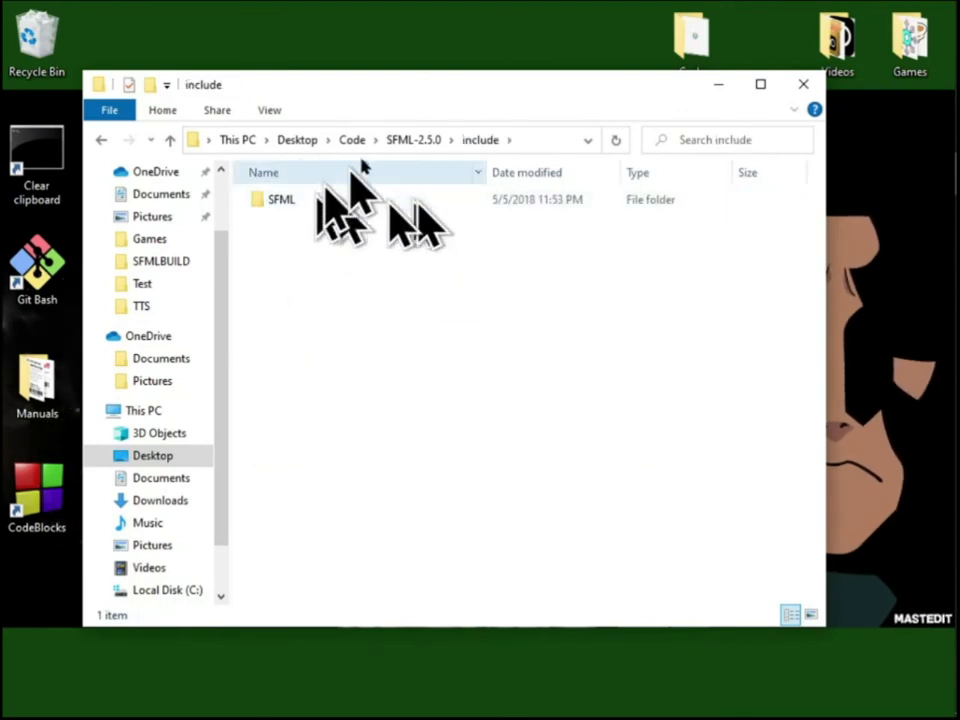
left_click(405, 142)
double_click(308, 276)
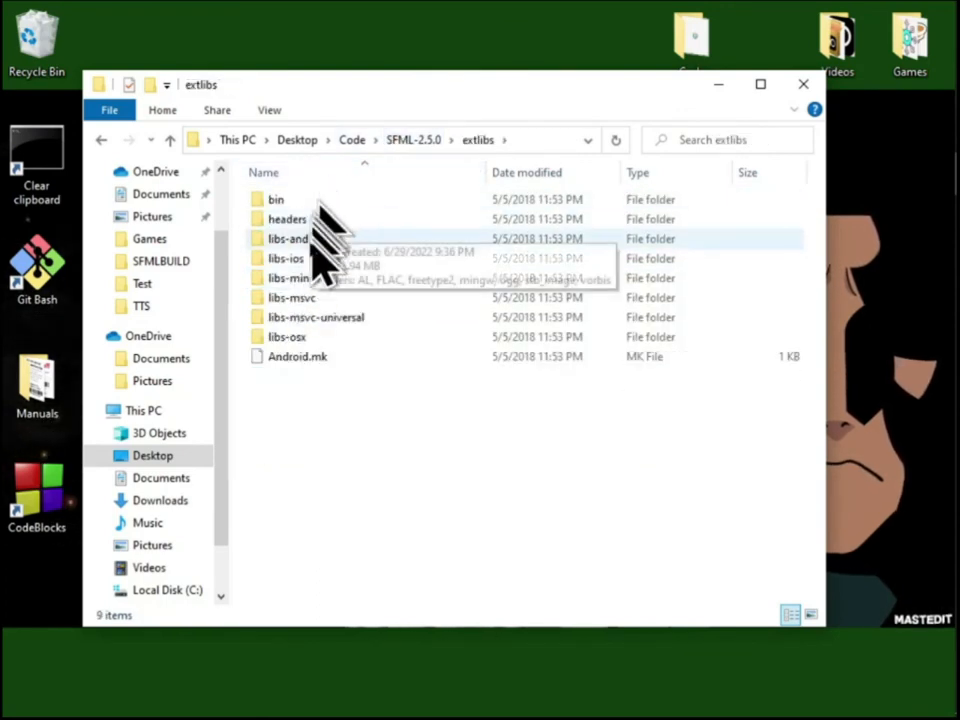
left_click(325, 280)
double_click(322, 280)
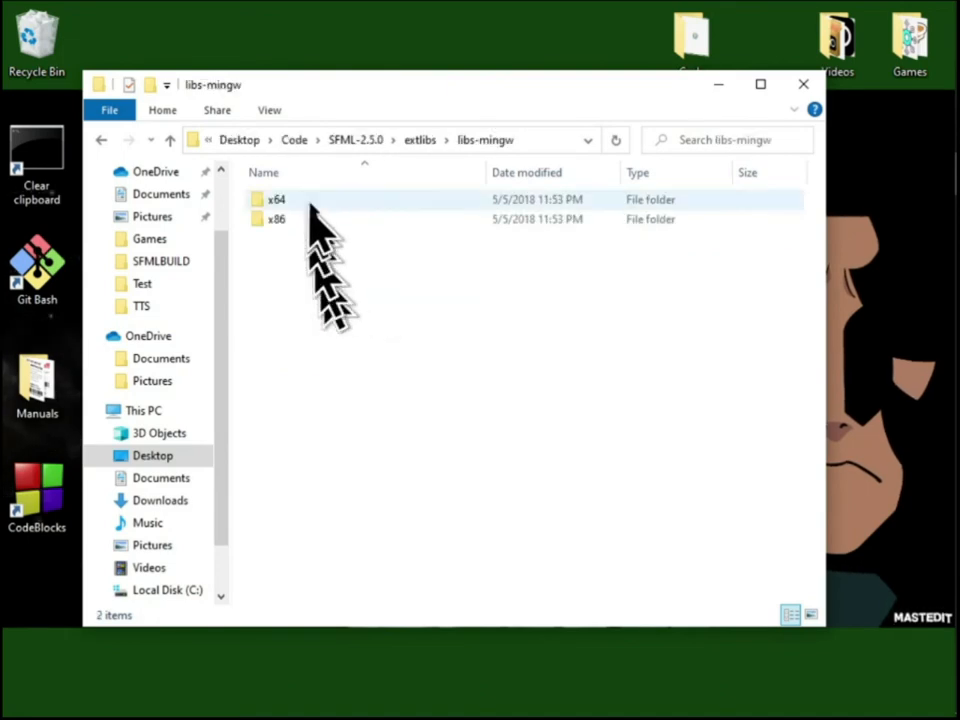
left_click(287, 218)
left_click(410, 142)
left_click(413, 142)
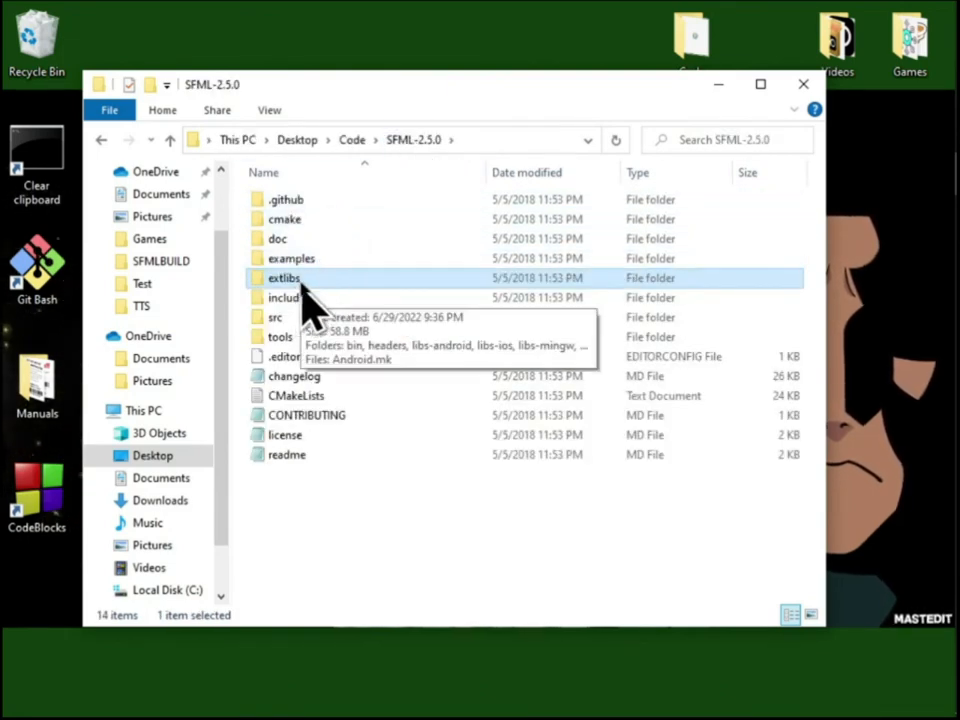
Look up the x86 folder under extlibs/bin in SFML-2.5.0 and close the file window
double_click(303, 283)
double_click(296, 203)
left_click(388, 221)
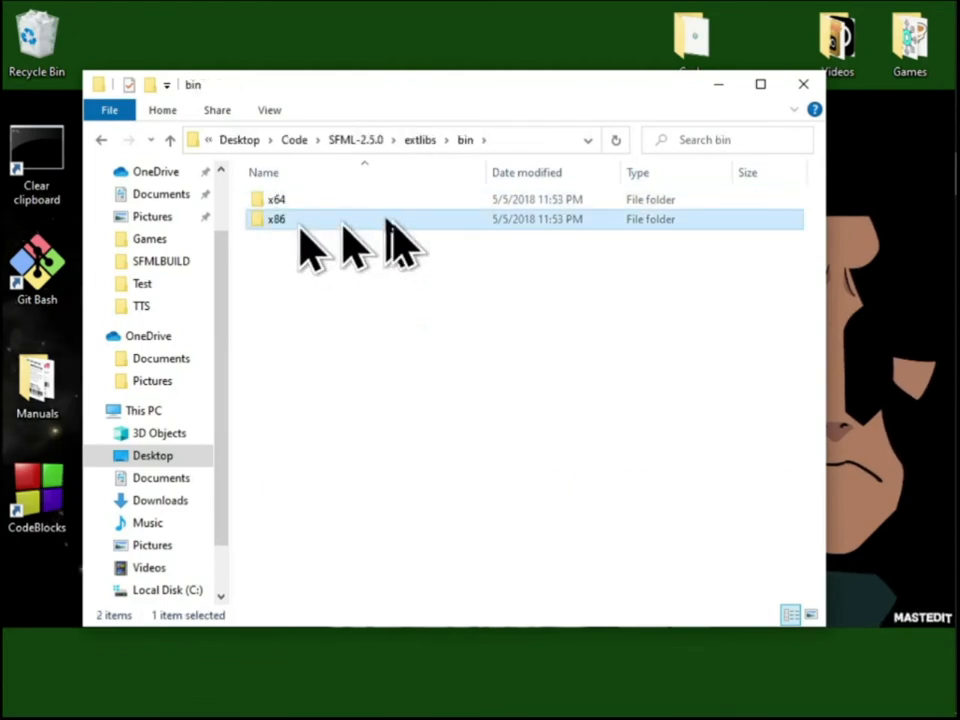
left_click(803, 84)
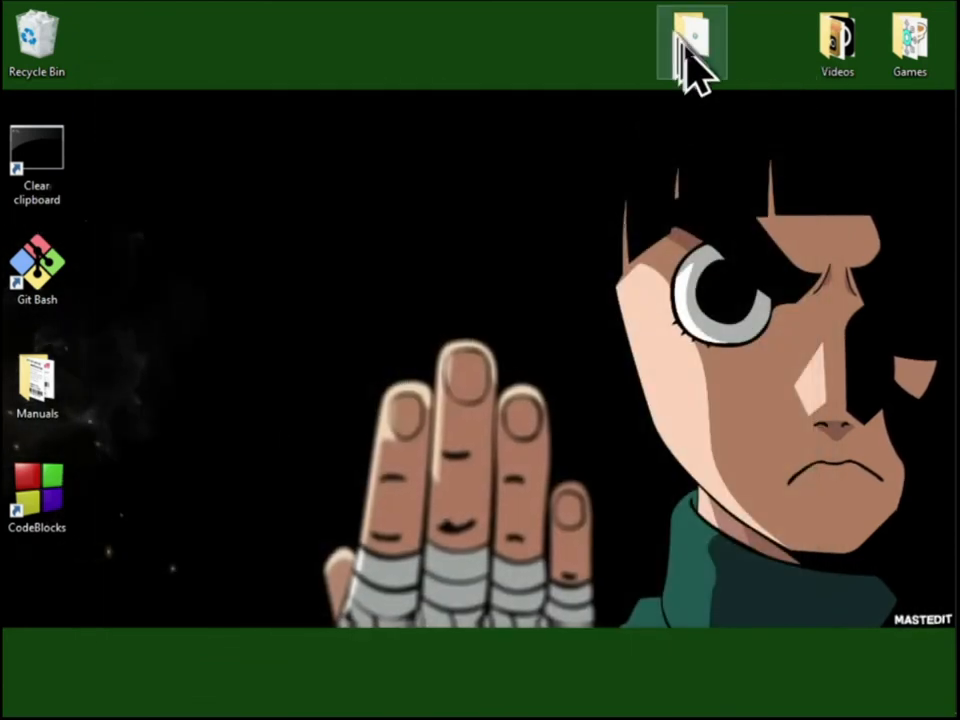
Open the desktop's Code folder and point out the Code::Blocks installer and the SFML-2.5.0-sources archive
double_click(688, 48)
left_click(346, 260)
left_click(300, 278)
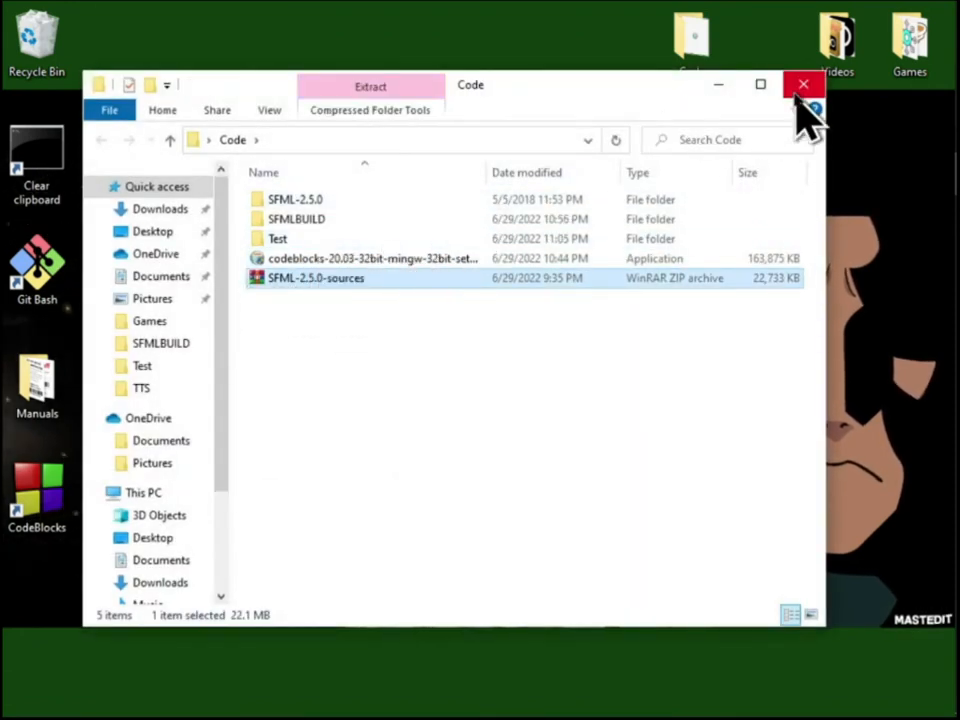
Switch to Chrome and show the downloaded cmake-3.24.0-rc2 installer in its folder
mouse_move(950, 170)
left_click(928, 262)
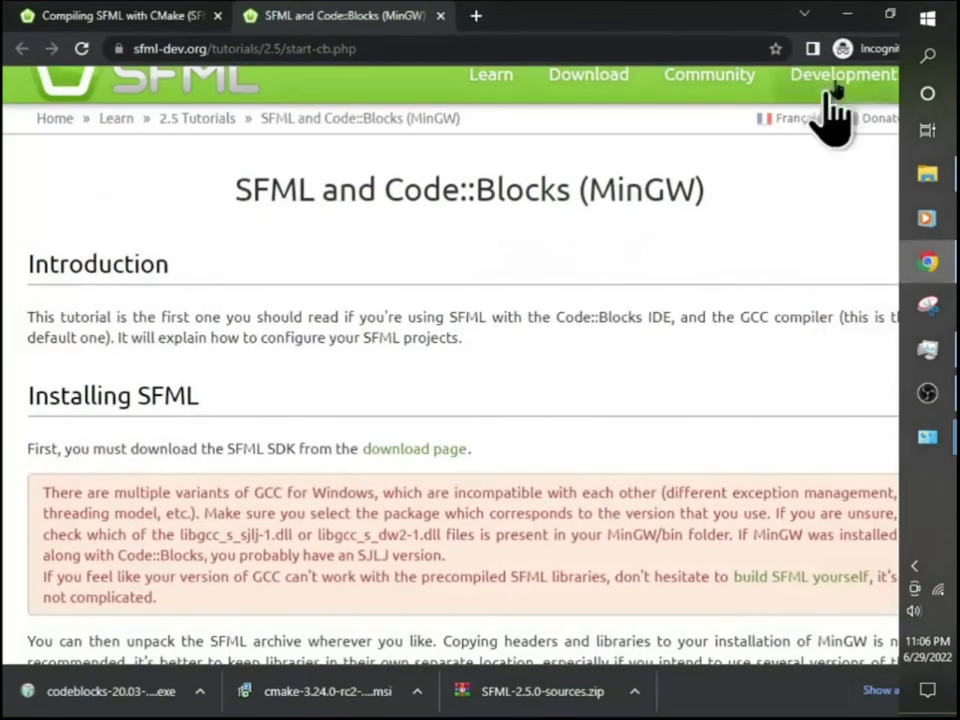
left_click(416, 691)
left_click(497, 630)
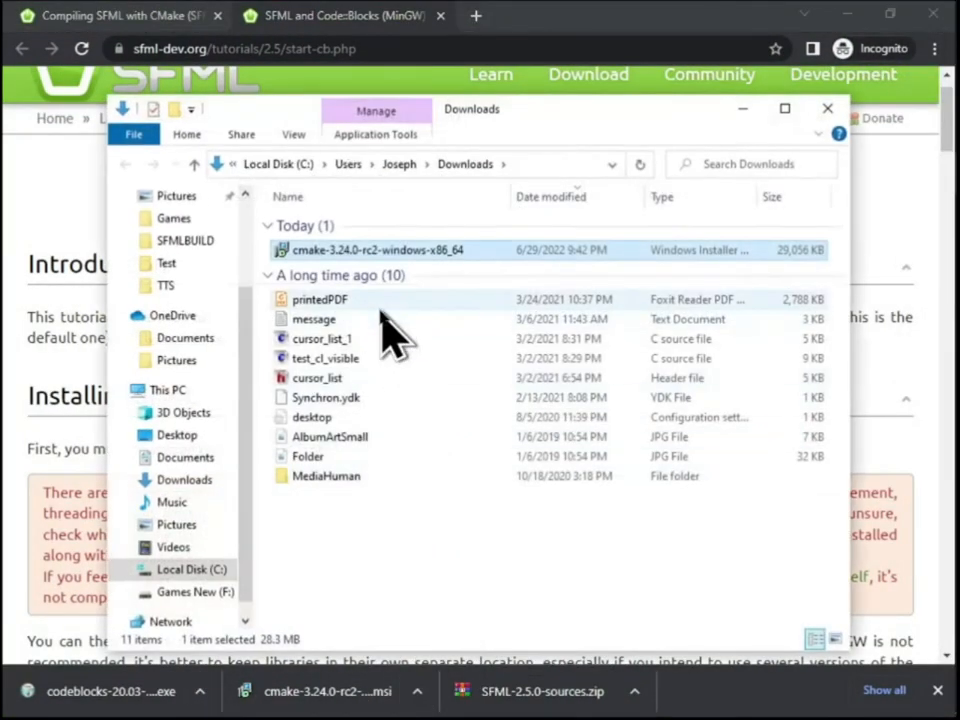
Close the Downloads window, skim the Compiling SFML with CMake tutorial to its end, and close that page
left_click(828, 110)
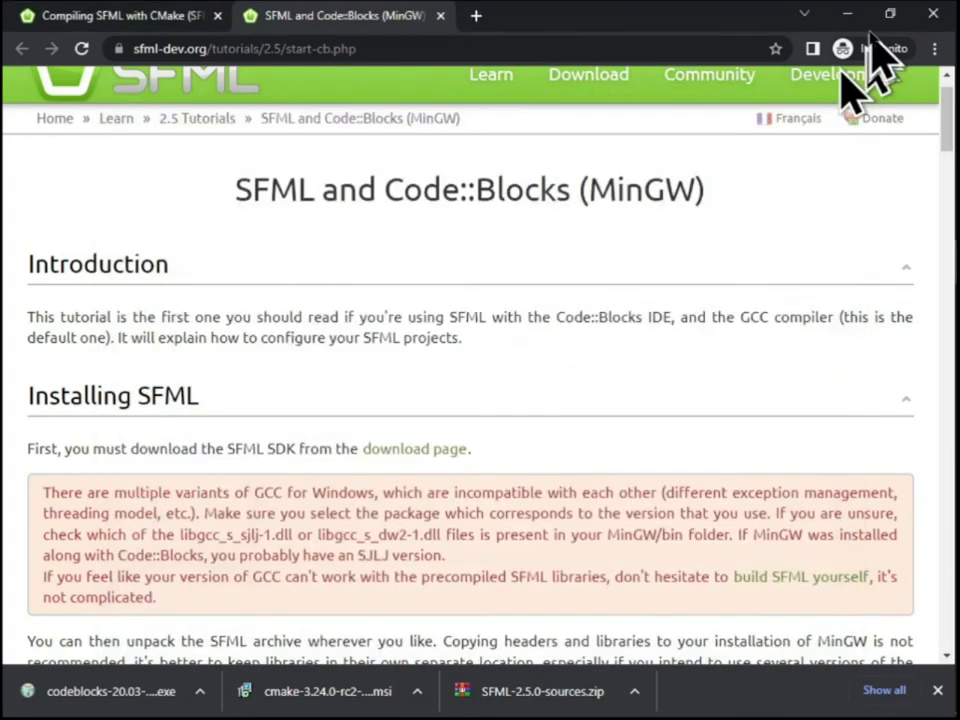
left_click(200, 20)
scroll(205, 350, "down", 4)
scroll(470, 455, "down", 15)
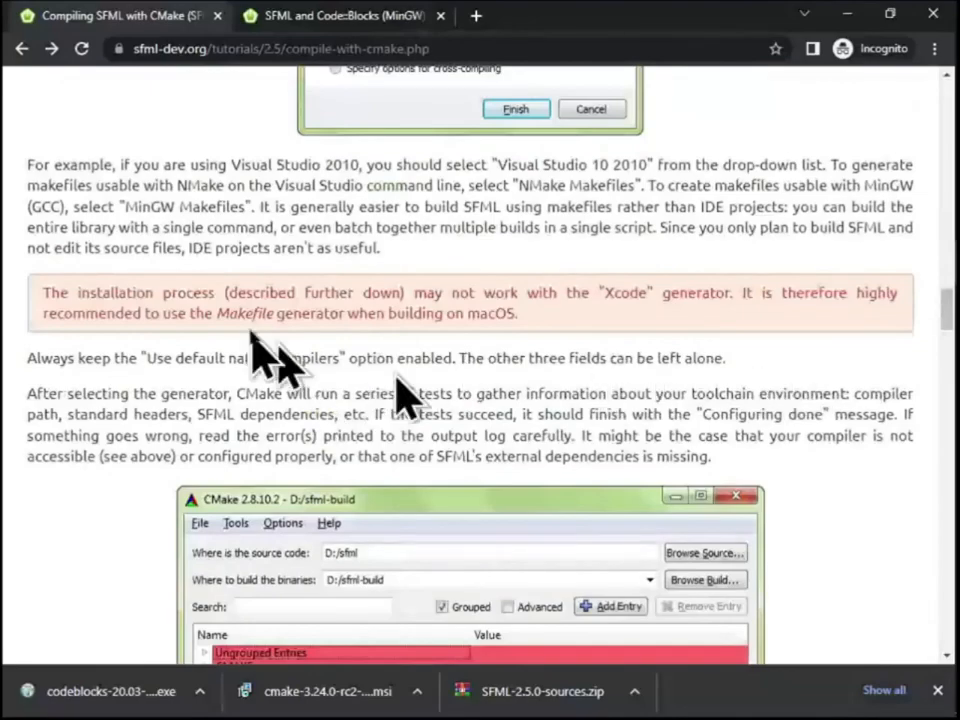
scroll(470, 450, "down", 20)
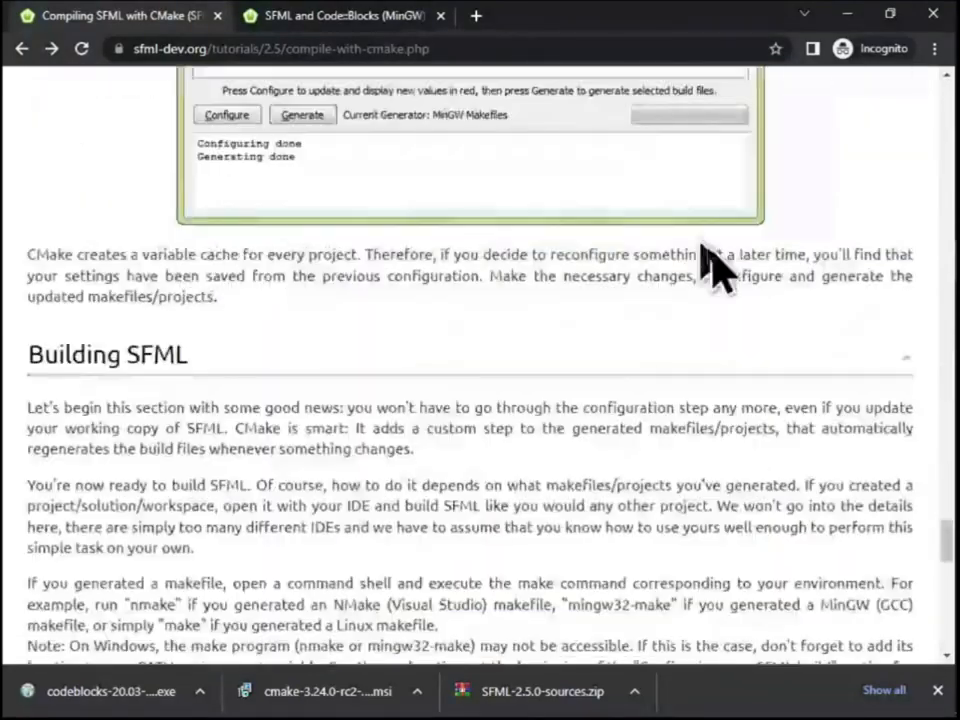
scroll(300, 380, "down", 5)
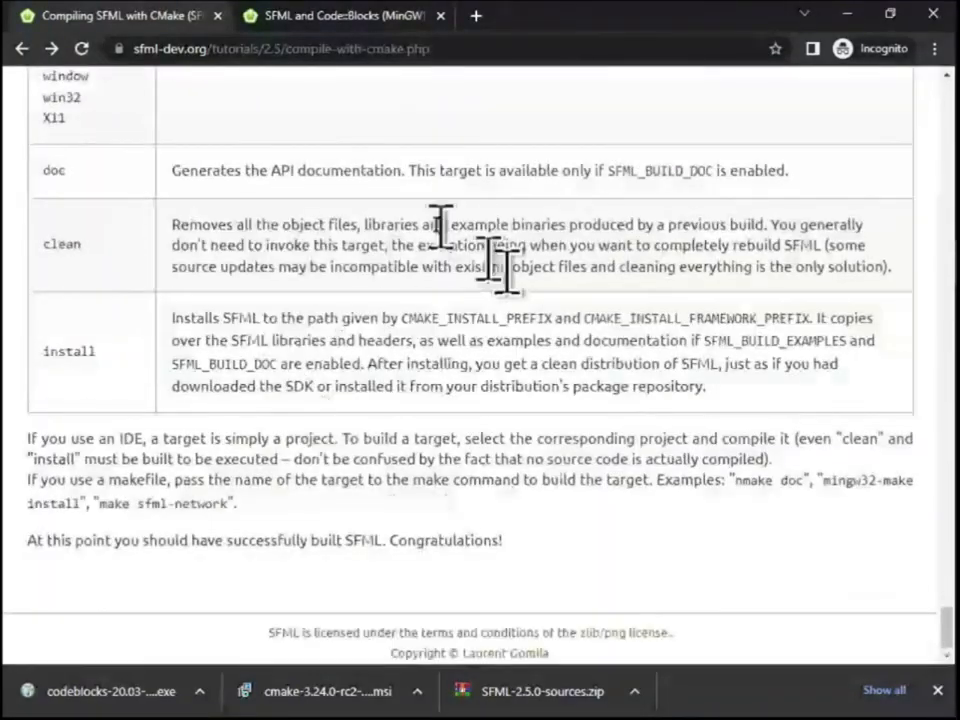
left_click(217, 16)
Skim the SFML and Code::Blocks (MinGW) tutorial down to its sample code, and close the browser and the Code folder window
scroll(450, 354, "down", 15)
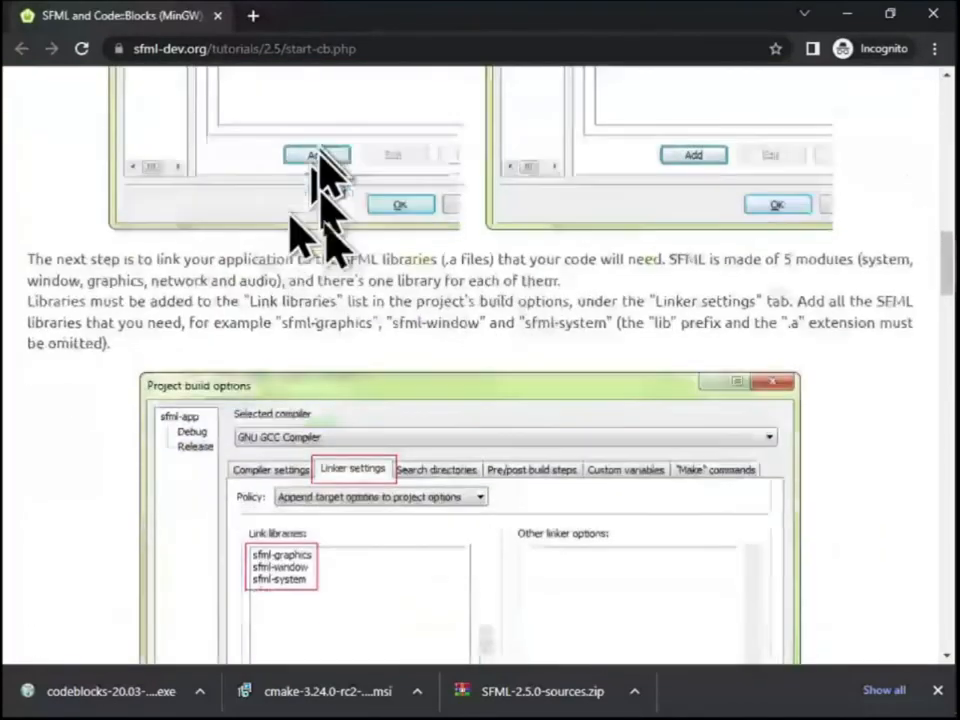
scroll(375, 290, "down", 20)
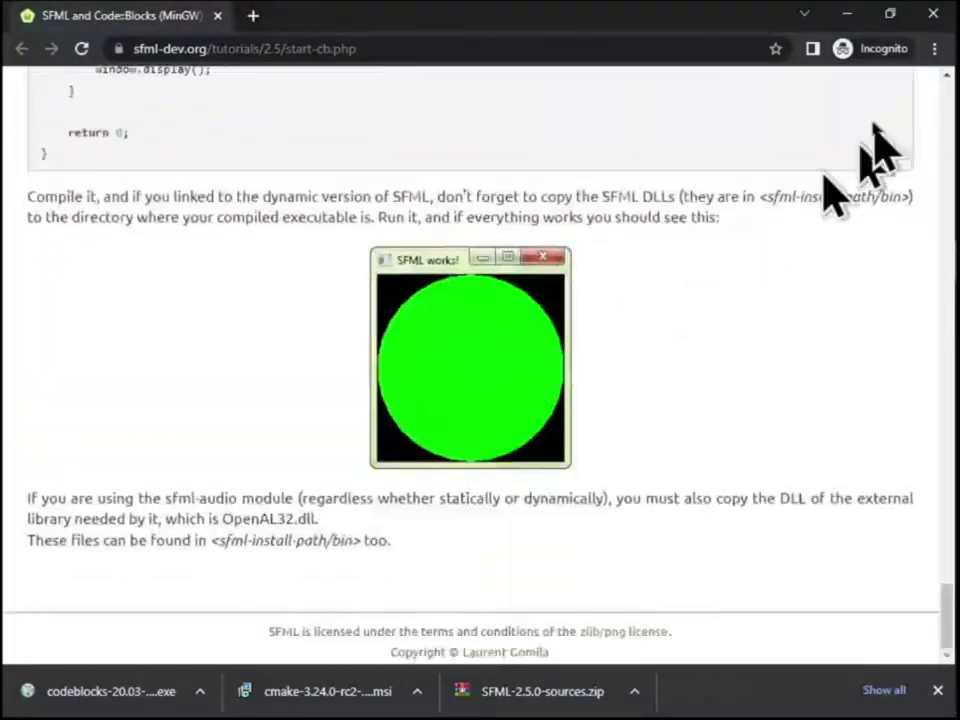
left_click(933, 14)
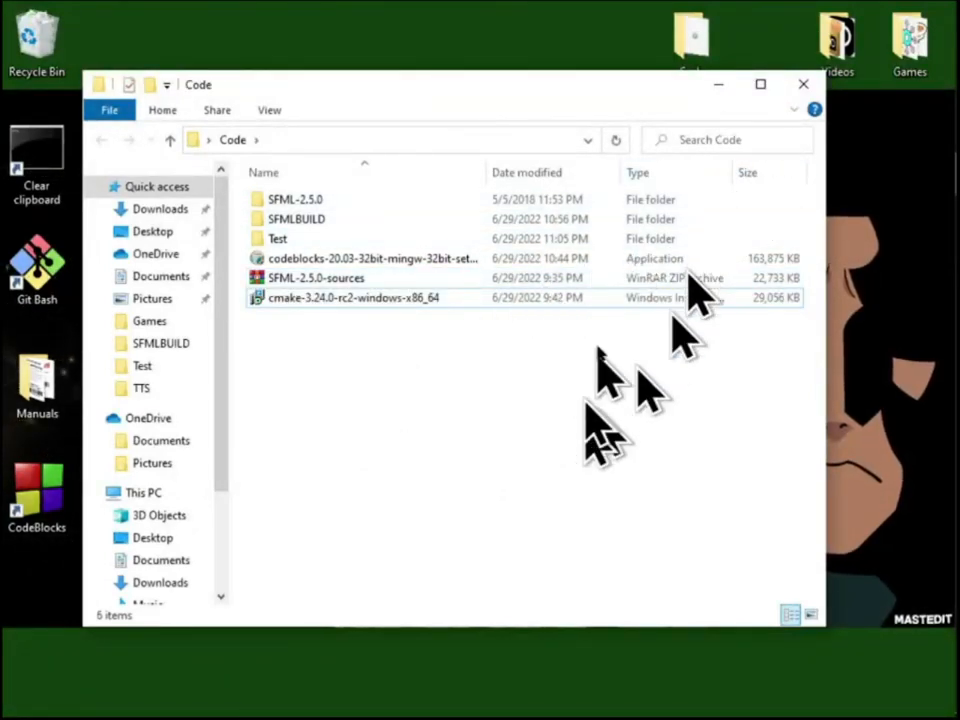
left_click(800, 84)
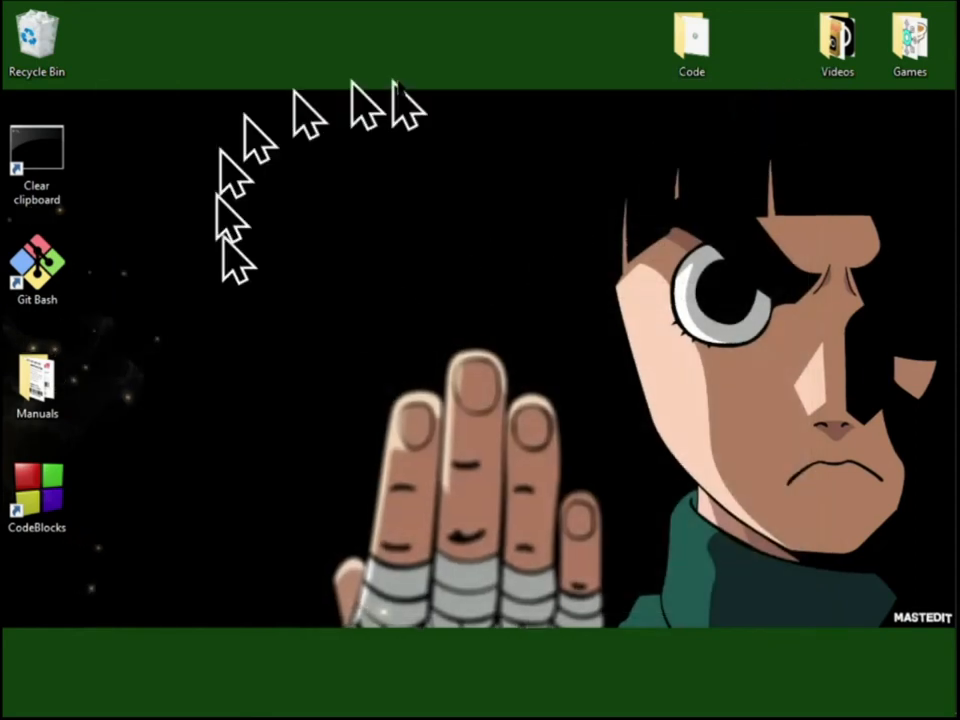